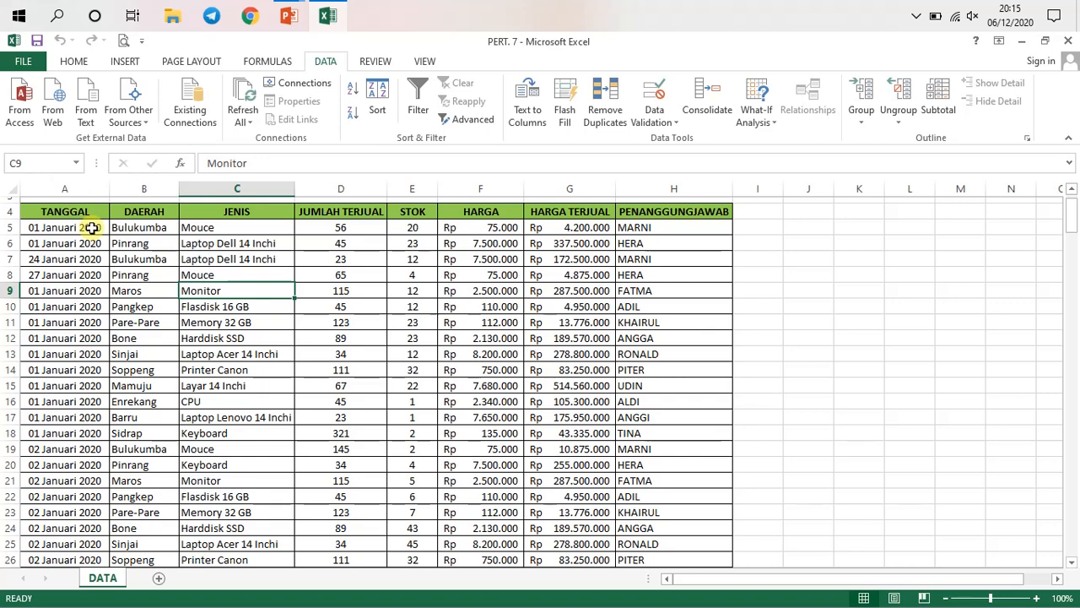
# Examine the electronics sales report on the DATA sheet, from the TANGGAL column to PENANGGUNGJAWAB and down through its rows
pyautogui.scroll(1, 148, 247)
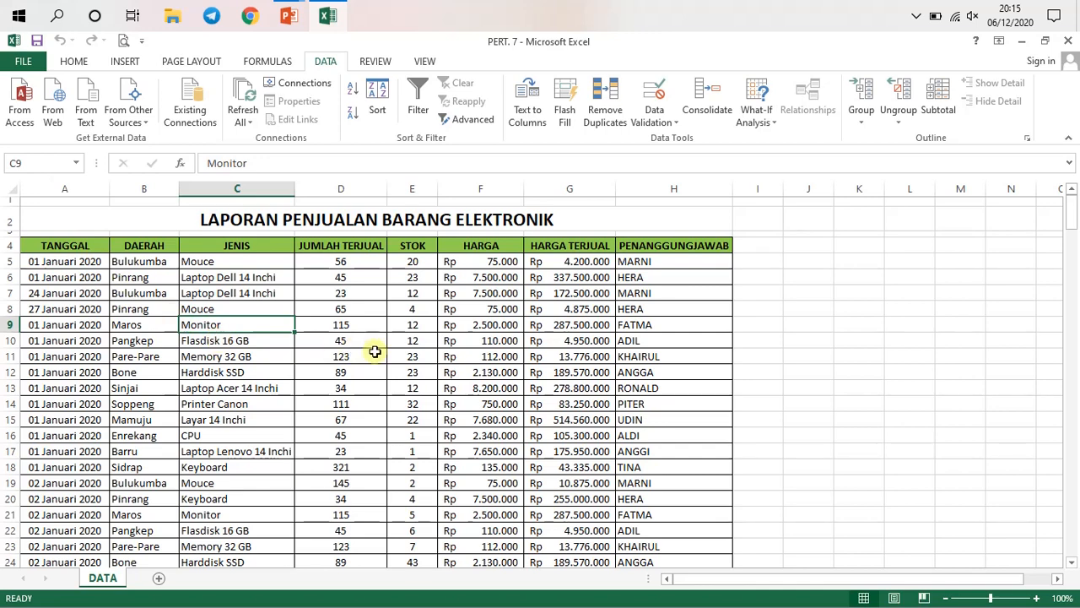
pyautogui.click(41, 252)
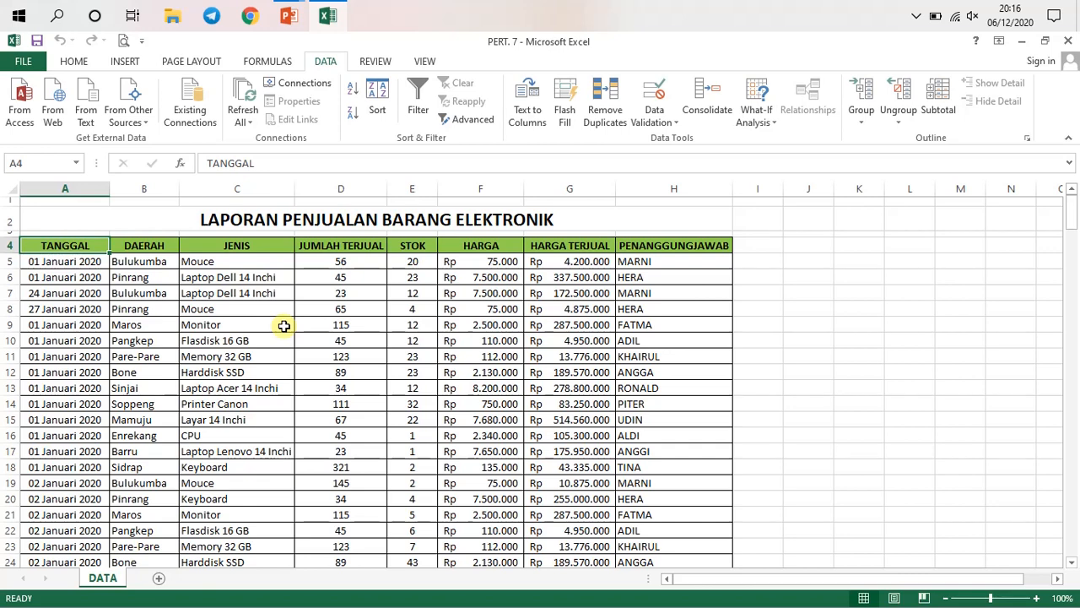
pyautogui.click(85, 292)
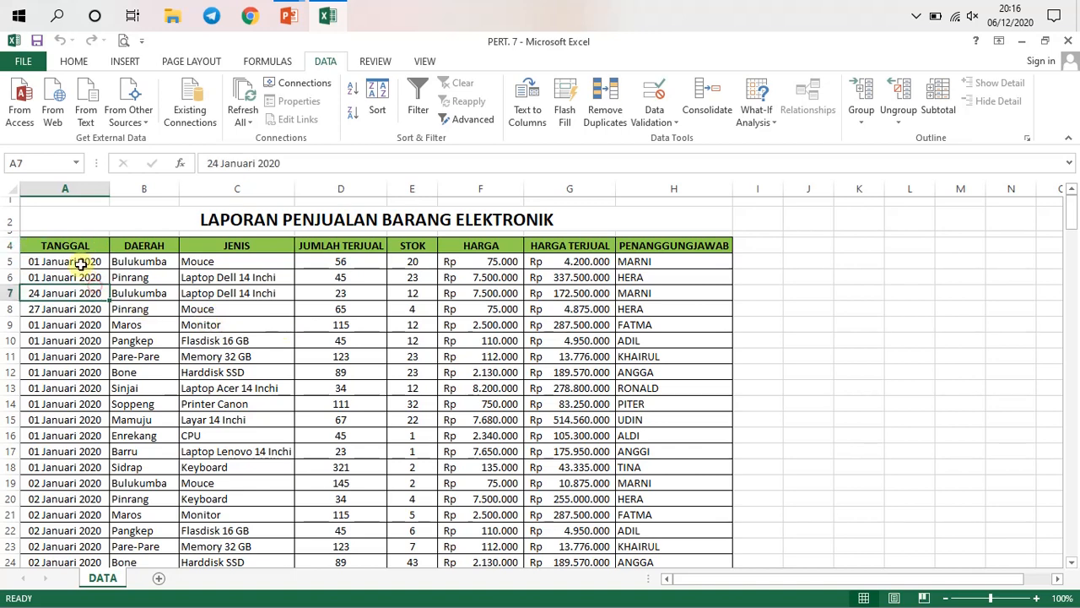
pyautogui.click(80, 264)
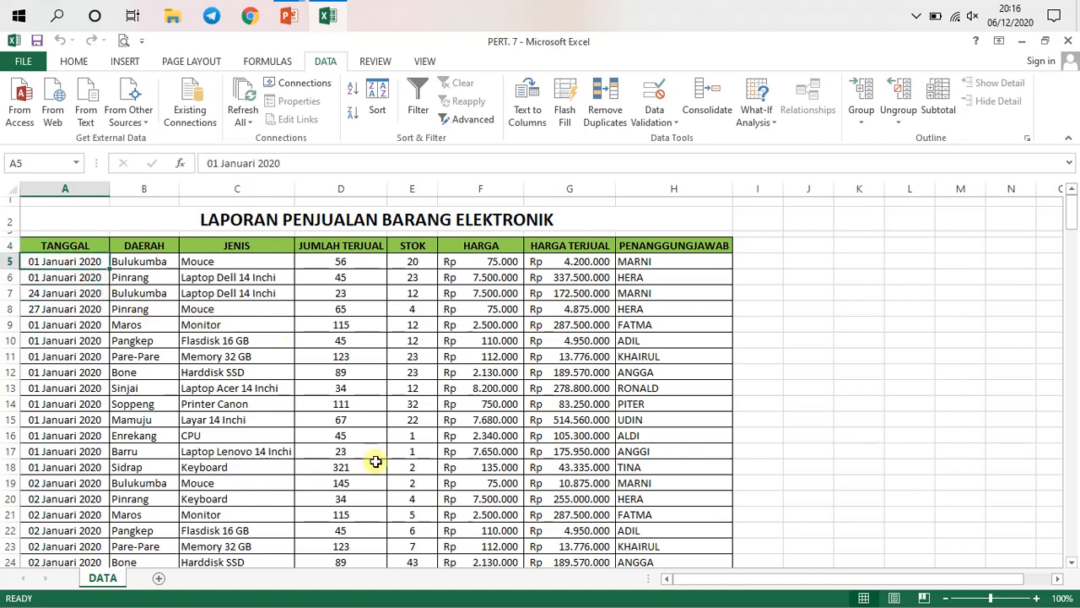
pyautogui.click(62, 355)
pyautogui.click(57, 262)
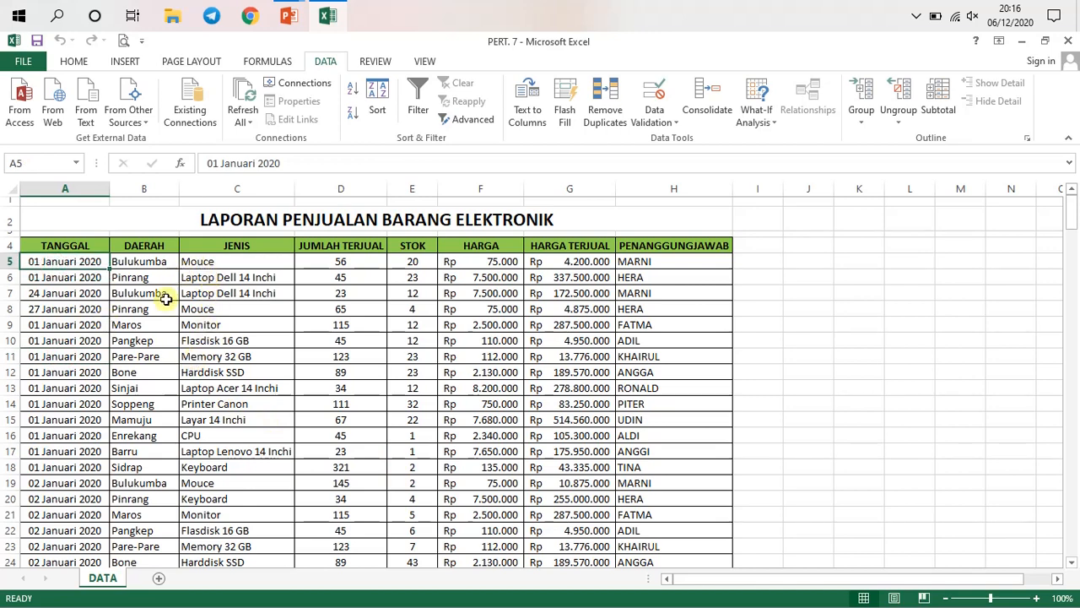
pyautogui.click(158, 352)
pyautogui.click(483, 340)
pyautogui.click(303, 417)
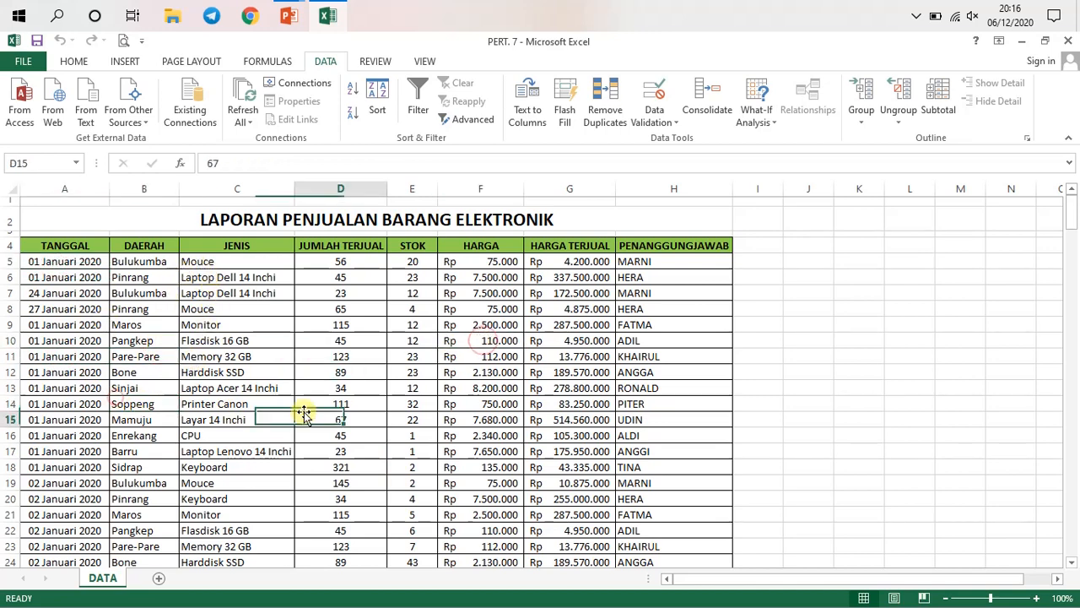
pyautogui.click(82, 264)
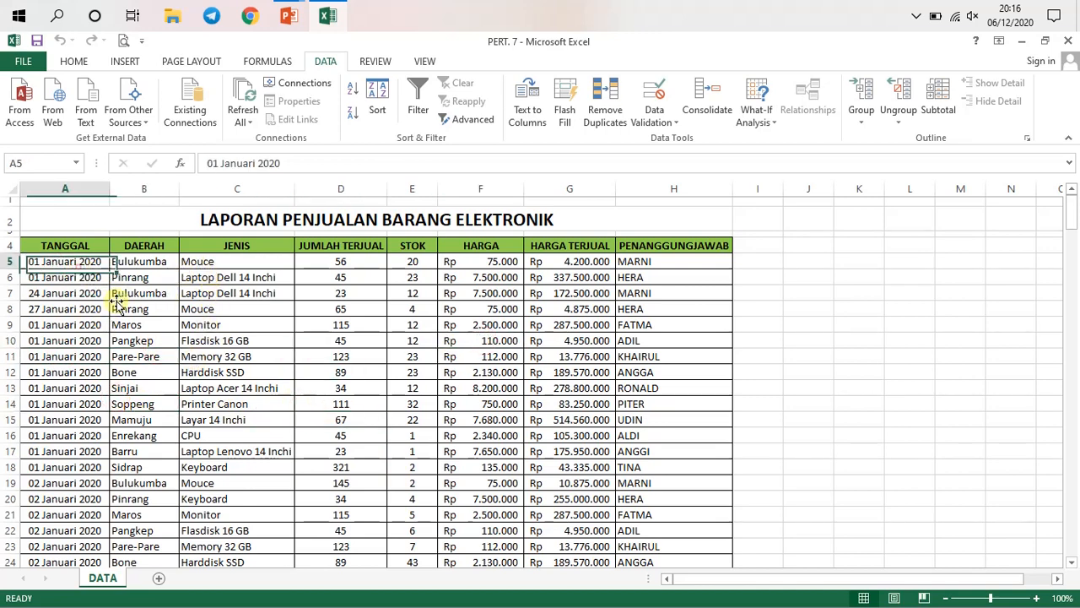
pyautogui.click(125, 62)
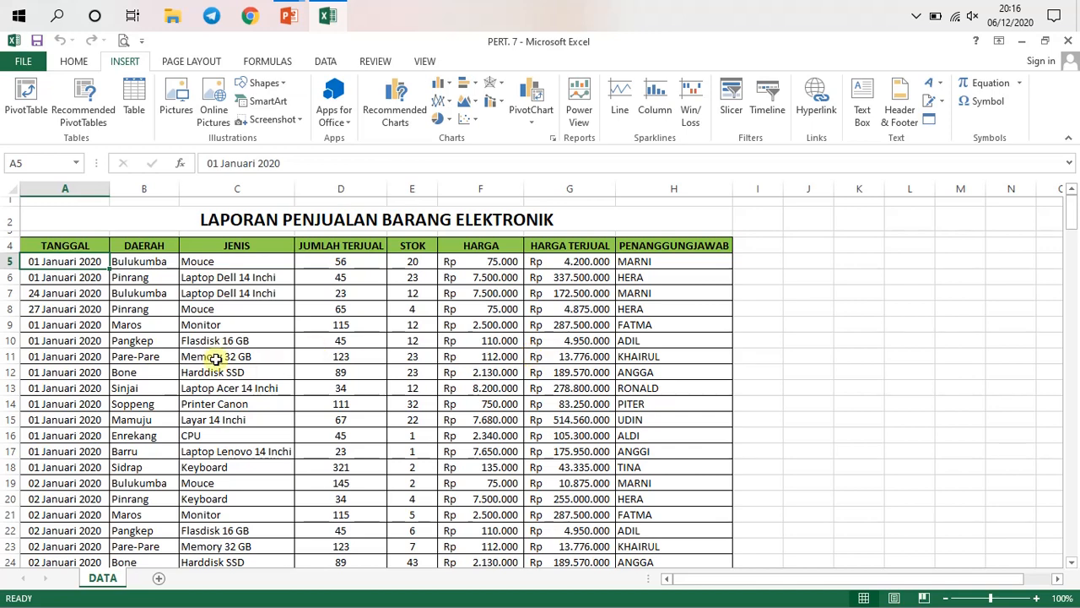
pyautogui.click(122, 371)
pyautogui.click(93, 324)
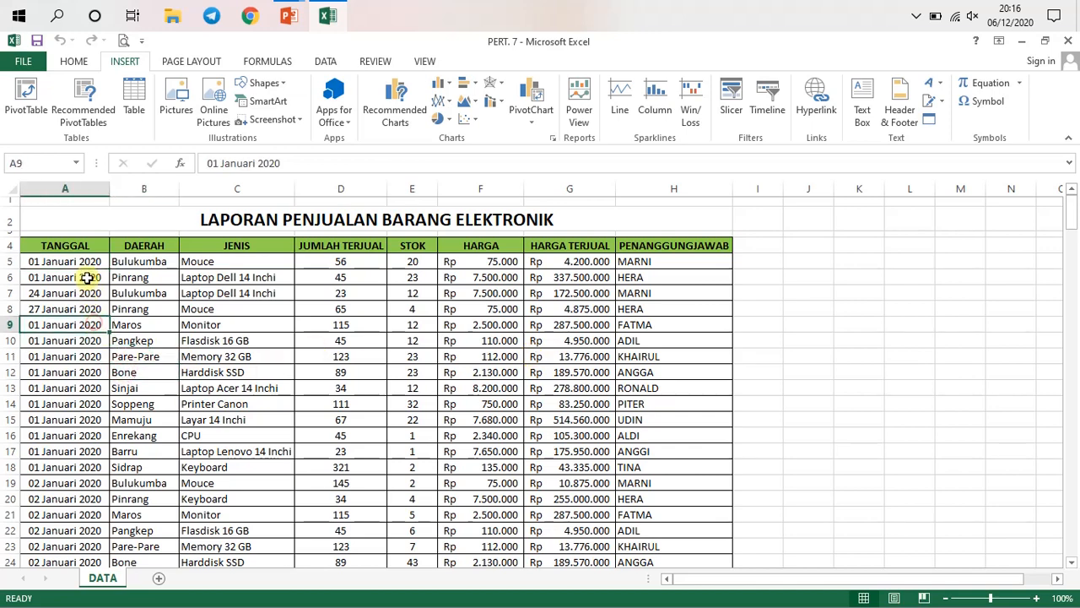
pyautogui.click(85, 262)
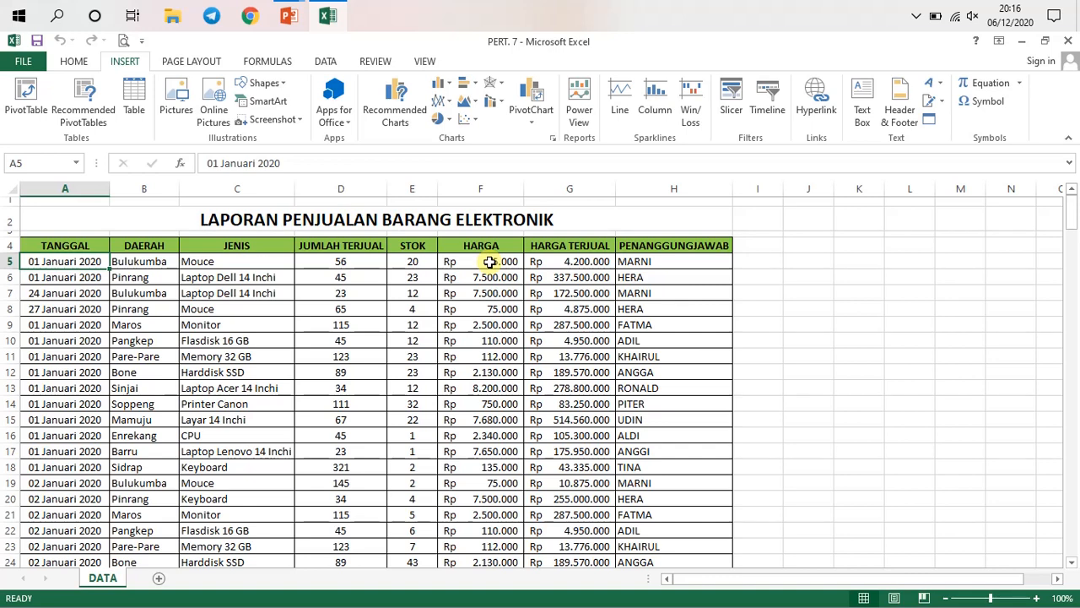
pyautogui.click(576, 293)
pyautogui.click(565, 275)
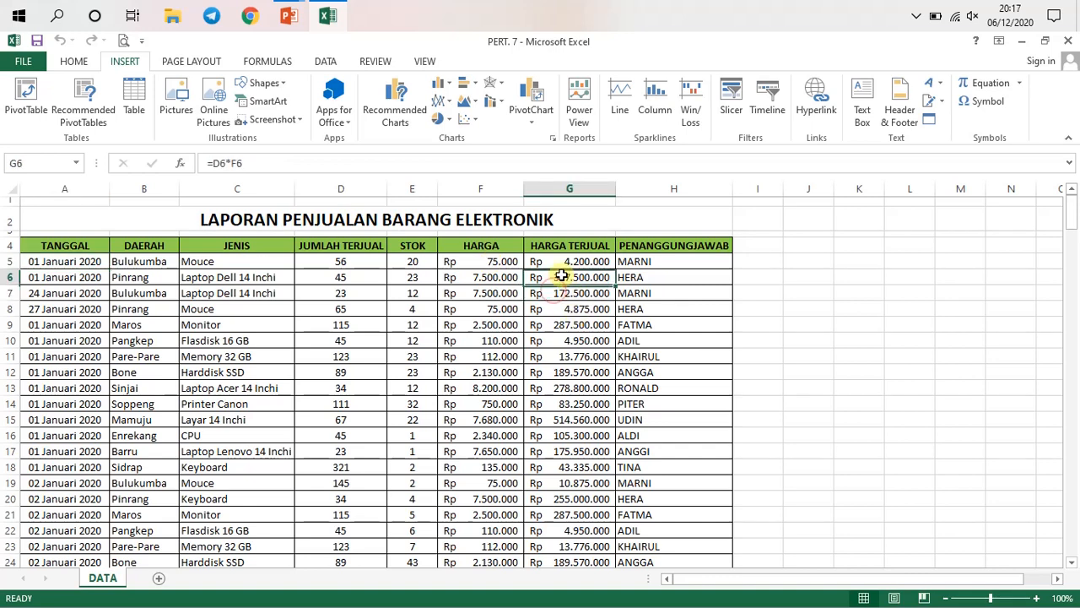
pyautogui.click(450, 309)
pyautogui.click(412, 336)
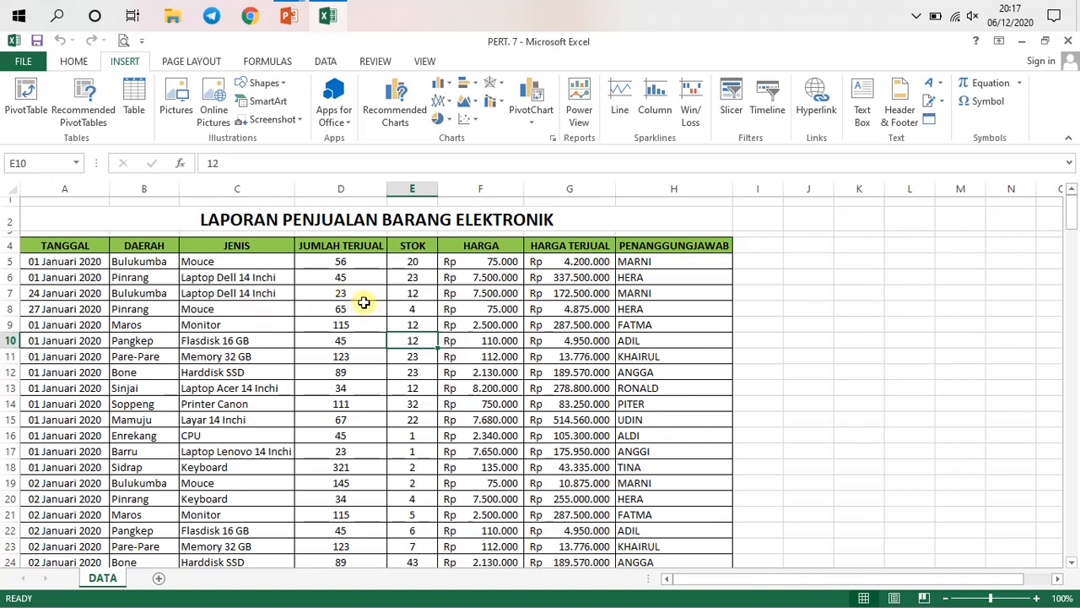
pyautogui.moveTo(350, 293); pyautogui.dragTo(538, 356)
pyautogui.click(514, 317)
pyautogui.click(582, 319)
pyautogui.click(482, 327)
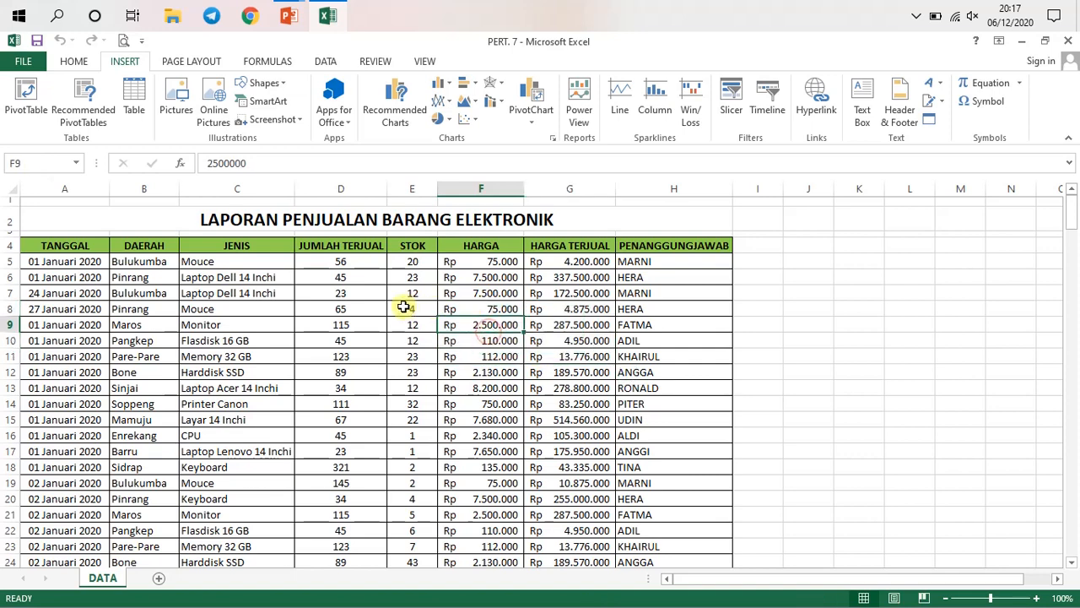
pyautogui.moveTo(403, 294); pyautogui.dragTo(525, 351)
pyautogui.click(502, 402)
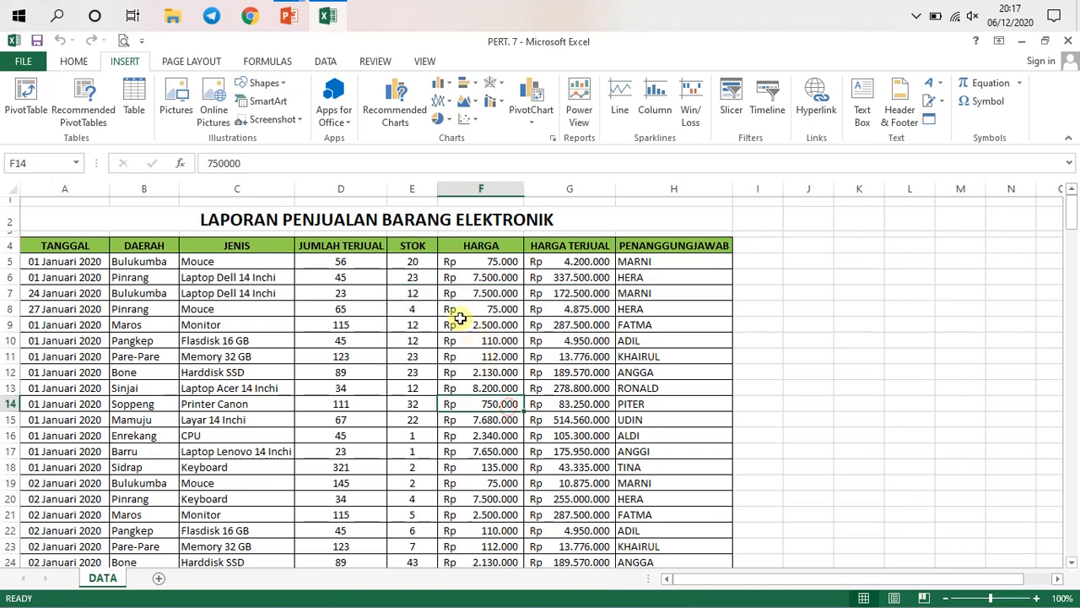
pyautogui.moveTo(424, 304); pyautogui.dragTo(531, 366)
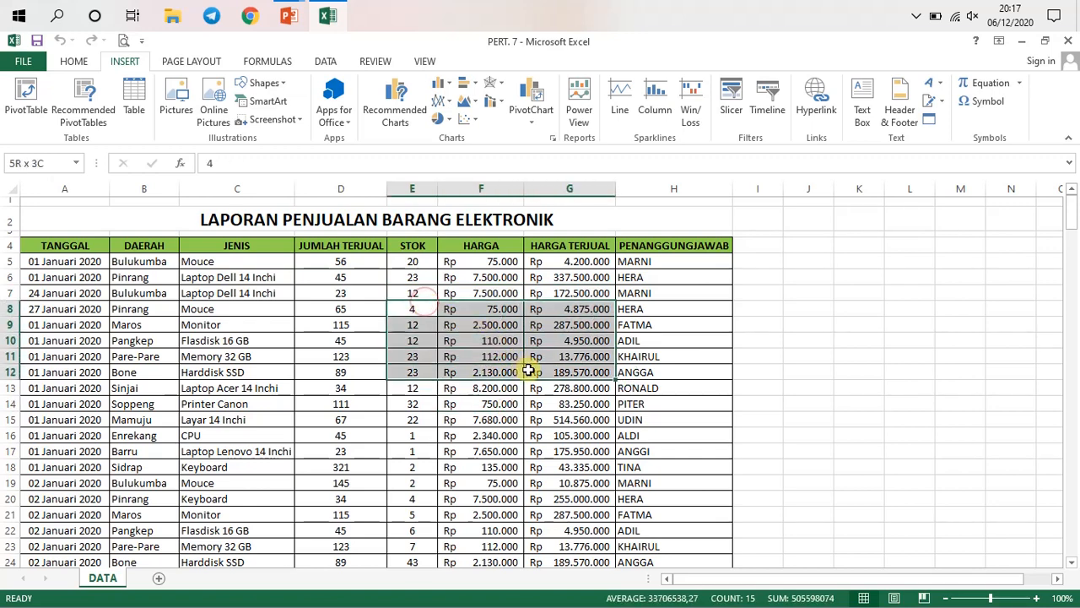
pyautogui.click(511, 419)
pyautogui.click(432, 358)
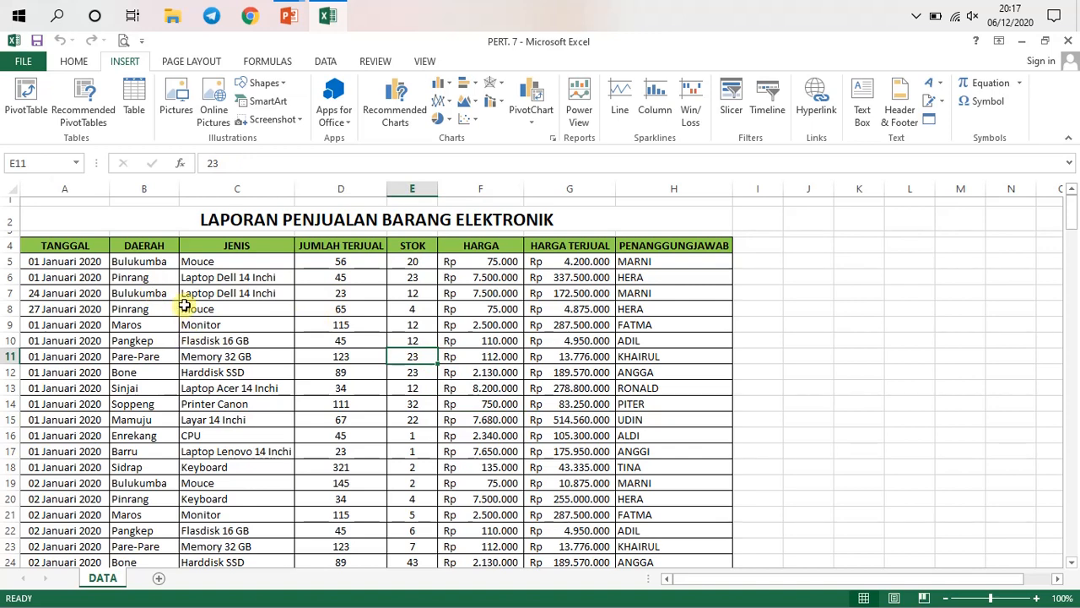
pyautogui.click(66, 261)
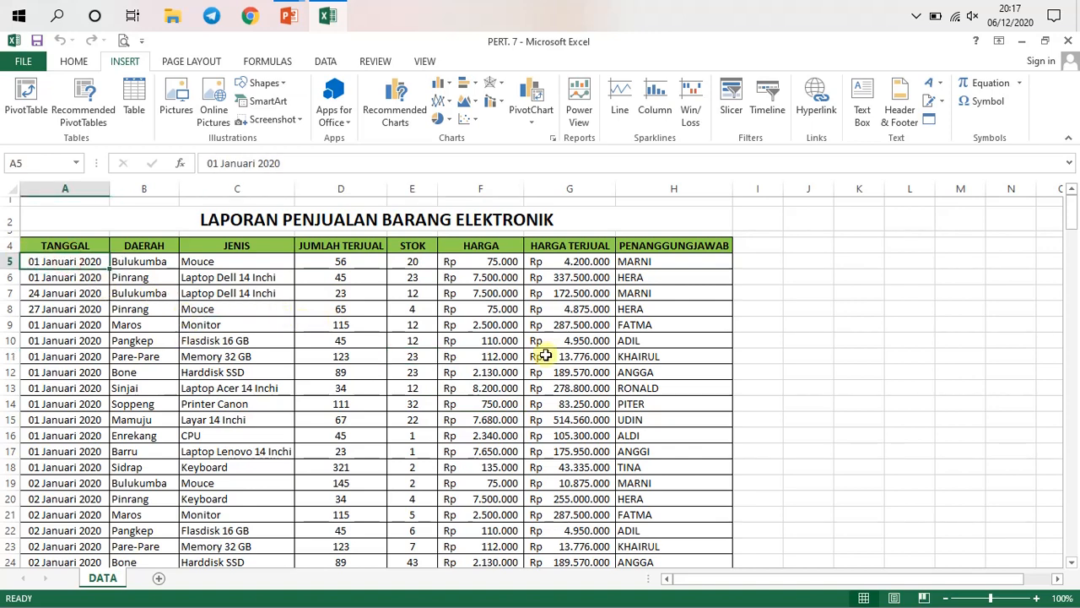
pyautogui.scroll(-19, 458, 366)
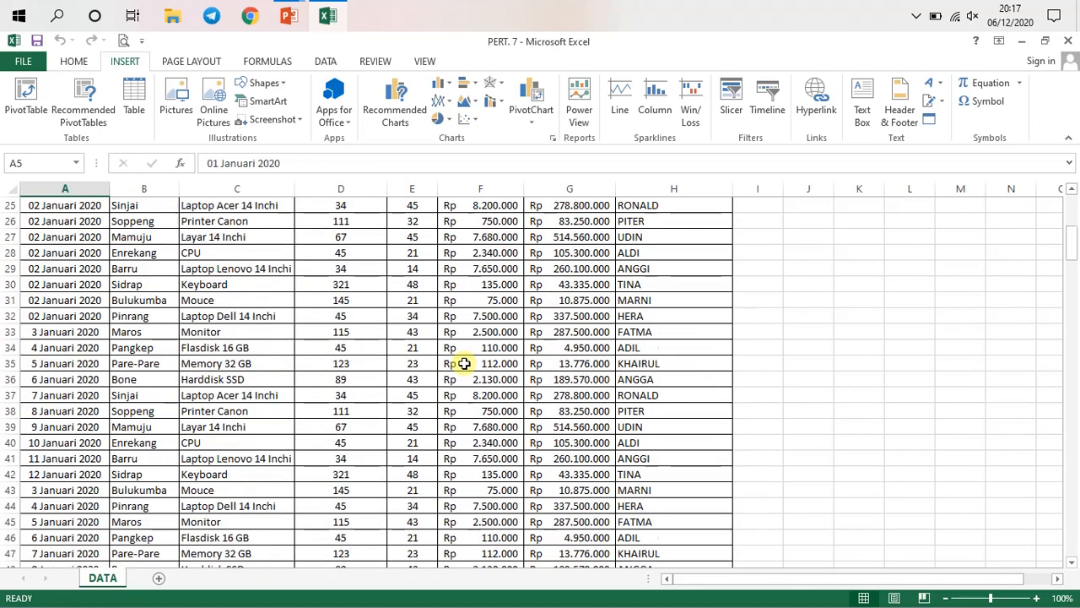
pyautogui.moveTo(1069, 301); pyautogui.dragTo(1073, 201)
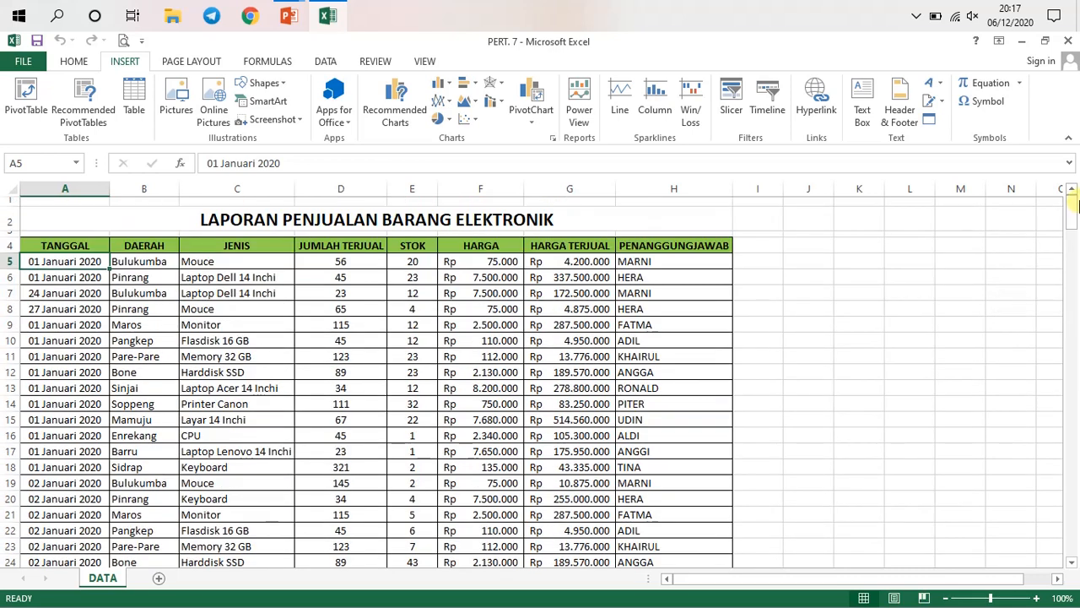
pyautogui.click(287, 419)
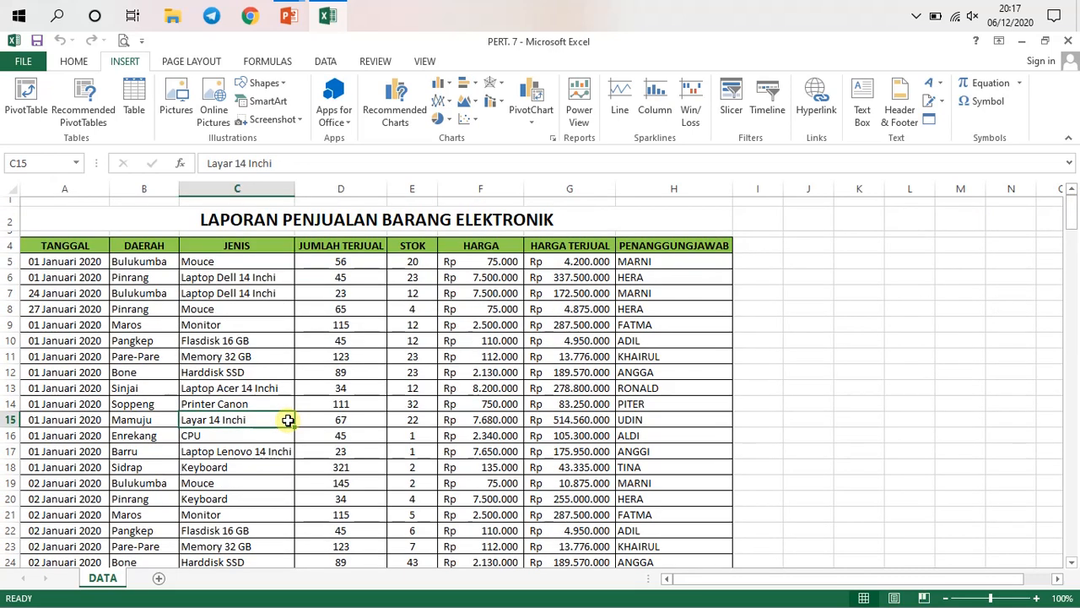
pyautogui.click(161, 354)
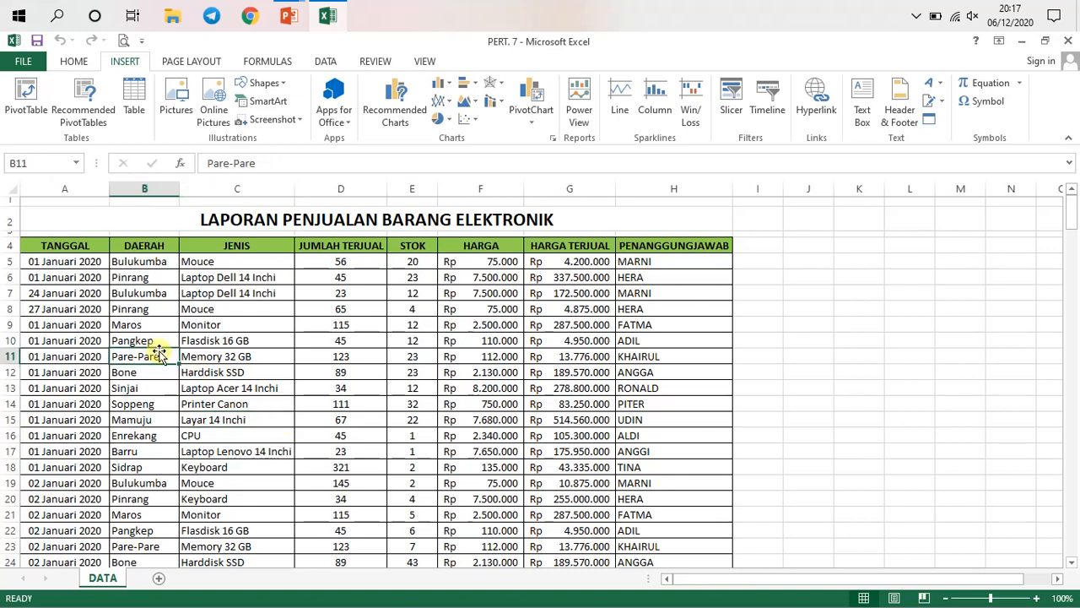
pyautogui.click(128, 307)
pyautogui.moveTo(76, 281); pyautogui.dragTo(222, 323)
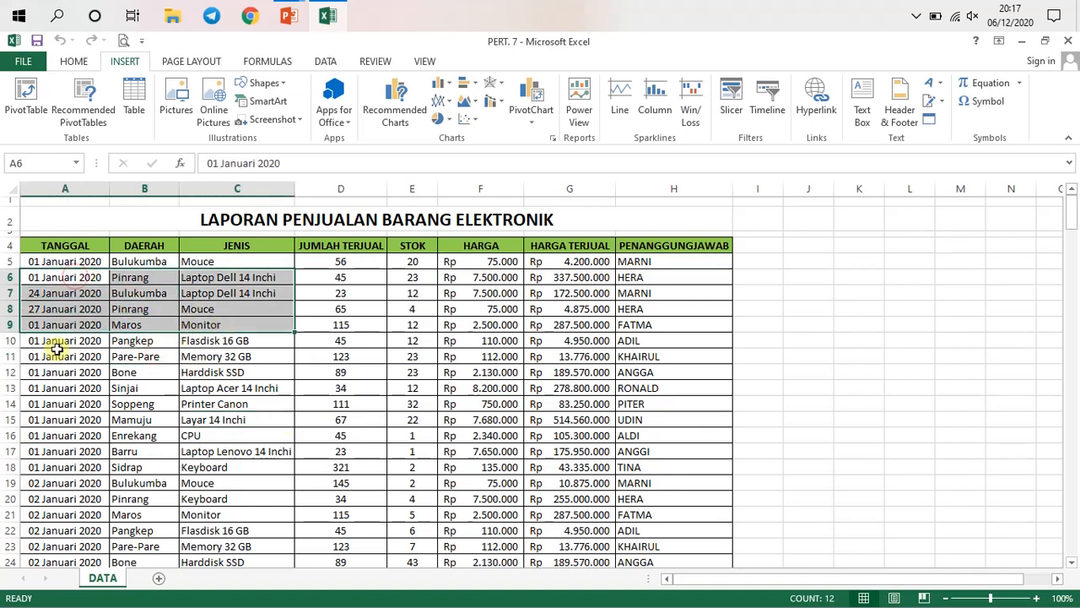
pyautogui.click(53, 345)
pyautogui.click(186, 312)
pyautogui.moveTo(138, 297); pyautogui.dragTo(402, 389)
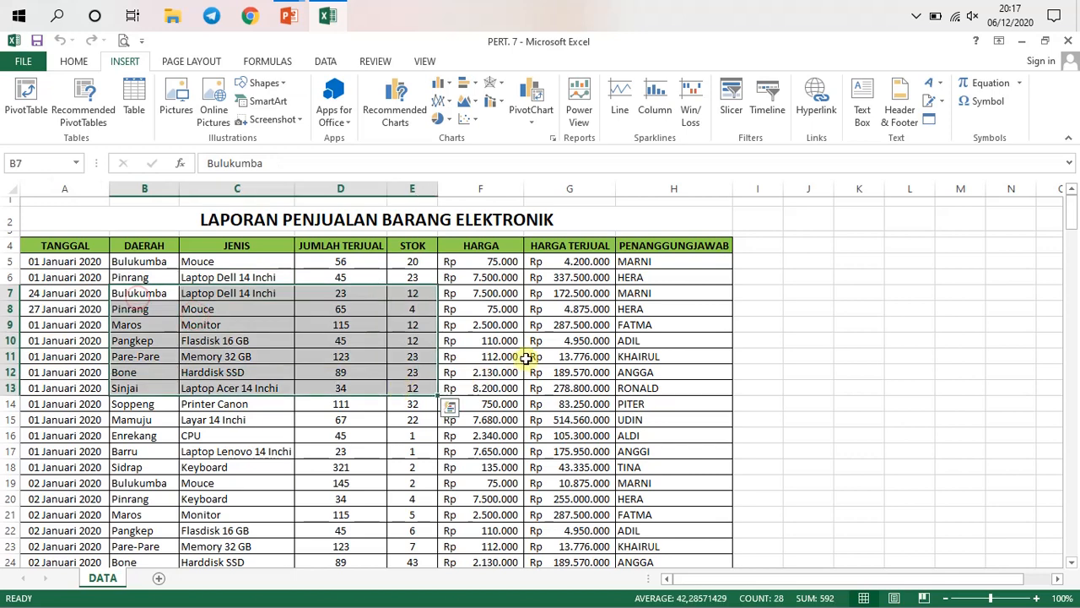
pyautogui.click(525, 358)
pyautogui.moveTo(366, 341); pyautogui.dragTo(530, 402)
pyautogui.click(548, 371)
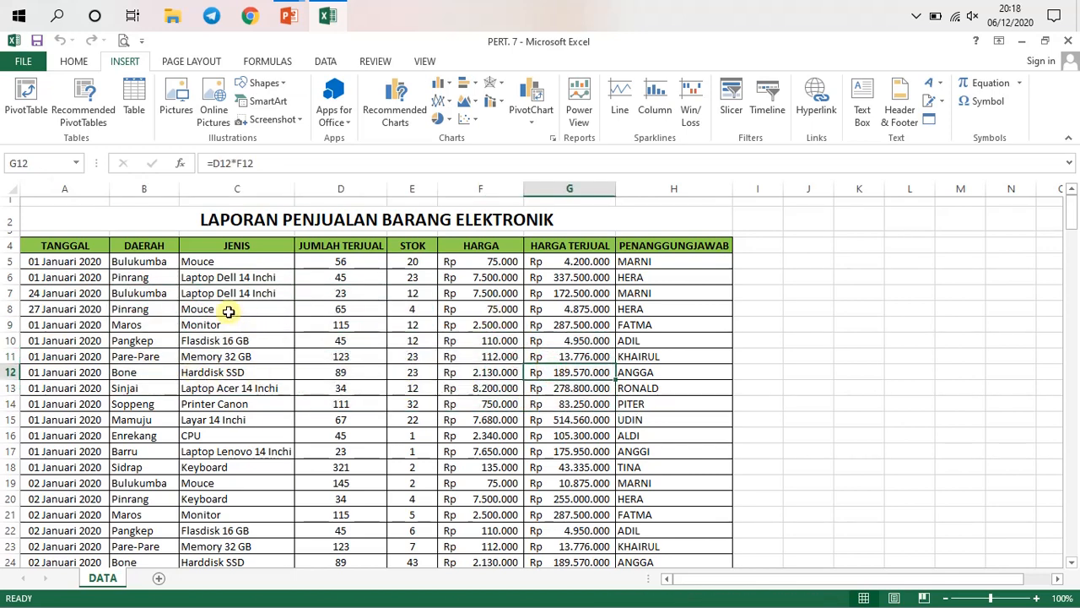
pyautogui.moveTo(229, 311); pyautogui.dragTo(463, 405)
pyautogui.click(487, 370)
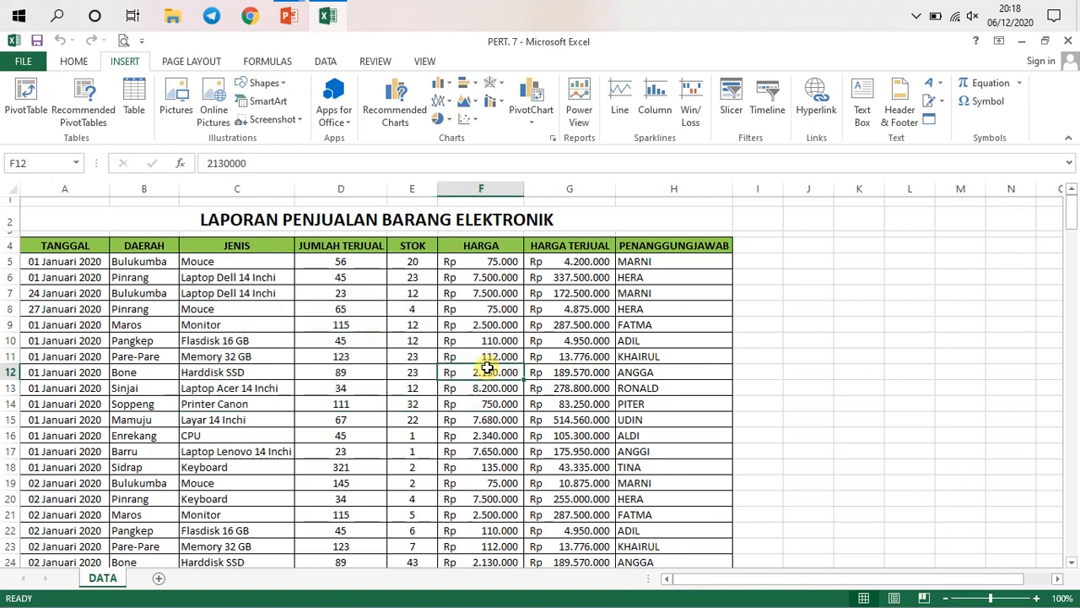
pyautogui.click(230, 355)
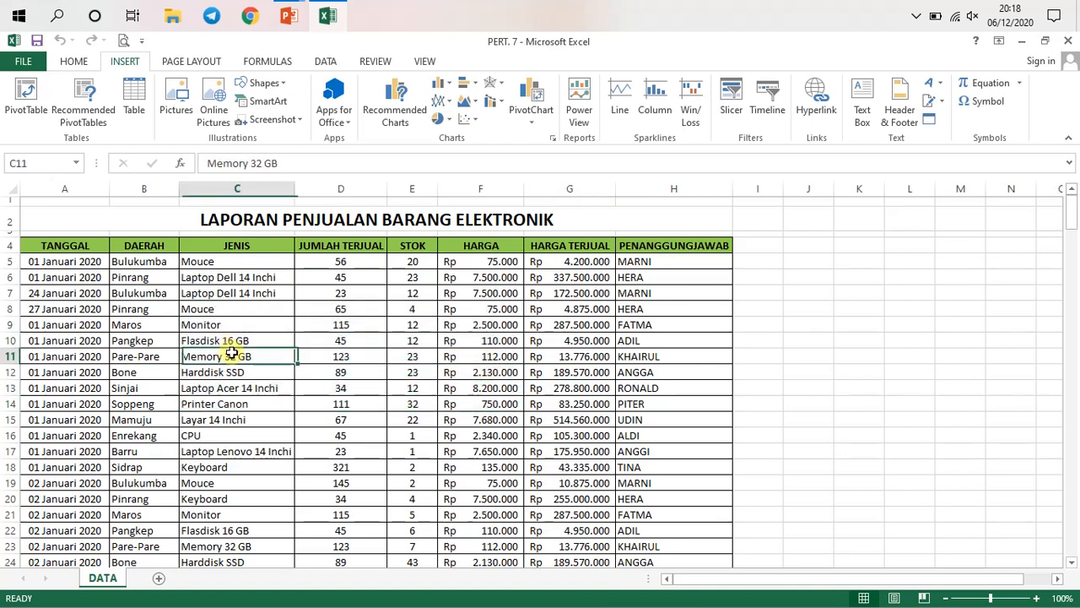
pyautogui.click(374, 352)
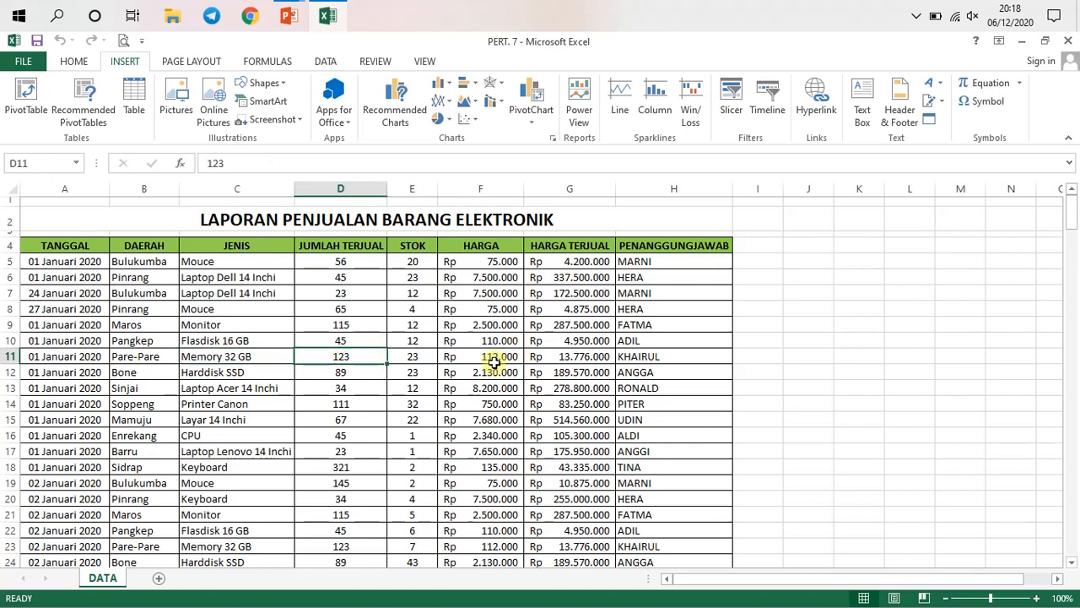
pyautogui.click(585, 359)
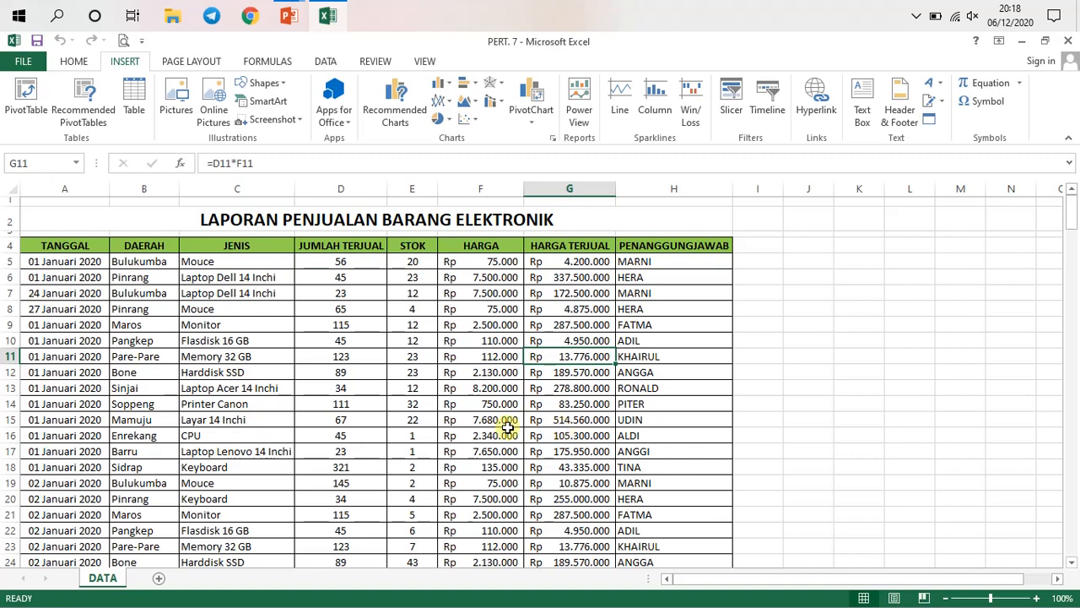
pyautogui.click(332, 417)
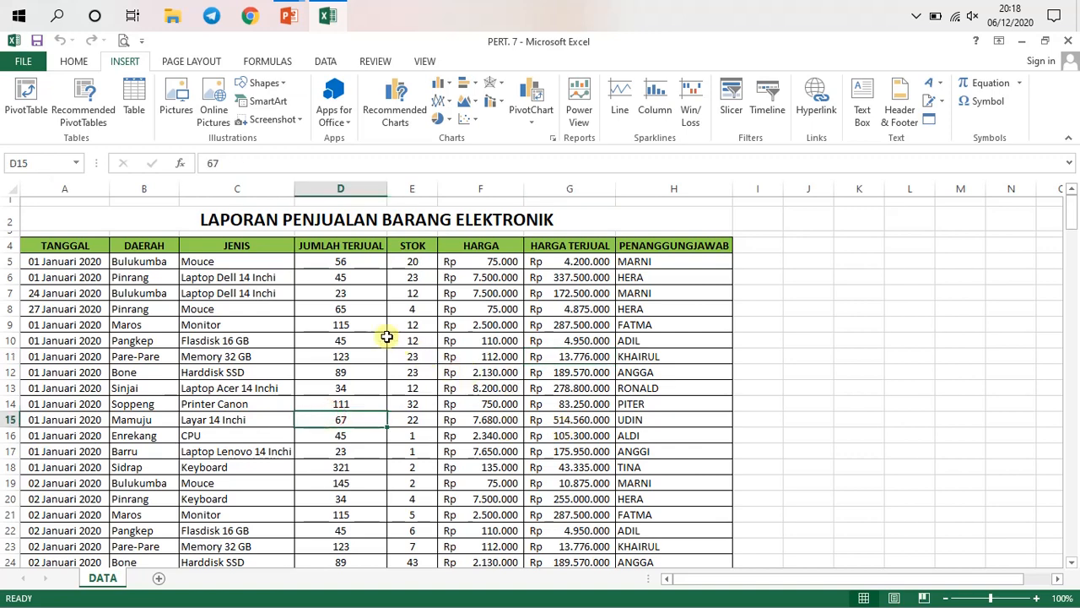
pyautogui.moveTo(366, 325); pyautogui.dragTo(498, 354)
pyautogui.click(578, 355)
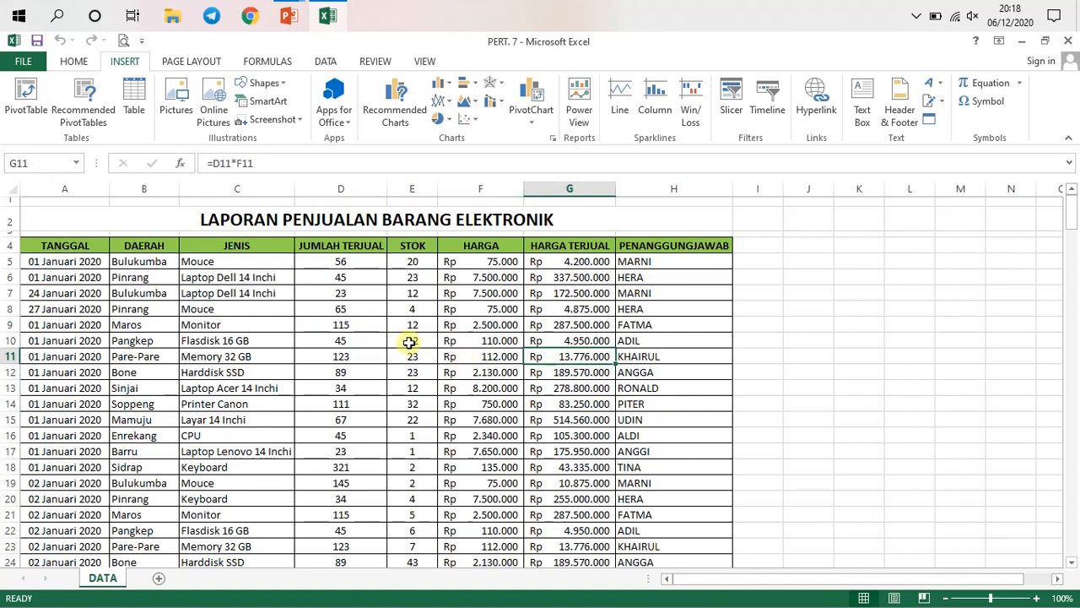
pyautogui.moveTo(412, 325); pyautogui.dragTo(553, 353)
pyautogui.click(489, 328)
pyautogui.click(514, 403)
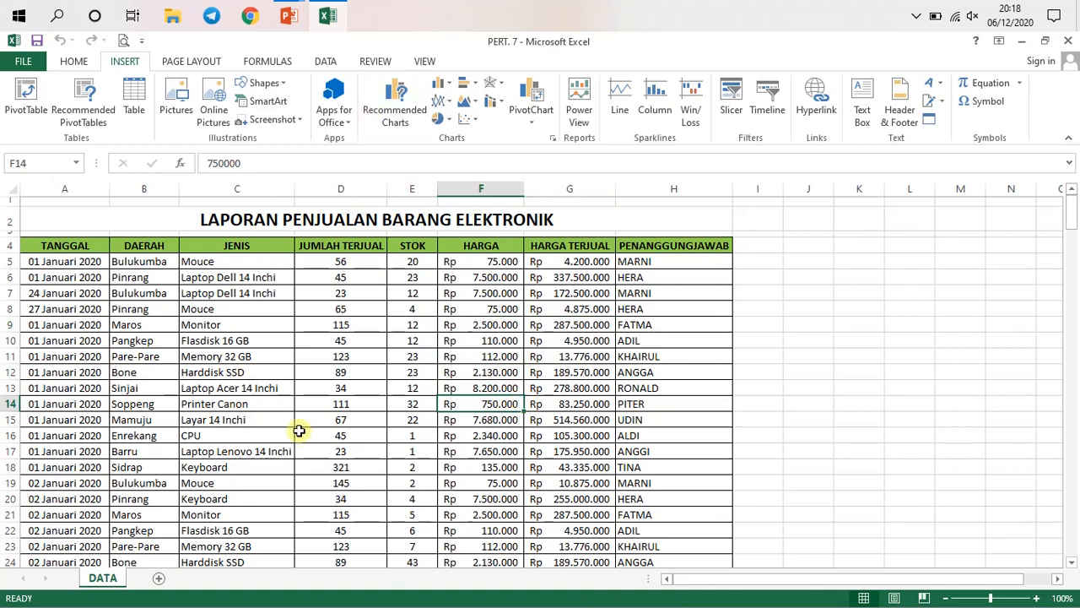
# Create a PivotChart from the sales table range DATA!$A$4:$H$234, placed in a new worksheet
pyautogui.click(73, 263)
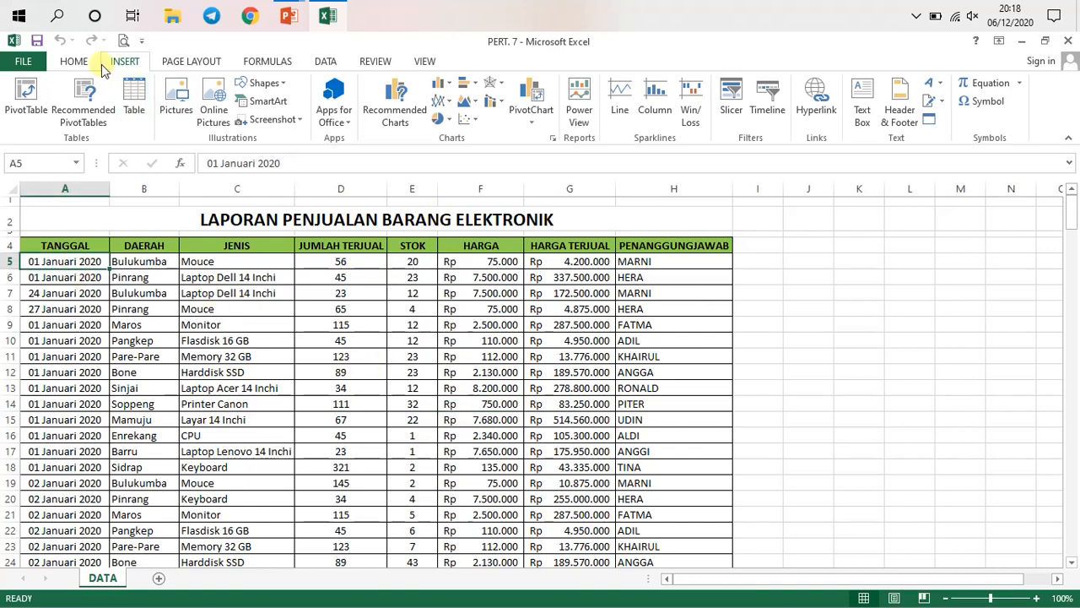
pyautogui.click(527, 91)
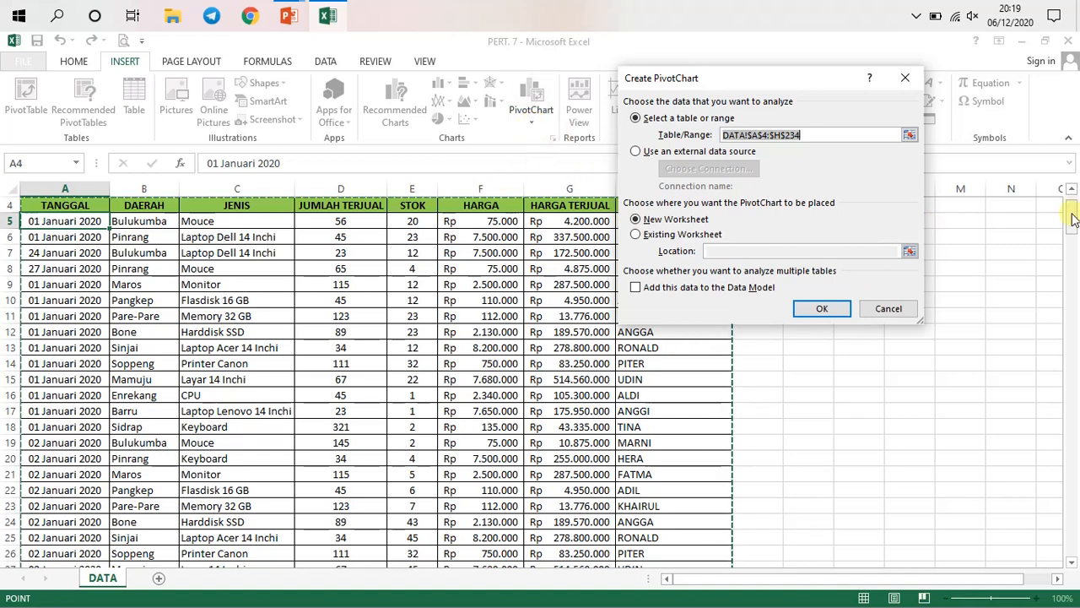
pyautogui.moveTo(1072, 217); pyautogui.dragTo(1075, 312)
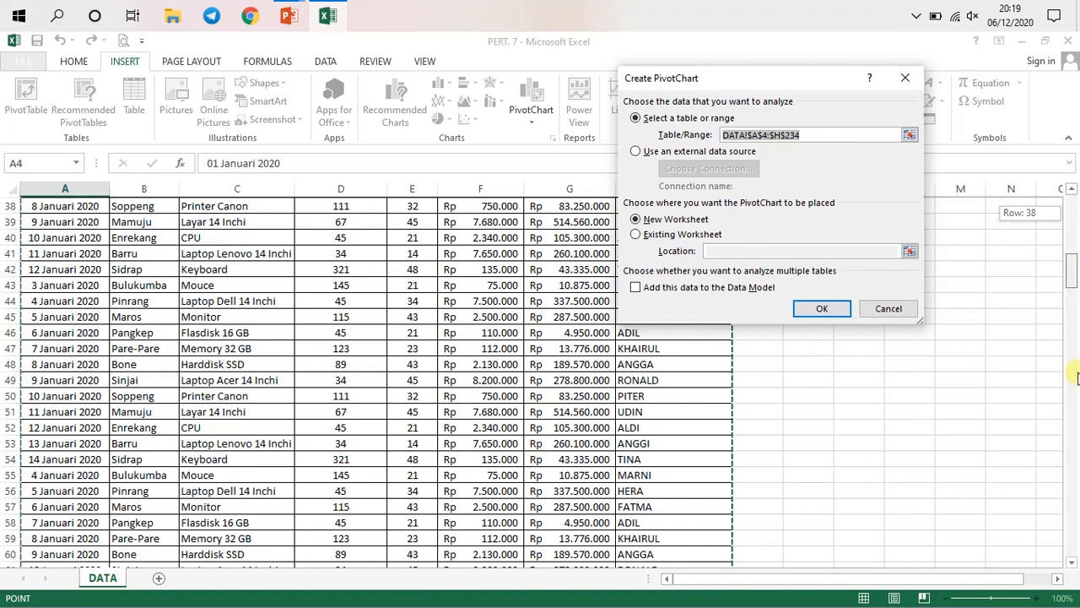
pyautogui.moveTo(1075, 430); pyautogui.dragTo(1055, 190)
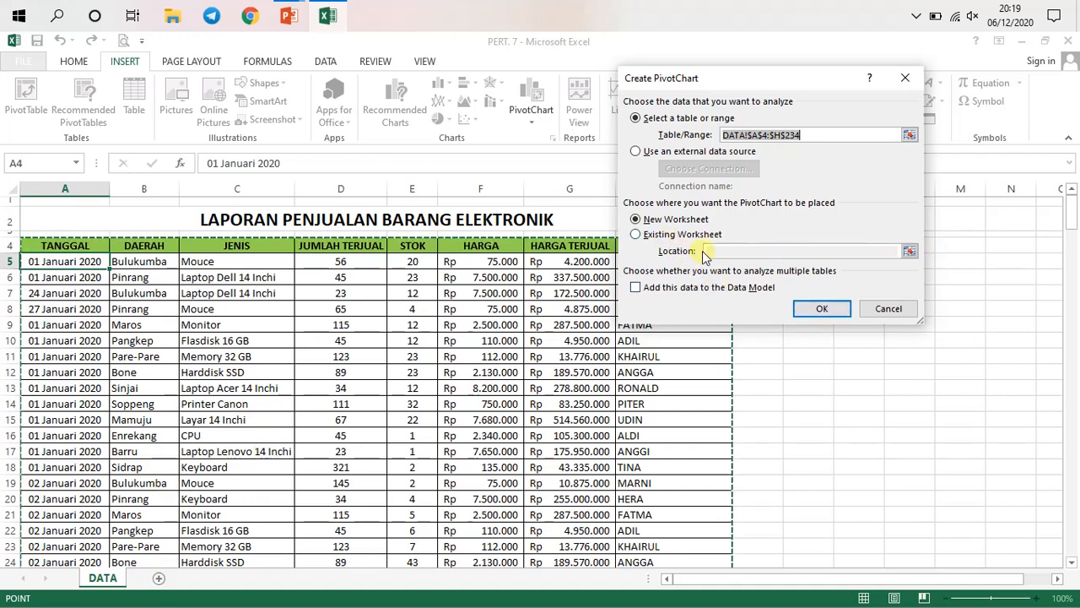
pyautogui.click(674, 241)
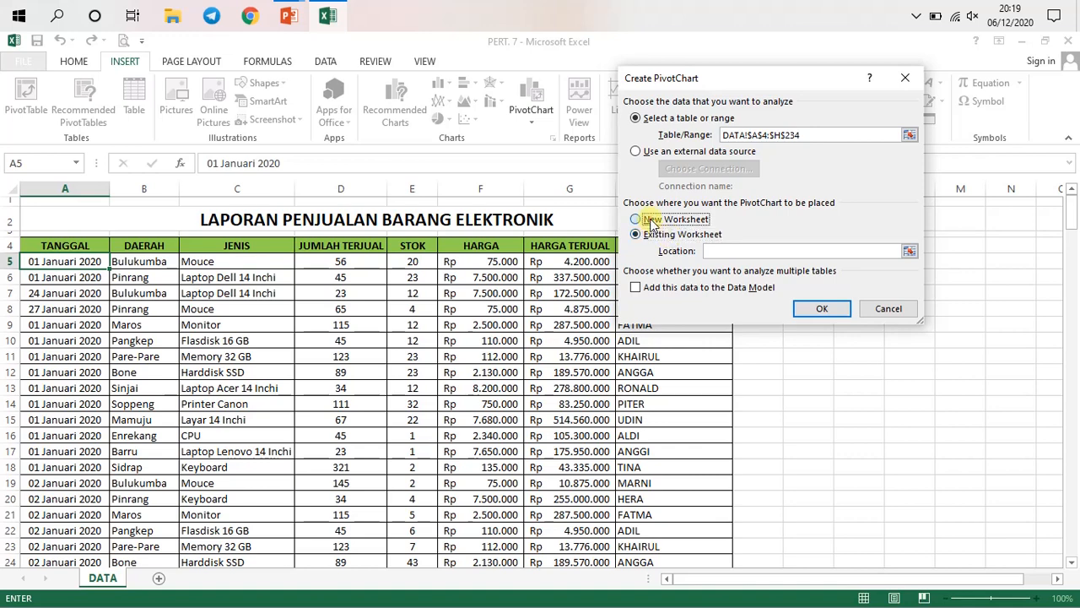
pyautogui.click(651, 221)
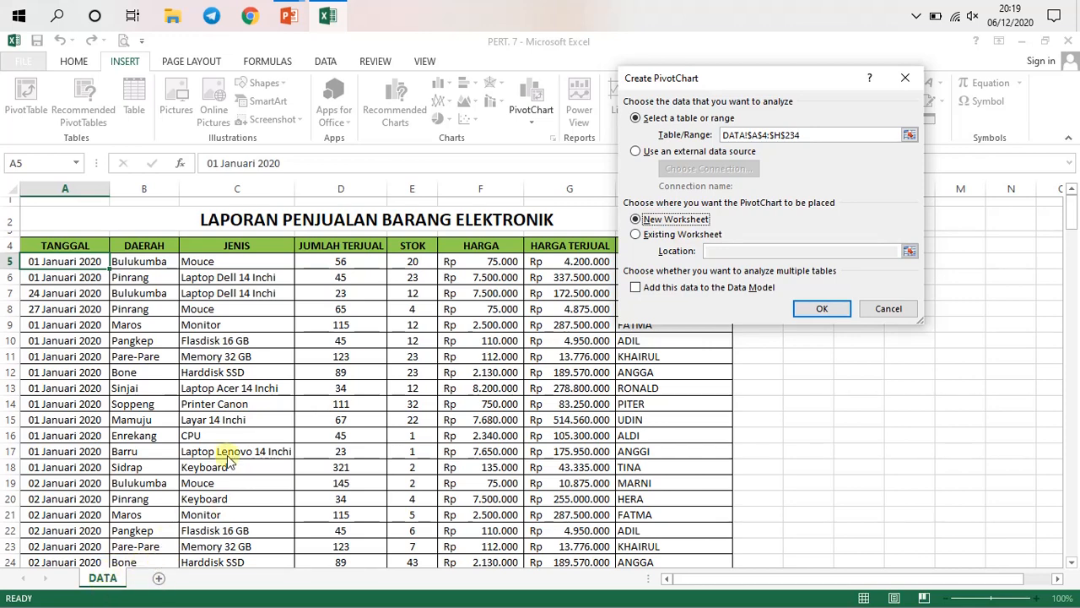
pyautogui.click(839, 311)
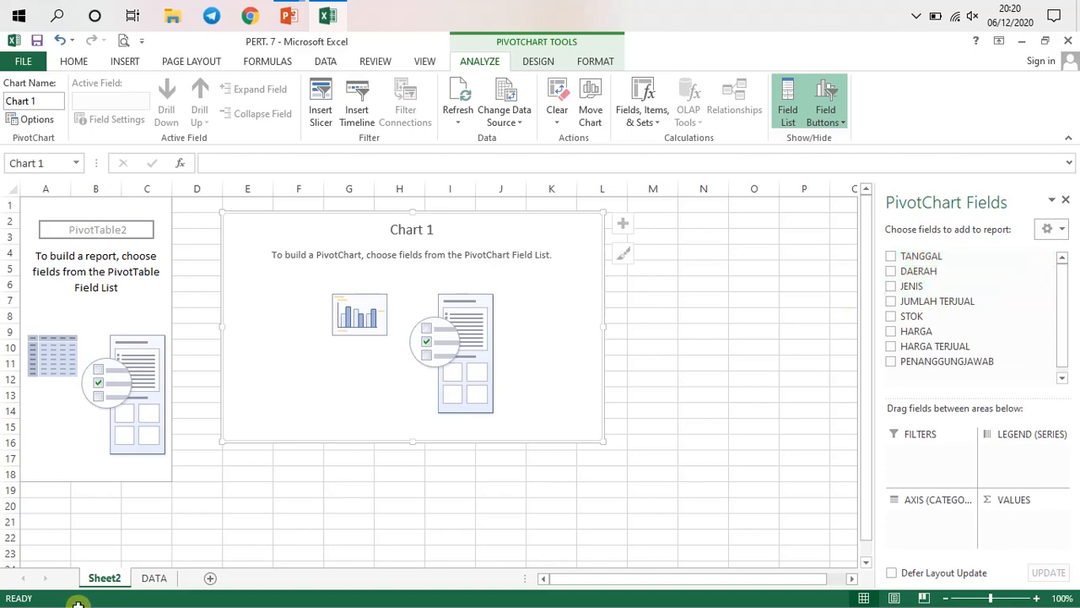
# Add the TANGGAL and DAERAH fields to the axis of the PivotChart on Sheet2
pyautogui.click(150, 579)
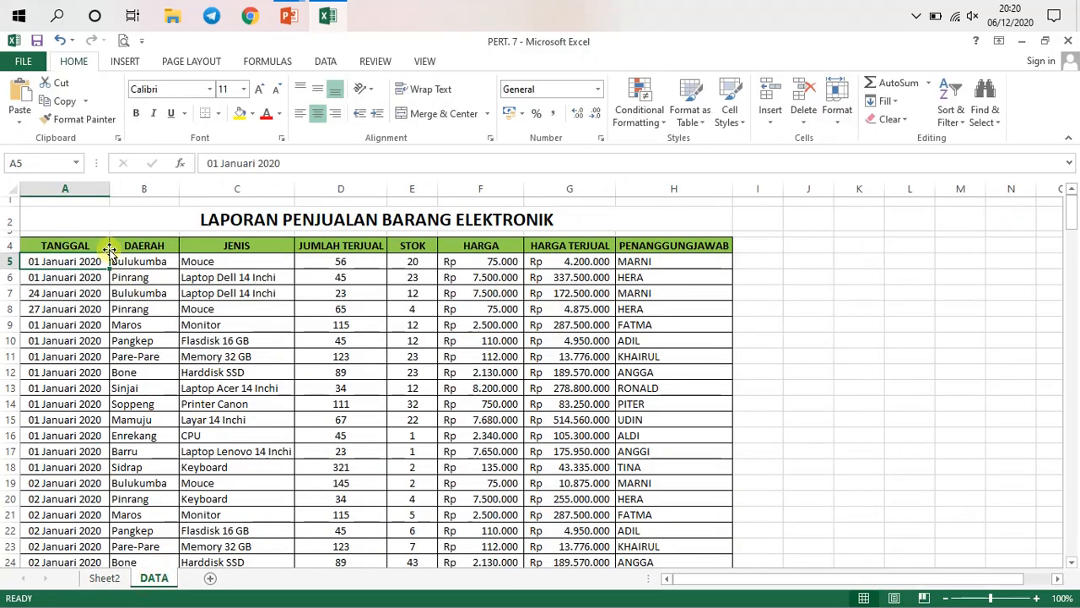
pyautogui.click(104, 578)
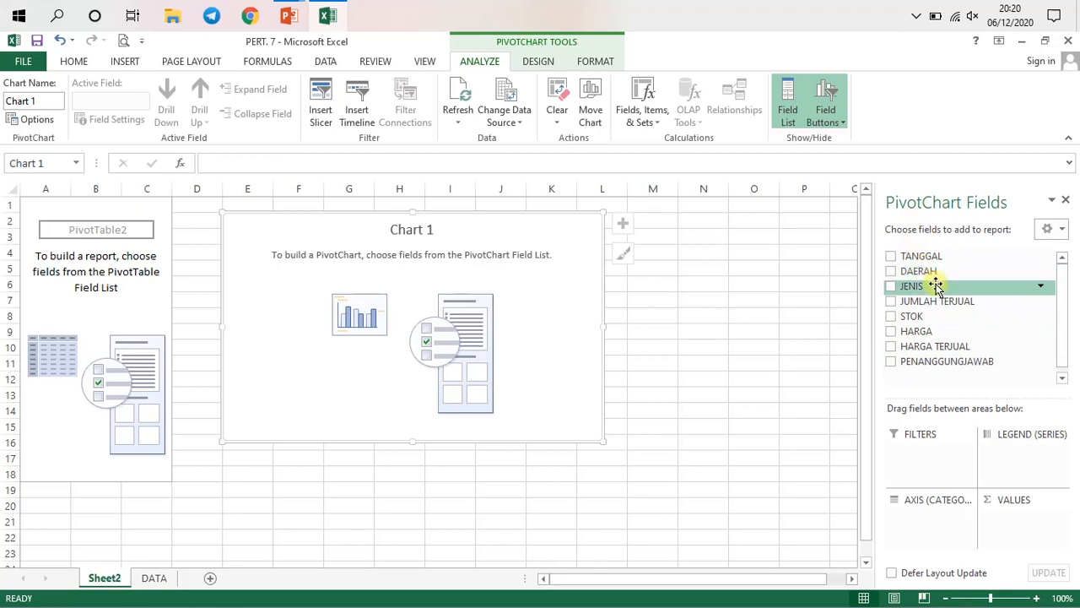
pyautogui.click(891, 256)
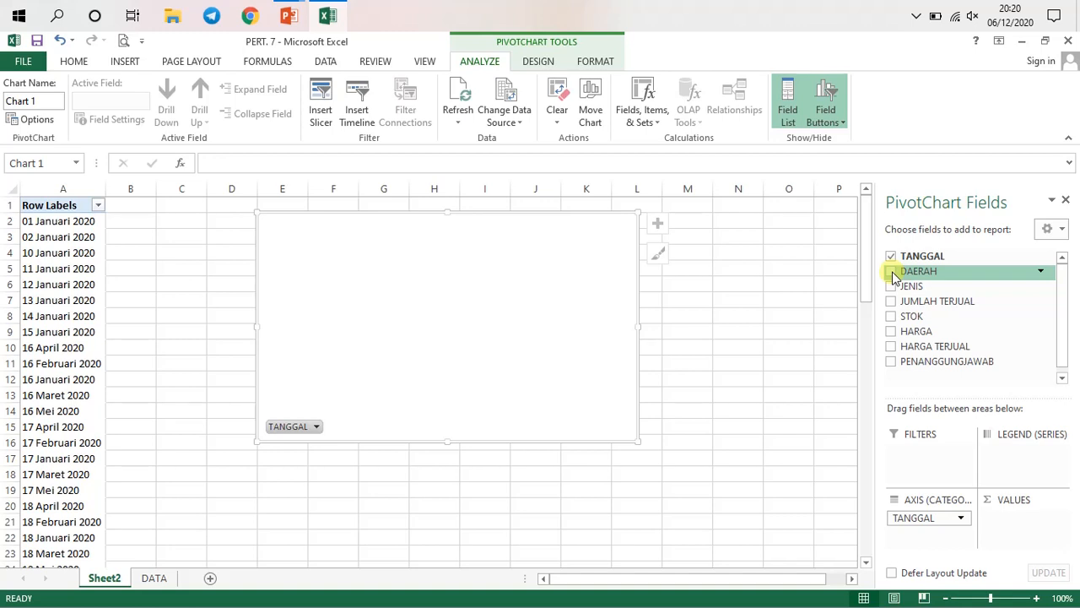
pyautogui.click(892, 271)
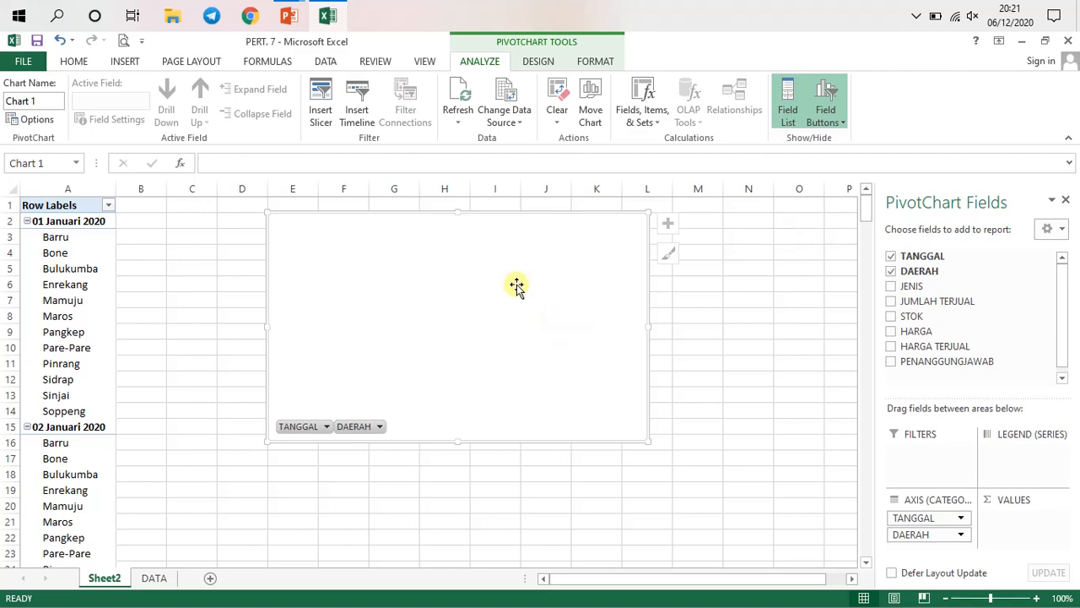
# Turn on filtering for the header row from TANGGAL to PENANGGUNGJAWAB on the DATA sheet
pyautogui.click(154, 578)
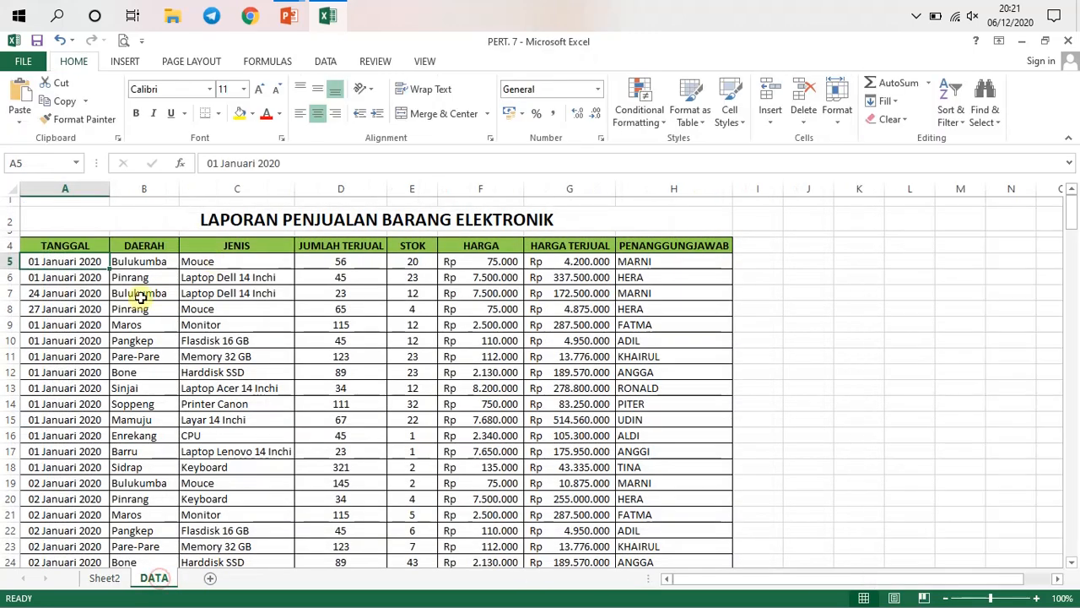
pyautogui.moveTo(85, 245); pyautogui.dragTo(661, 250)
pyautogui.click(496, 341)
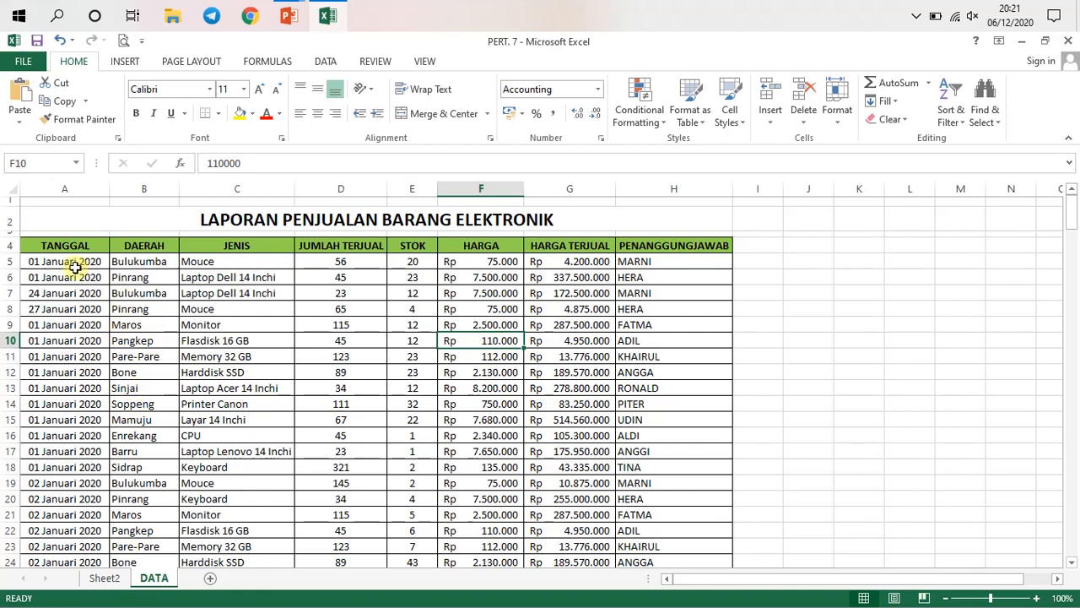
pyautogui.moveTo(76, 245); pyautogui.dragTo(694, 247)
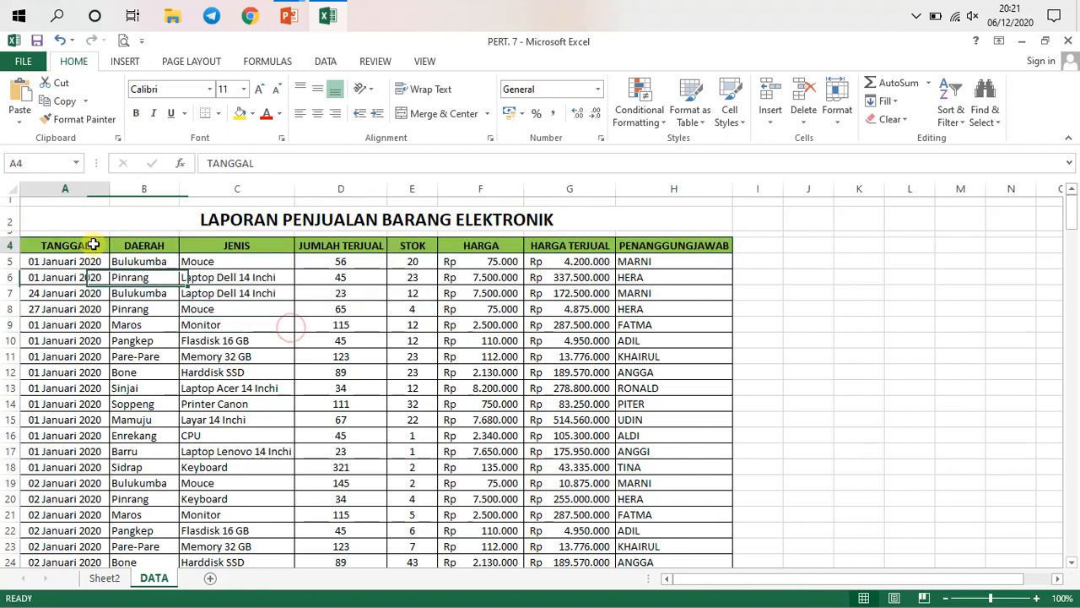
pyautogui.moveTo(92, 245); pyautogui.dragTo(675, 246)
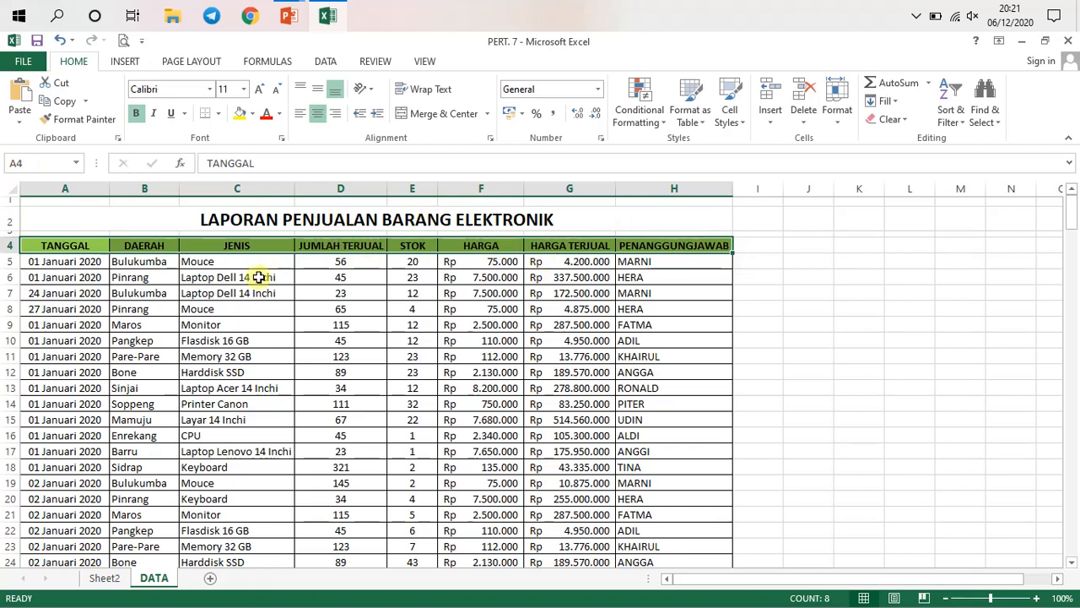
pyautogui.click(333, 61)
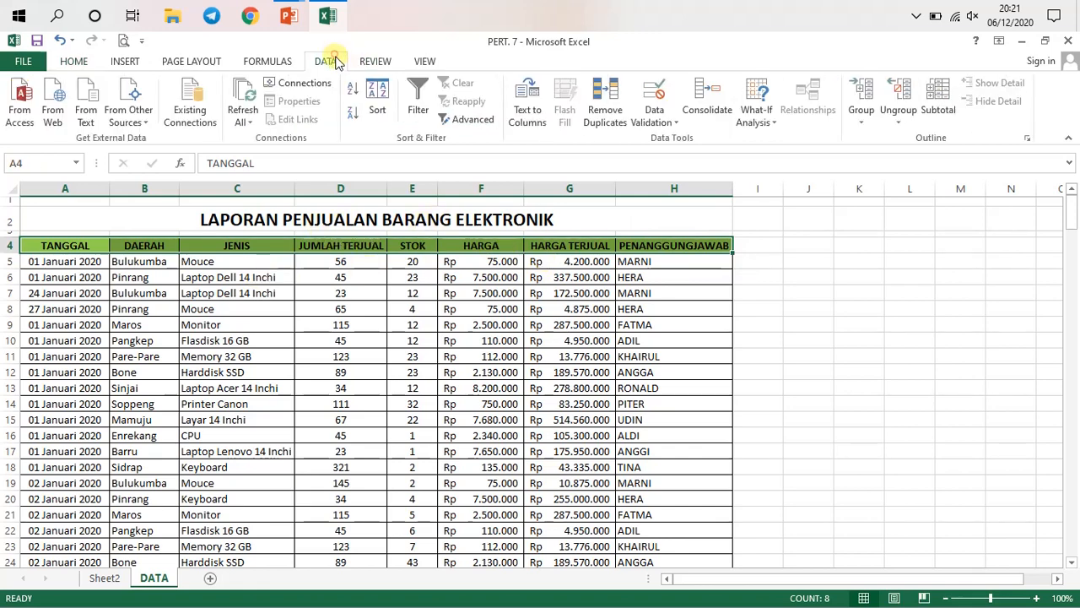
pyautogui.click(418, 103)
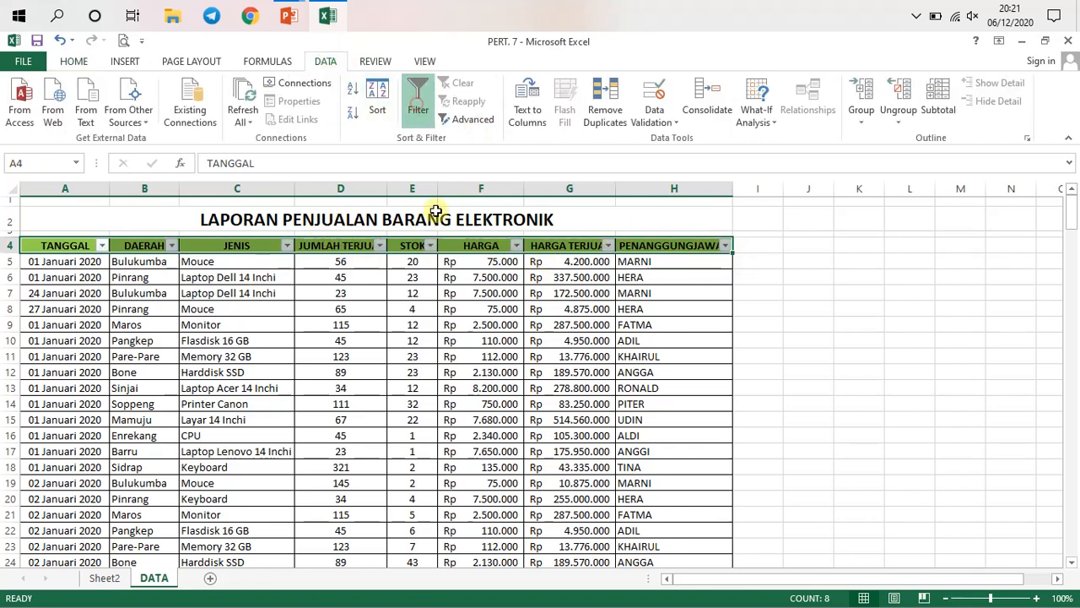
# Filter the DAERAH column to show only Bulukumba and look through the filtered sales rows
pyautogui.click(172, 247)
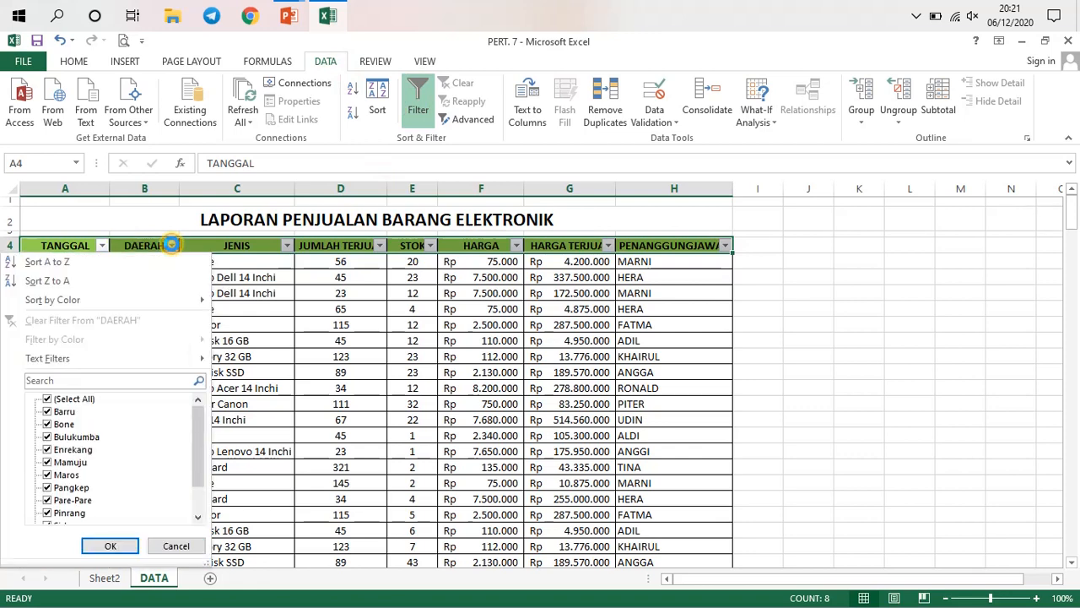
pyautogui.click(73, 401)
pyautogui.click(79, 438)
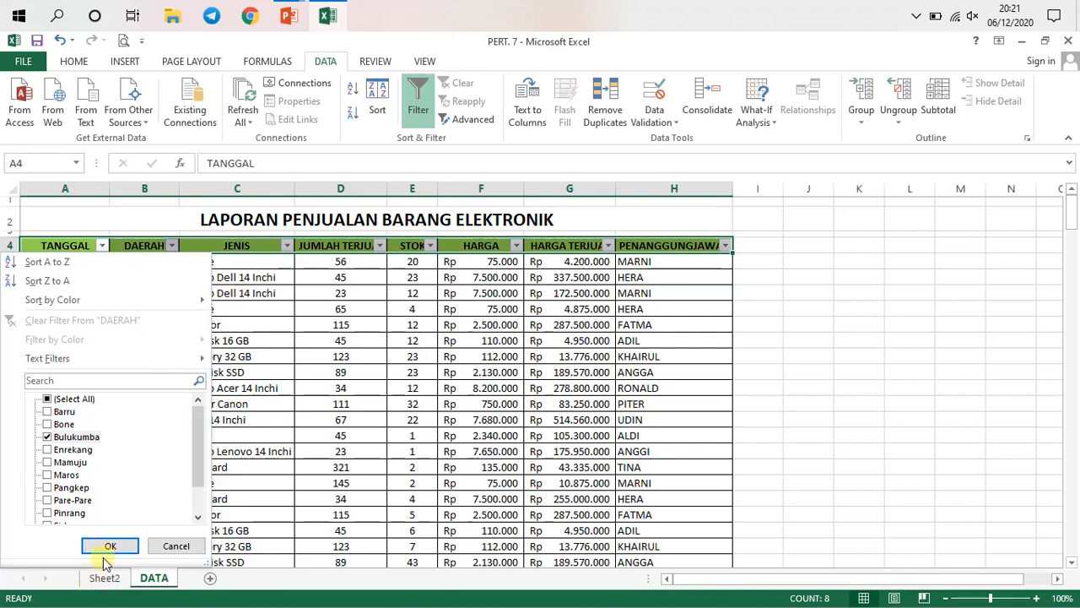
pyautogui.click(110, 545)
pyautogui.scroll(-2, 149, 357)
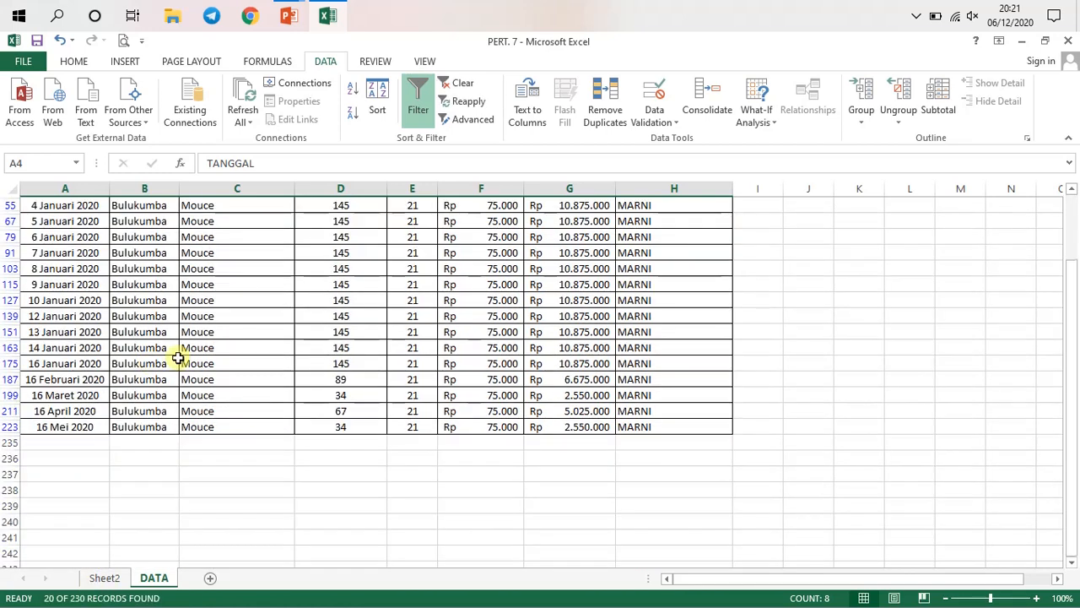
pyautogui.scroll(2, 553, 338)
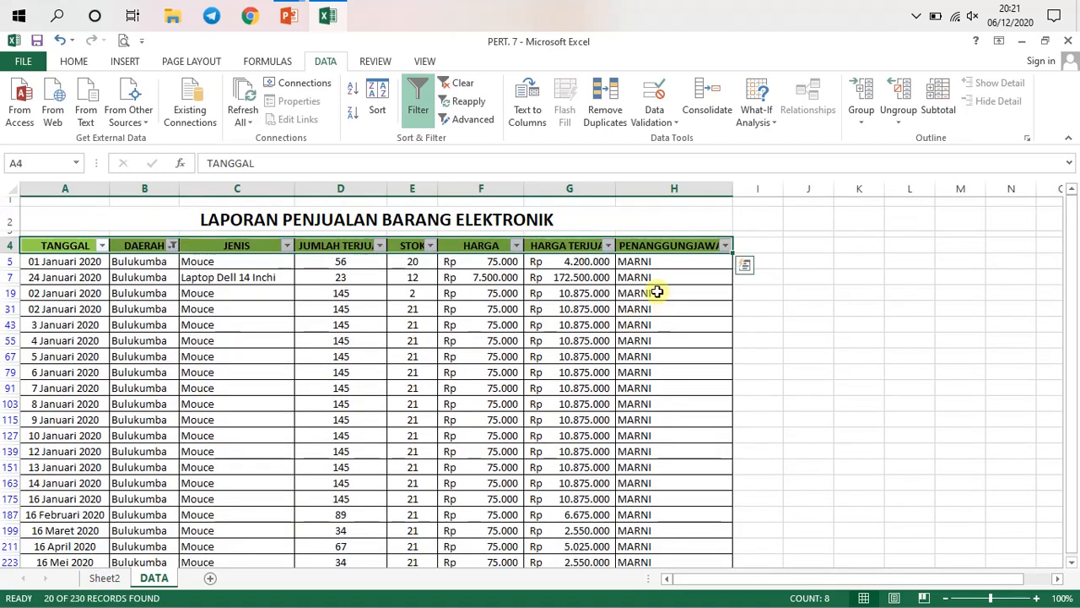
pyautogui.click(651, 293)
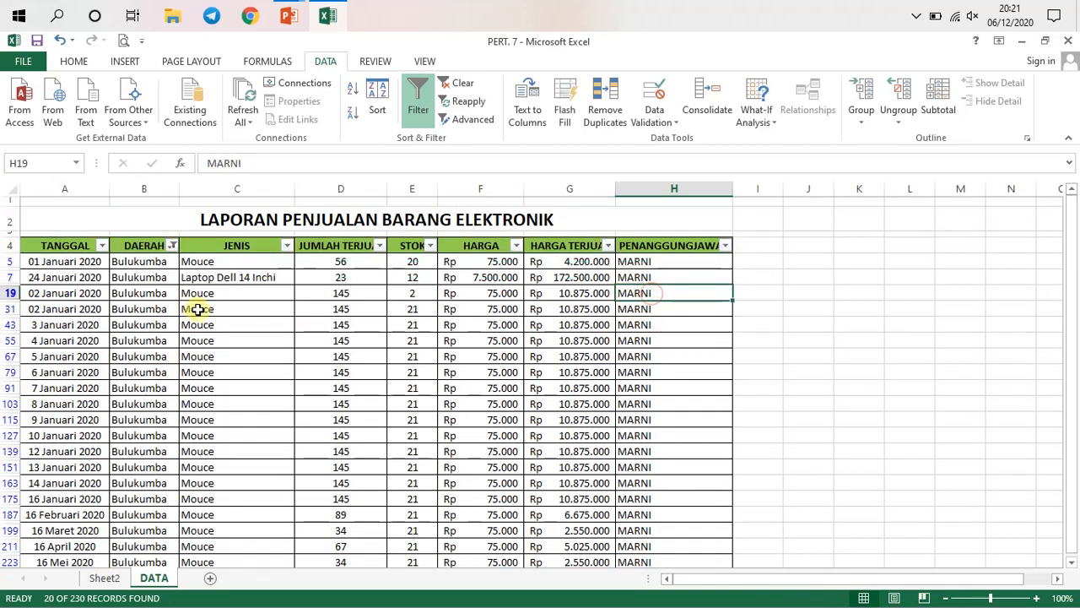
pyautogui.scroll(-2, 224, 316)
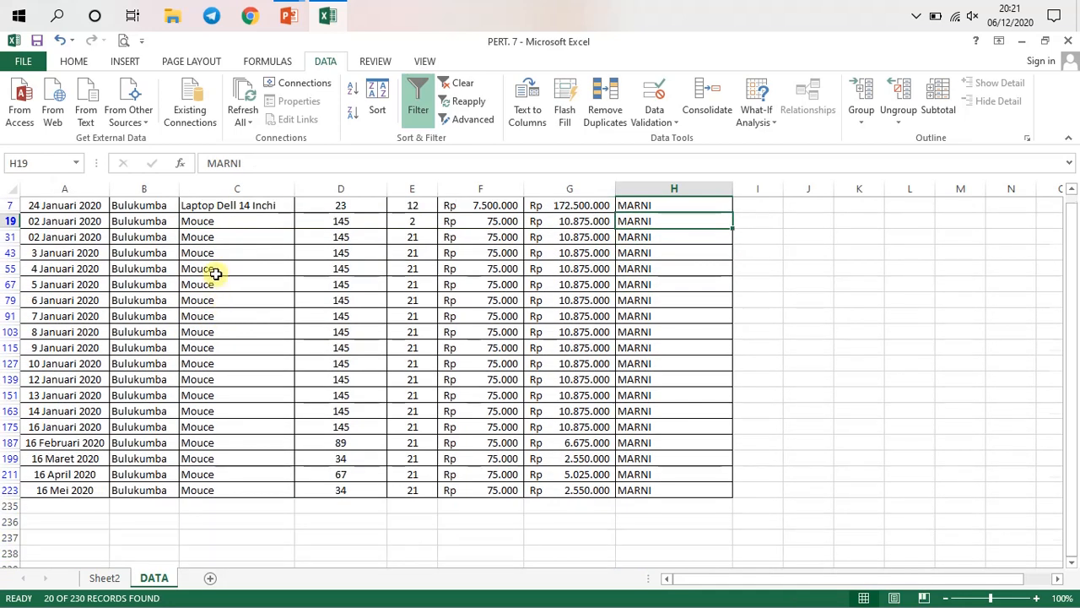
pyautogui.scroll(2, 212, 272)
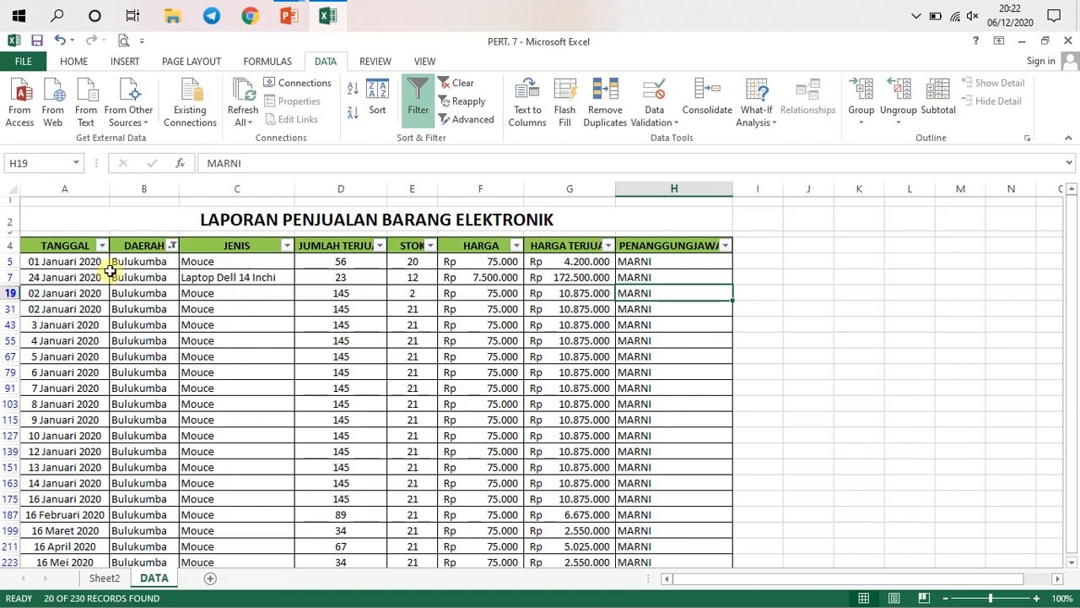
# Reset the DAERAH column filter to include all regions
pyautogui.click(172, 245)
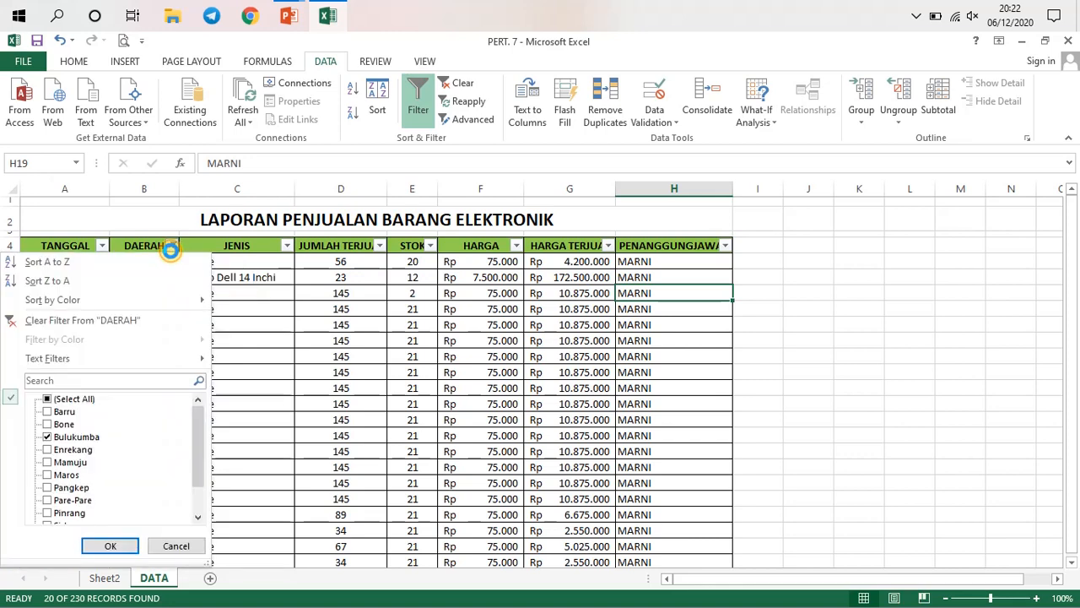
pyautogui.click(73, 400)
pyautogui.click(108, 545)
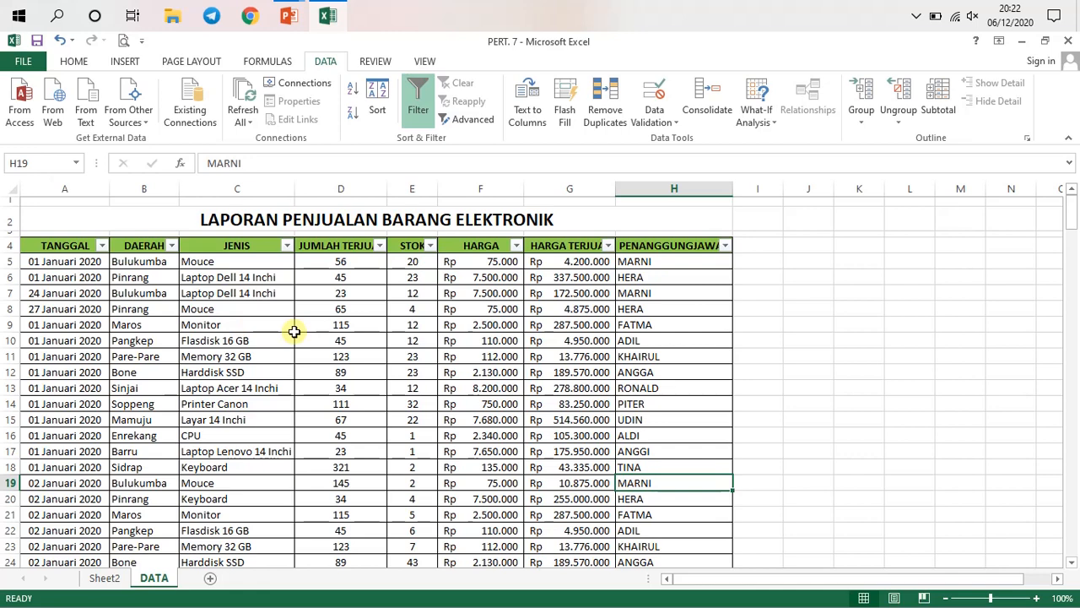
# Filter the JENIS column to show only CPU and look through the filtered rows
pyautogui.click(287, 246)
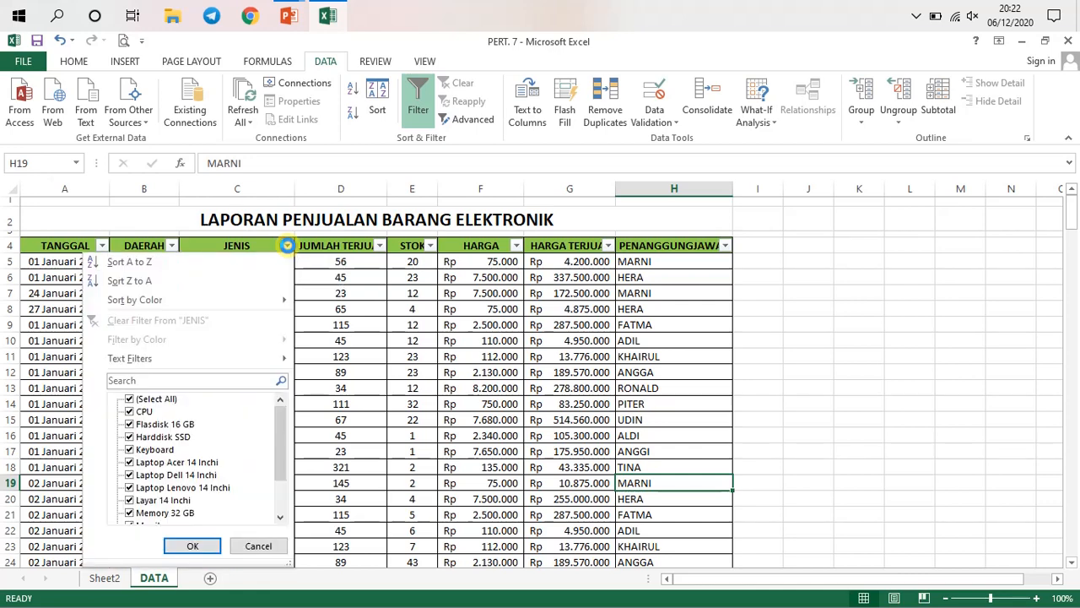
pyautogui.click(157, 400)
pyautogui.click(155, 411)
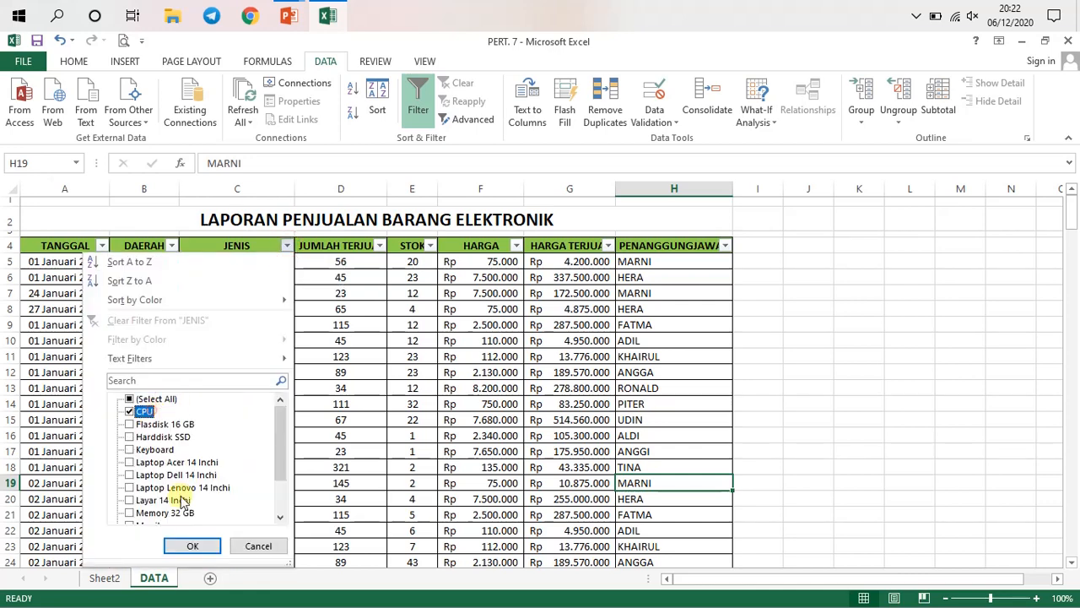
pyautogui.click(192, 545)
pyautogui.scroll(-2, 232, 331)
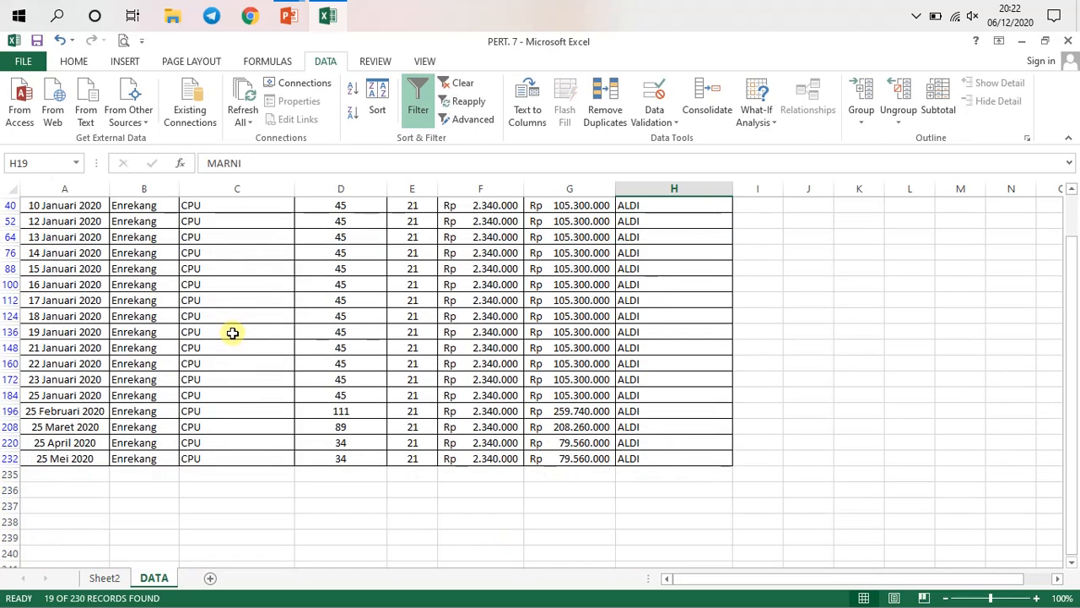
pyautogui.scroll(1, 231, 332)
pyautogui.scroll(1, 198, 338)
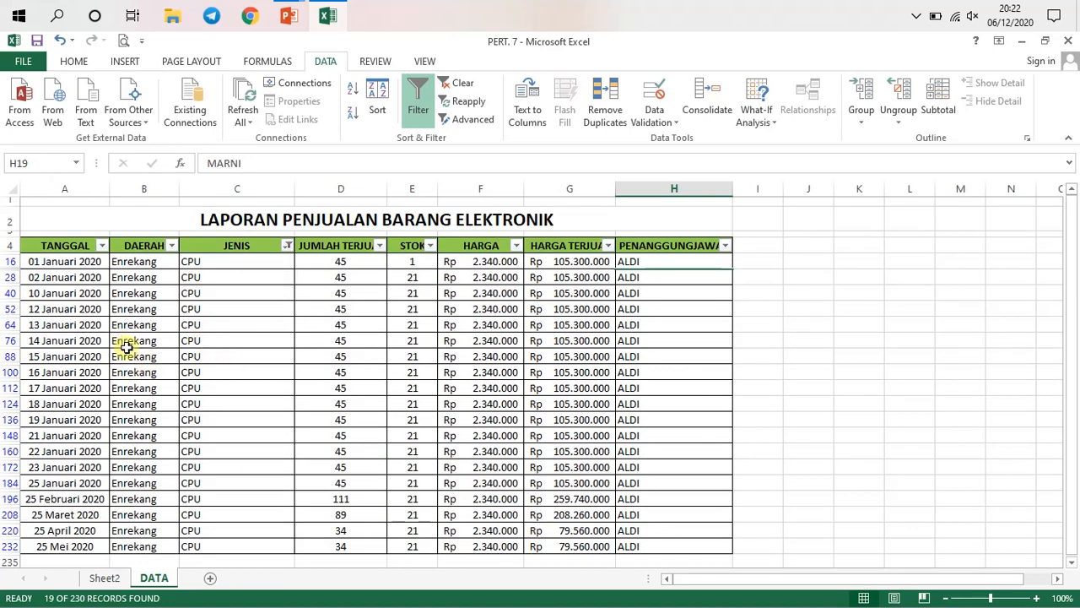
# Examine the DAERAH, JENIS and HARGA entries in the filtered CPU rows
pyautogui.moveTo(173, 372); pyautogui.dragTo(272, 404)
pyautogui.click(509, 402)
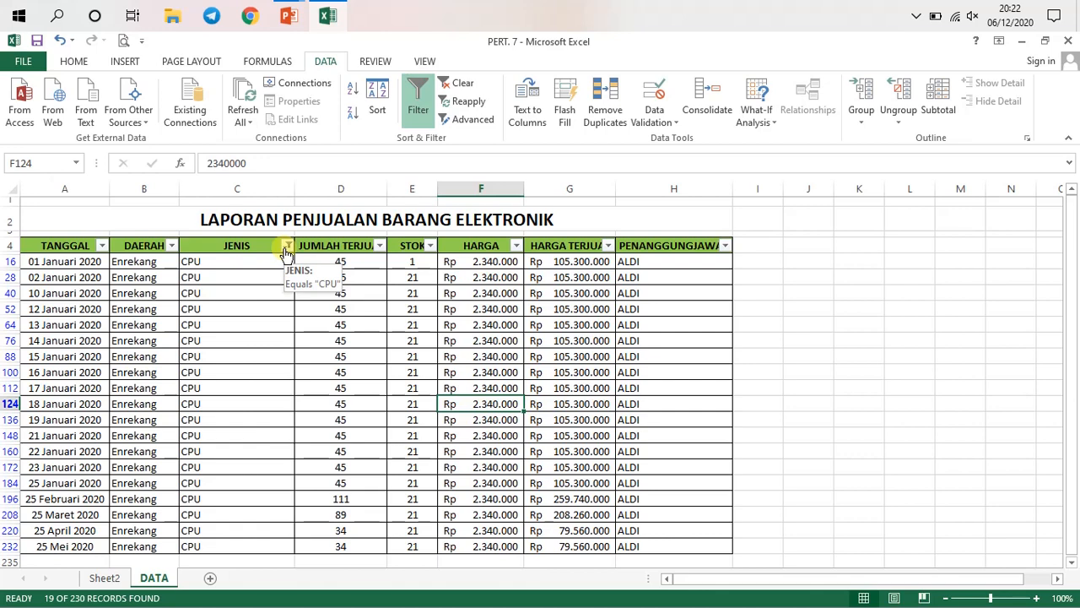
pyautogui.click(127, 277)
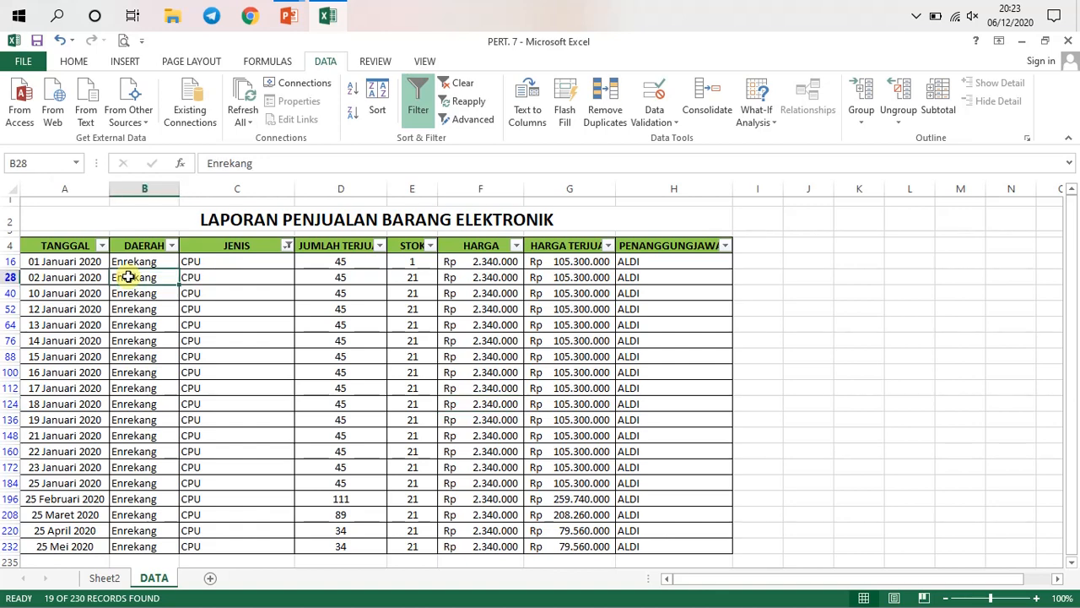
pyautogui.click(247, 289)
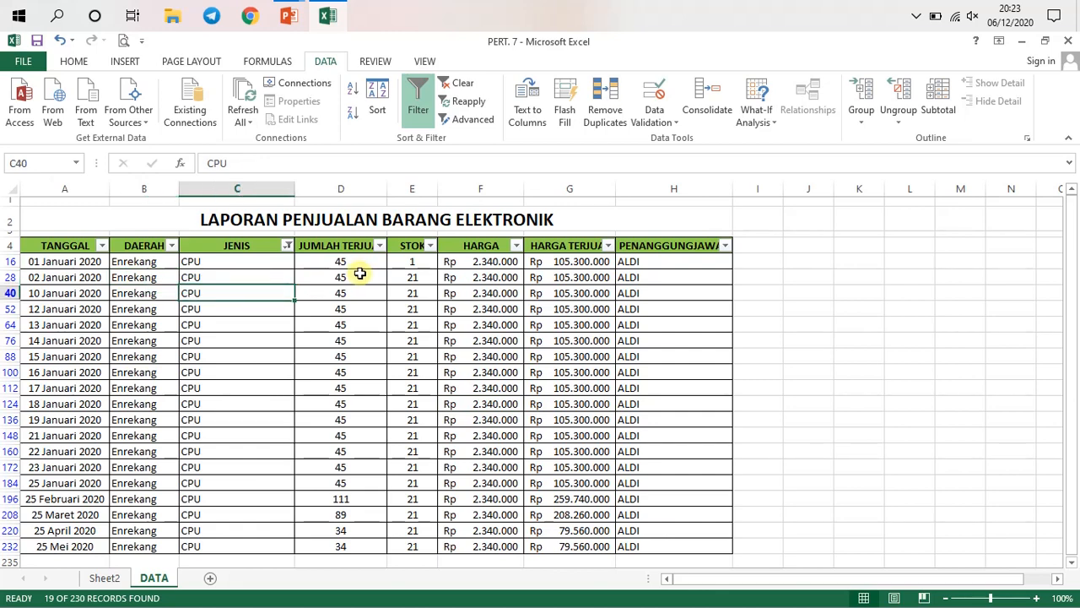
pyautogui.click(269, 277)
pyautogui.click(245, 322)
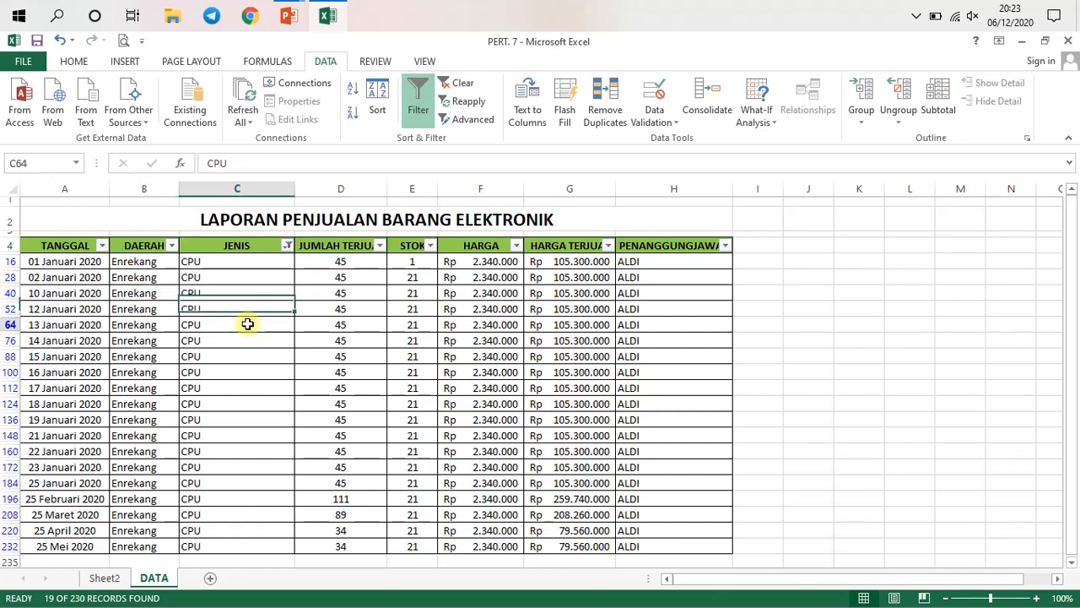
pyautogui.click(149, 310)
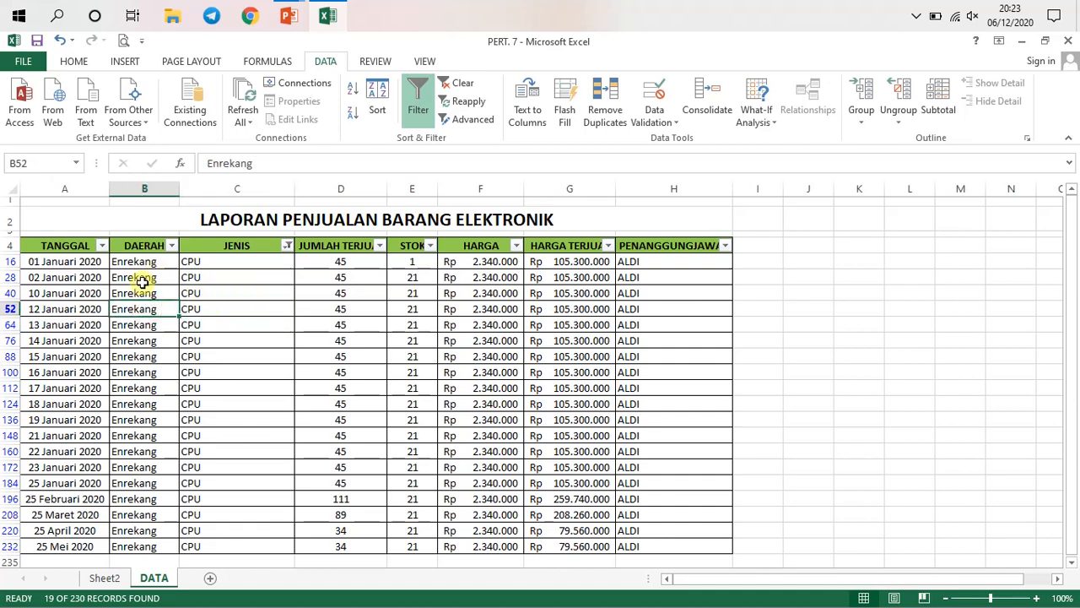
# Compare the DAERAH, JENIS and JUMLAH TERJUAL entries across the CPU rows
pyautogui.click(142, 281)
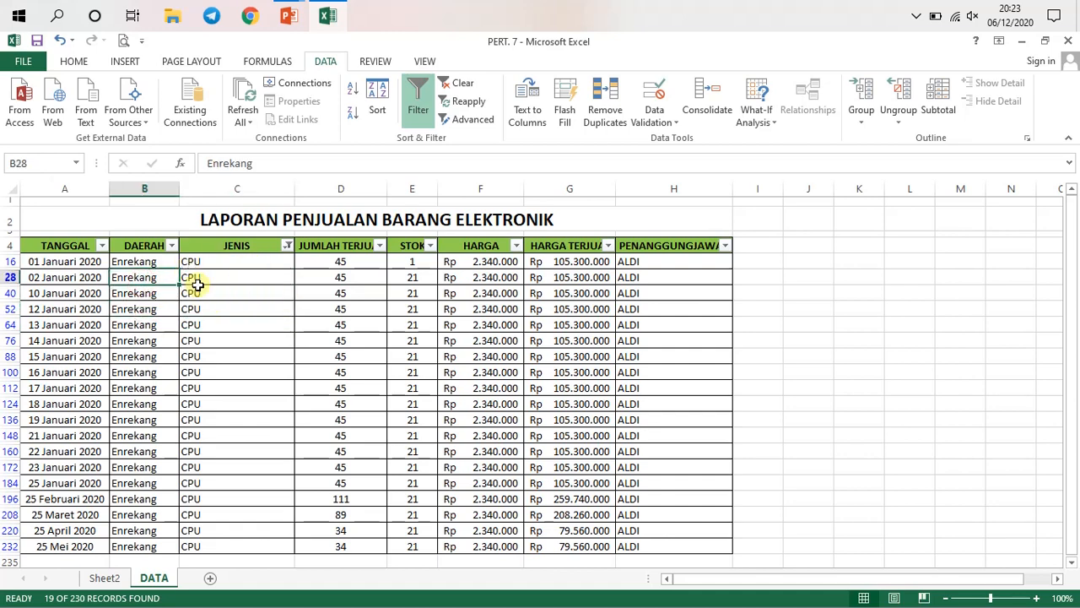
pyautogui.click(248, 334)
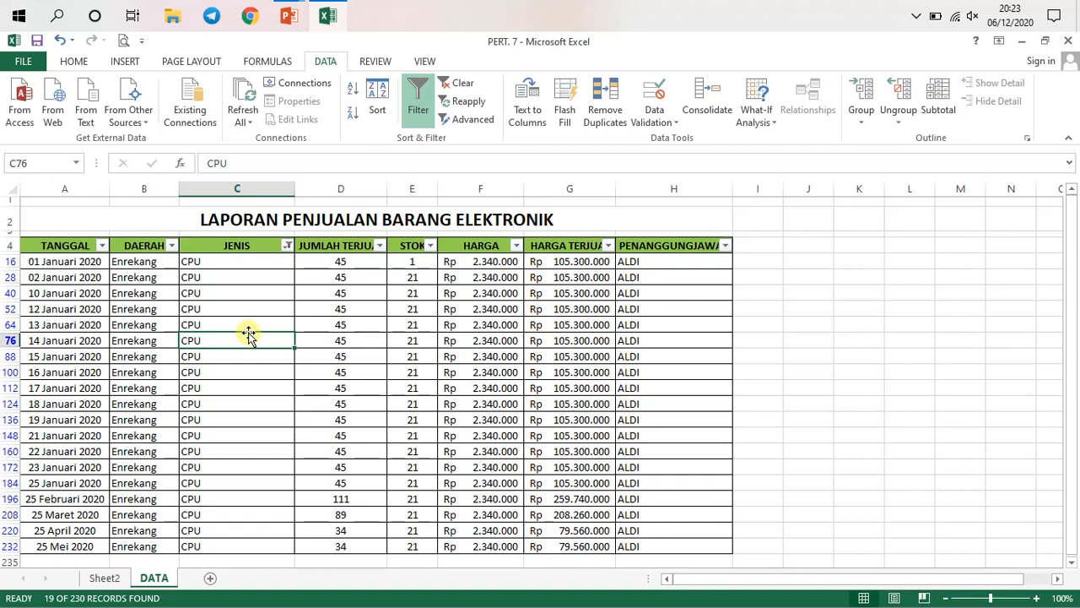
pyautogui.click(314, 311)
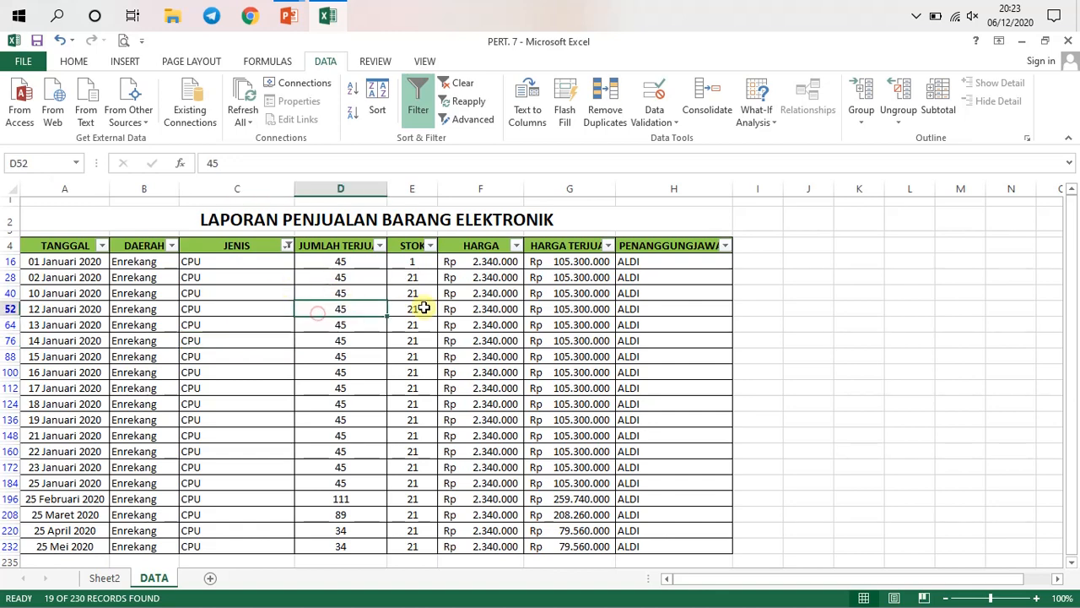
# Turn off filtering on the DATA sheet and return to the PivotChart on Sheet2
pyautogui.click(287, 245)
pyautogui.click(340, 325)
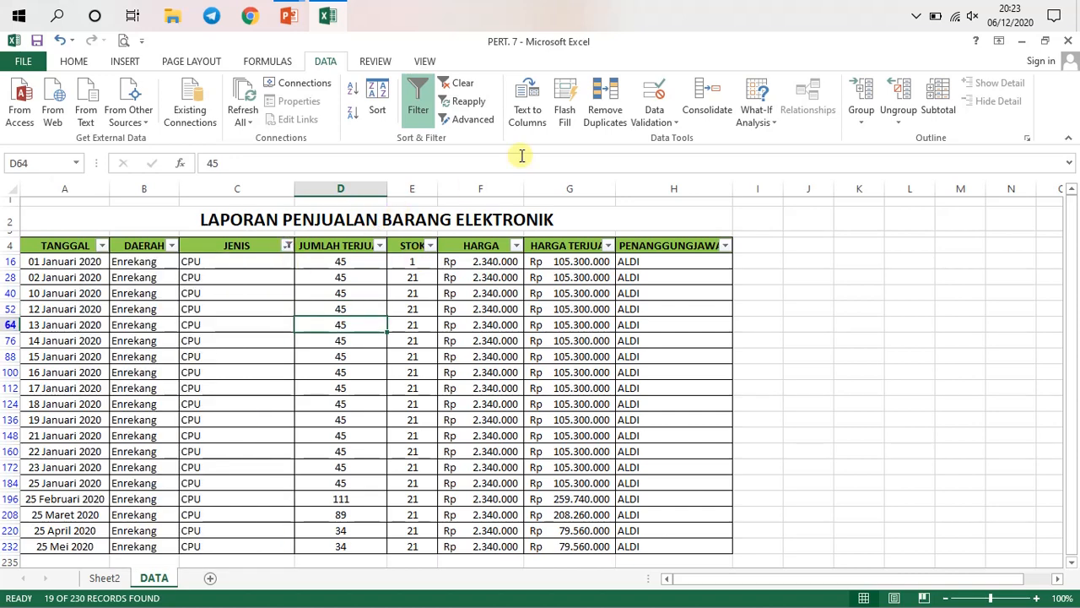
pyautogui.click(413, 100)
pyautogui.click(105, 578)
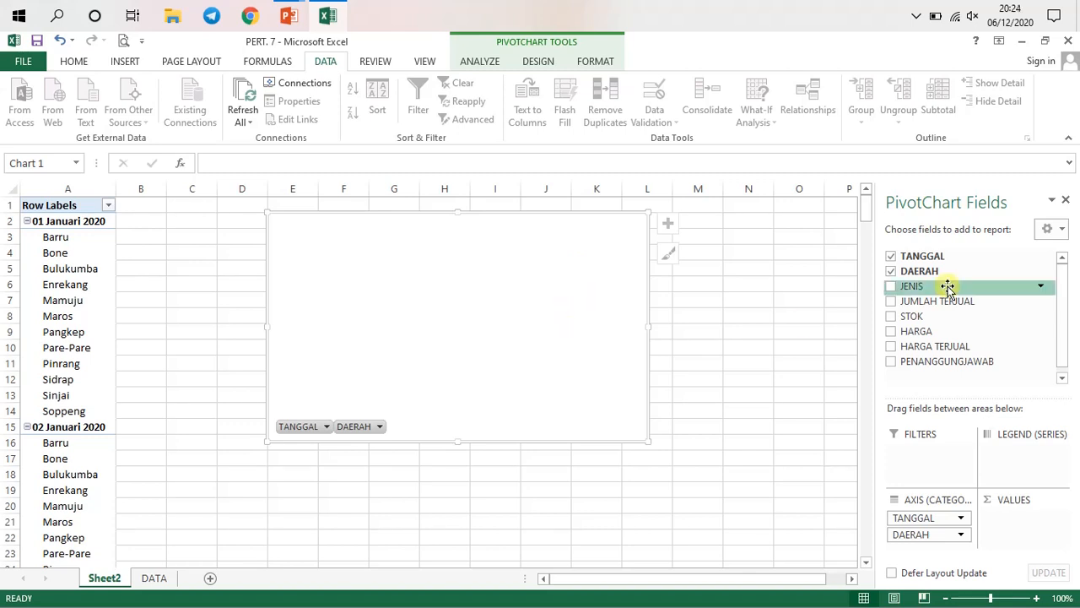
# Add STOK as a summed value in the PivotChart and move the chart down the sheet, away from the first rows
pyautogui.click(891, 318)
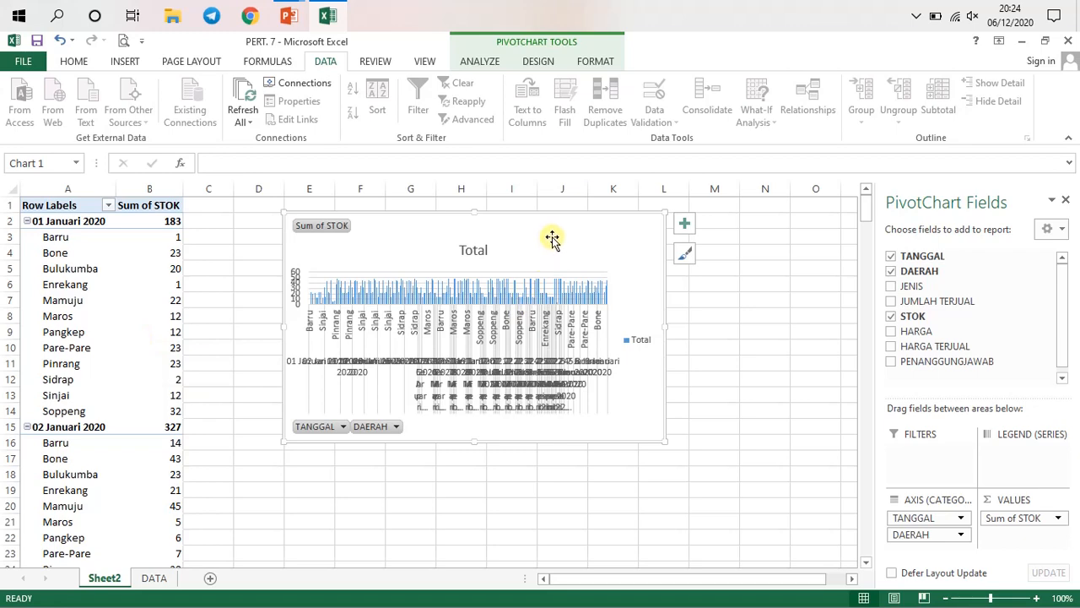
pyautogui.moveTo(551, 236)
pyautogui.mouseDown()
pyautogui.moveTo(596, 282)
pyautogui.moveTo(666, 294)
pyautogui.moveTo(670, 415)
pyautogui.moveTo(725, 552)
pyautogui.moveTo(717, 565)
pyautogui.moveTo(716, 386)
pyautogui.moveTo(706, 475)
pyautogui.moveTo(708, 490)
pyautogui.moveTo(721, 299)
pyautogui.moveTo(699, 524)
pyautogui.mouseUp()
pyautogui.click(598, 514)
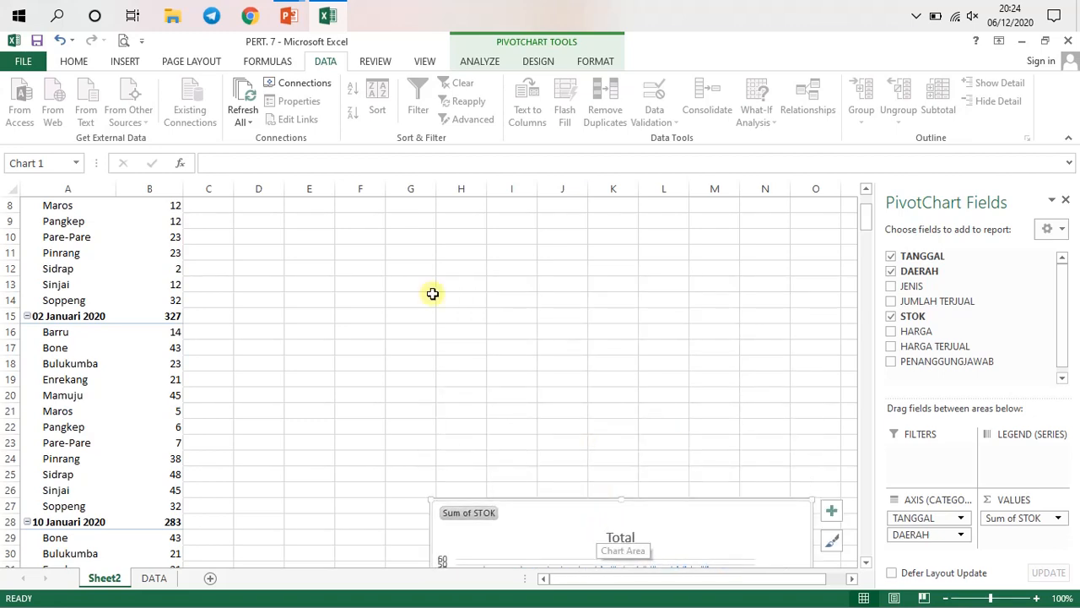
pyautogui.scroll(3, 380, 311)
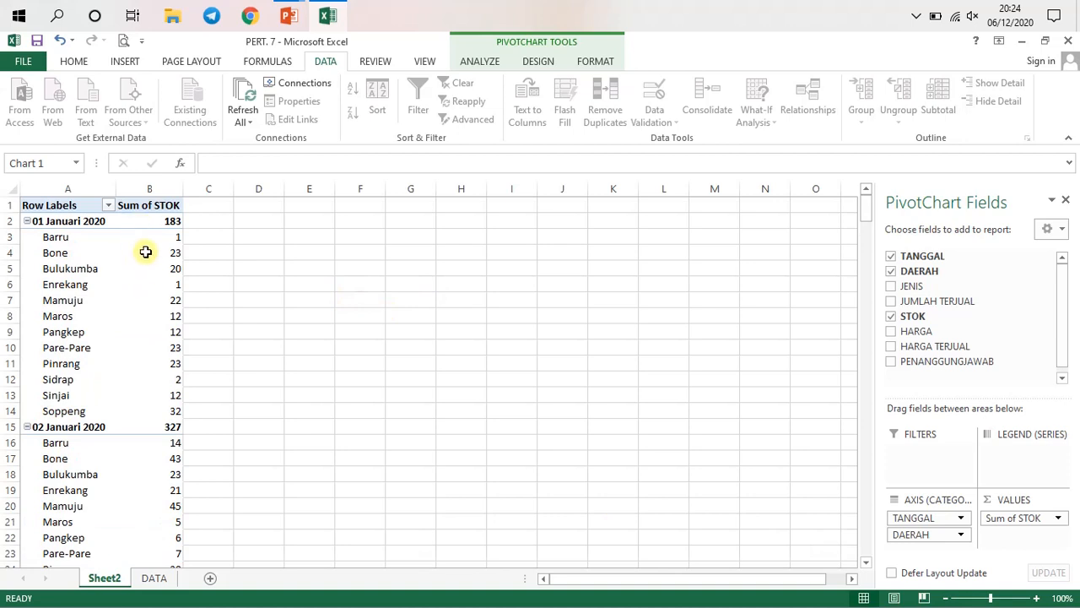
# Swap STOK for HARGA as the summed value, and clear HARGA again to leave the values area empty
pyautogui.click(890, 316)
pyautogui.click(891, 332)
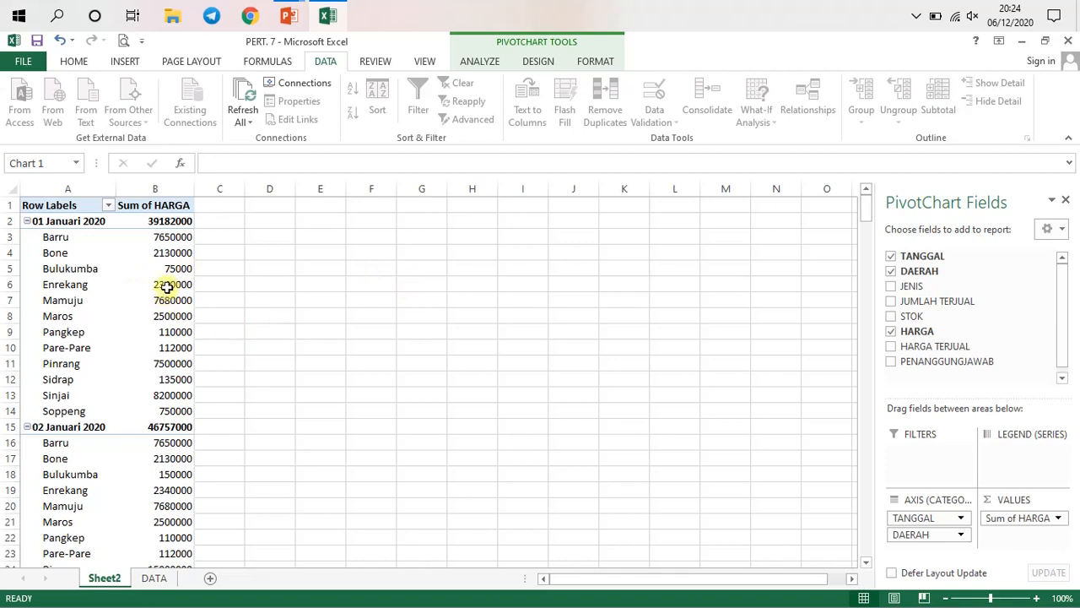
pyautogui.click(892, 334)
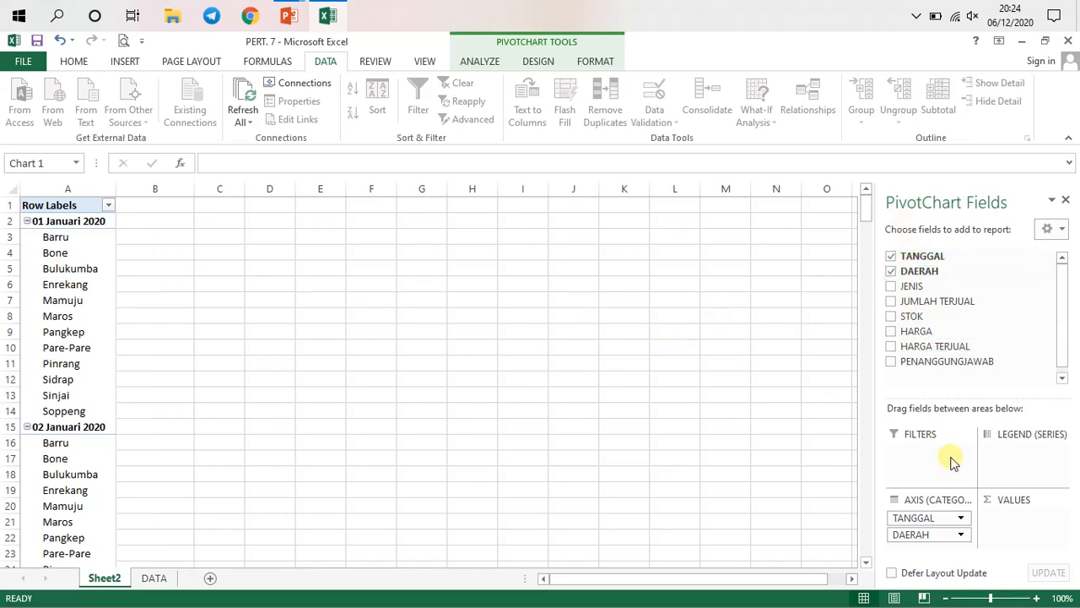
# Add the PENANGGUNGJAWAB field to the axis categories beneath TANGGAL and DAERAH
pyautogui.scroll(-1, 1060, 349)
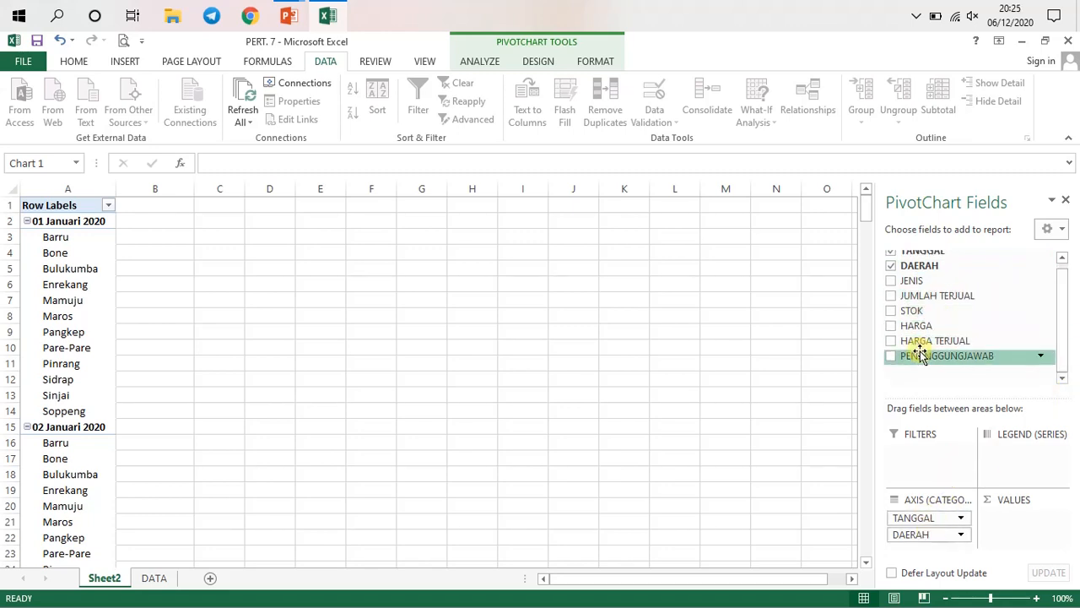
pyautogui.click(891, 356)
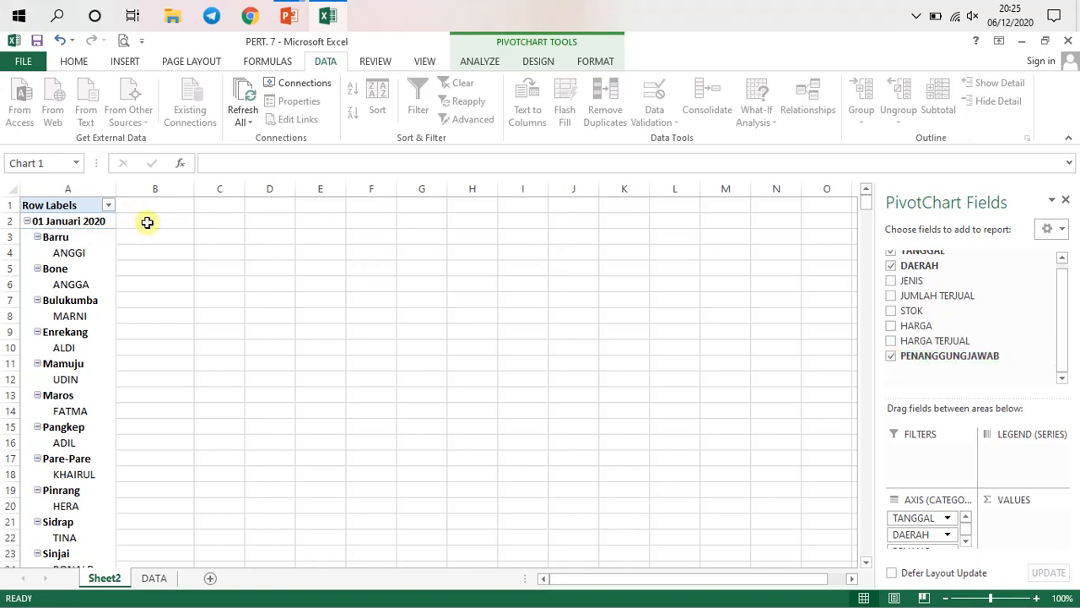
pyautogui.moveTo(146, 222); pyautogui.dragTo(747, 226)
pyautogui.click(551, 248)
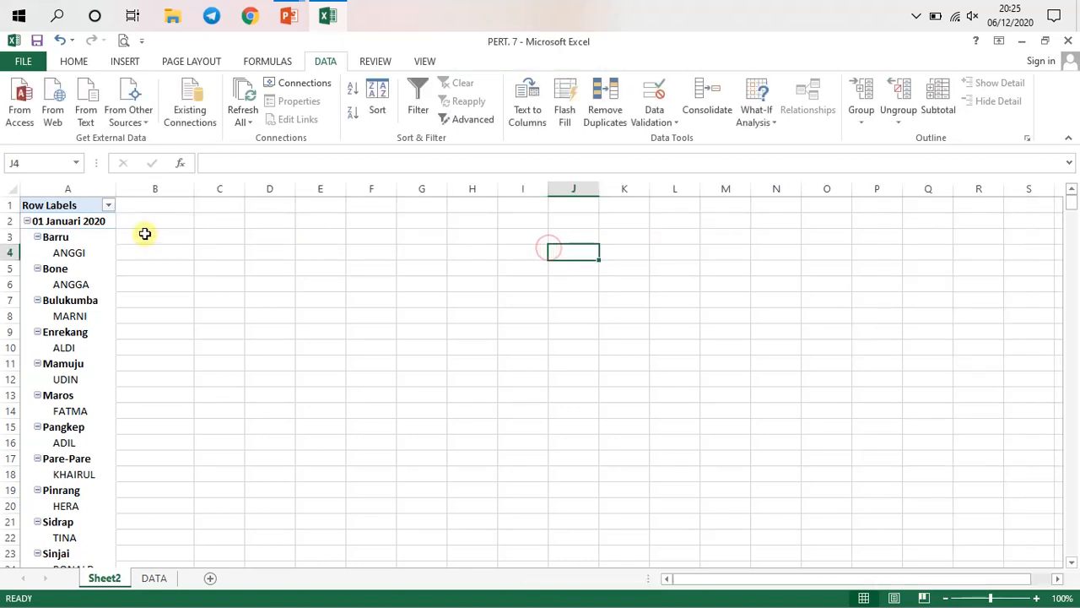
# Move the PENANGGUNGJAWAB field from the pivot table's rows to its columns
pyautogui.click(99, 238)
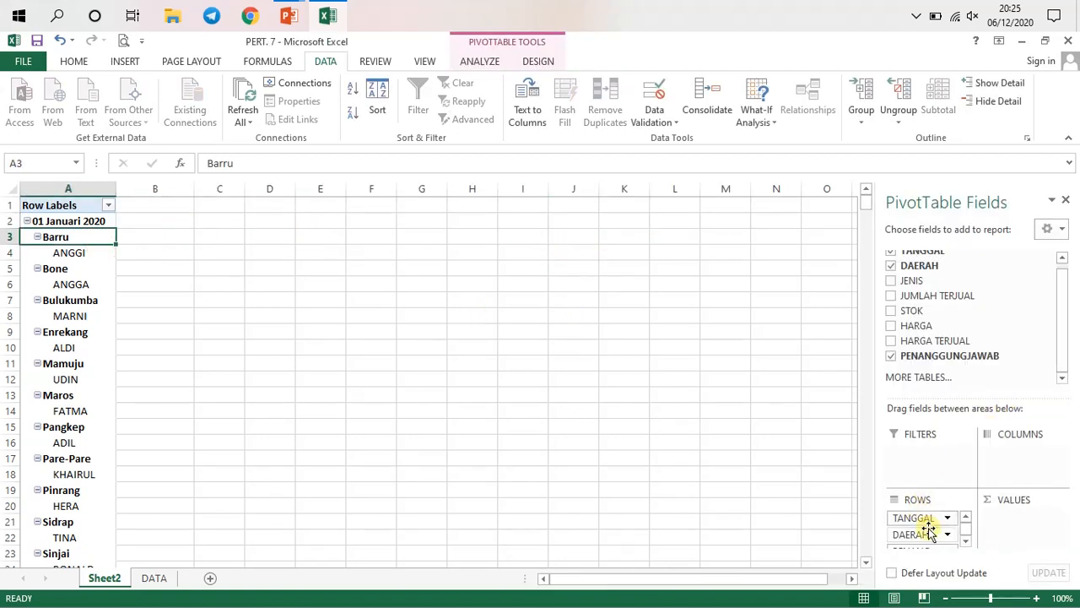
pyautogui.scroll(-1, 967, 545)
pyautogui.click(966, 543)
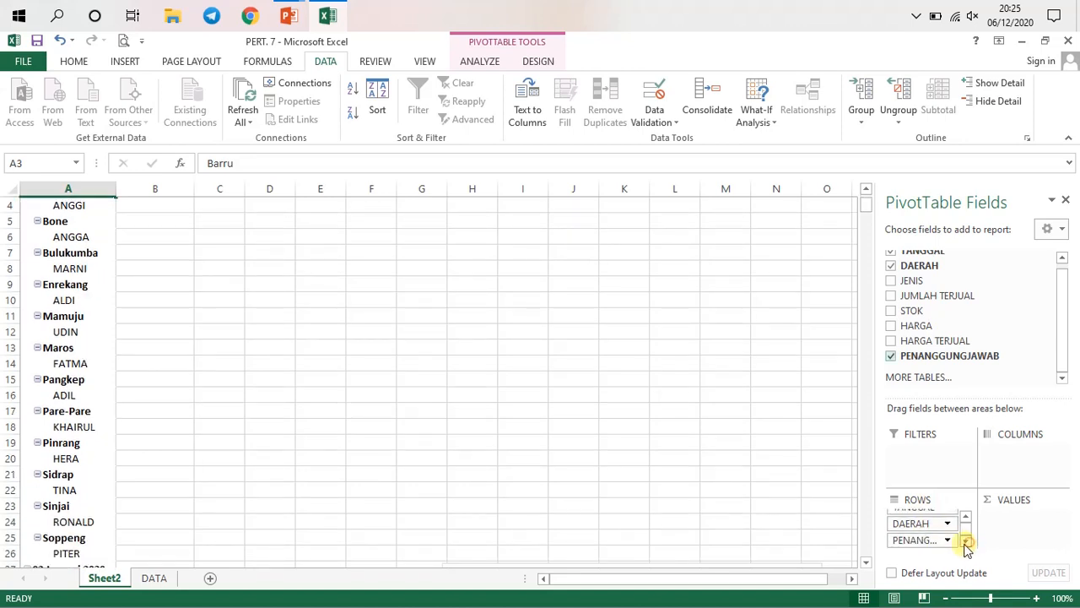
pyautogui.moveTo(923, 541); pyautogui.dragTo(1023, 452)
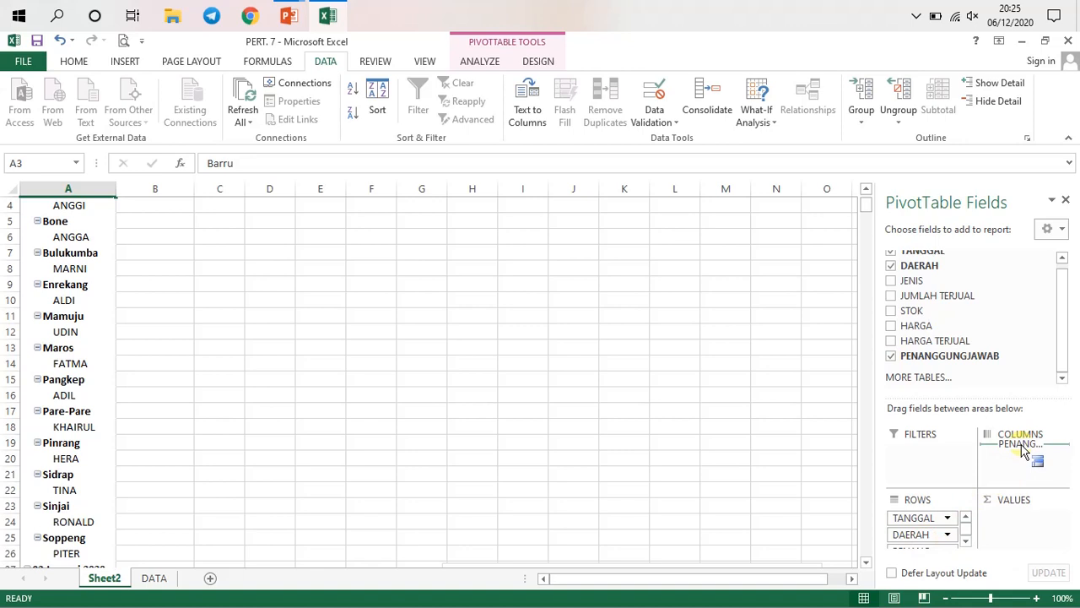
pyautogui.moveTo(1022, 451); pyautogui.dragTo(1022, 443)
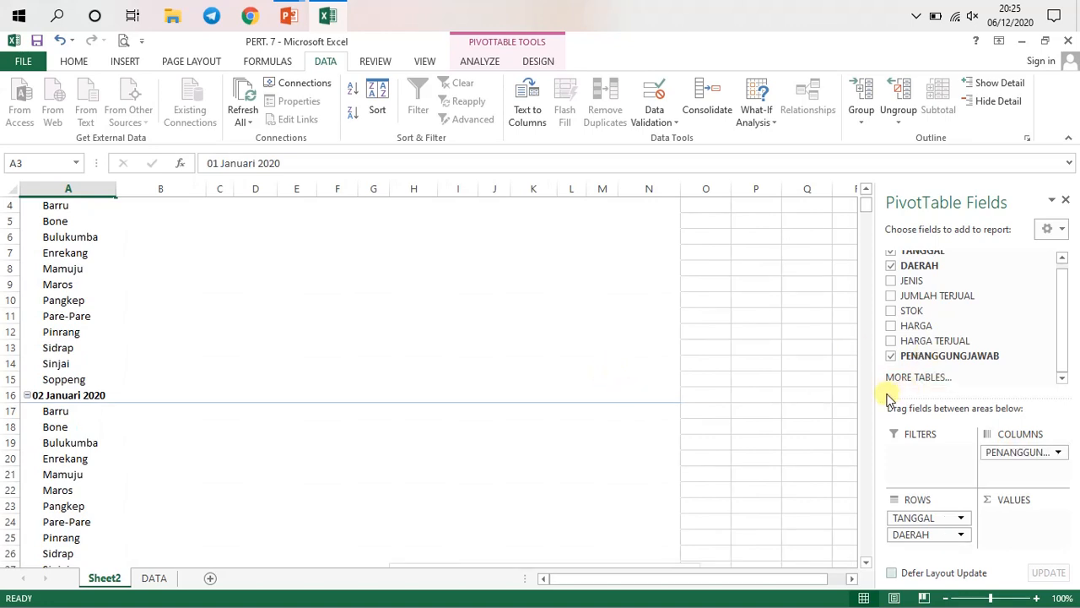
pyautogui.scroll(1, 869, 200)
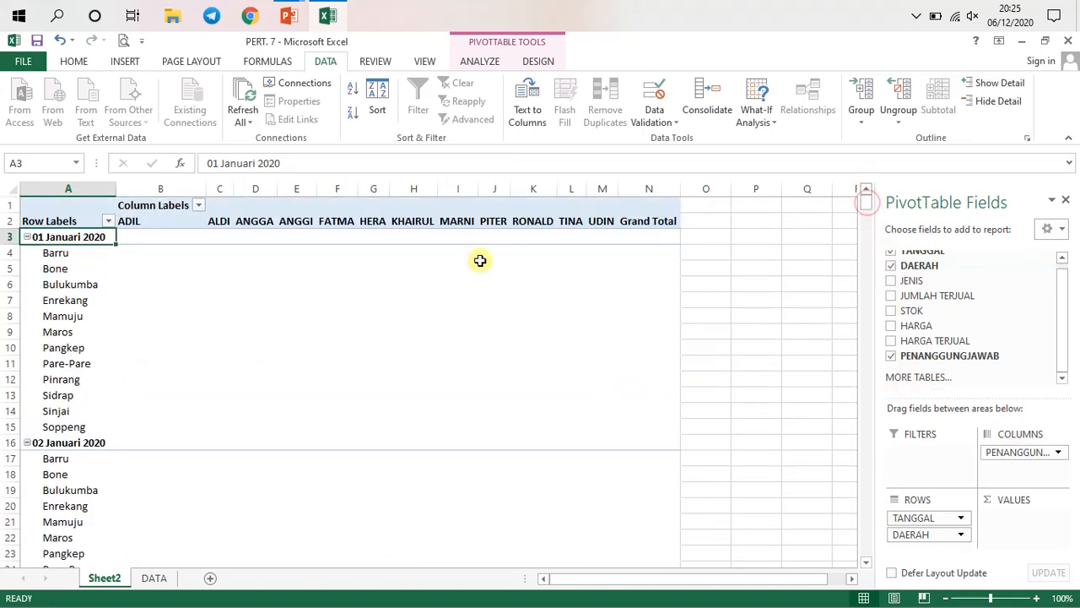
# Examine the DAERAH row labels and the PENANGGUNGJAWAB column headings in the pivot table
pyautogui.click(66, 257)
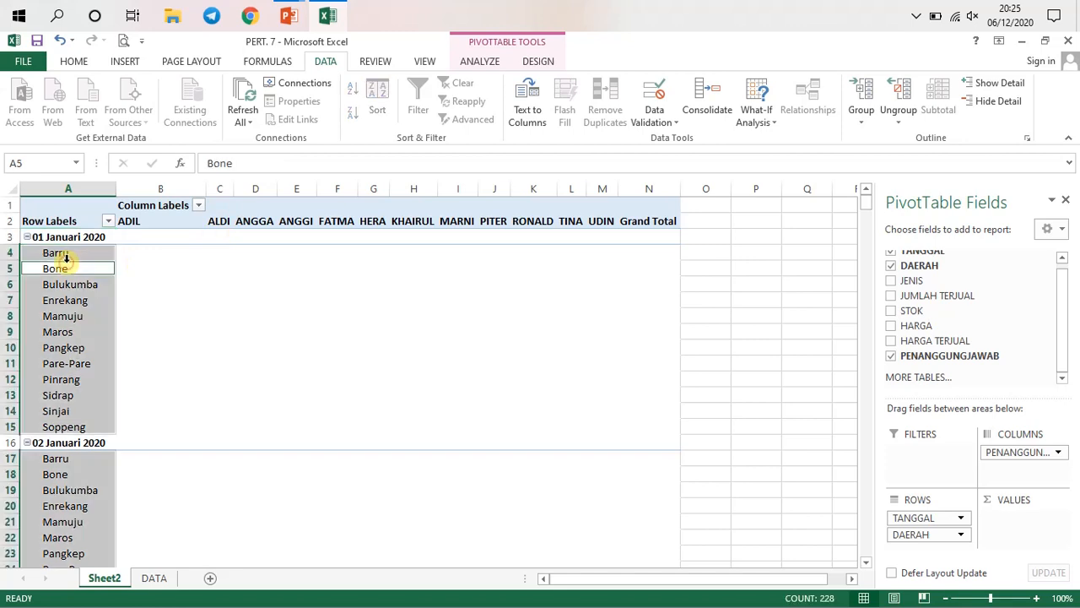
pyautogui.click(221, 222)
pyautogui.click(262, 222)
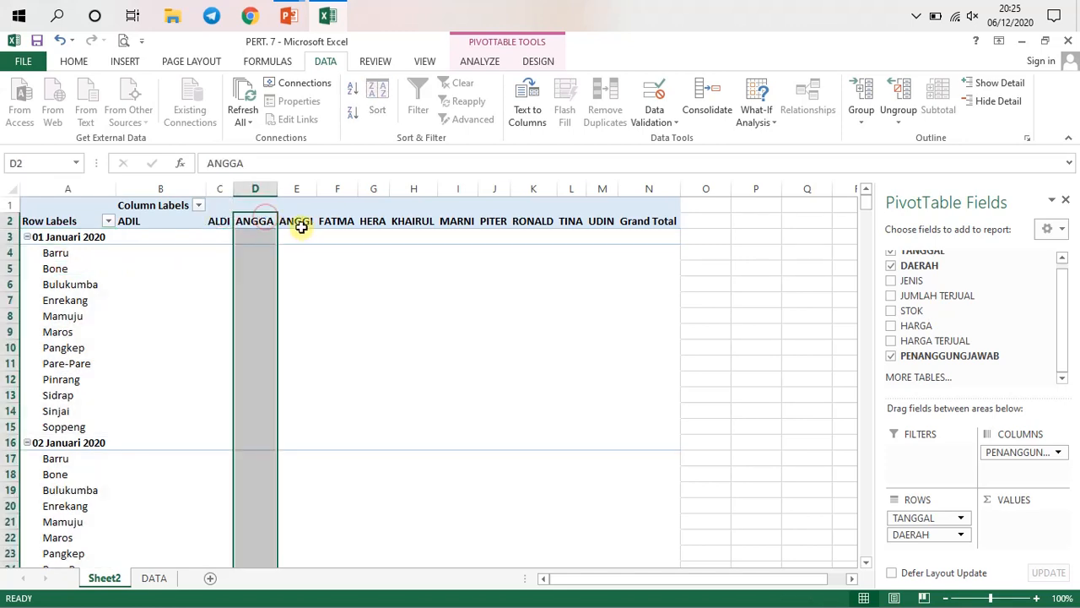
pyautogui.click(299, 224)
pyautogui.click(337, 221)
pyautogui.click(375, 222)
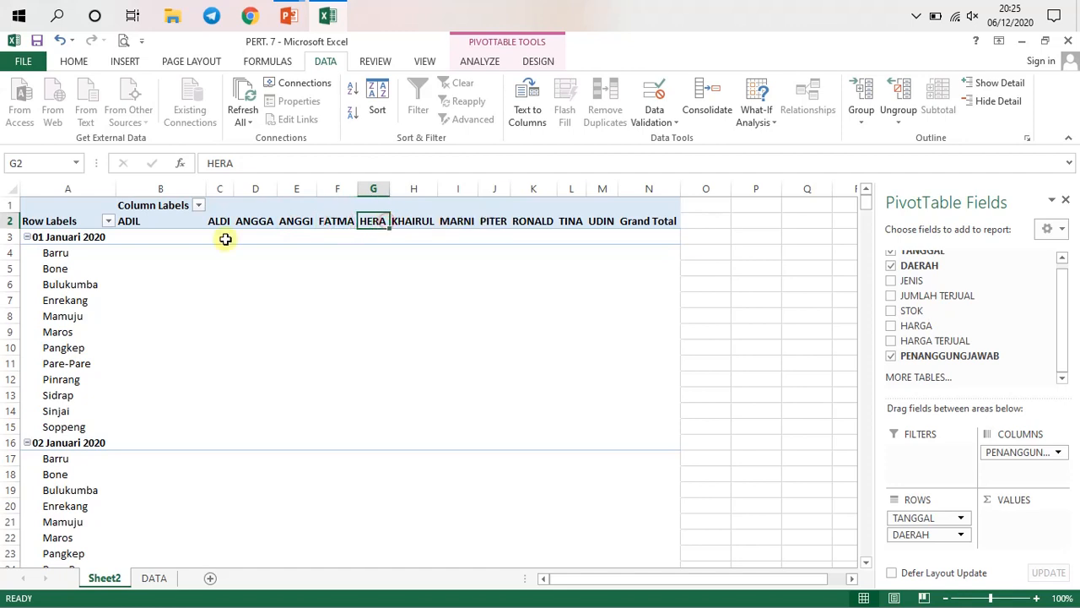
# Trace the Barru row under 01 Januari 2020 across the PENANGGUNGJAWAB columns of the pivot table
pyautogui.click(77, 239)
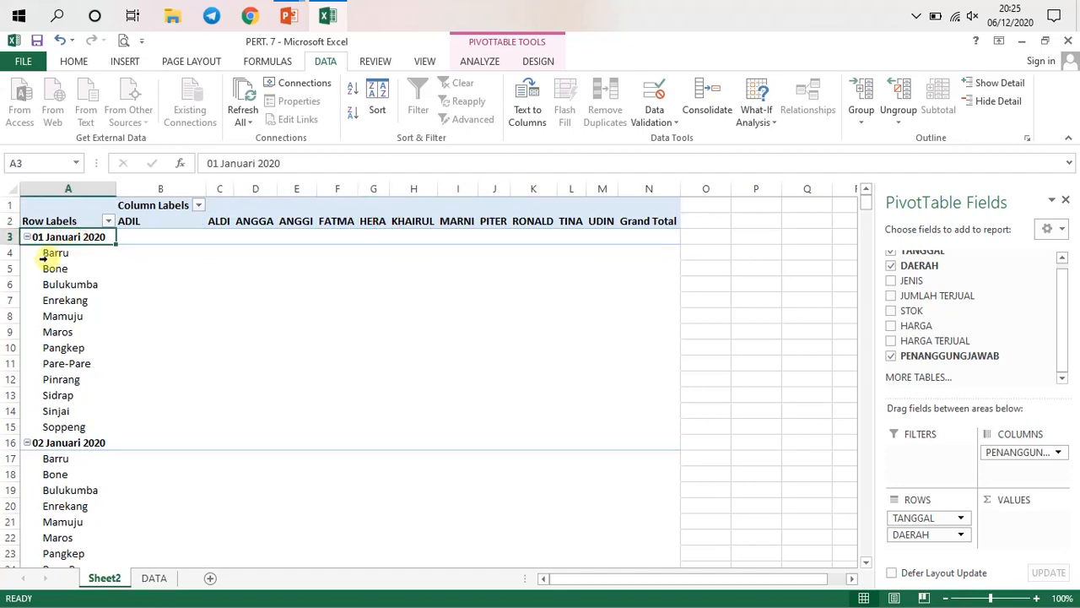
pyautogui.click(49, 253)
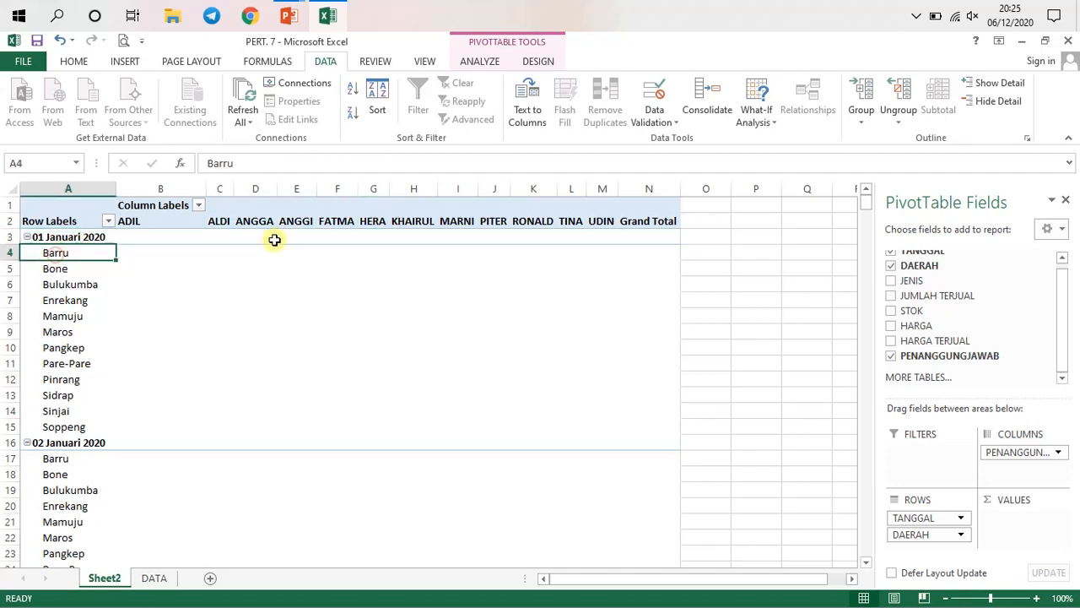
pyautogui.click(212, 258)
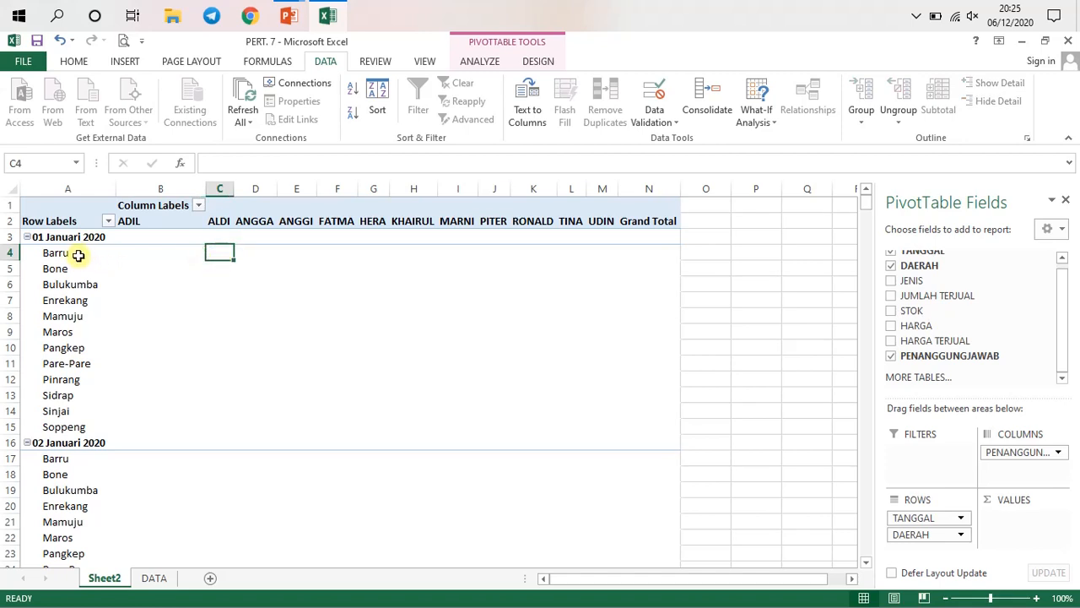
pyautogui.click(76, 254)
pyautogui.click(220, 255)
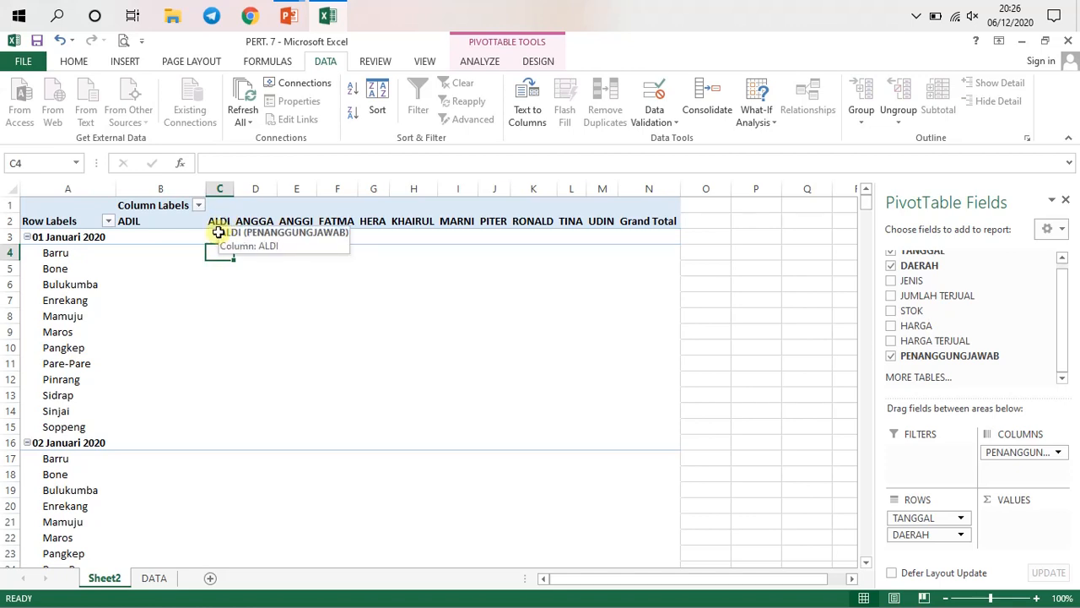
pyautogui.click(70, 253)
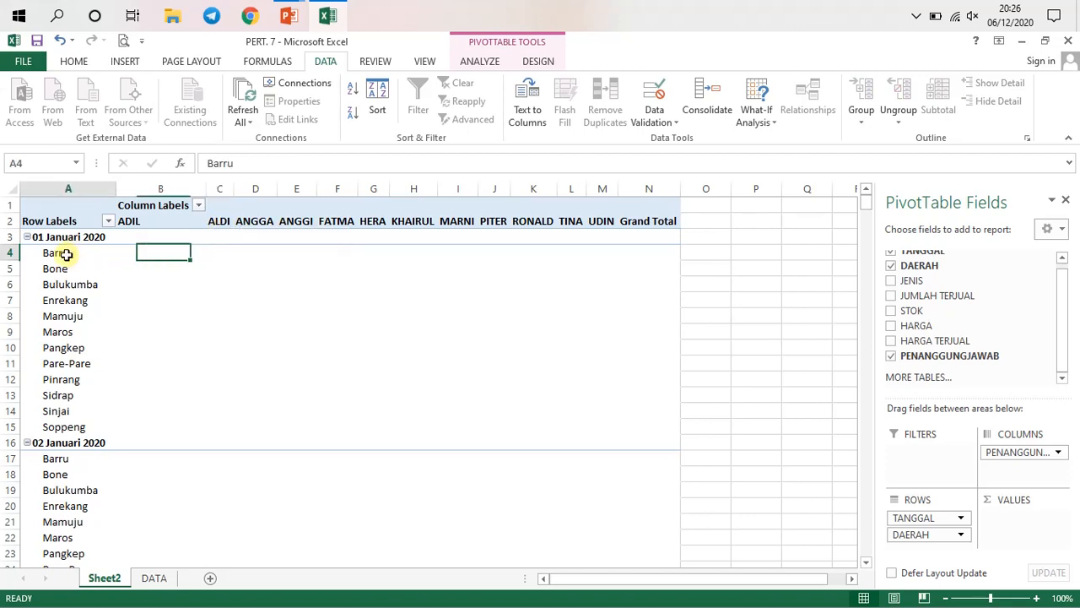
pyautogui.click(221, 191)
pyautogui.moveTo(232, 196); pyautogui.dragTo(323, 258)
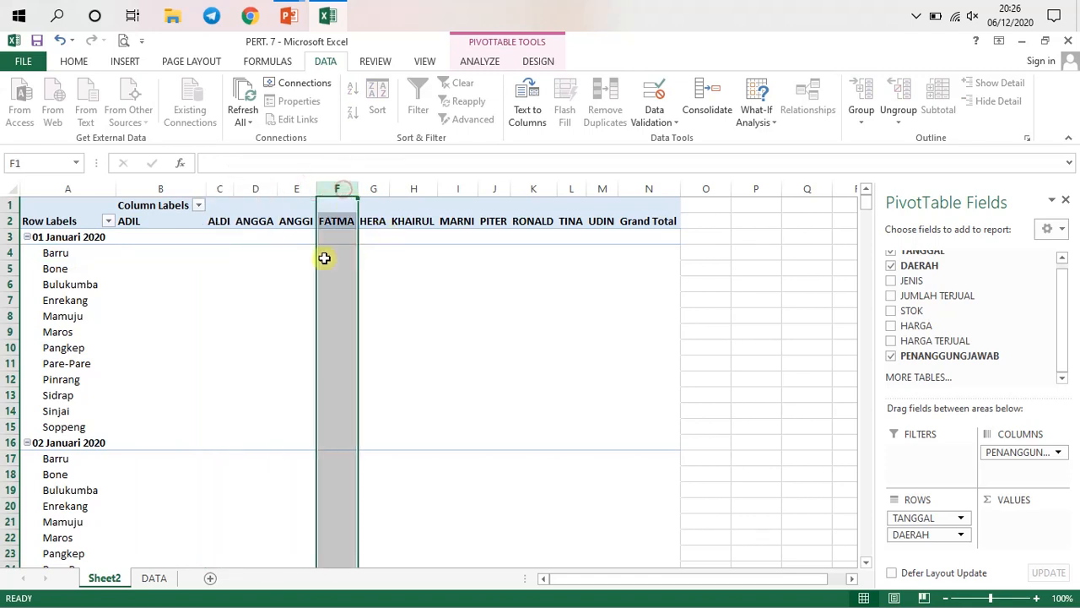
pyautogui.click(222, 257)
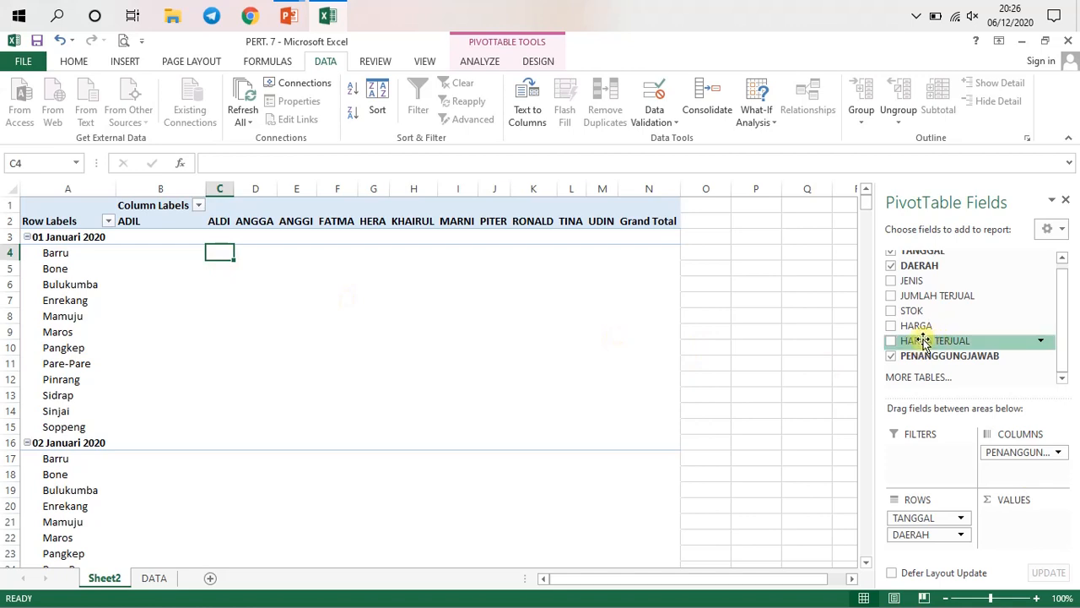
# Add JUMLAH TERJUAL as the summed value and check the entries under 01 Januari 2020
pyautogui.click(892, 297)
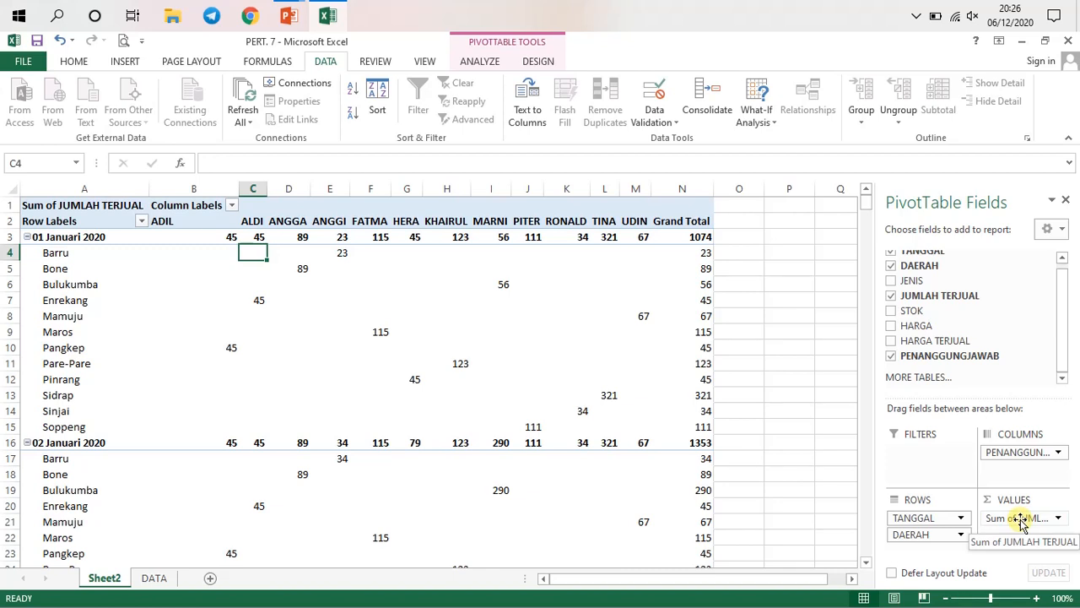
pyautogui.click(277, 279)
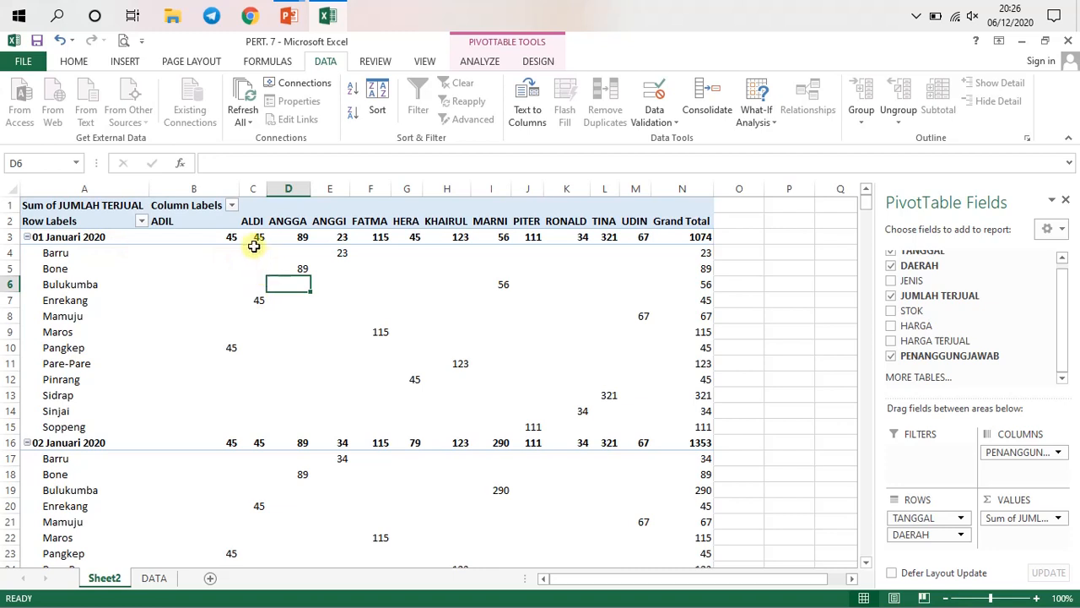
pyautogui.click(226, 237)
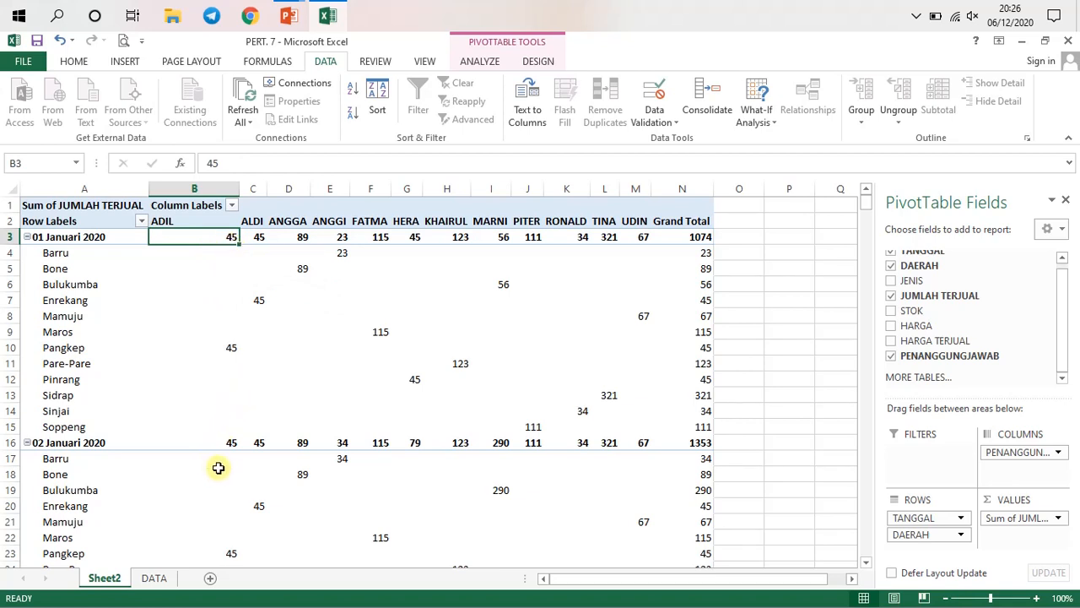
# Move the PivotChart to the right of the Grand Total column so it no longer covers the pivot table
pyautogui.scroll(-1, 225, 455)
pyautogui.scroll(-10, 236, 501)
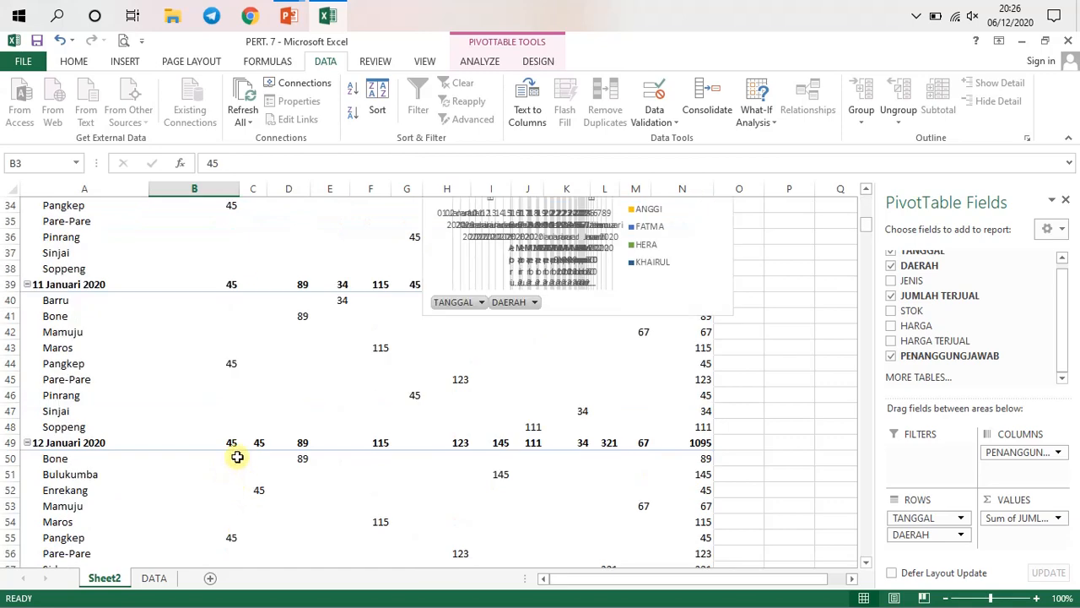
pyautogui.moveTo(658, 284); pyautogui.dragTo(841, 535)
pyautogui.moveTo(747, 361); pyautogui.dragTo(878, 522)
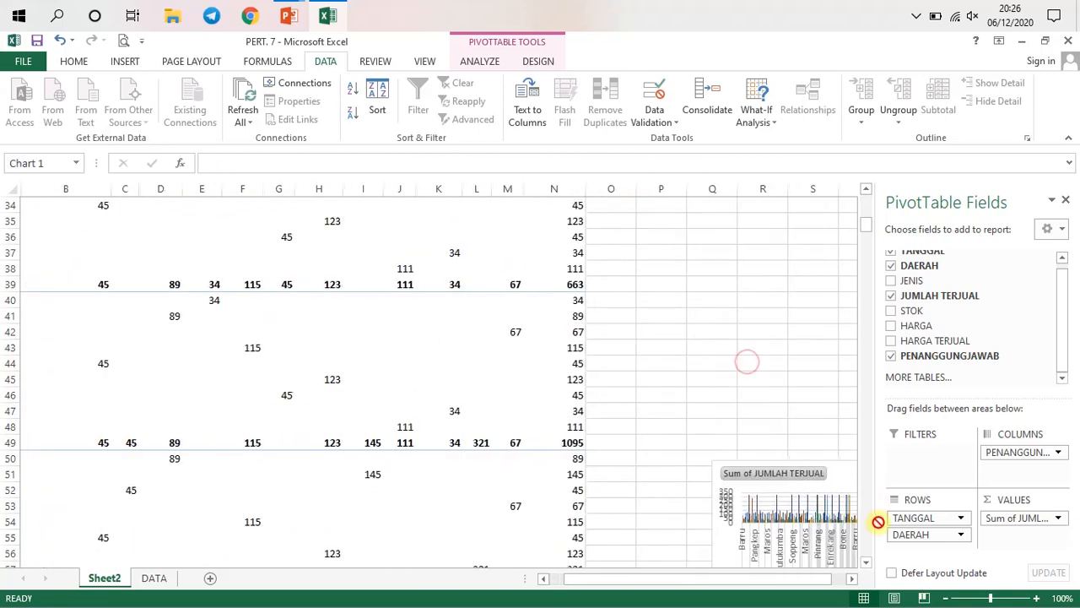
pyautogui.moveTo(646, 579); pyautogui.dragTo(549, 579)
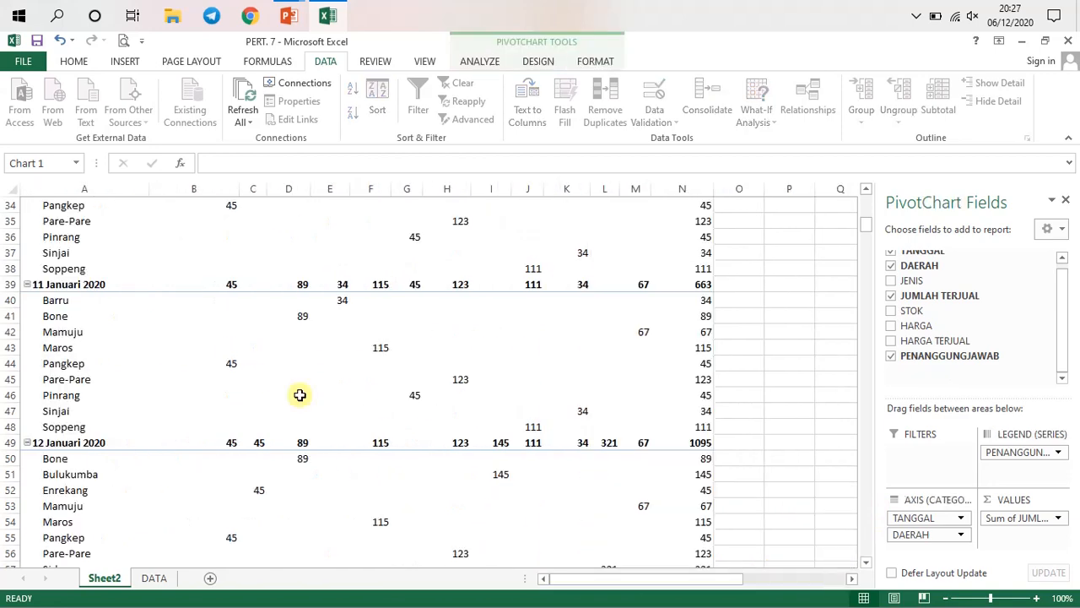
pyautogui.scroll(10, 300, 394)
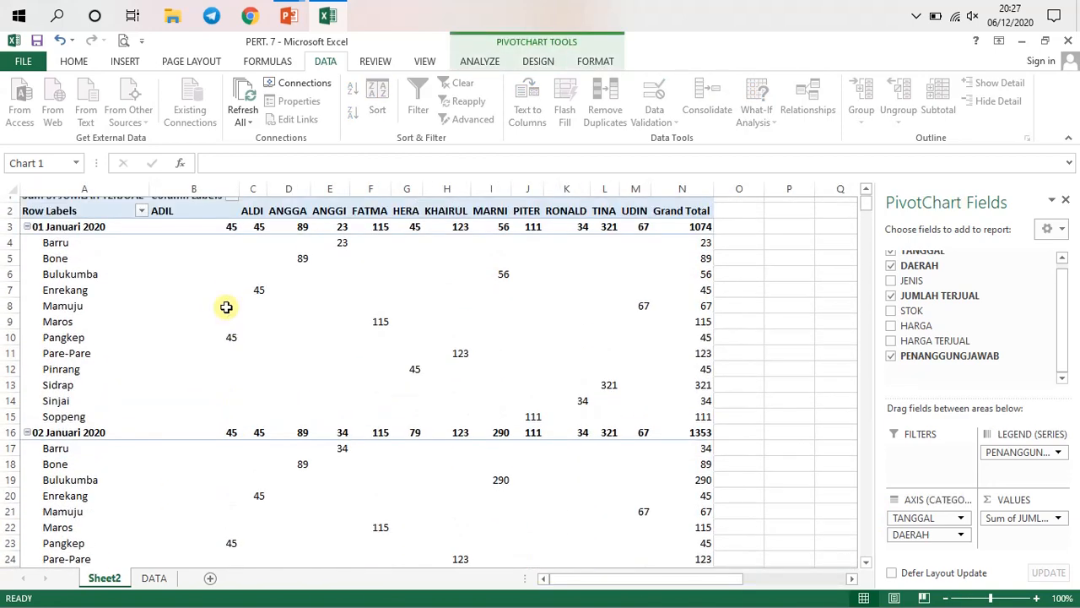
# Look through the dated groups of the pivot table and trace the Pangkep row's entry under 01 Januari 2020
pyautogui.scroll(-5, 208, 493)
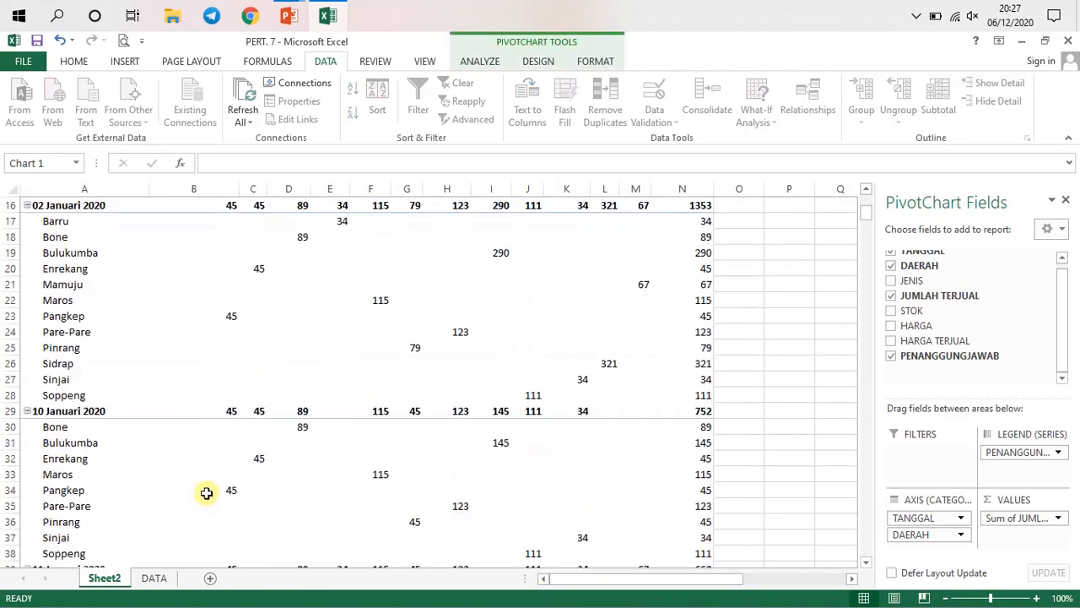
pyautogui.click(232, 416)
pyautogui.scroll(5, 283, 401)
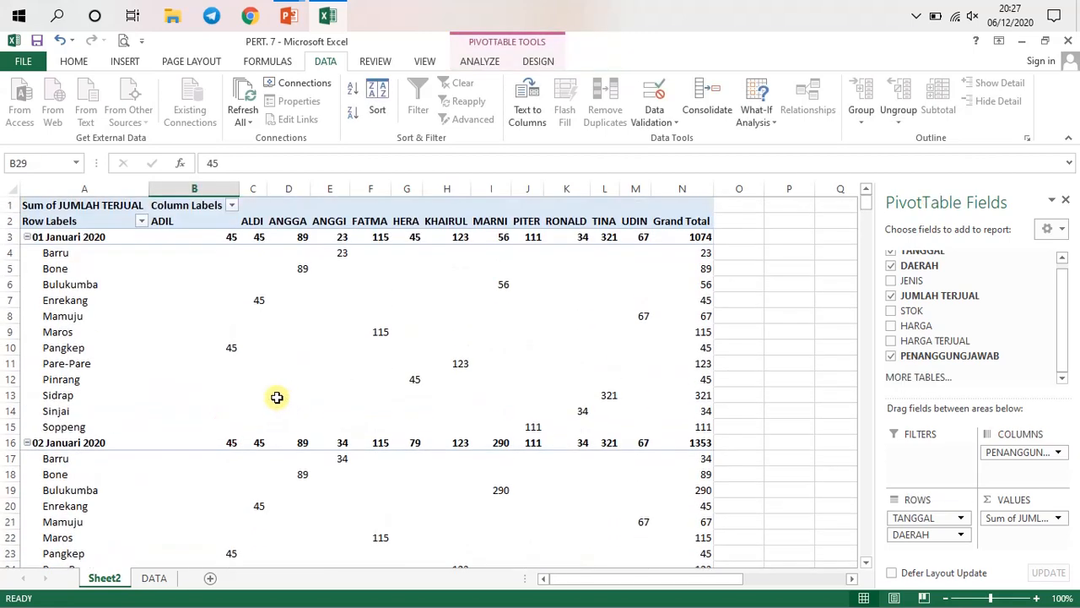
pyautogui.click(226, 344)
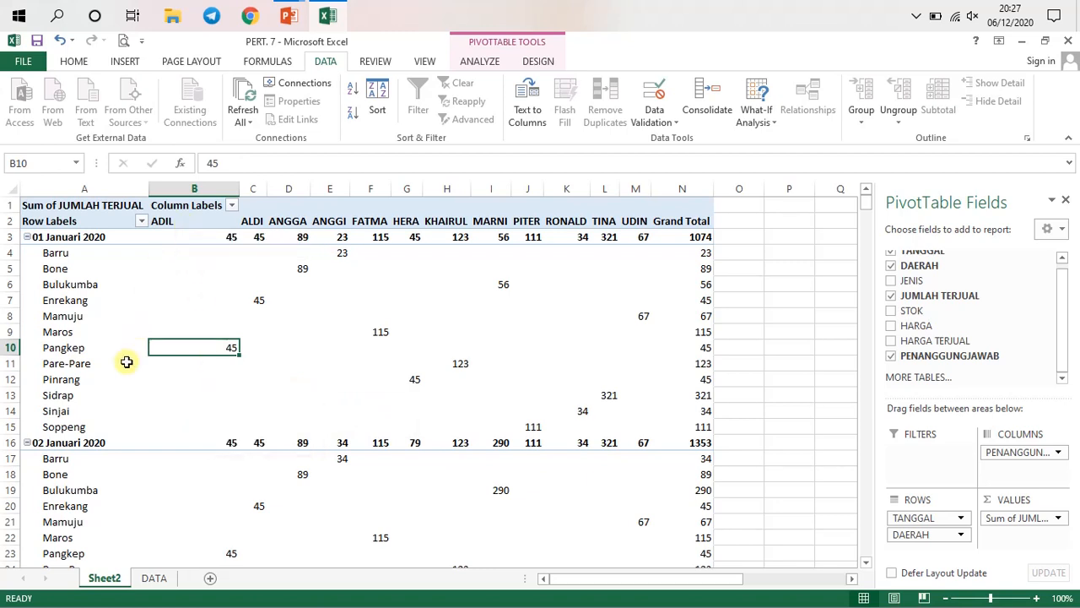
pyautogui.click(72, 349)
pyautogui.moveTo(97, 358); pyautogui.dragTo(212, 348)
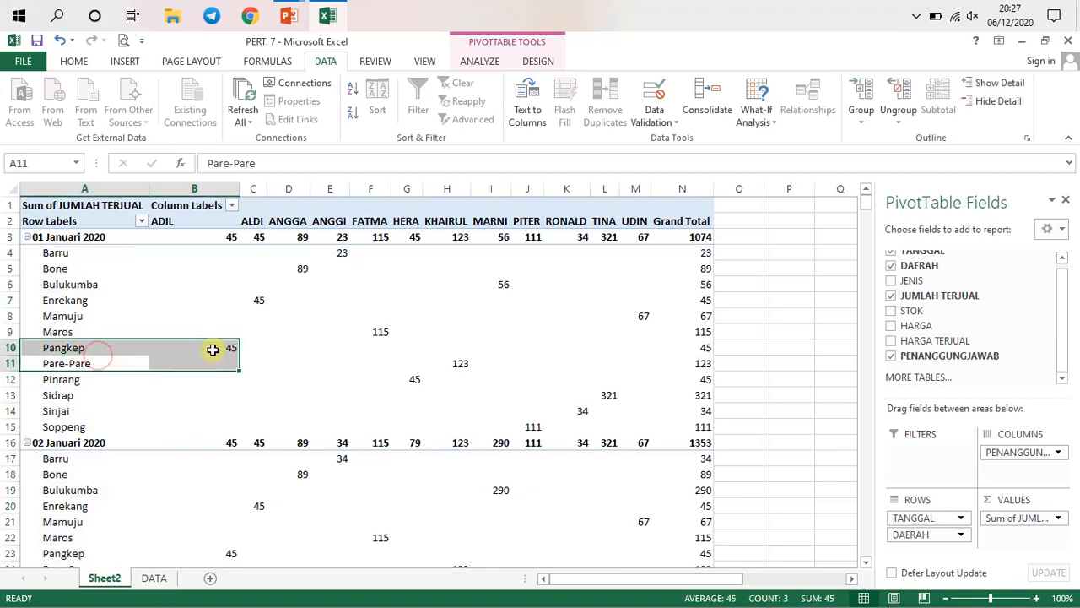
pyautogui.click(213, 348)
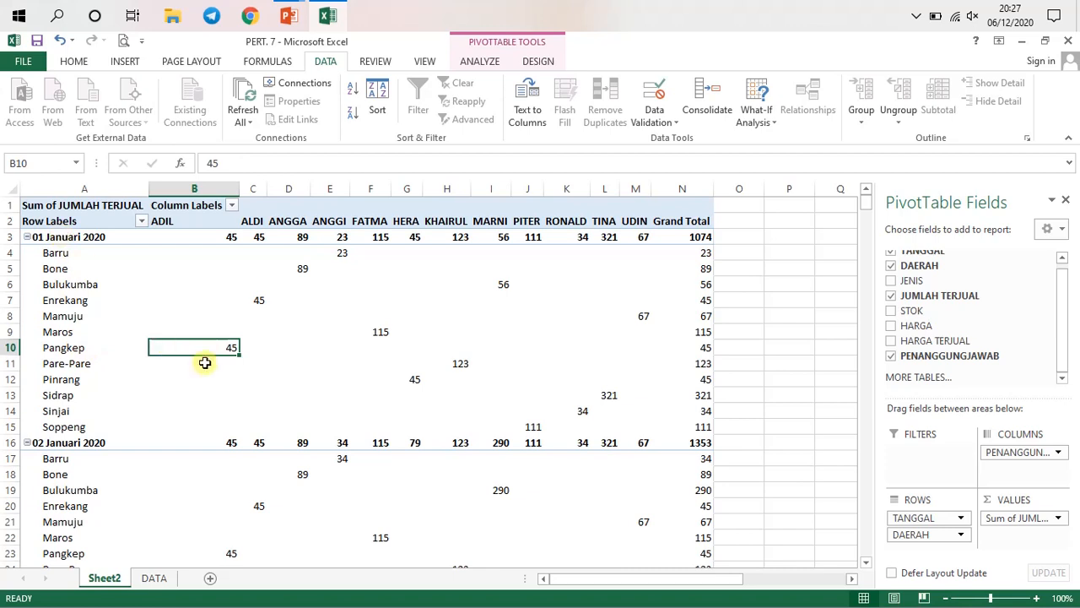
# On the DATA sheet, set JUMLAH TERJUAL to 23 for Pangkep's Flasdisk 16 GB sale dated 01 Januari 2020
pyautogui.click(153, 579)
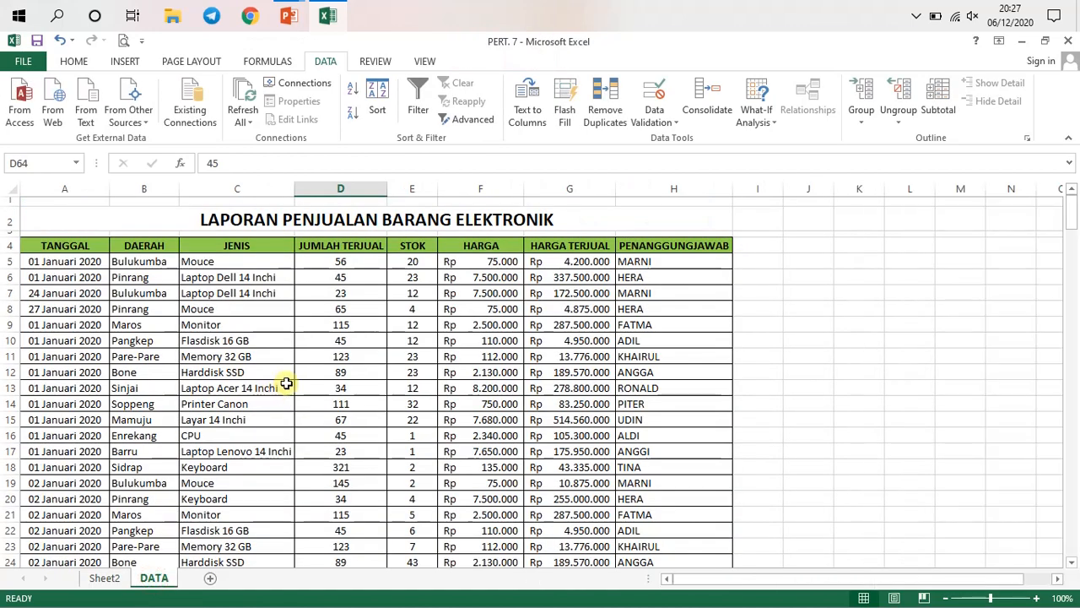
pyautogui.click(638, 341)
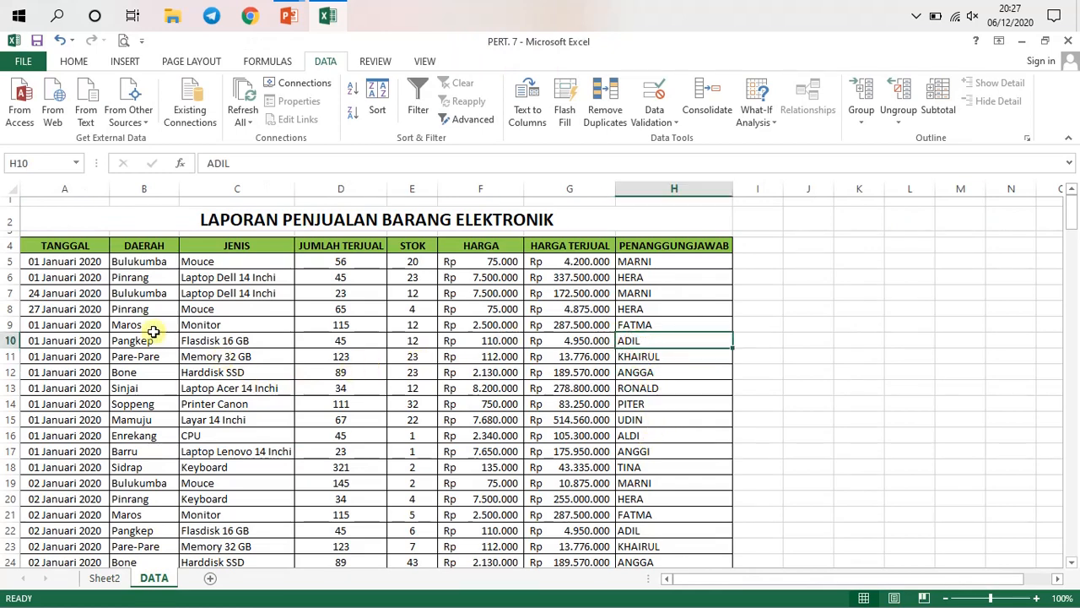
pyautogui.click(362, 348)
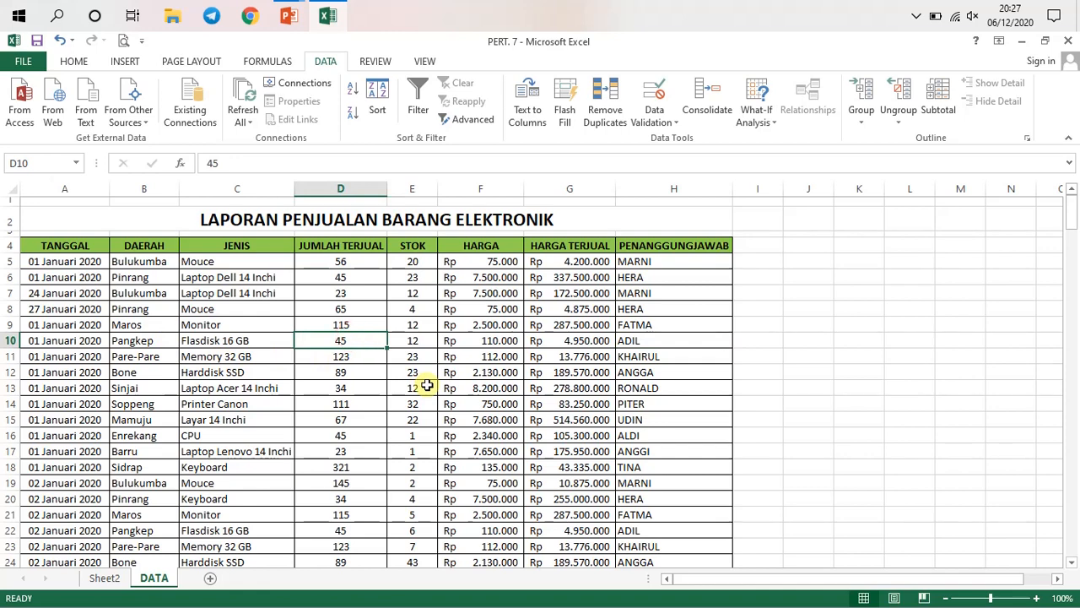
pyautogui.write('23')
pyautogui.click(364, 379)
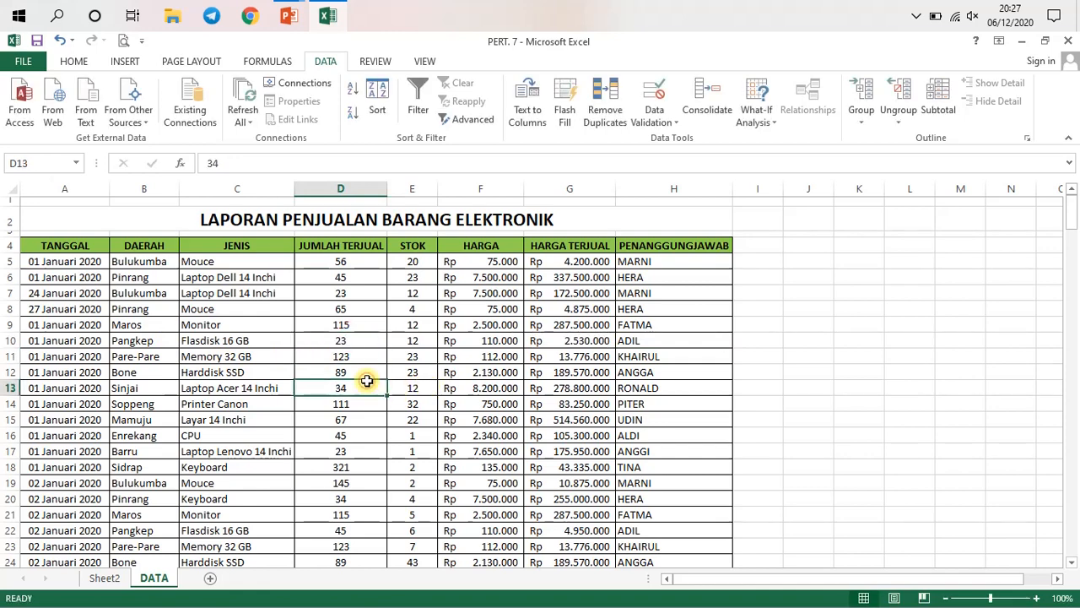
pyautogui.click(359, 339)
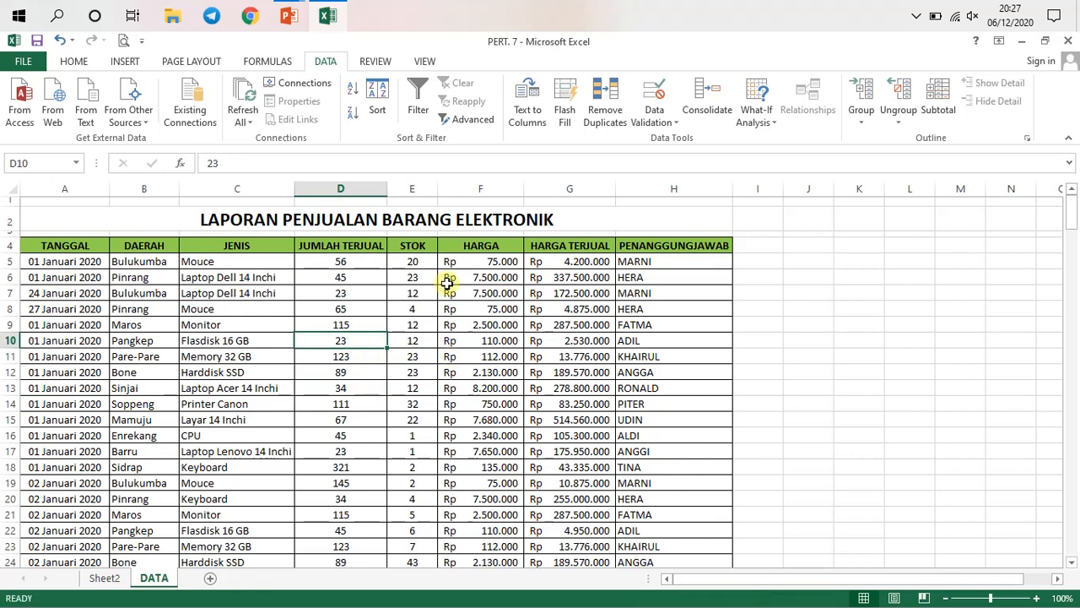
# Refresh the PivotTable on Sheet2 from its source data and view the column label filter choices
pyautogui.click(105, 577)
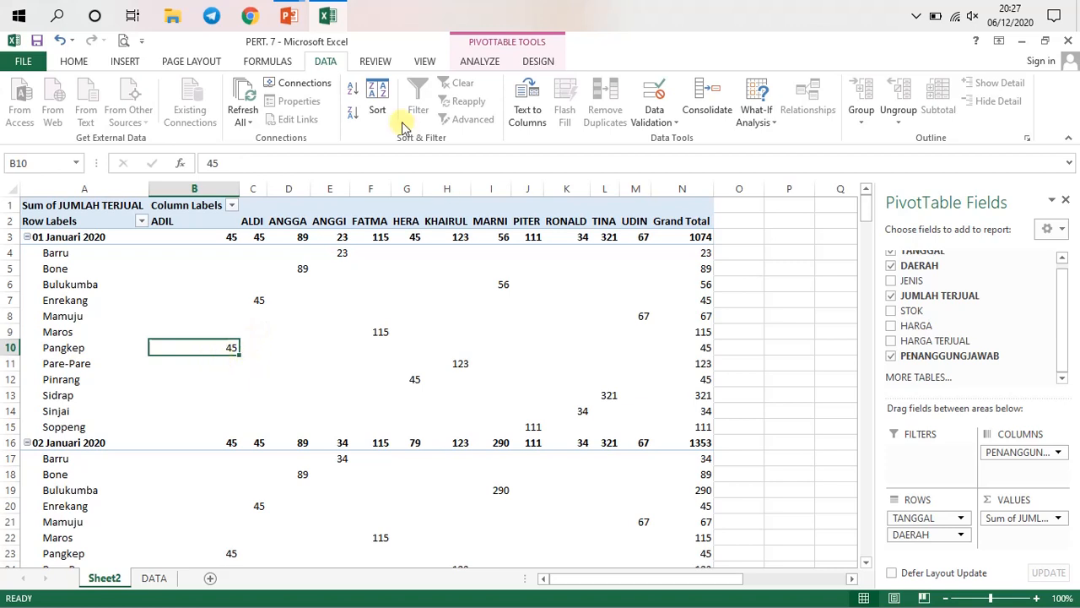
pyautogui.click(477, 62)
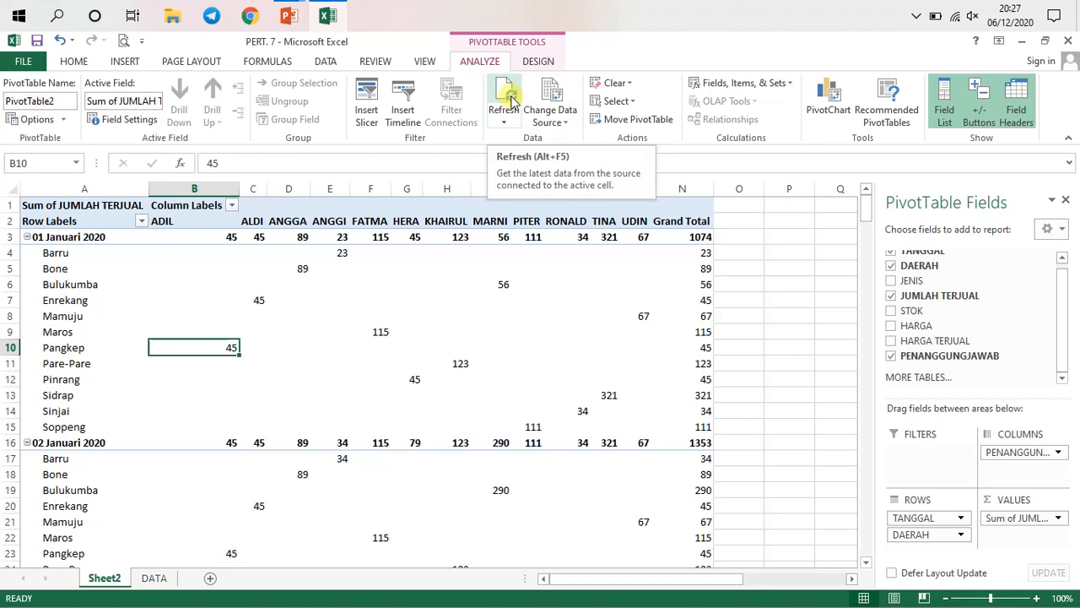
pyautogui.click(509, 98)
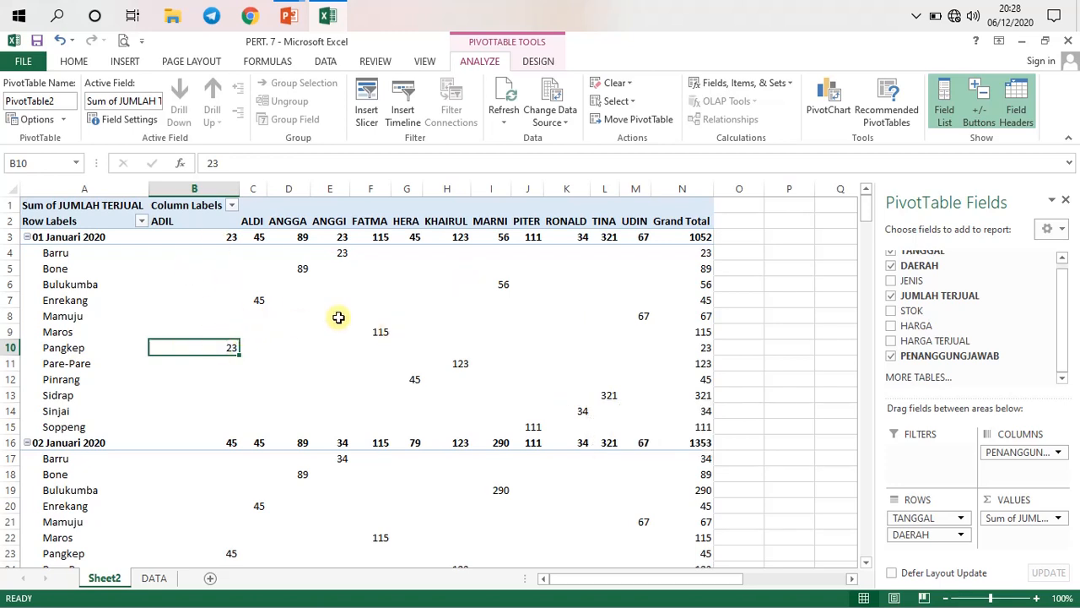
pyautogui.click(232, 205)
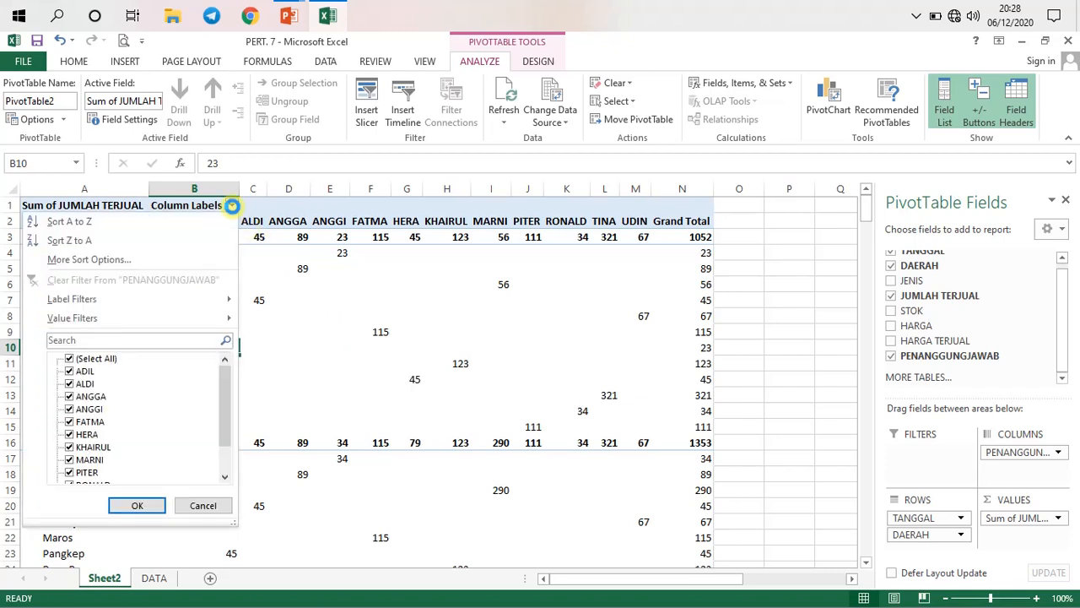
pyautogui.click(321, 303)
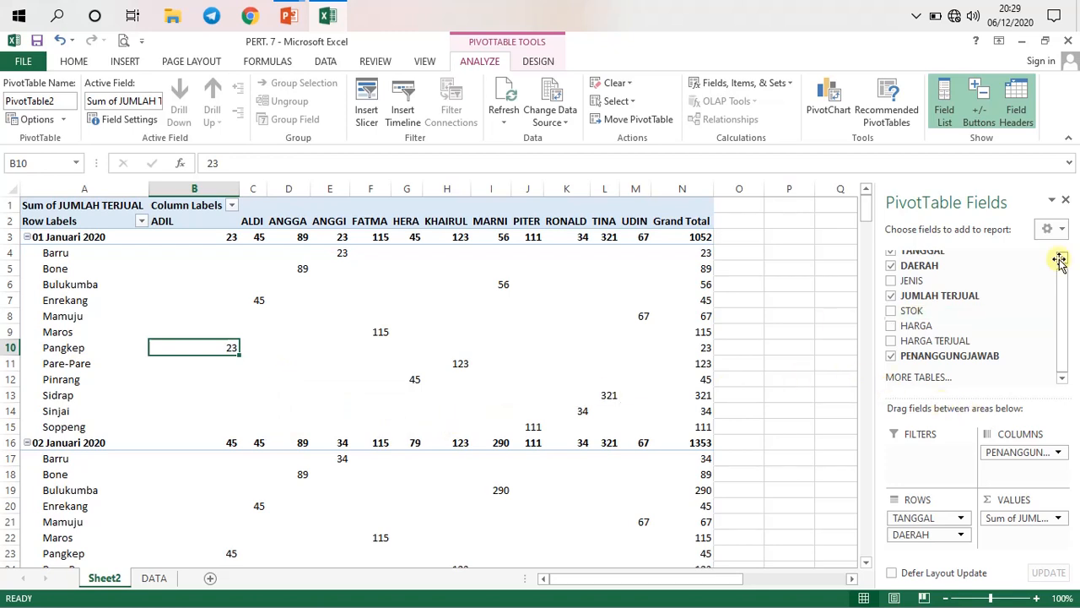
# Add the JENIS field to the pivot table rows and check the Flasdisk 16 GB entry under Pangkep
pyautogui.moveTo(1060, 305); pyautogui.dragTo(1065, 287)
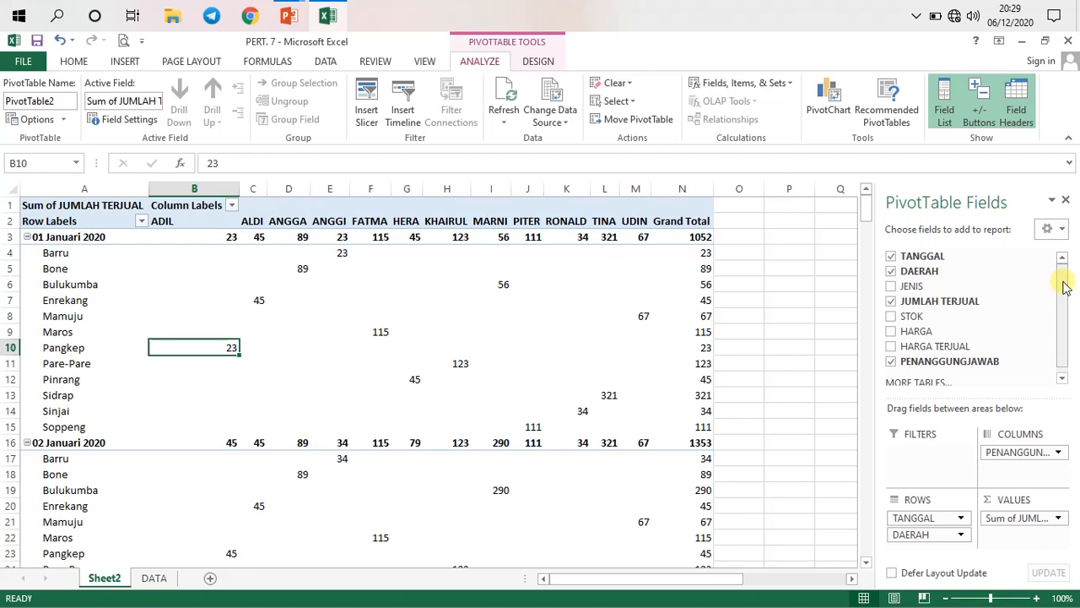
pyautogui.click(890, 286)
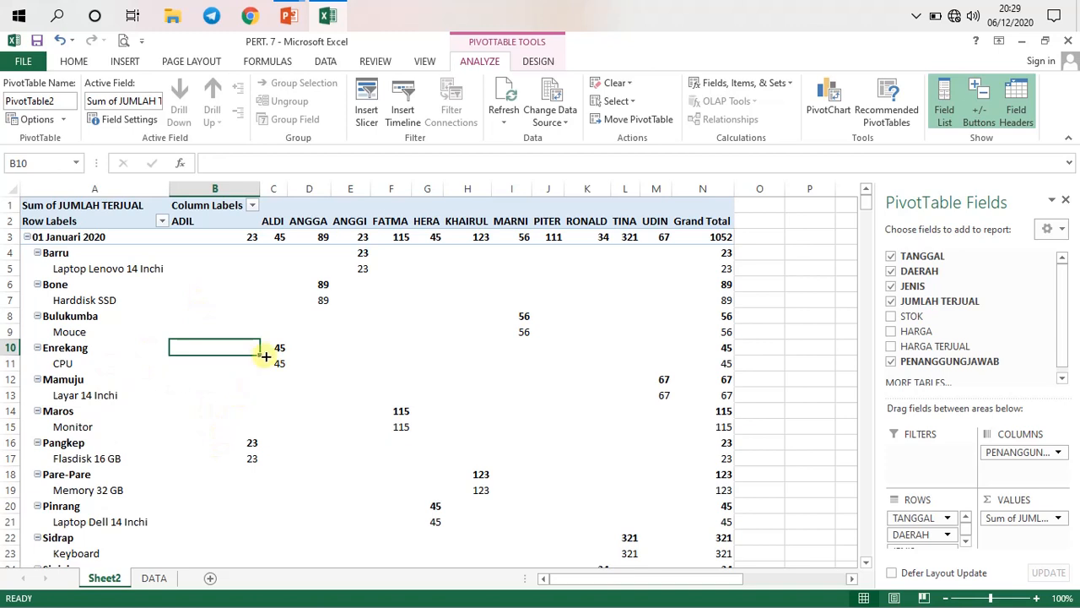
pyautogui.click(244, 443)
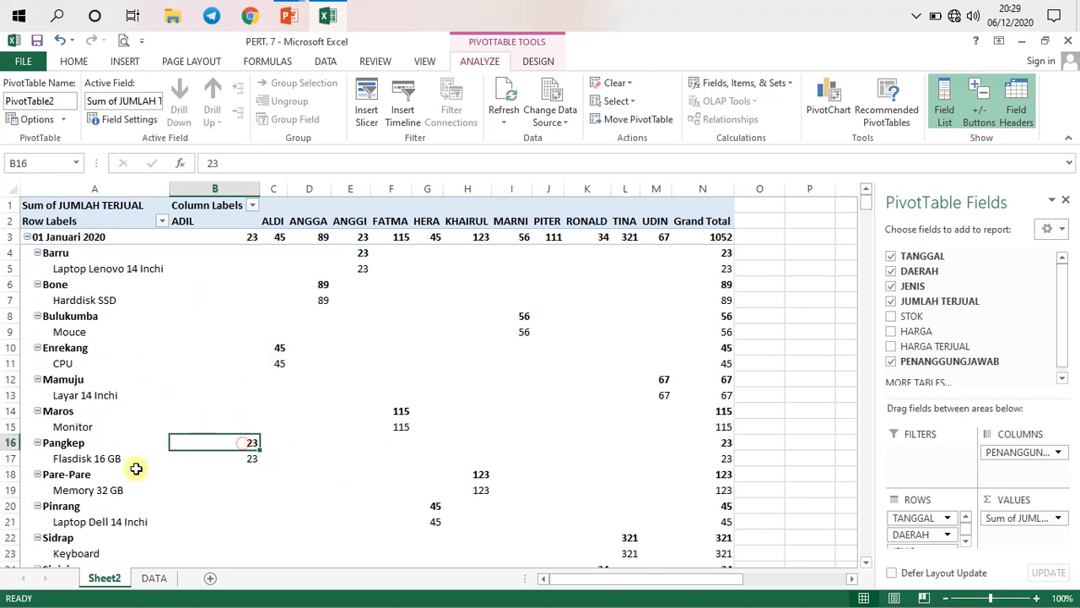
pyautogui.click(241, 460)
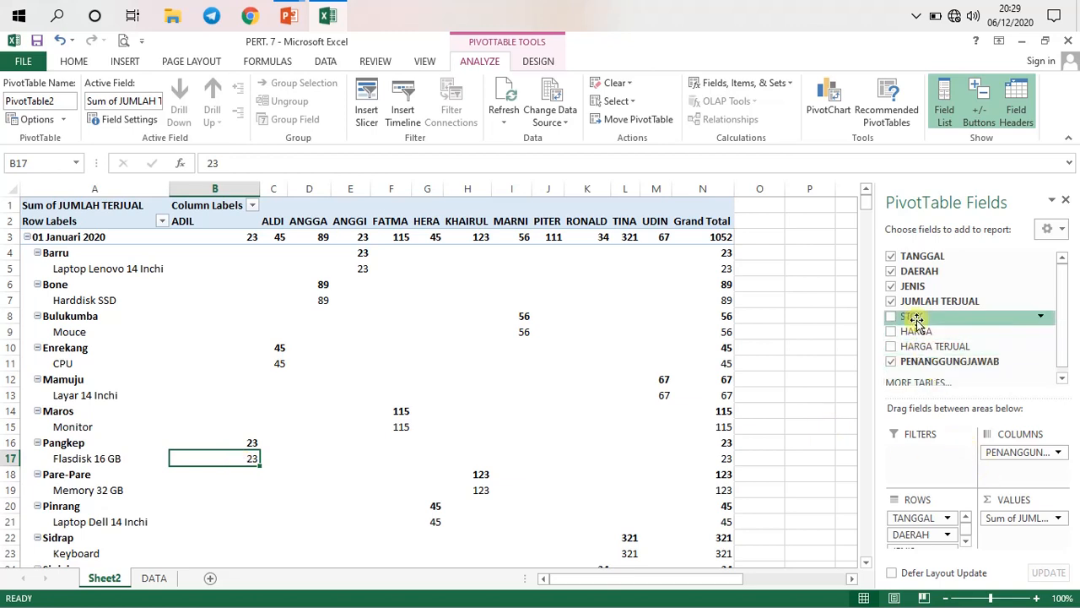
# Move the JENIS field from the rows to the report filter and view its list of product types
pyautogui.moveTo(919, 287); pyautogui.dragTo(919, 454)
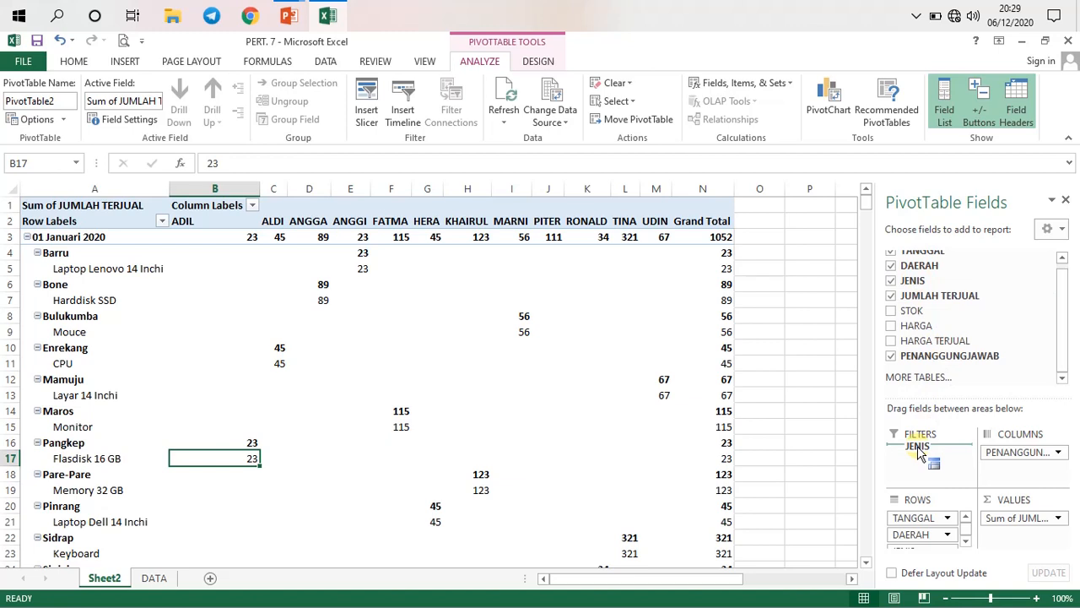
pyautogui.moveTo(919, 454); pyautogui.dragTo(918, 447)
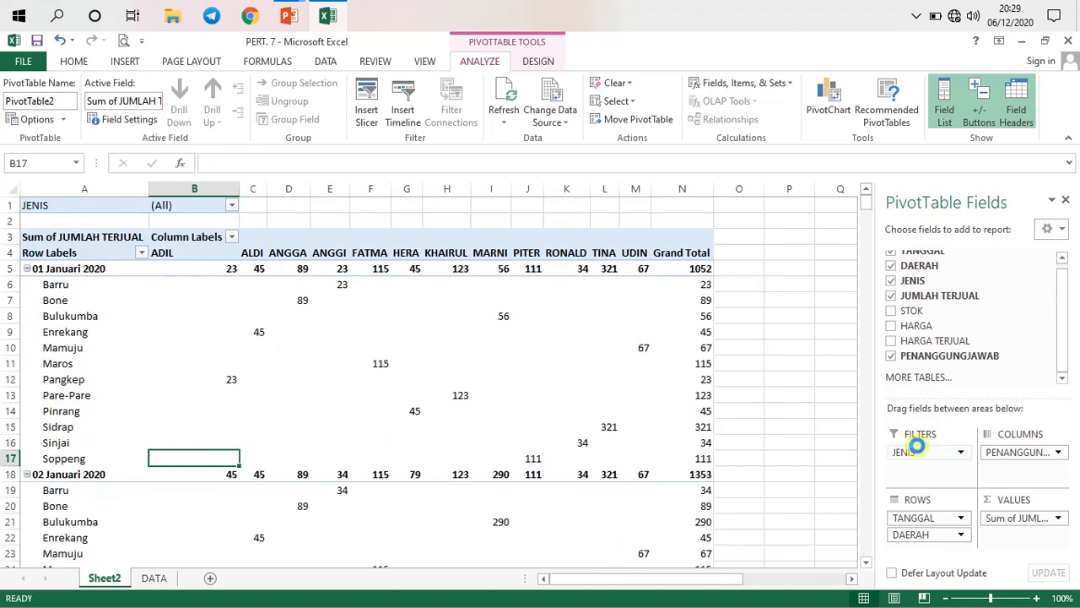
pyautogui.click(85, 207)
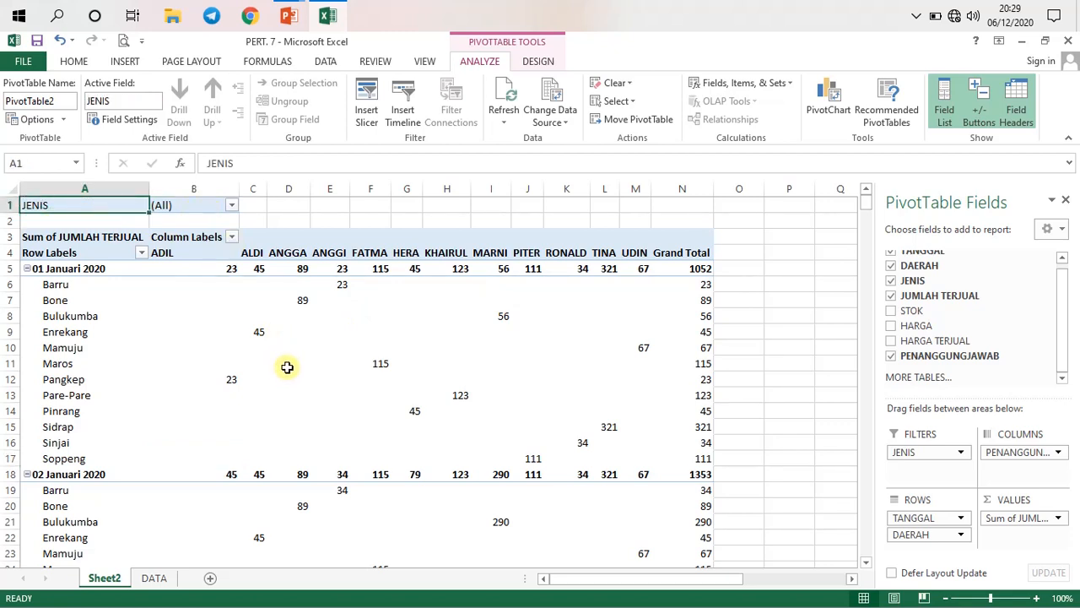
pyautogui.moveTo(287, 367)
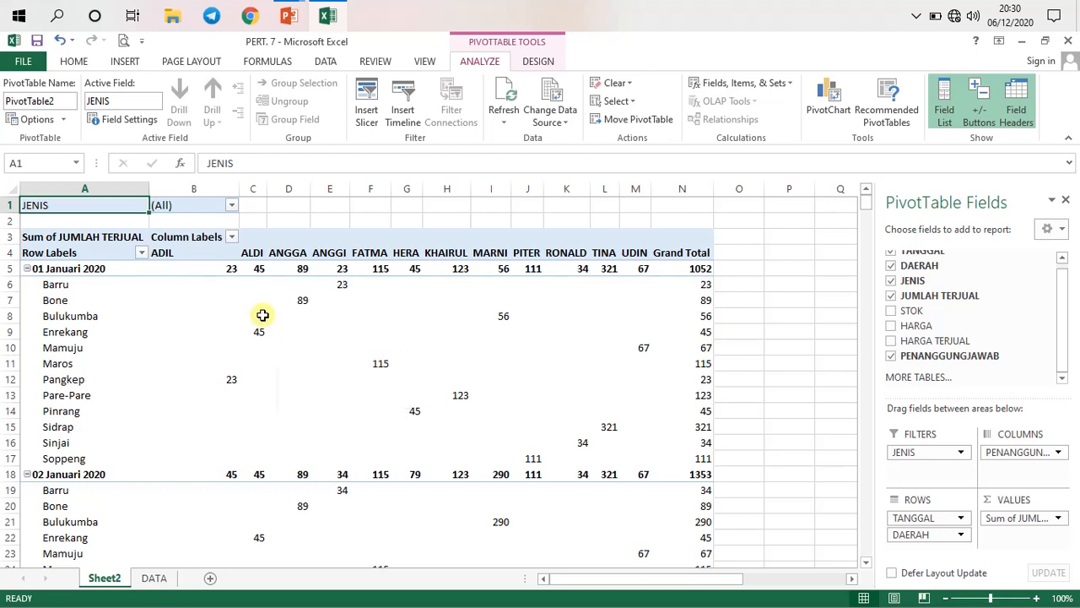
pyautogui.click(231, 206)
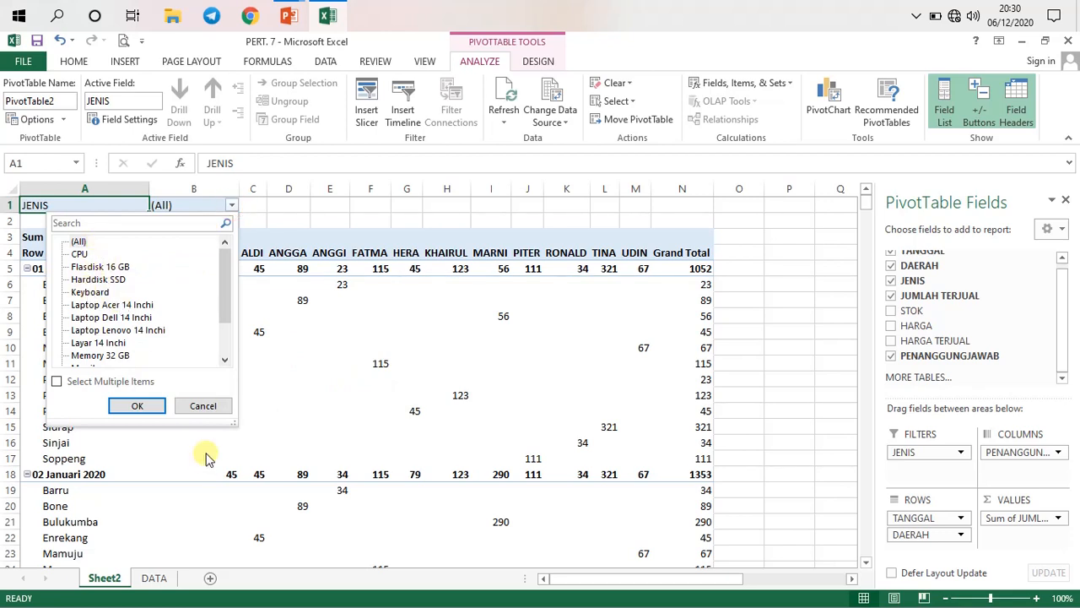
pyautogui.click(204, 406)
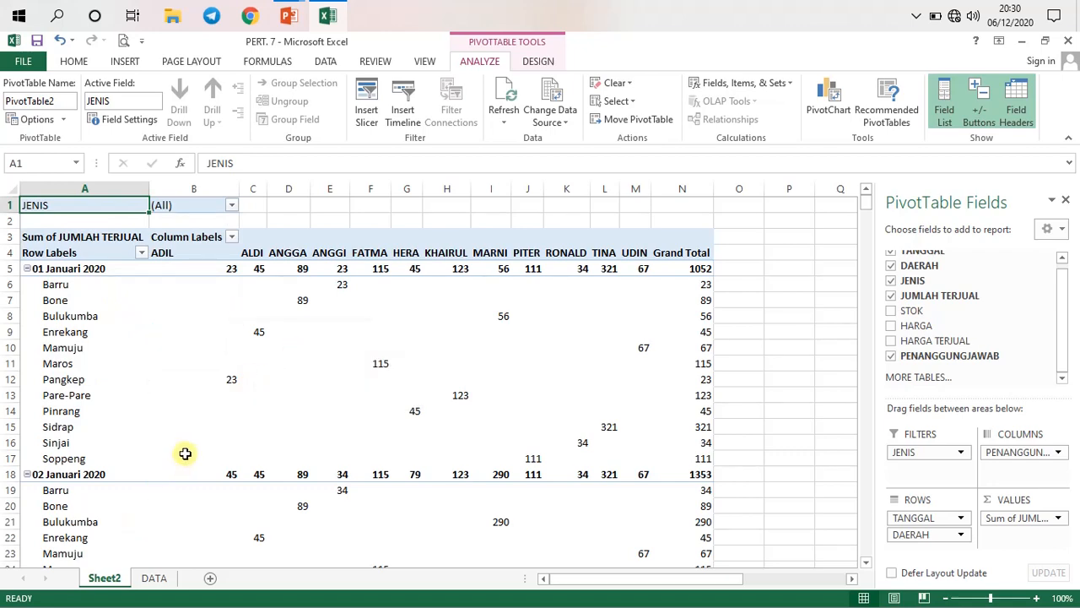
# Examine the Pangkep row under 01 Januari 2020 with JENIS as the report filter
pyautogui.scroll(-2, 185, 453)
pyautogui.scroll(2, 185, 453)
pyautogui.scroll(-1, 185, 453)
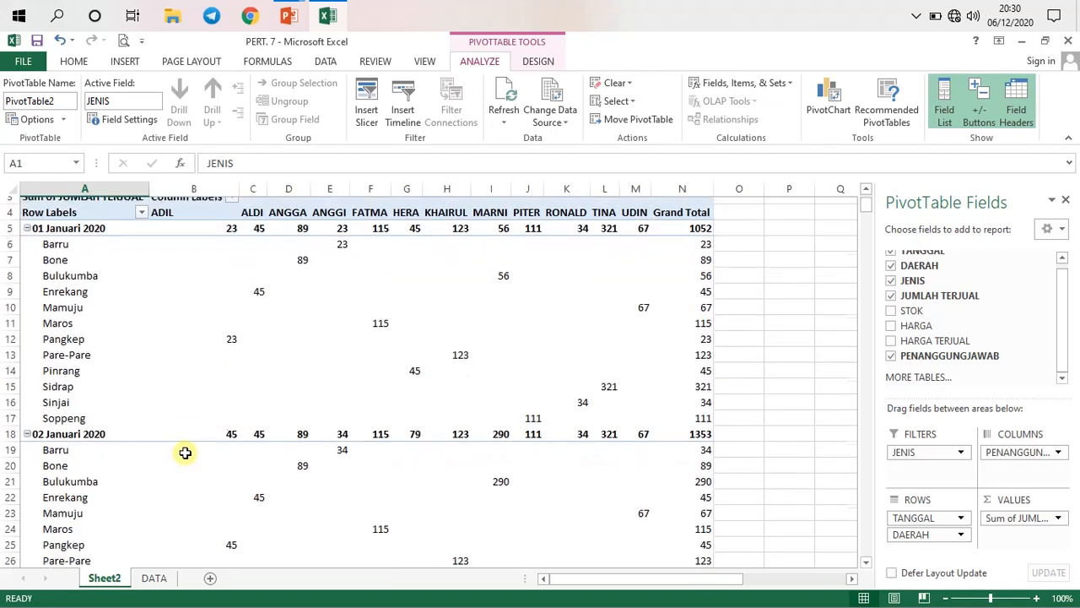
pyautogui.click(169, 332)
pyautogui.scroll(1, 250, 301)
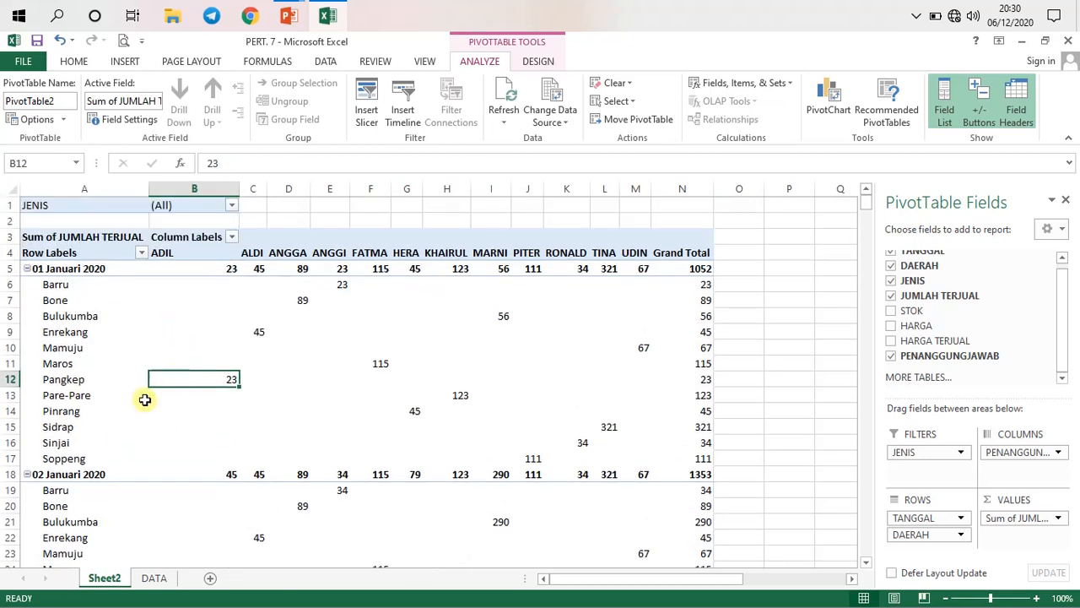
pyautogui.click(118, 379)
pyautogui.click(229, 378)
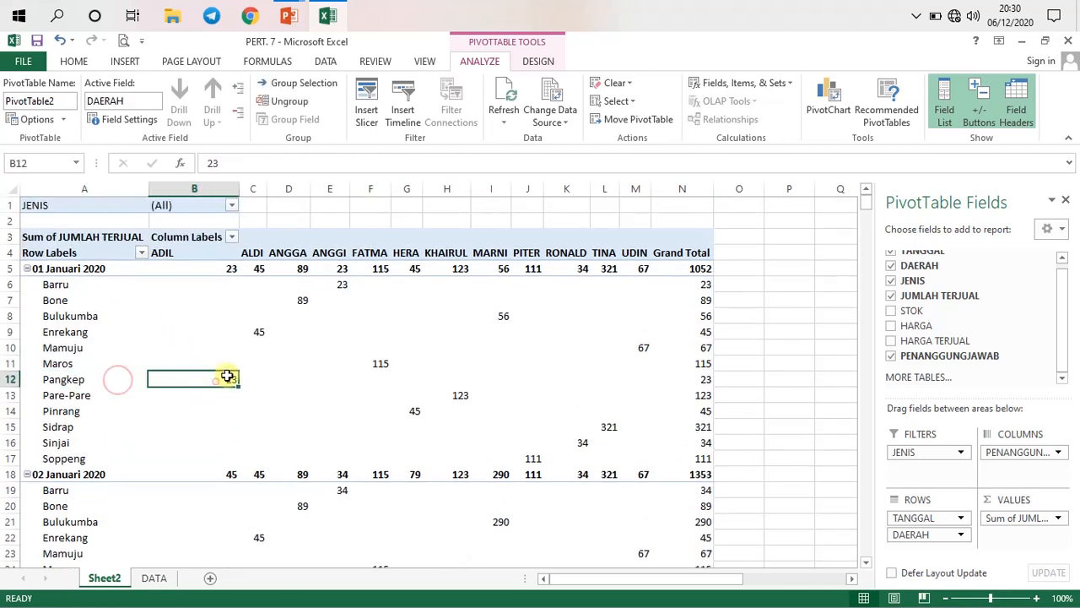
# Filter the pivot table by JENIS to Flasdisk 16 GB and review the filtered rows down to the Grand Total
pyautogui.click(232, 206)
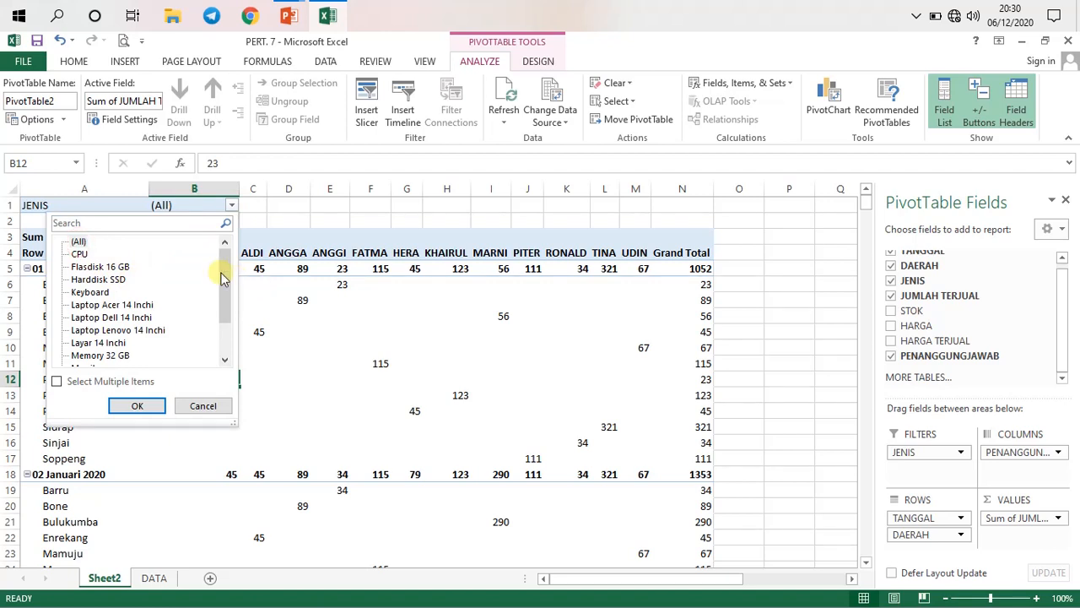
pyautogui.moveTo(222, 275); pyautogui.dragTo(227, 314)
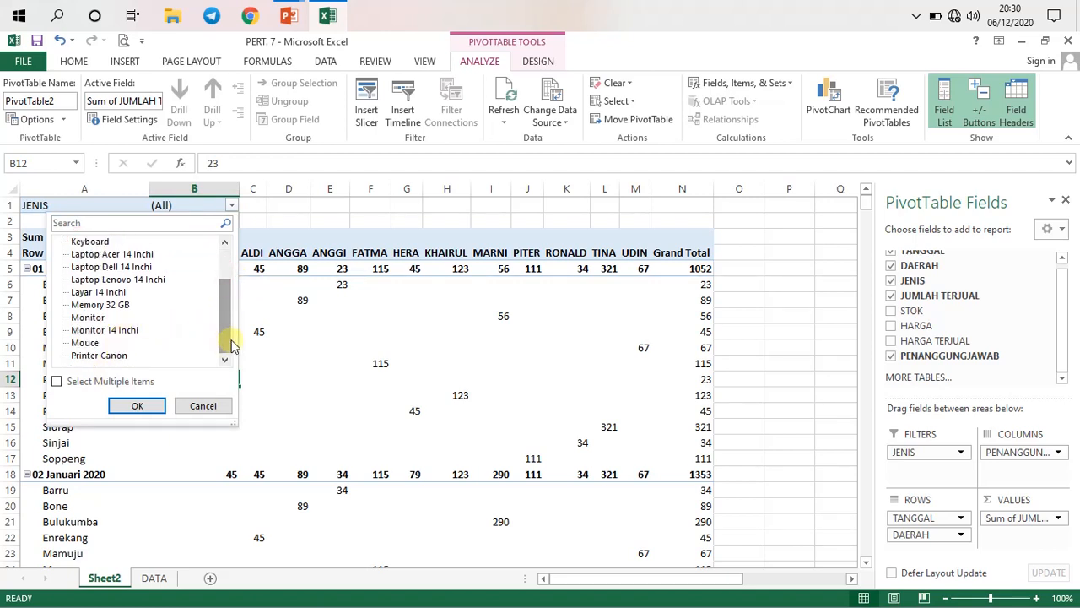
pyautogui.moveTo(228, 338); pyautogui.dragTo(228, 305)
pyautogui.click(102, 267)
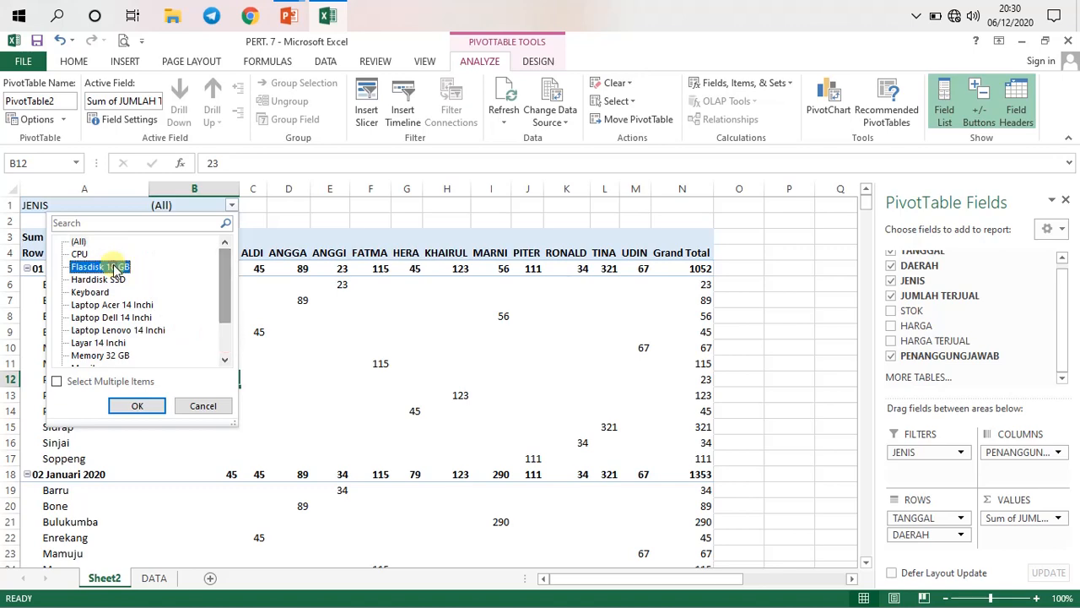
pyautogui.click(137, 406)
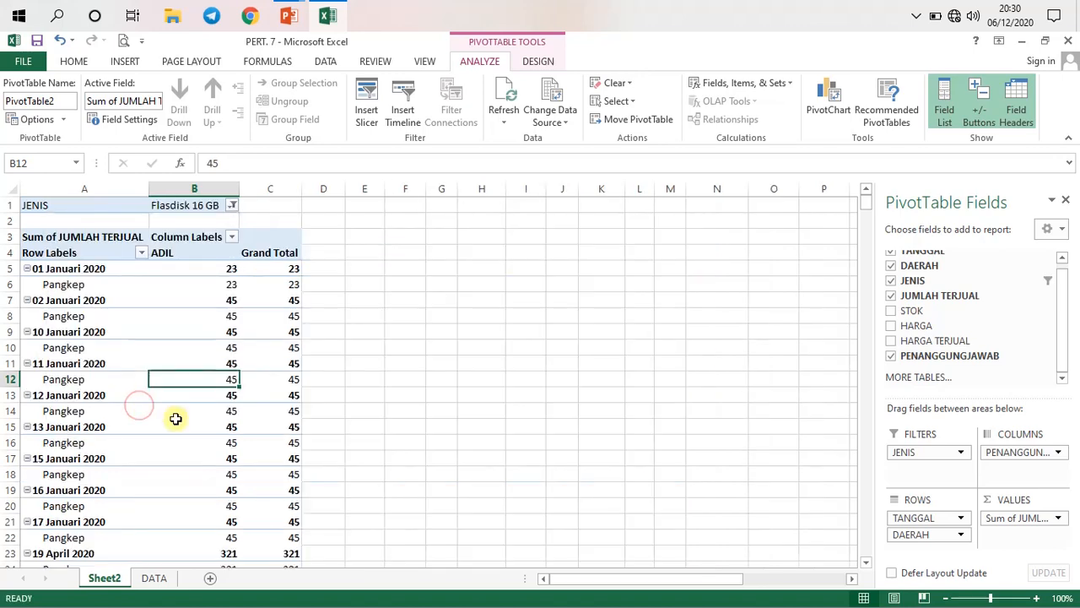
pyautogui.scroll(-13, 144, 386)
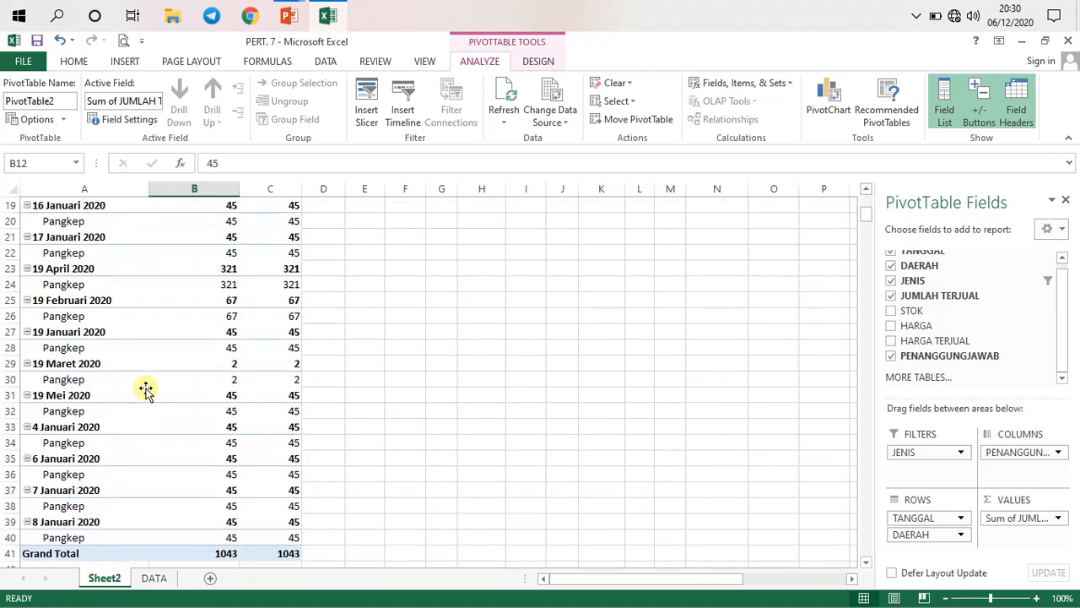
pyautogui.scroll(2, 146, 390)
pyautogui.scroll(11, 146, 389)
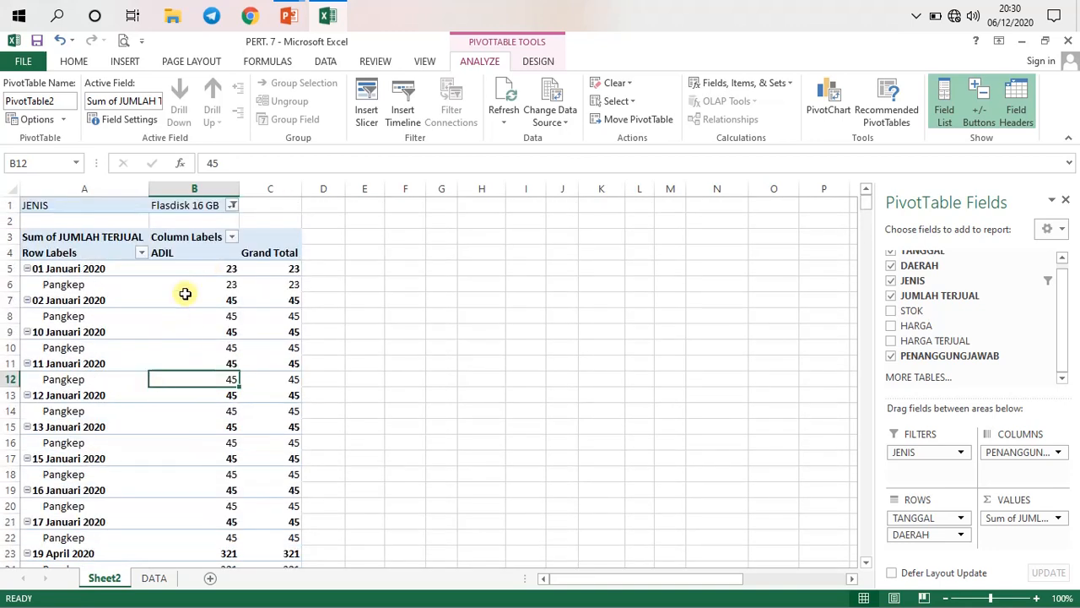
pyautogui.moveTo(206, 262)
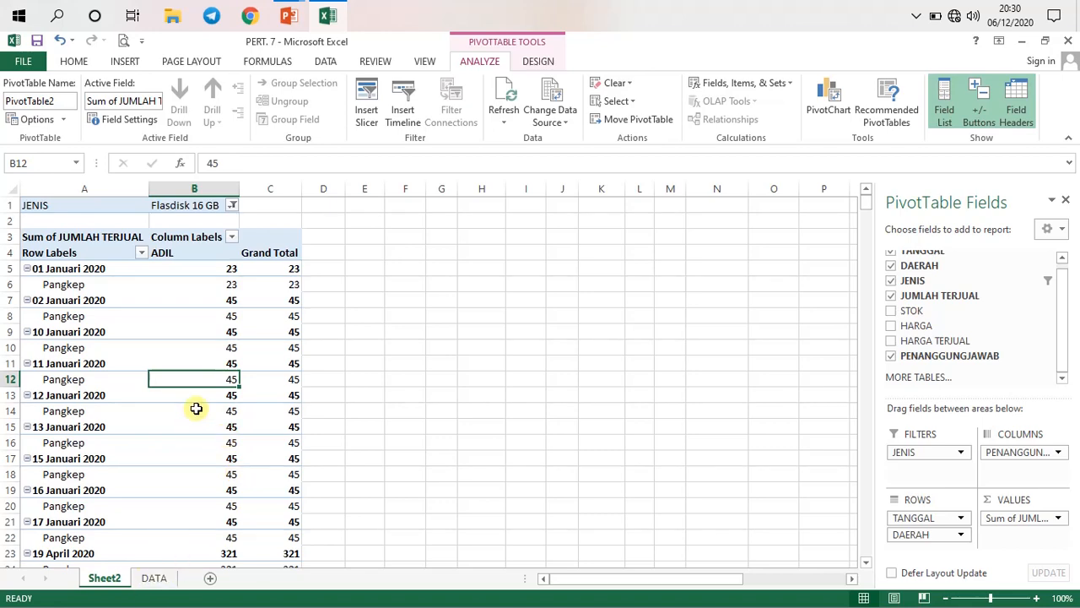
# Copy Flasdisk 16 GB from the Pangkep row into the JENIS cell C11 of the Pare-Pare row on the DATA sheet
pyautogui.click(155, 579)
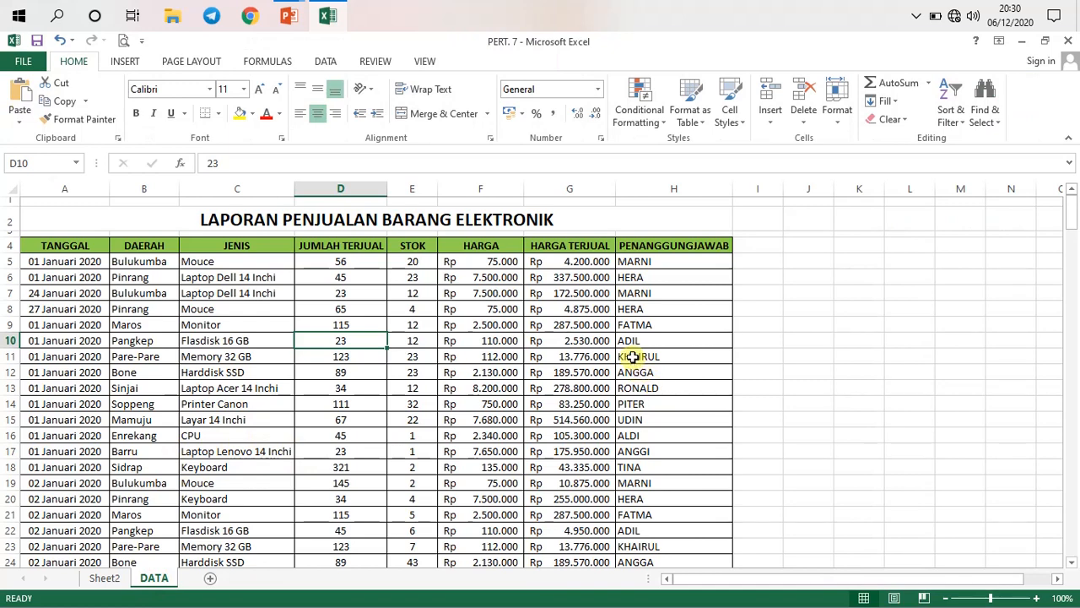
pyautogui.click(632, 357)
pyautogui.click(274, 354)
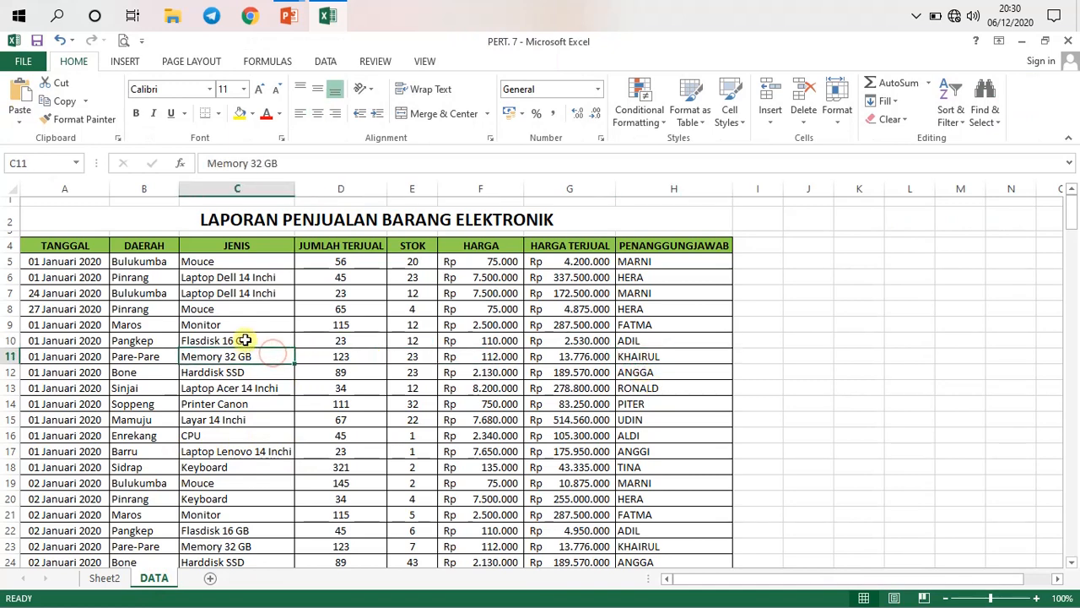
pyautogui.click(245, 340)
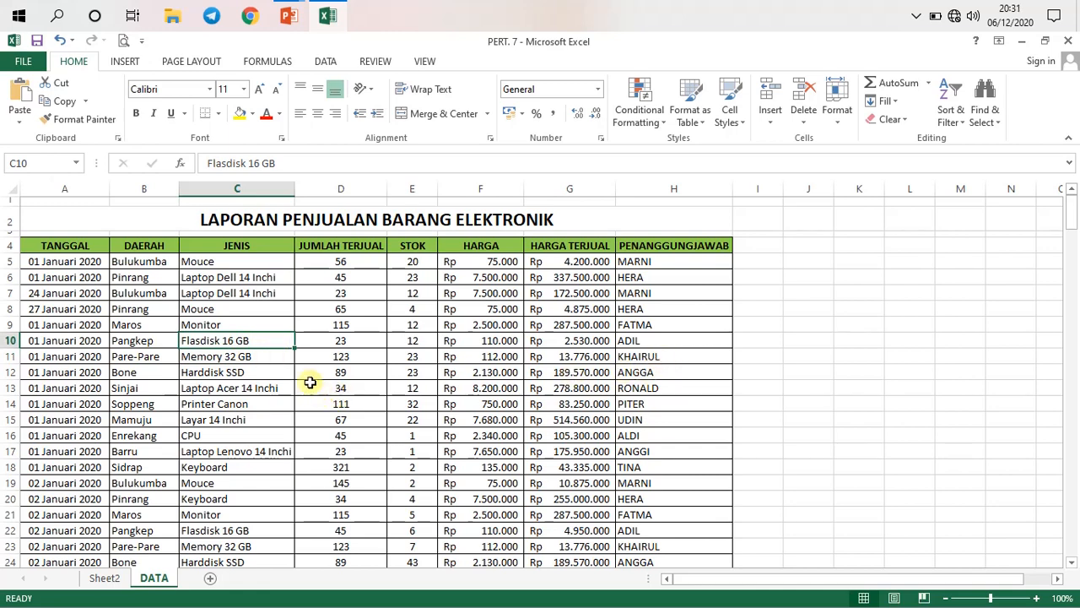
pyautogui.click(258, 358)
pyautogui.click(253, 340)
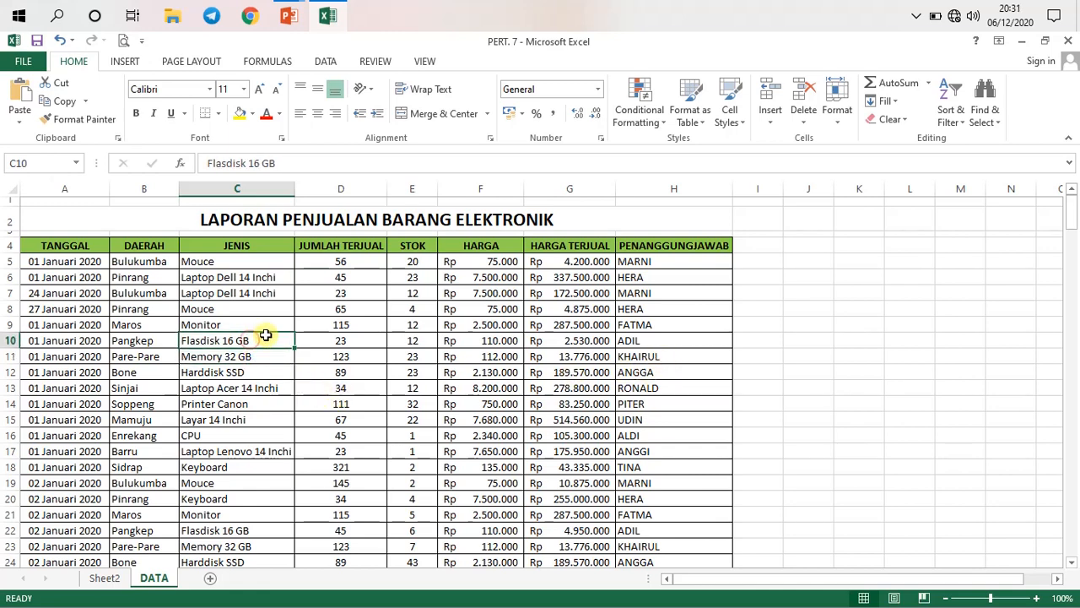
pyautogui.hotkey('ctrl', 'c')
pyautogui.click(254, 360)
pyautogui.hotkey('ctrl', 'v')
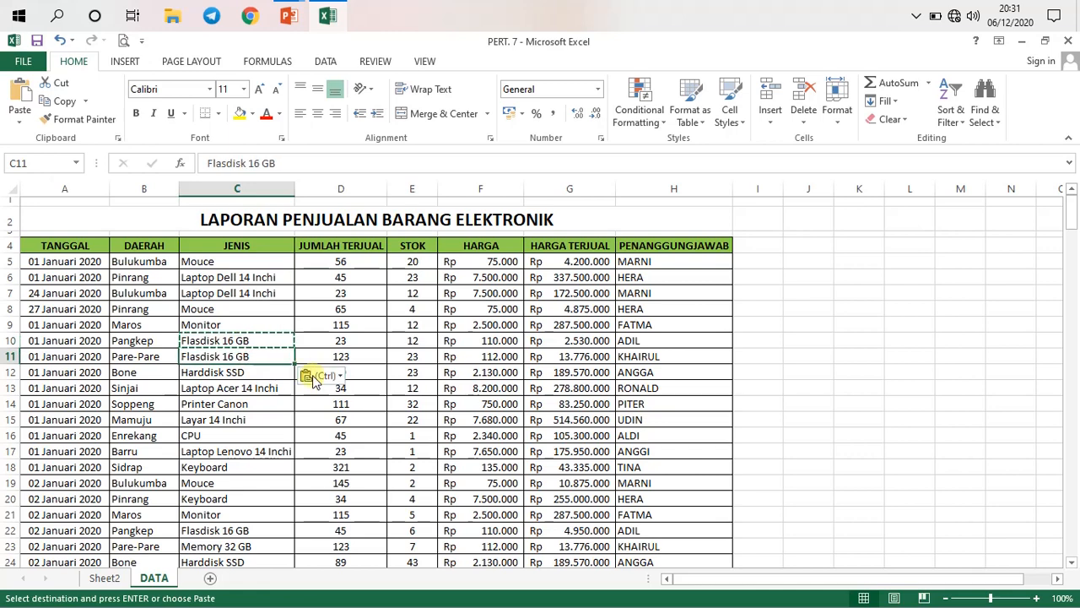
# Set the Pare-Pare entry in row 11 to 12 units for JUMLAH TERJUAL and 1 for STOK
pyautogui.click(366, 358)
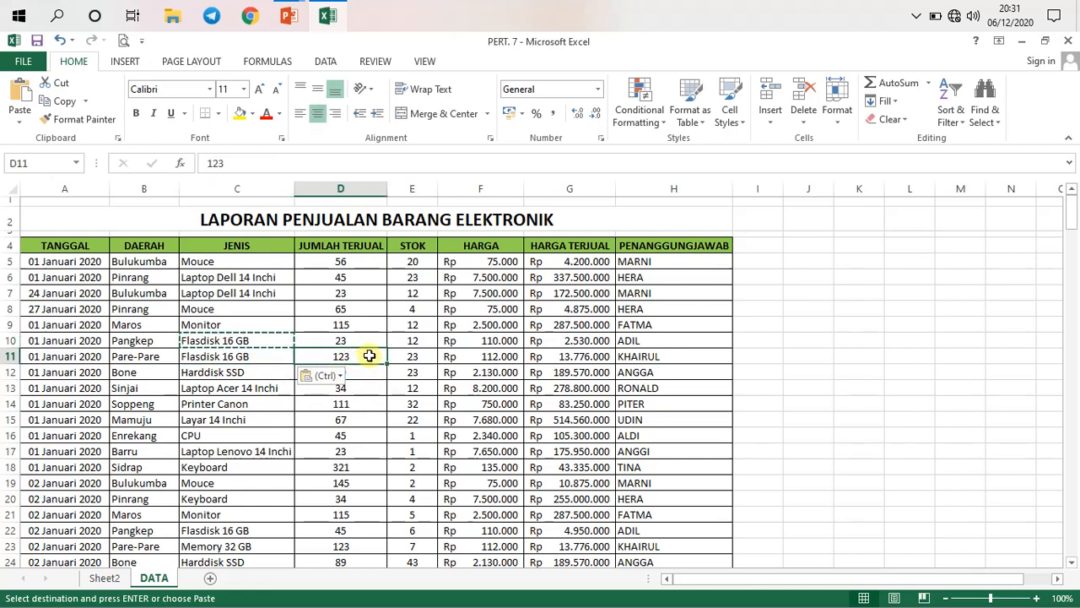
pyautogui.write('12')
pyautogui.click(411, 356)
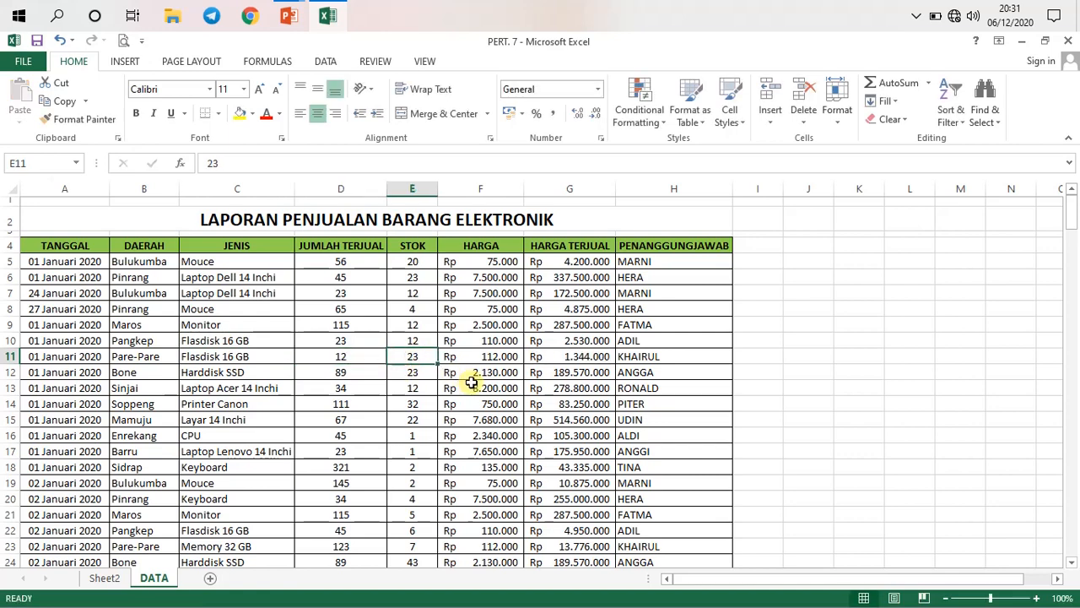
pyautogui.write('1')
pyautogui.click(414, 386)
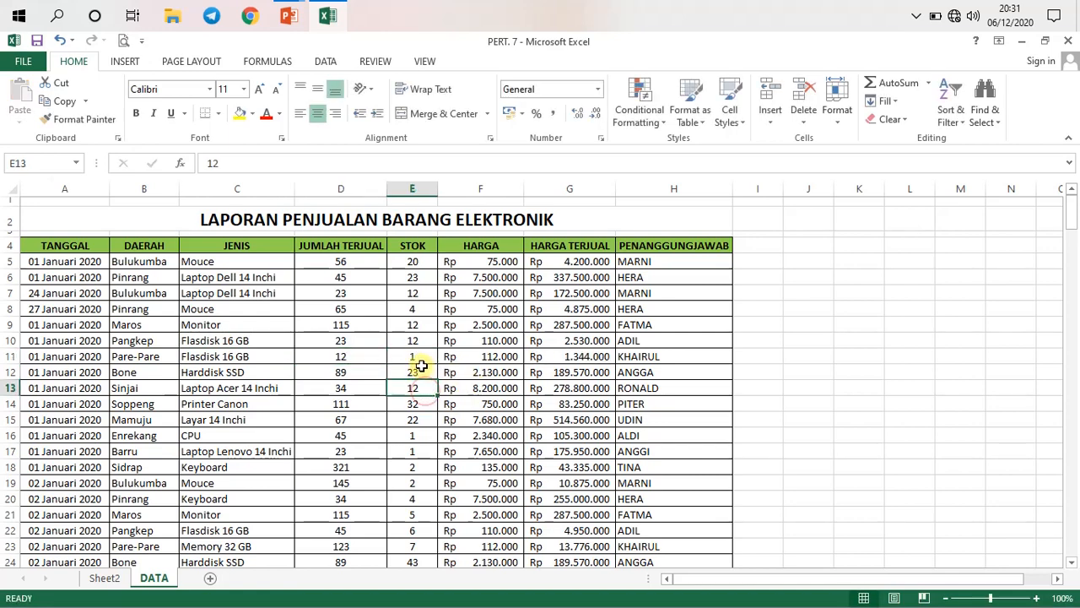
pyautogui.click(130, 357)
pyautogui.moveTo(175, 356); pyautogui.dragTo(282, 367)
pyautogui.click(631, 358)
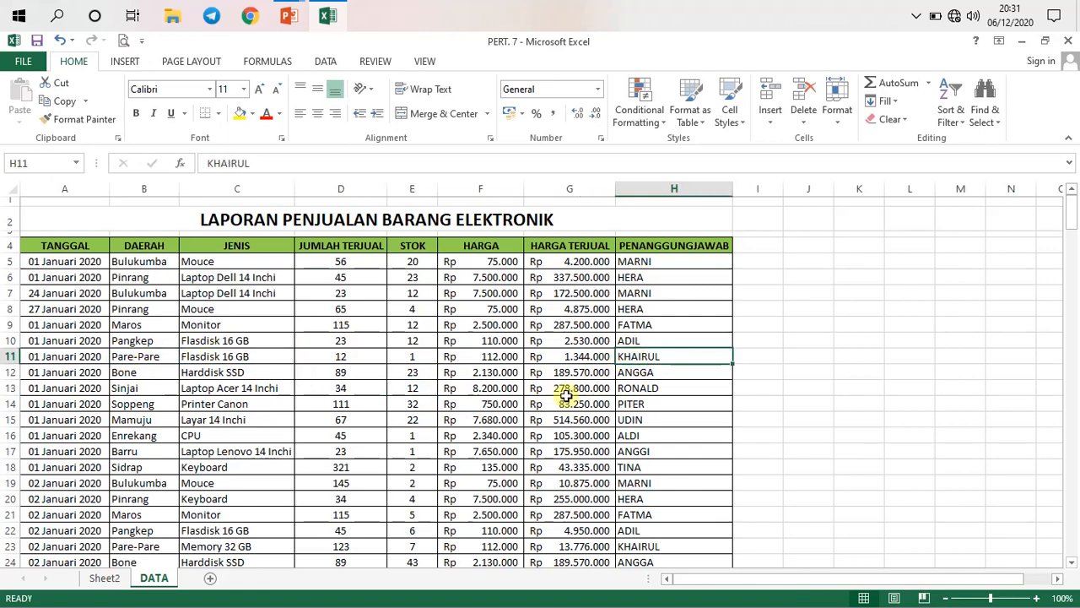
# Refresh the pivot table on Sheet2 with the edited source data and check the column for the Pare-Pare person in charge
pyautogui.click(105, 577)
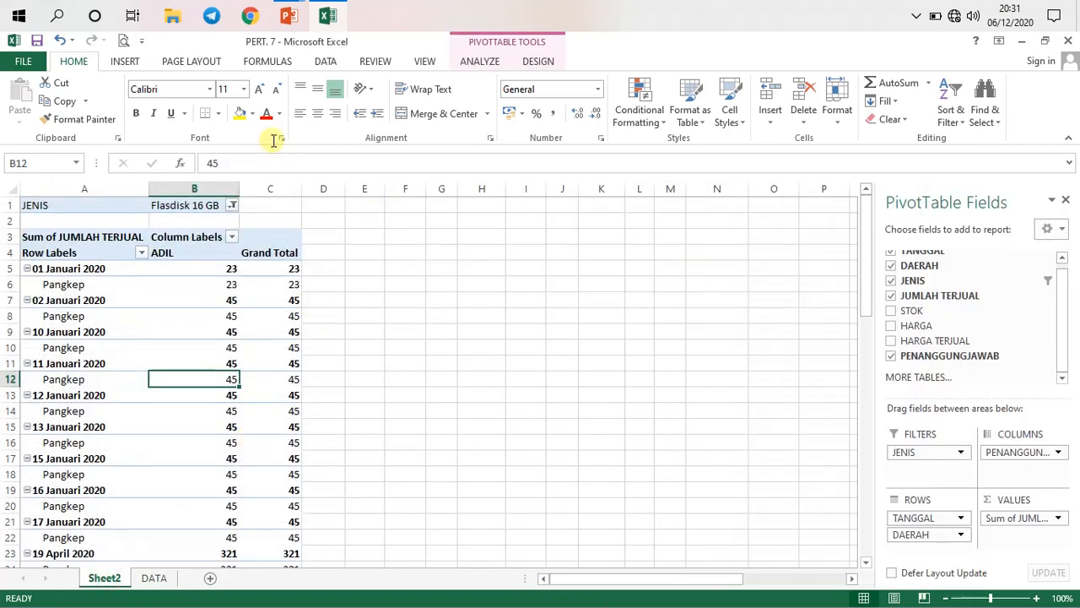
pyautogui.click(180, 317)
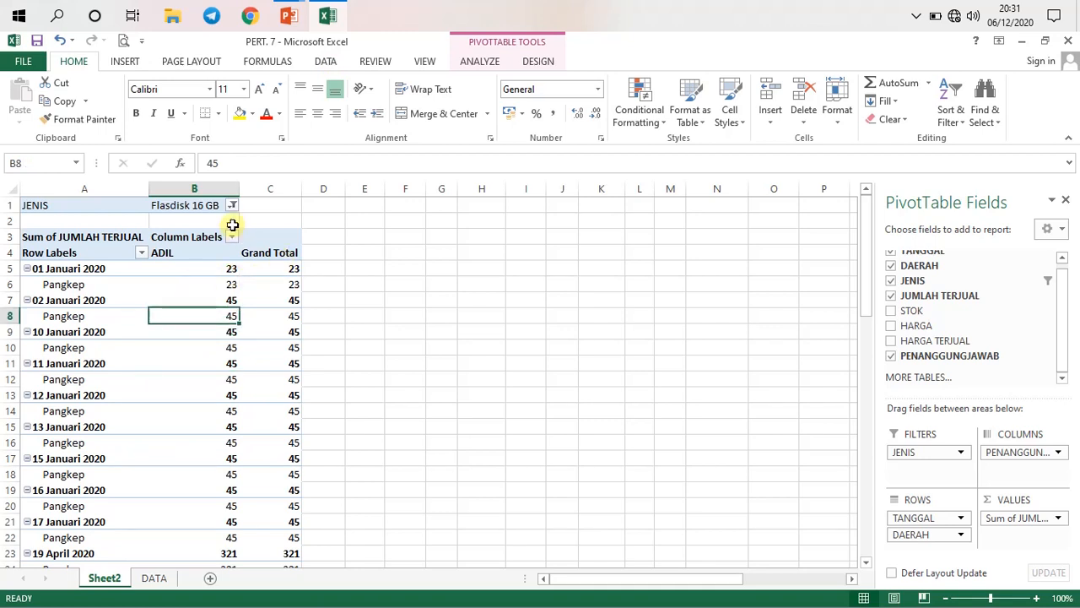
pyautogui.click(480, 64)
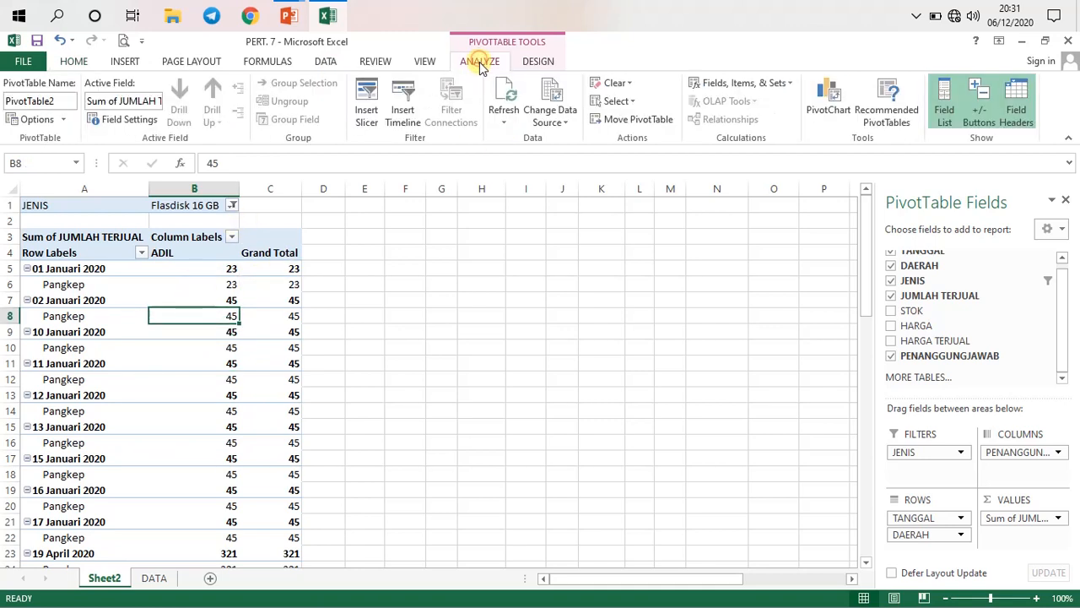
pyautogui.click(504, 99)
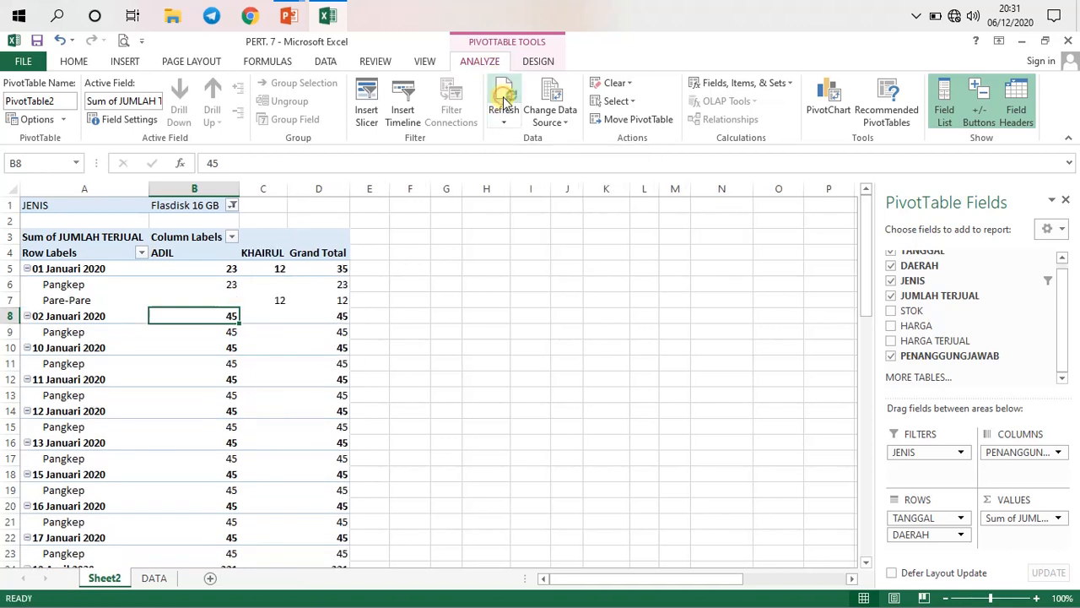
pyautogui.click(257, 252)
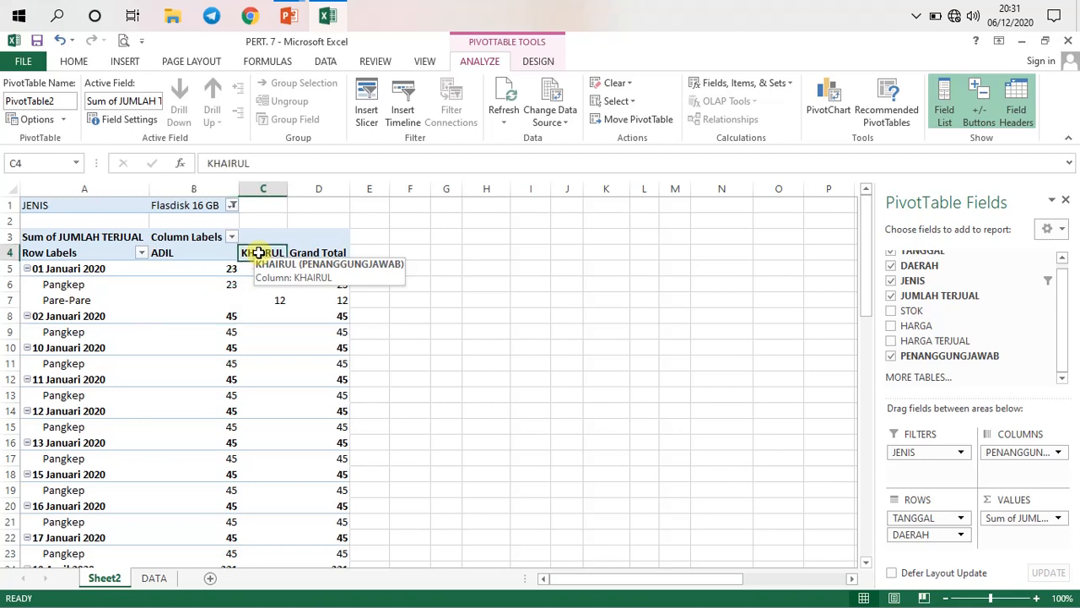
# View the JENIS filter list without changing it and review the Grand Total row of the Flasdisk 16 GB results
pyautogui.click(232, 206)
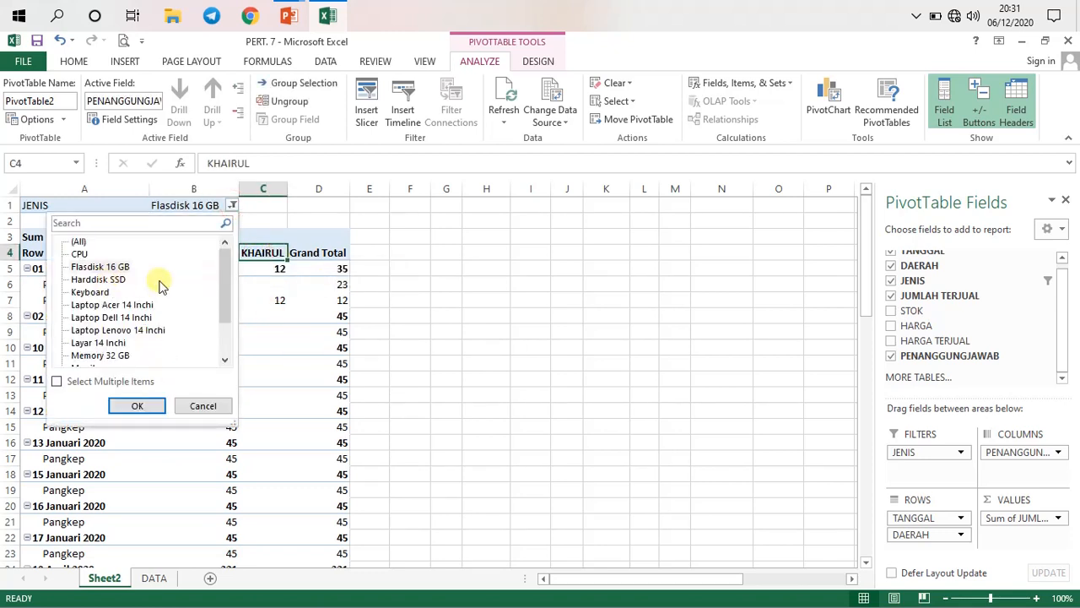
pyautogui.click(210, 406)
pyautogui.click(265, 310)
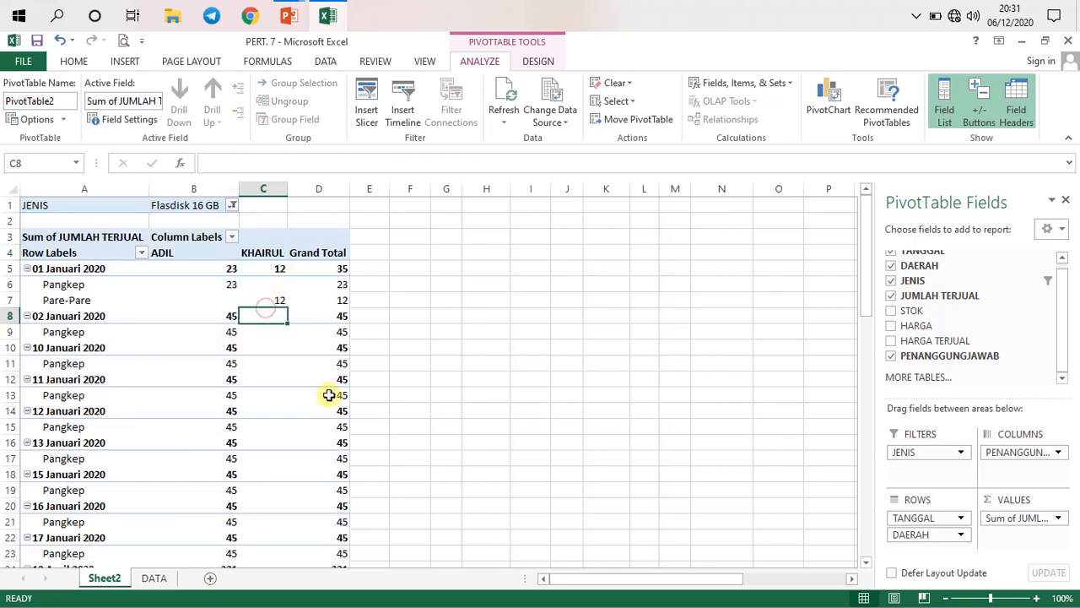
pyautogui.scroll(-14, 325, 393)
pyautogui.scroll(4, 283, 426)
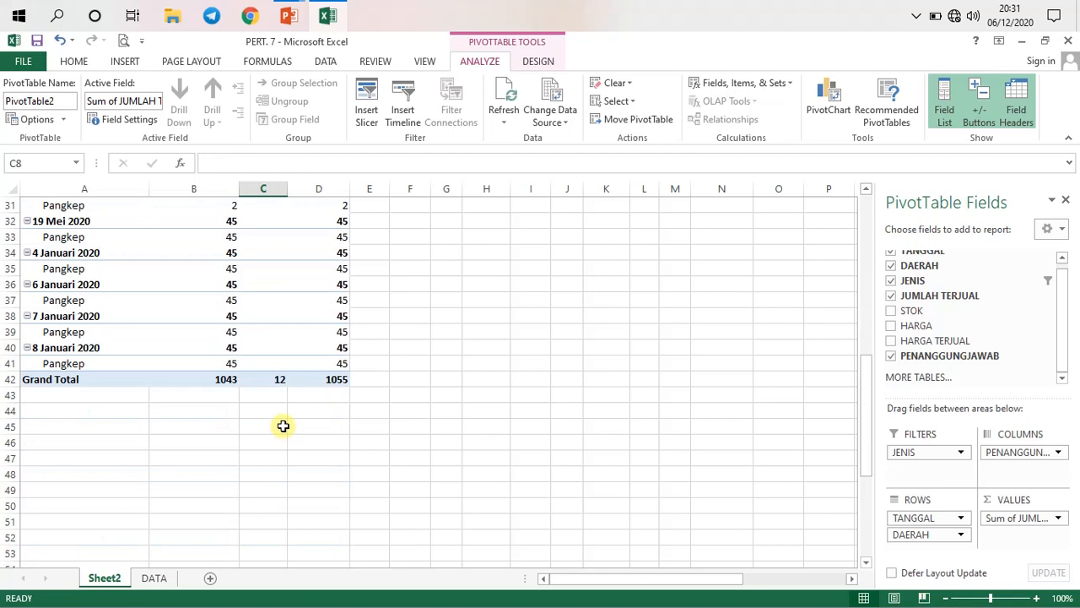
pyautogui.scroll(1, 283, 427)
pyautogui.moveTo(93, 432); pyautogui.dragTo(313, 427)
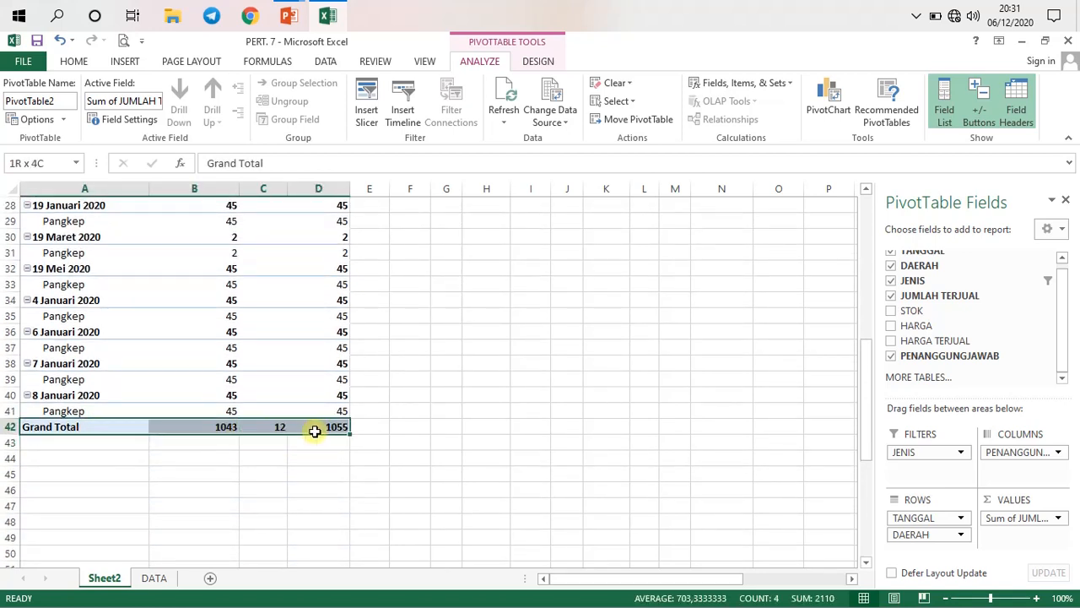
pyautogui.click(308, 456)
pyautogui.click(111, 431)
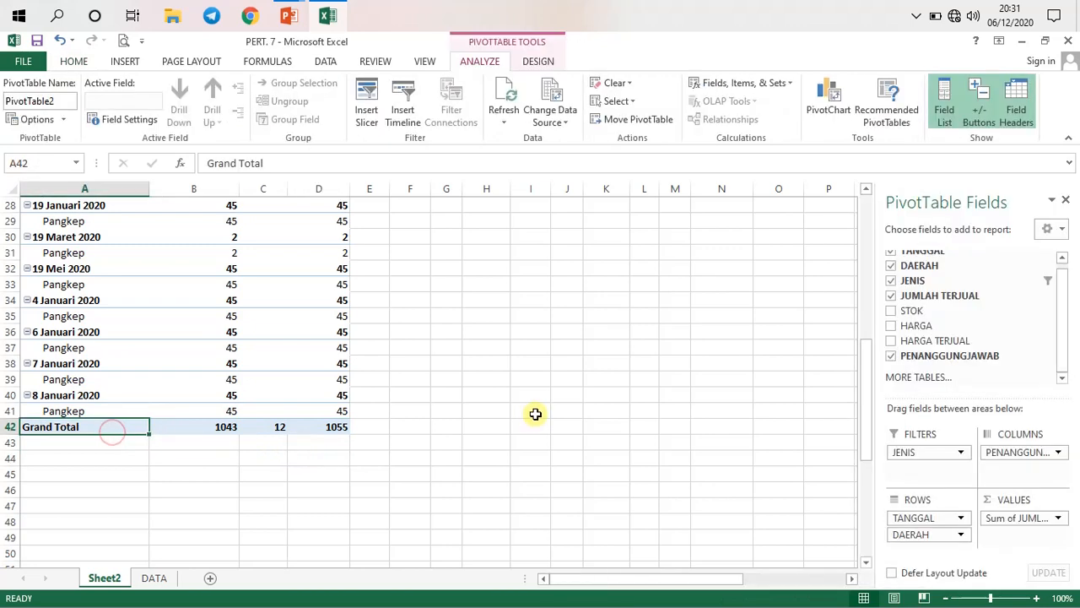
pyautogui.scroll(9, 533, 417)
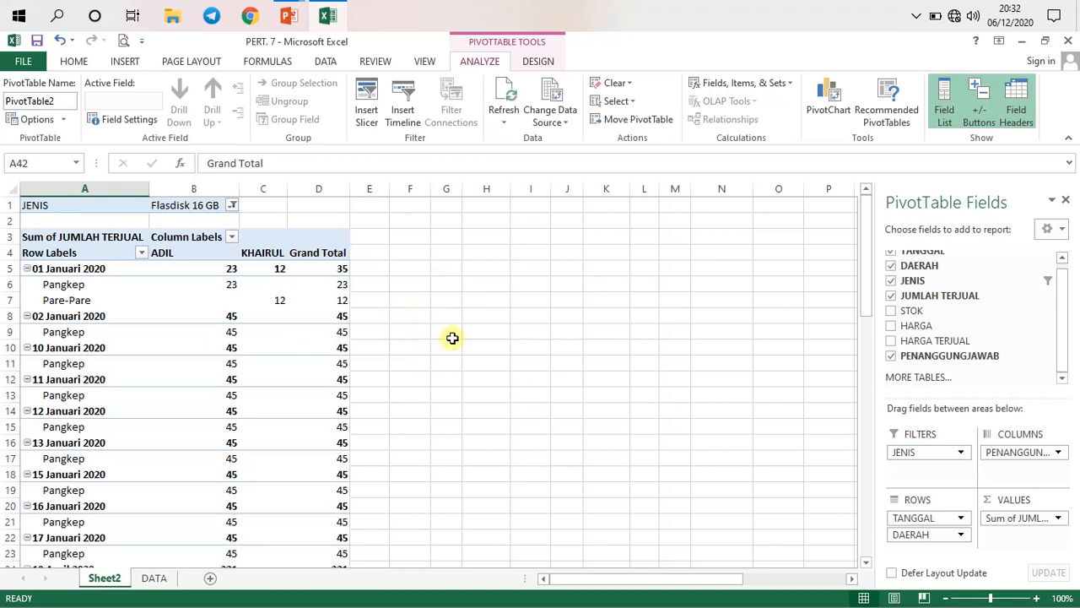
# Compare the Pangkep and Pare-Pare rows under 01 Januari 2020 and inspect the Pare-Pare person in charge's column
pyautogui.click(64, 298)
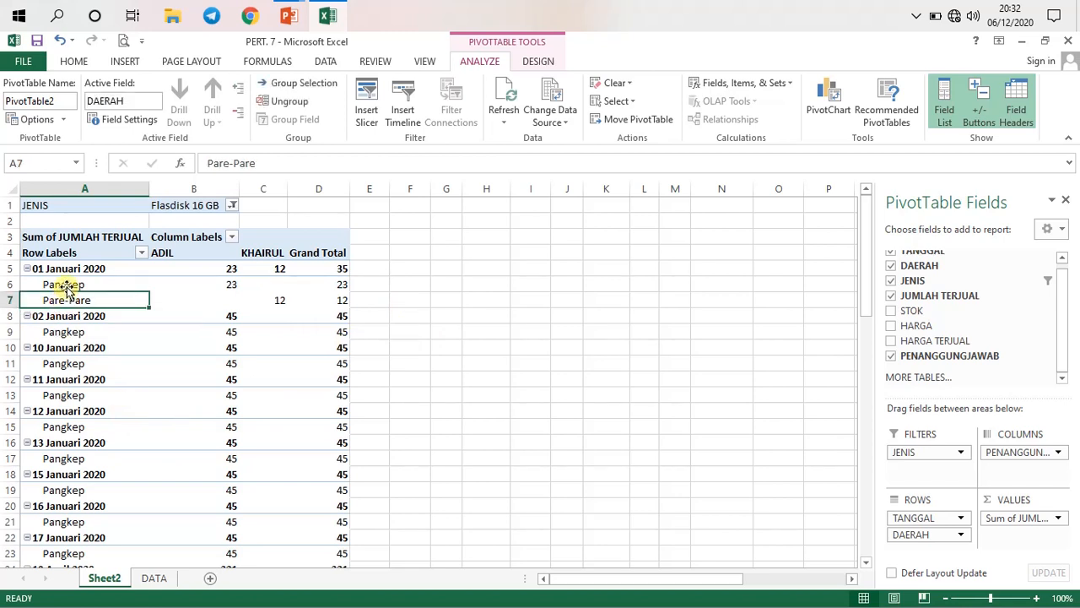
pyautogui.click(66, 286)
pyautogui.click(67, 299)
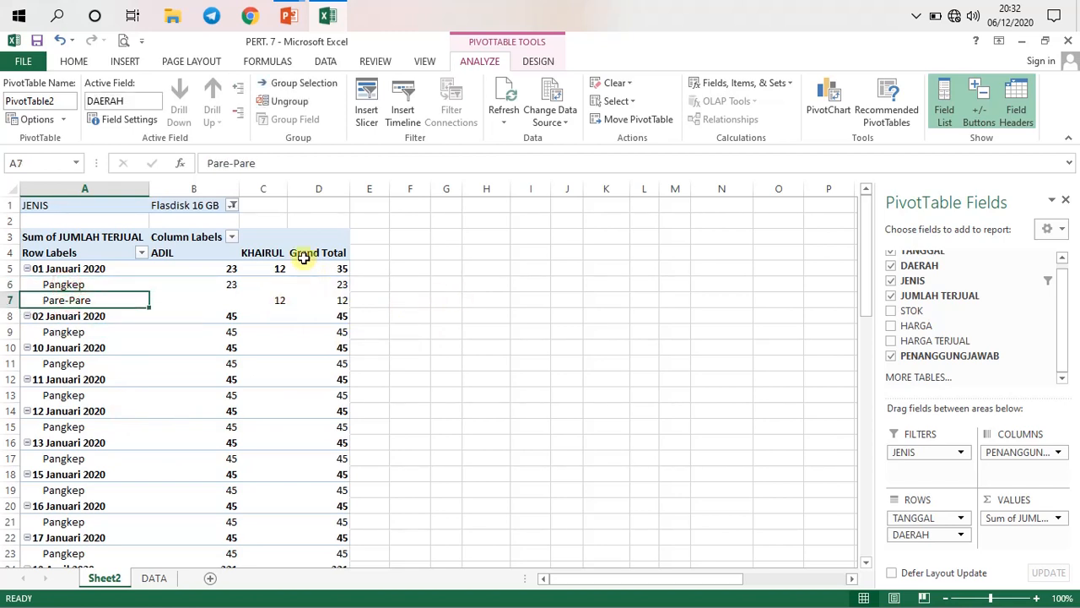
pyautogui.click(103, 285)
pyautogui.click(92, 299)
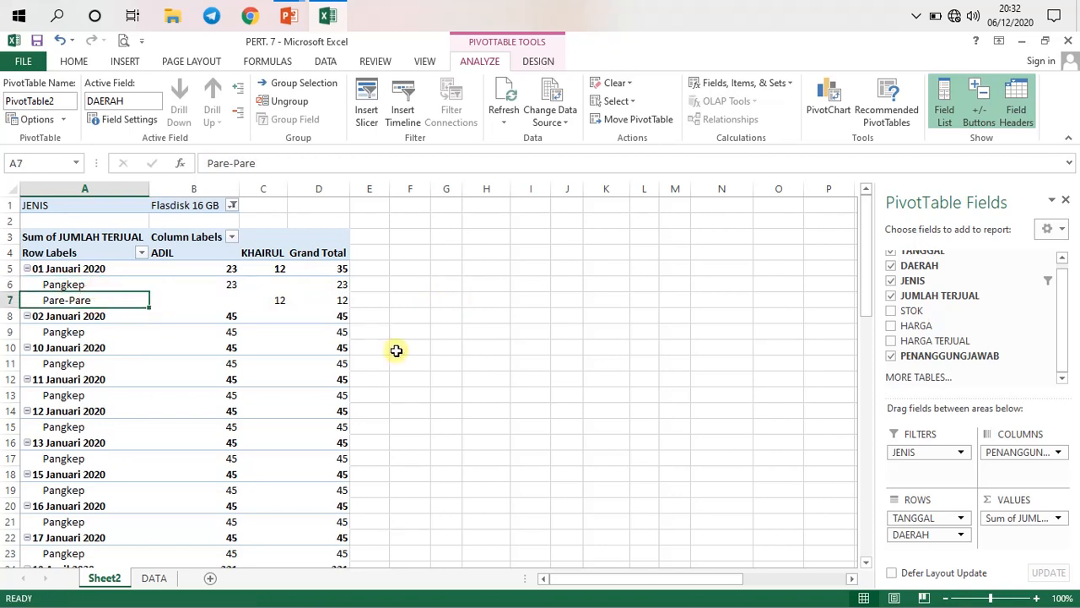
pyautogui.click(293, 300)
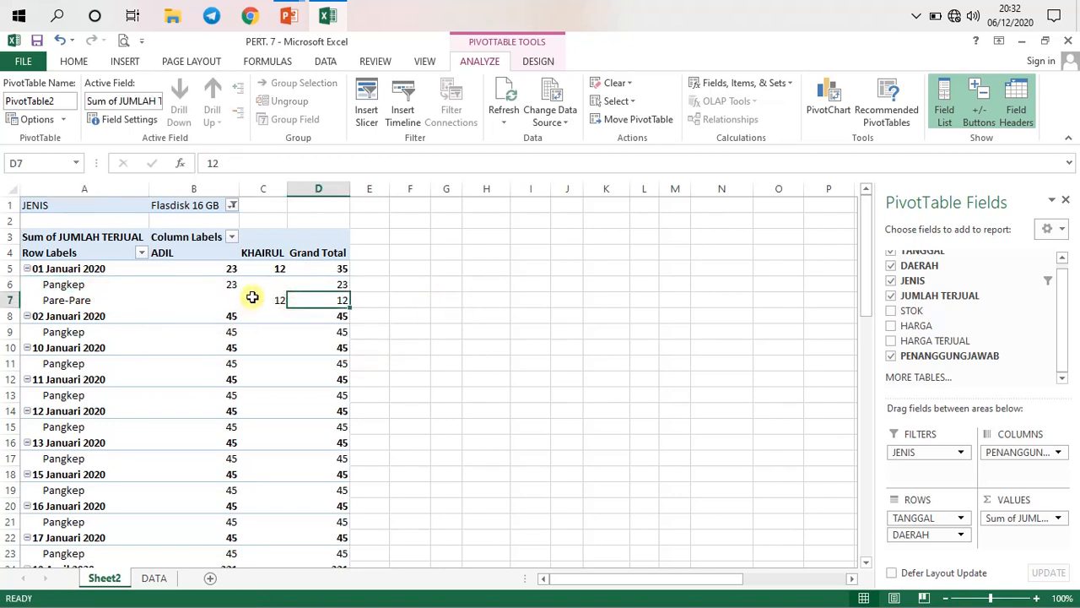
pyautogui.click(261, 247)
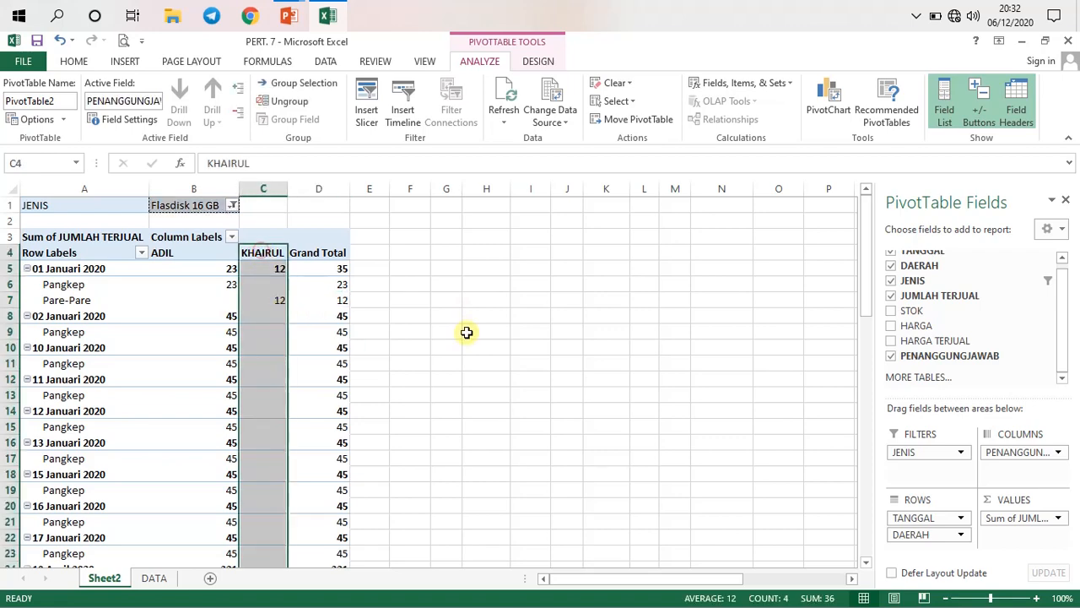
pyautogui.click(466, 331)
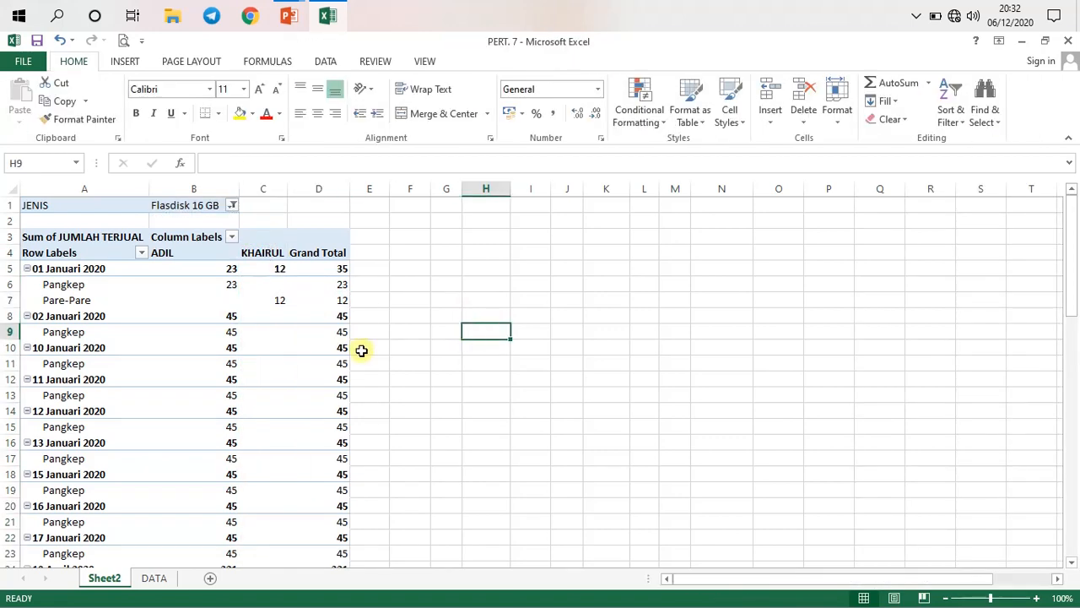
# Examine the Flasdisk 16 GB sales rows for the other dates, including 12, 13 and 15 Januari 2020
pyautogui.click(243, 364)
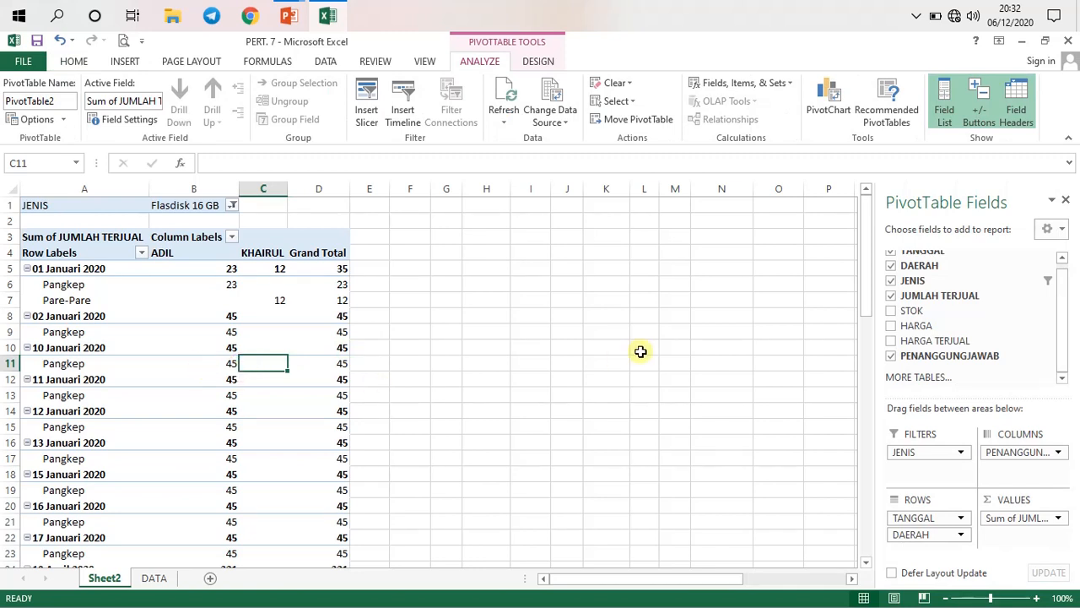
pyautogui.click(173, 410)
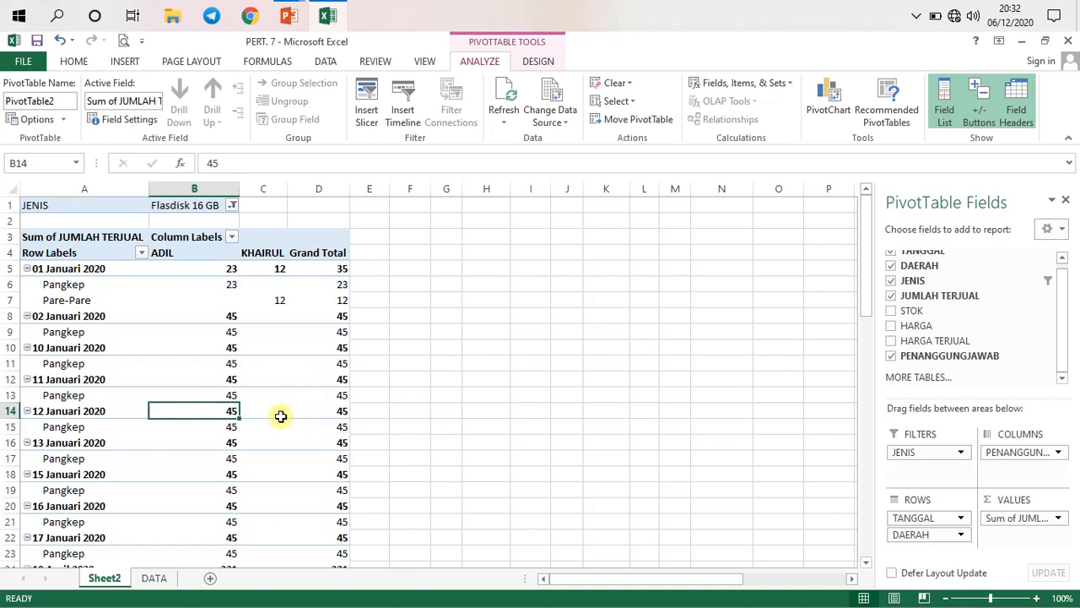
pyautogui.click(108, 411)
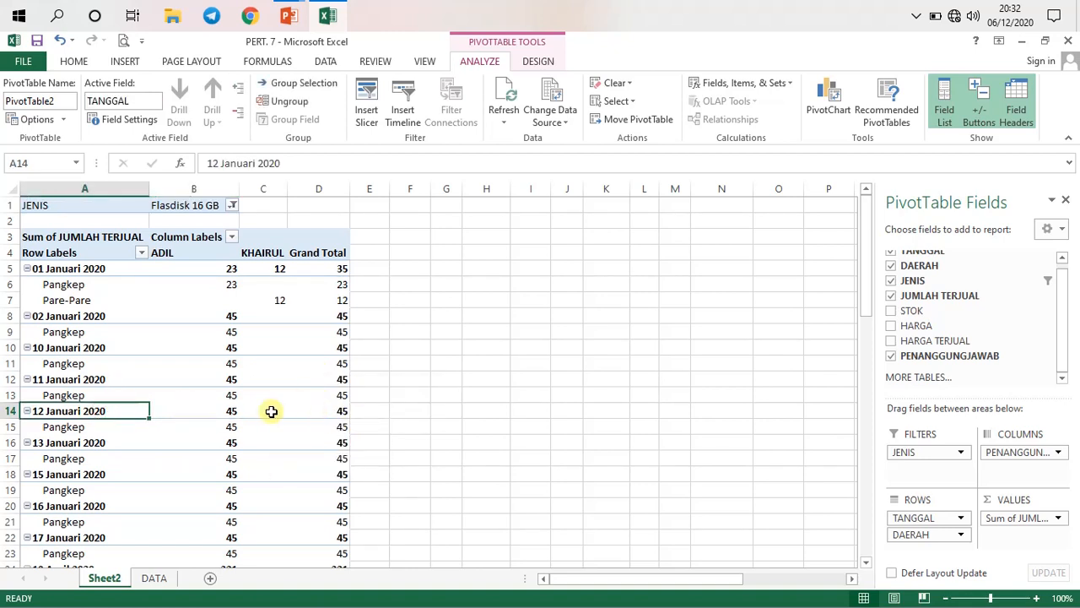
pyautogui.moveTo(285, 423)
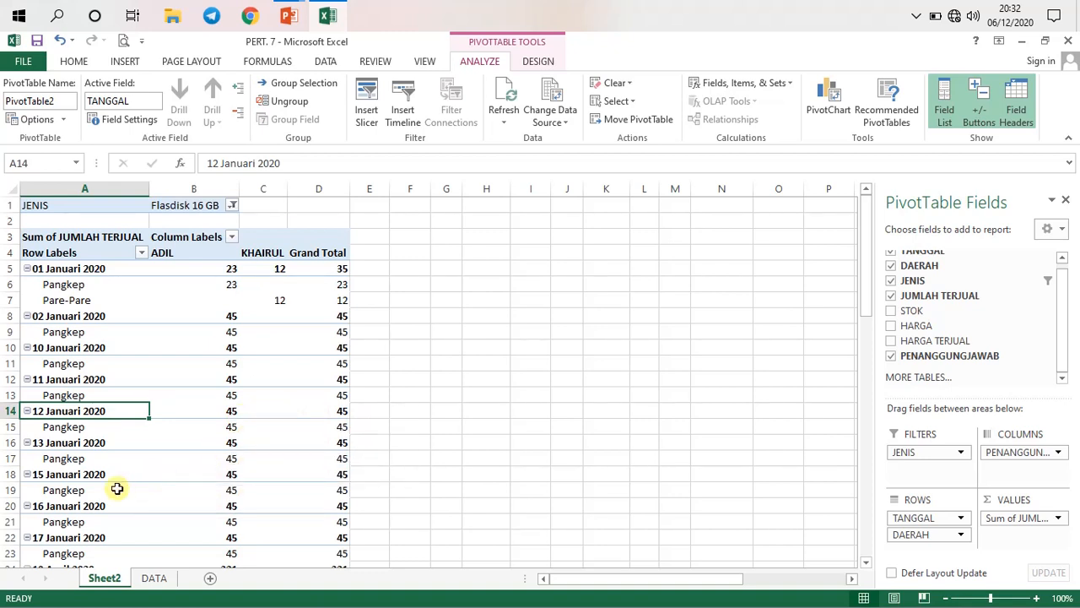
pyautogui.moveTo(102, 490)
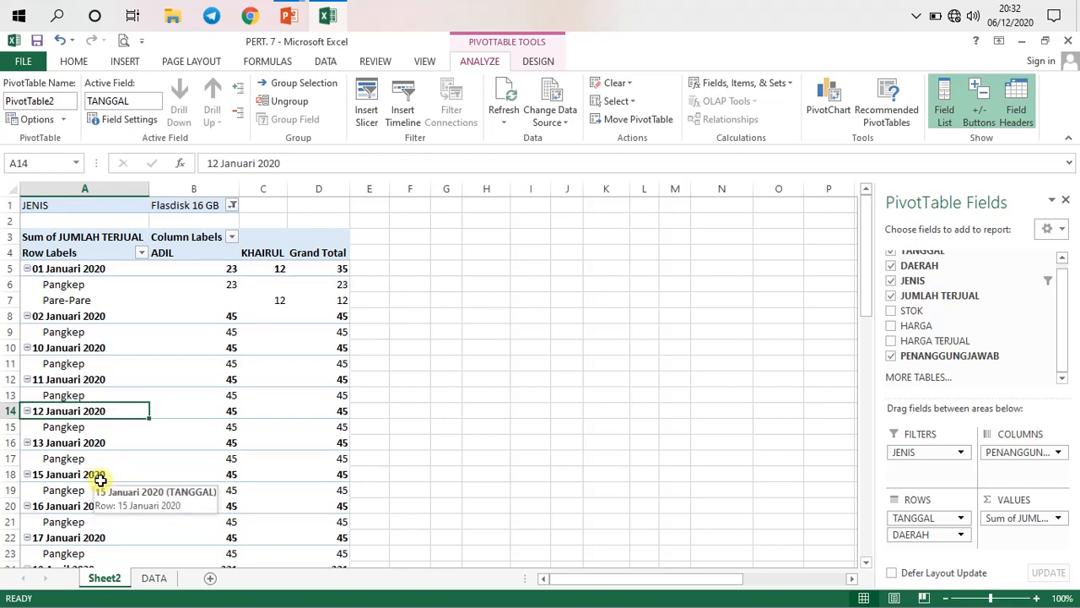
pyautogui.click(102, 475)
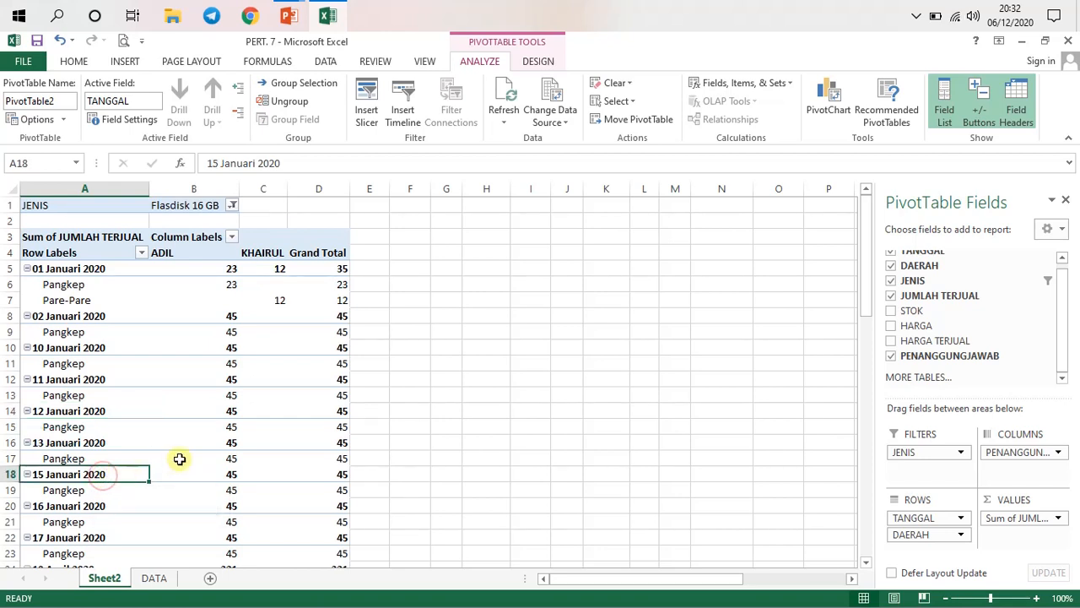
pyautogui.scroll(-6, 178, 458)
pyautogui.scroll(6, 180, 458)
pyautogui.click(164, 396)
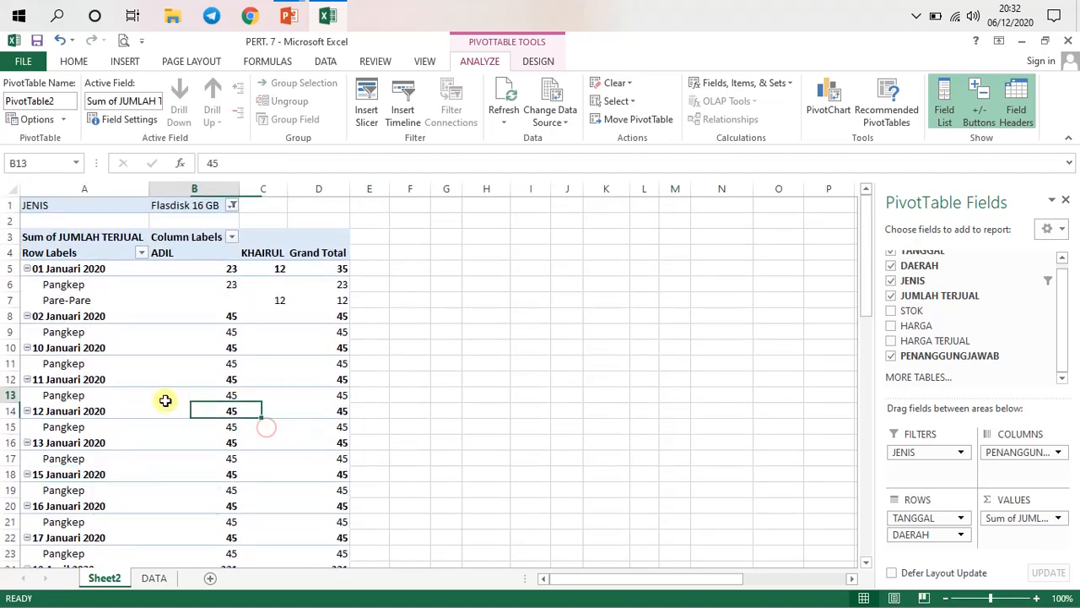
pyautogui.click(279, 441)
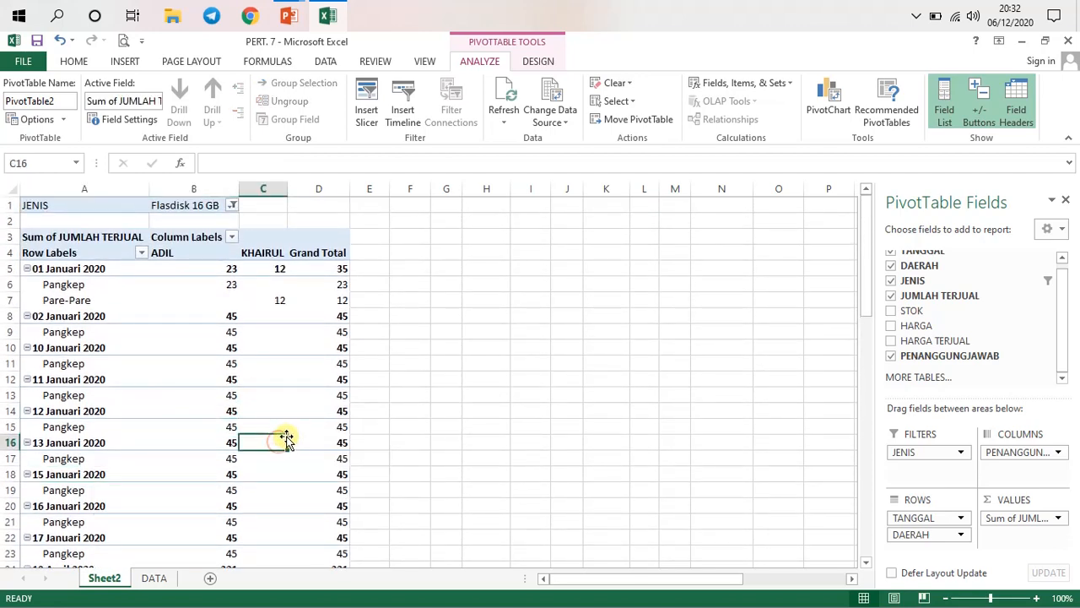
pyautogui.click(211, 457)
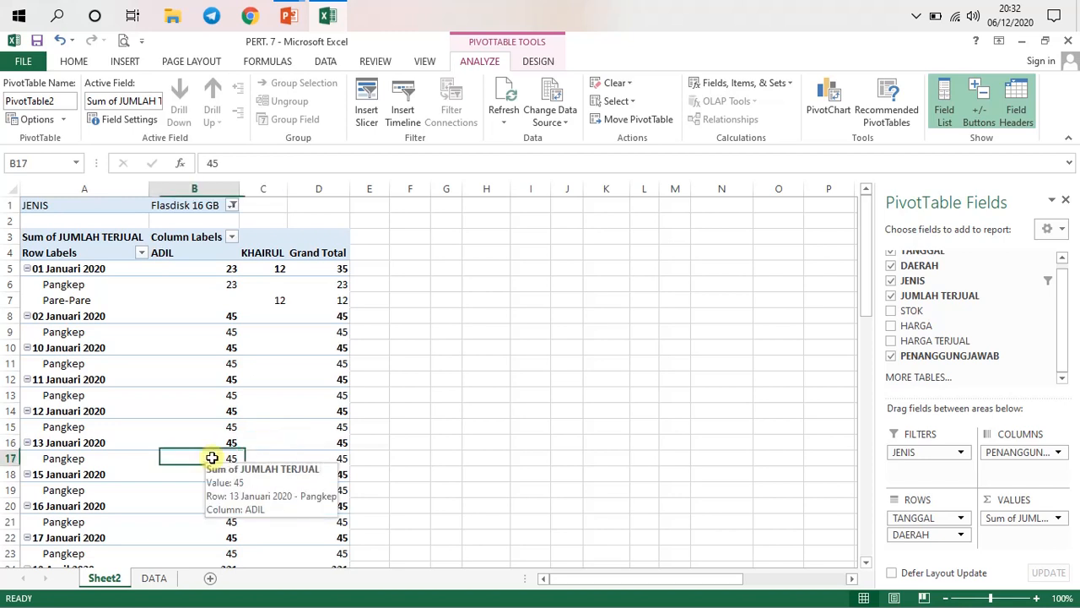
# Add the HARGA TERJUAL field to the pivot table's values and review the results down to the Grand Total row
pyautogui.click(300, 463)
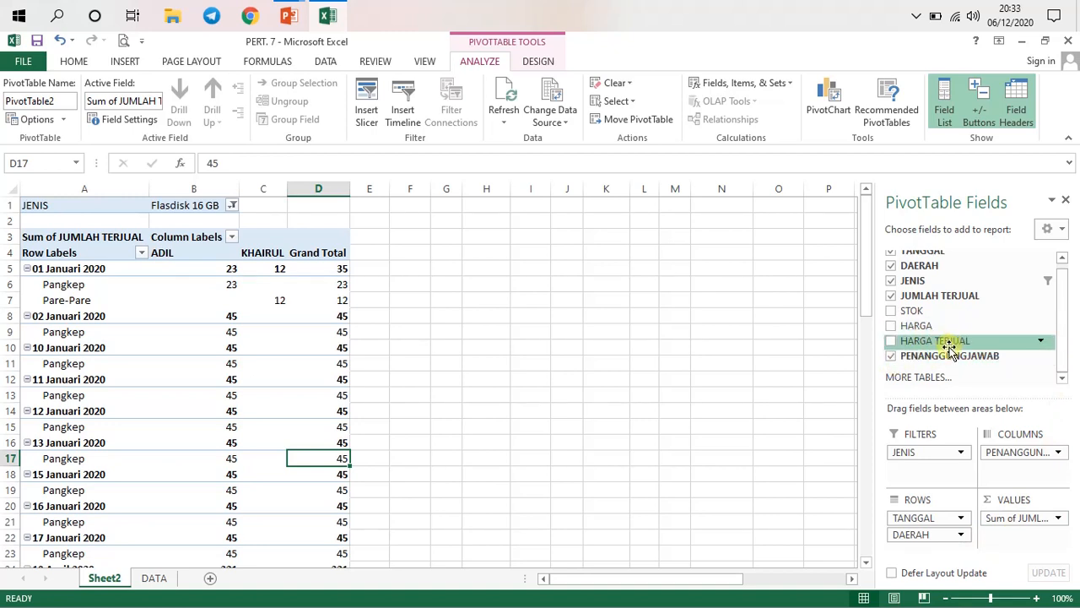
pyautogui.click(892, 342)
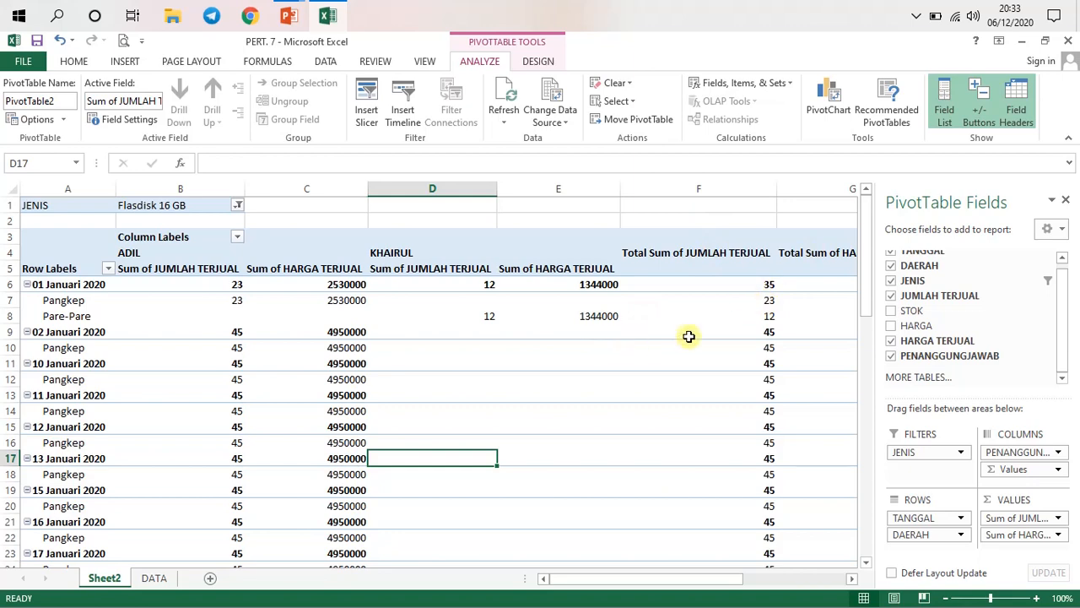
pyautogui.scroll(-4, 750, 329)
pyautogui.scroll(-8, 750, 328)
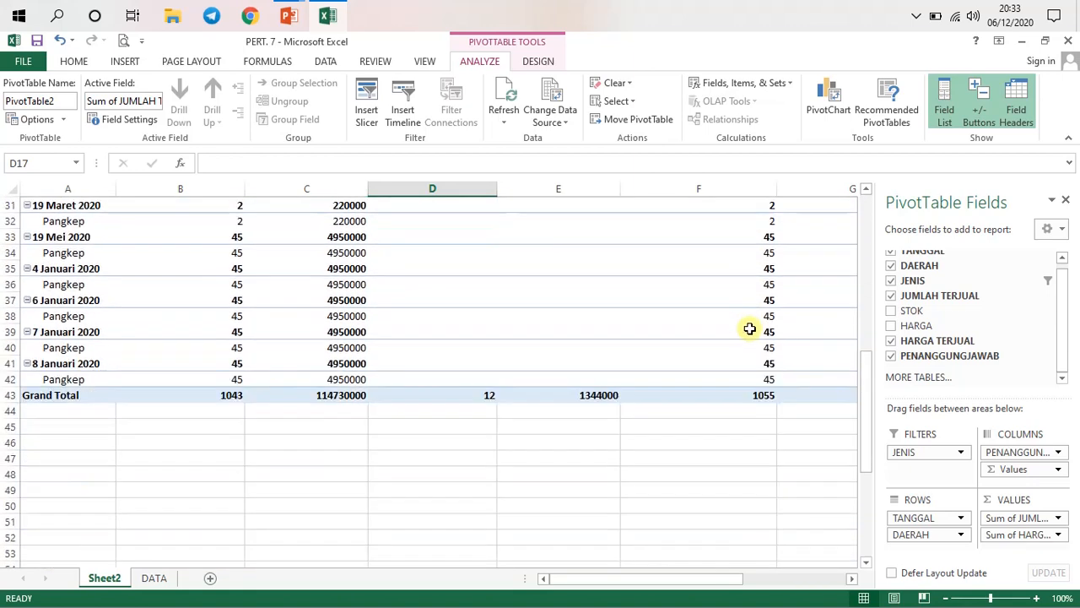
pyautogui.scroll(12, 750, 329)
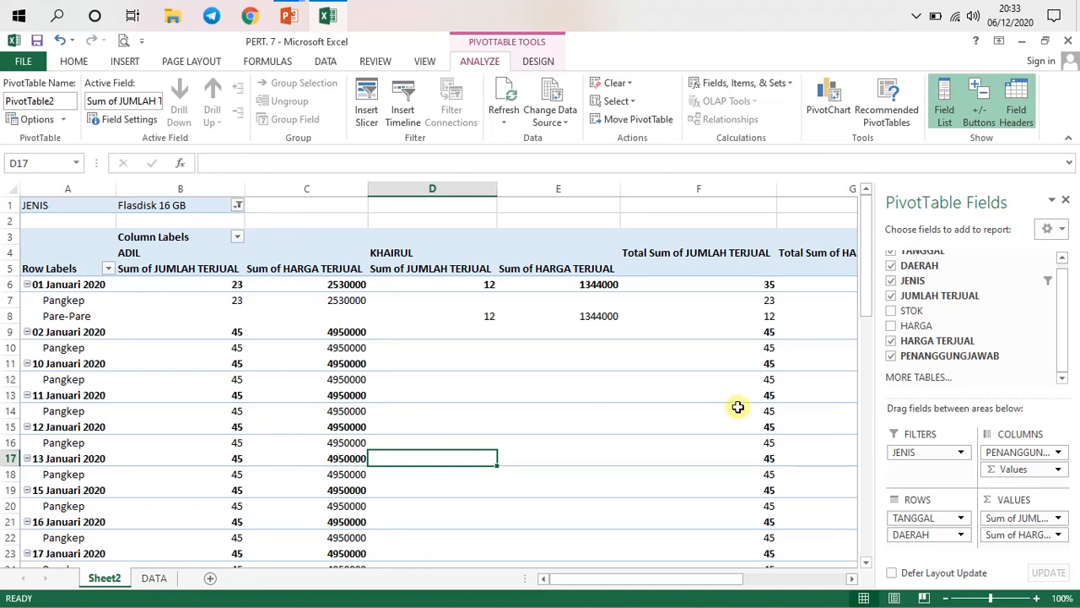
pyautogui.scroll(-3, 738, 405)
pyautogui.scroll(3, 738, 405)
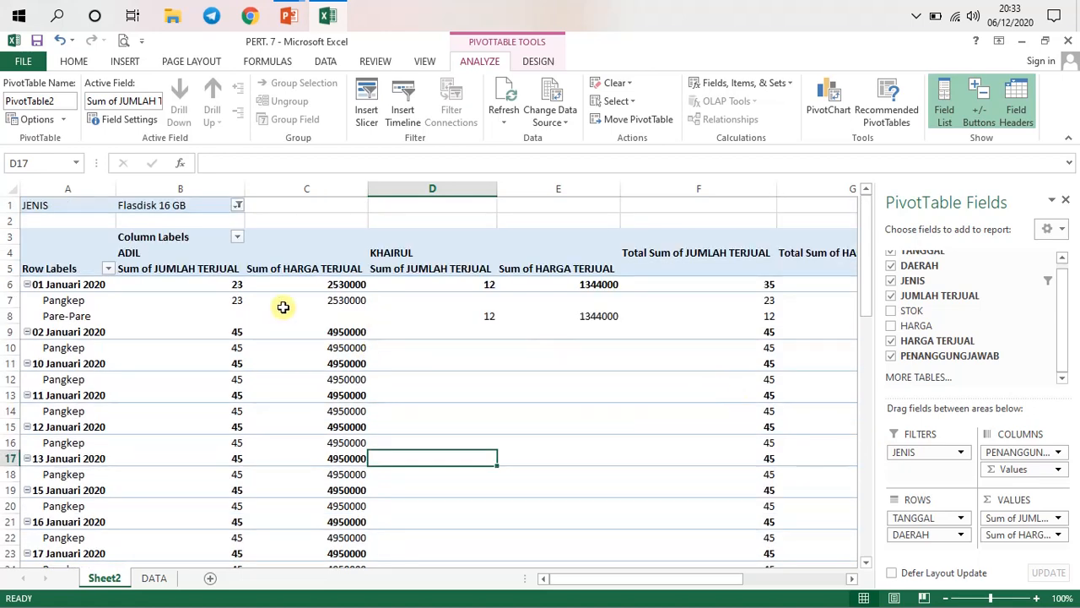
# Set the JENIS filter to allow multiple items and include all product types
pyautogui.click(238, 205)
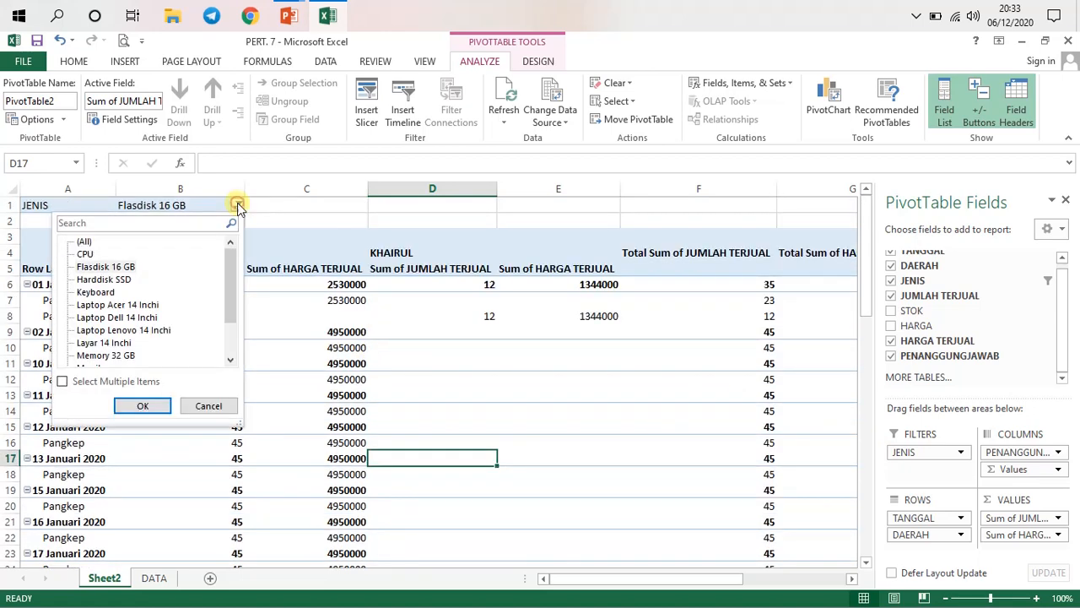
pyautogui.click(61, 381)
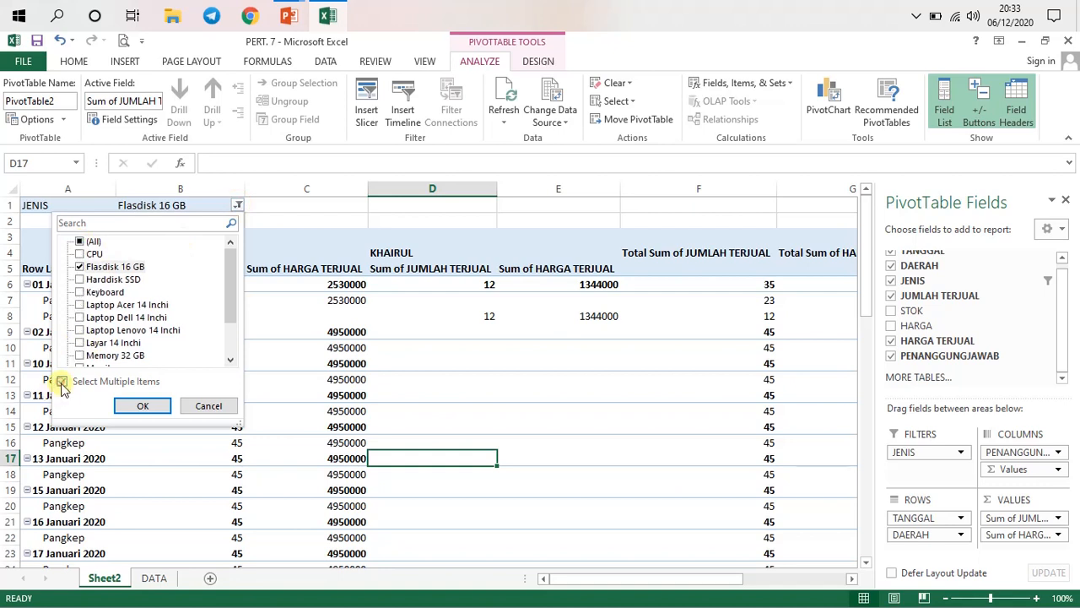
pyautogui.click(92, 241)
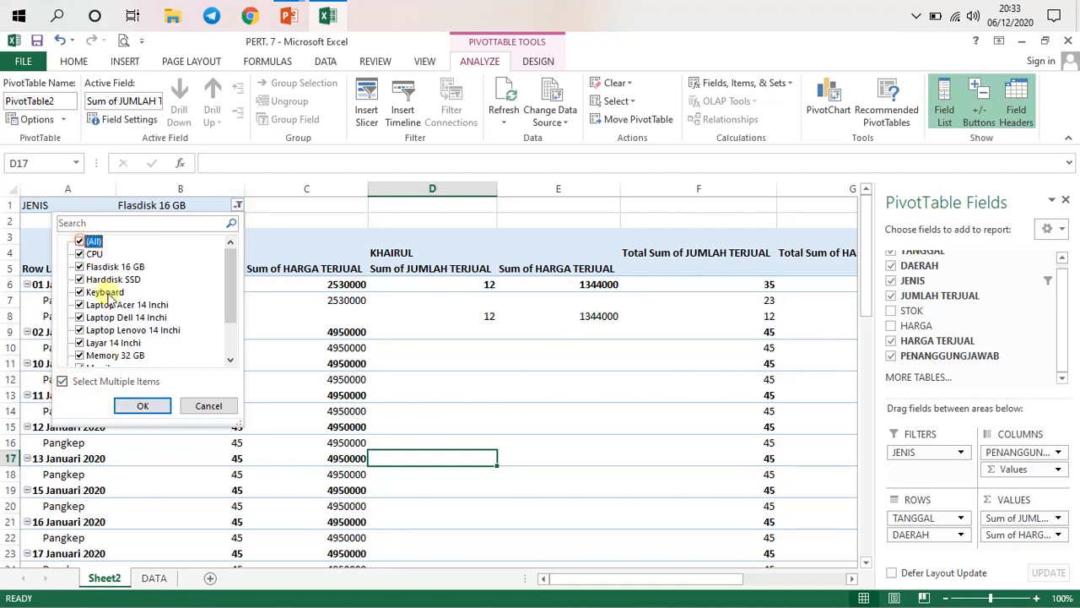
pyautogui.click(143, 406)
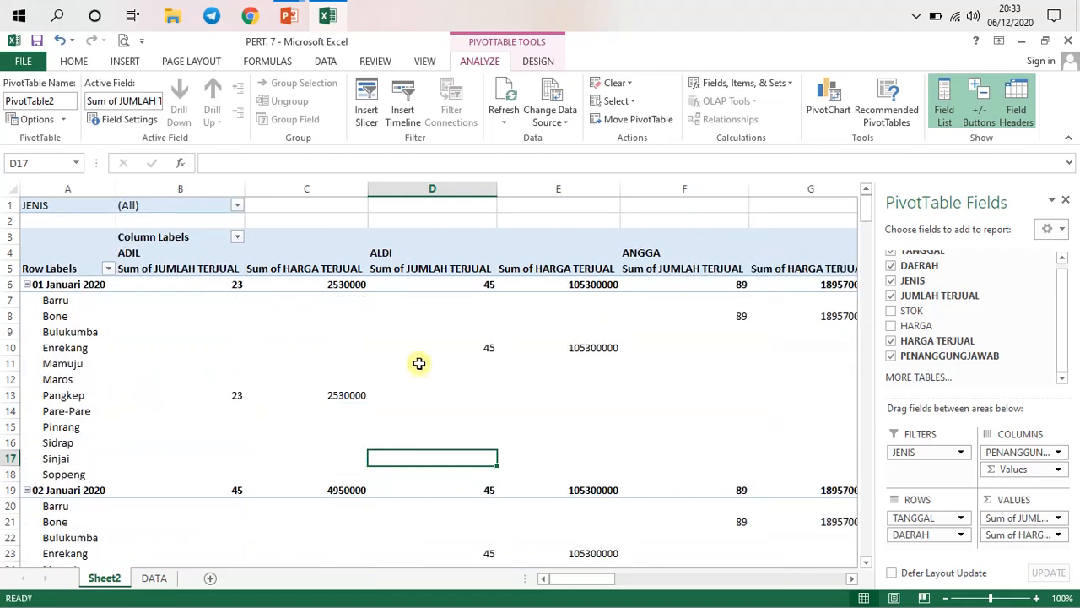
# Compare the Sum of JUMLAH TERJUAL and Sum of HARGA TERJUAL columns under the first two persons in charge
pyautogui.click(159, 254)
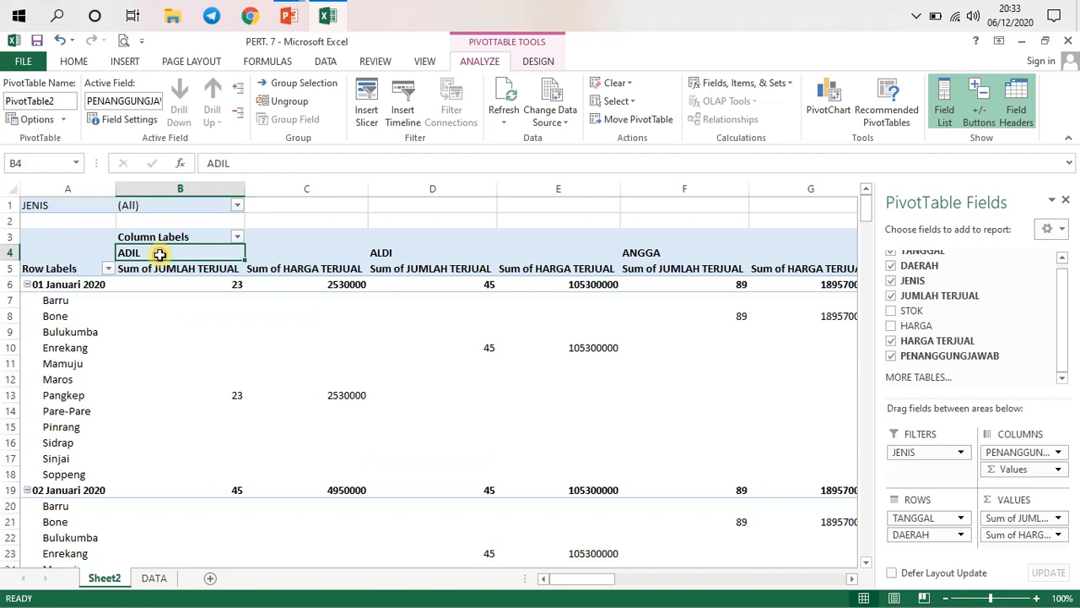
pyautogui.click(390, 252)
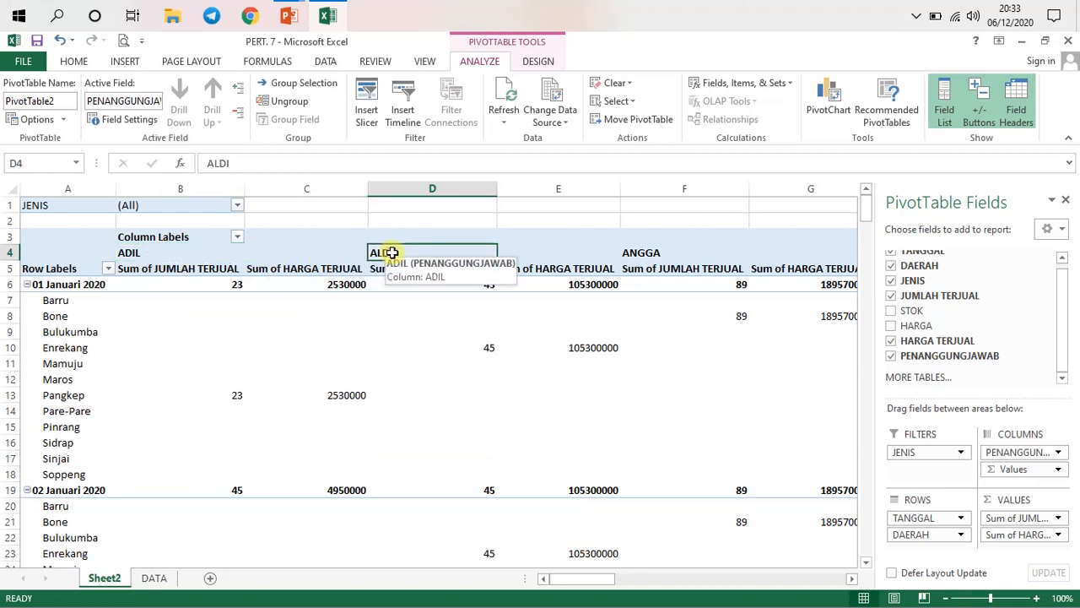
pyautogui.click(197, 263)
pyautogui.click(211, 285)
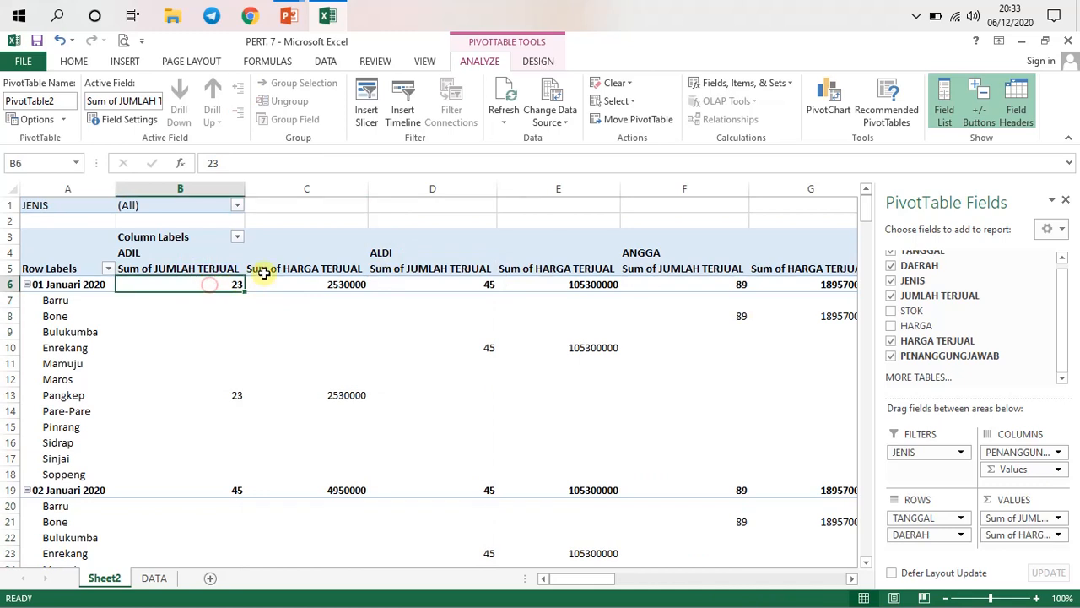
pyautogui.click(207, 263)
pyautogui.click(215, 270)
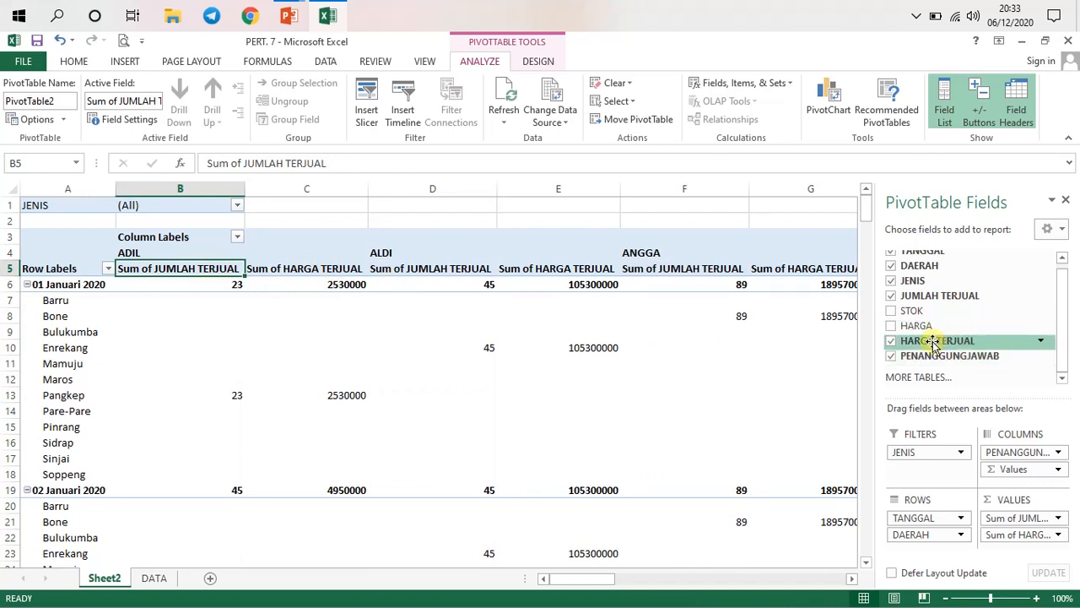
pyautogui.click(446, 286)
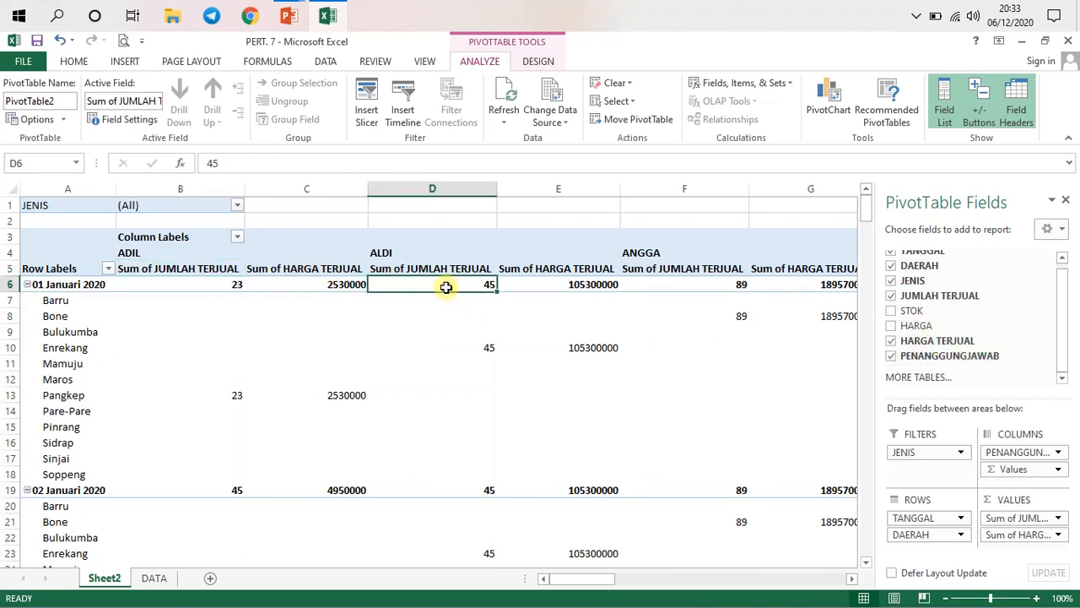
pyautogui.click(442, 269)
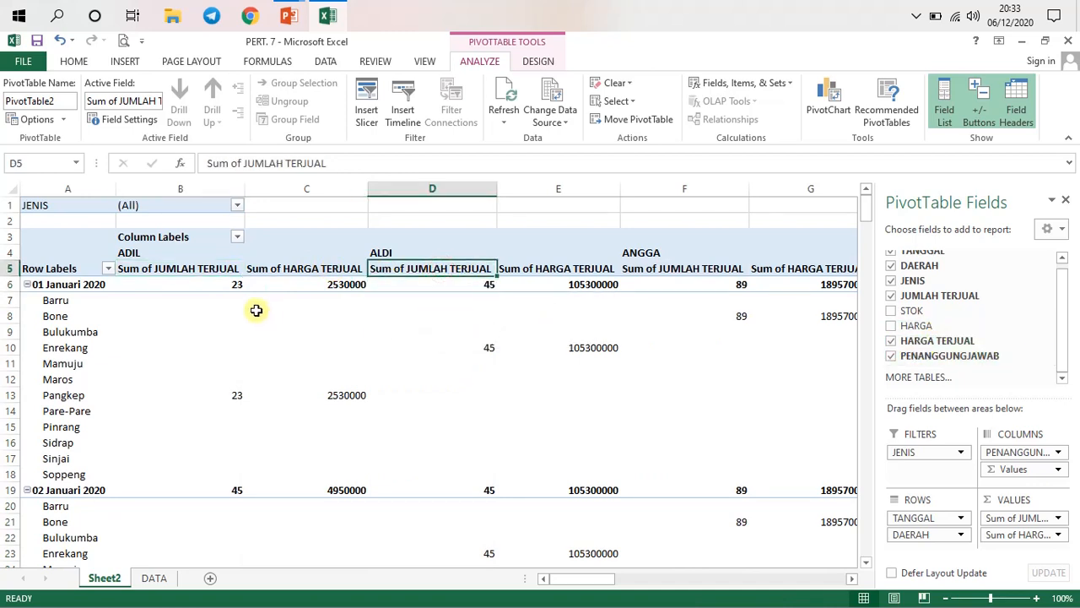
# View the value field settings of Sum of JUMLAH TERJUAL without changing them
pyautogui.click(189, 273)
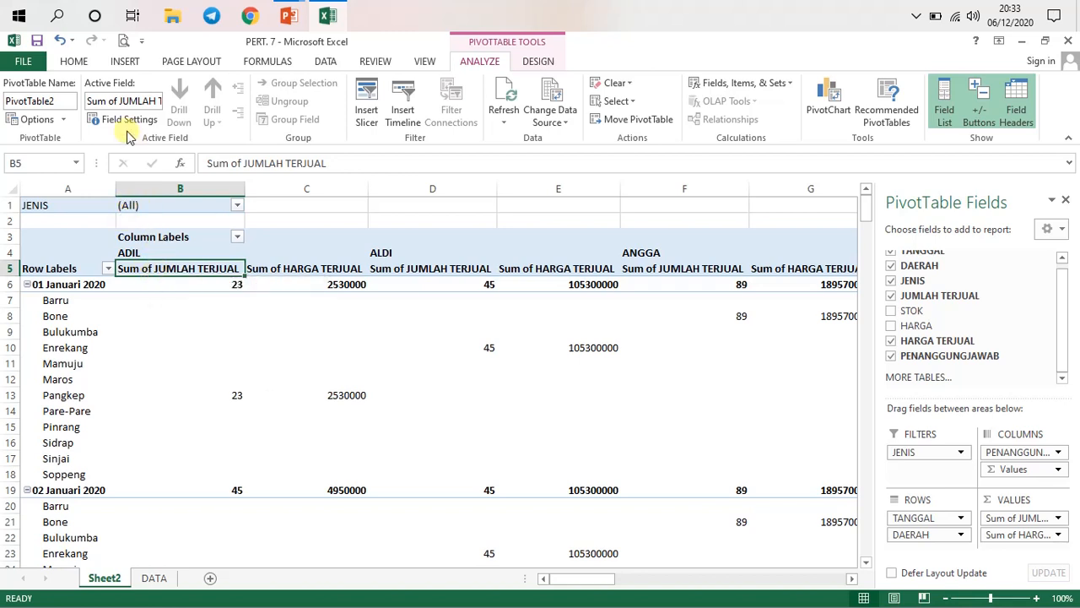
pyautogui.click(301, 270)
pyautogui.click(219, 269)
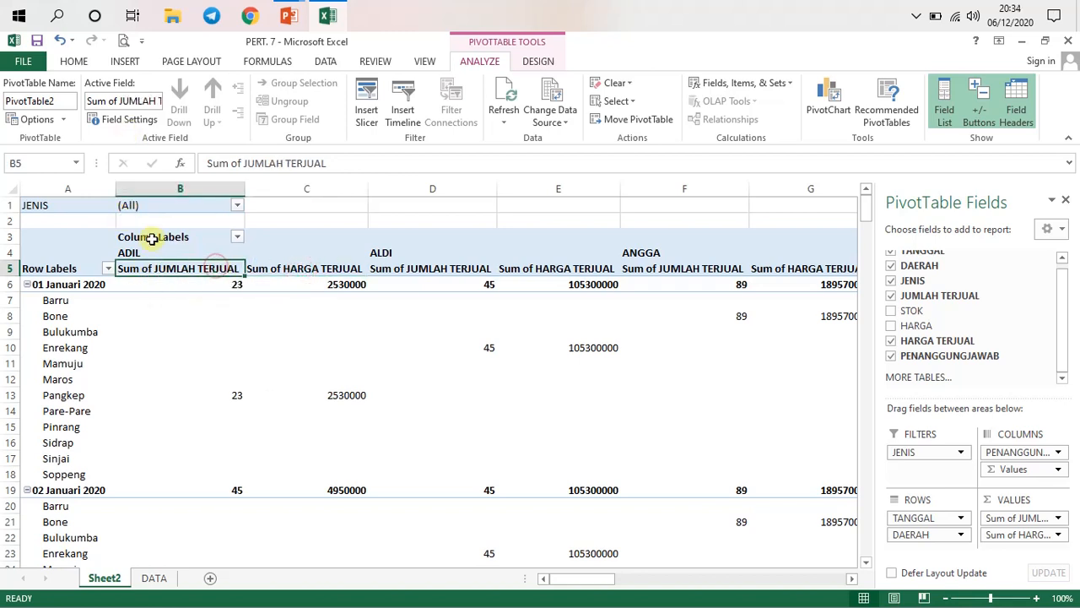
pyautogui.click(118, 125)
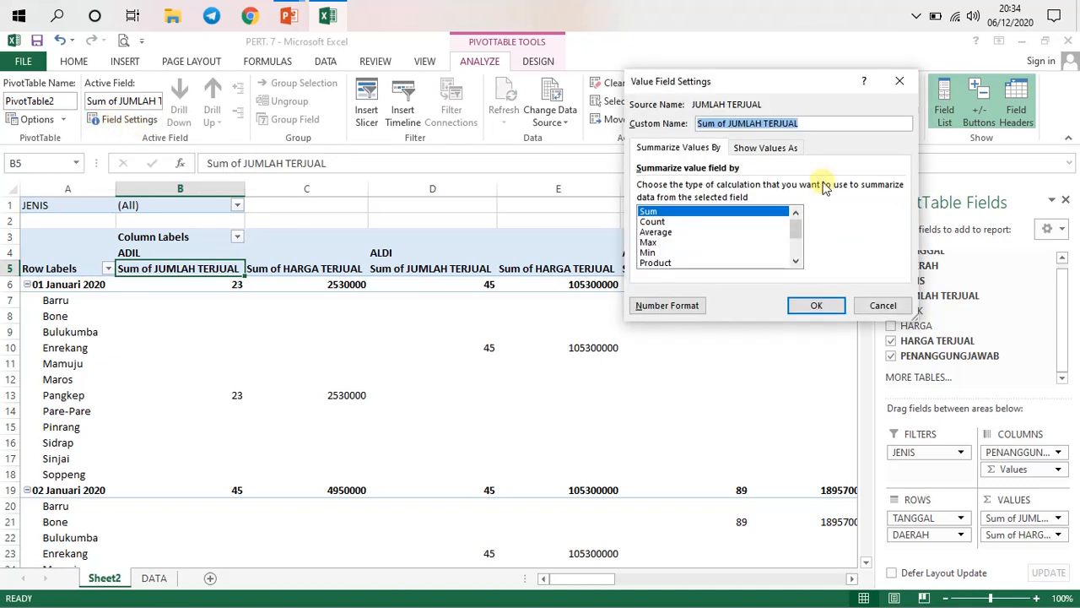
pyautogui.click(899, 81)
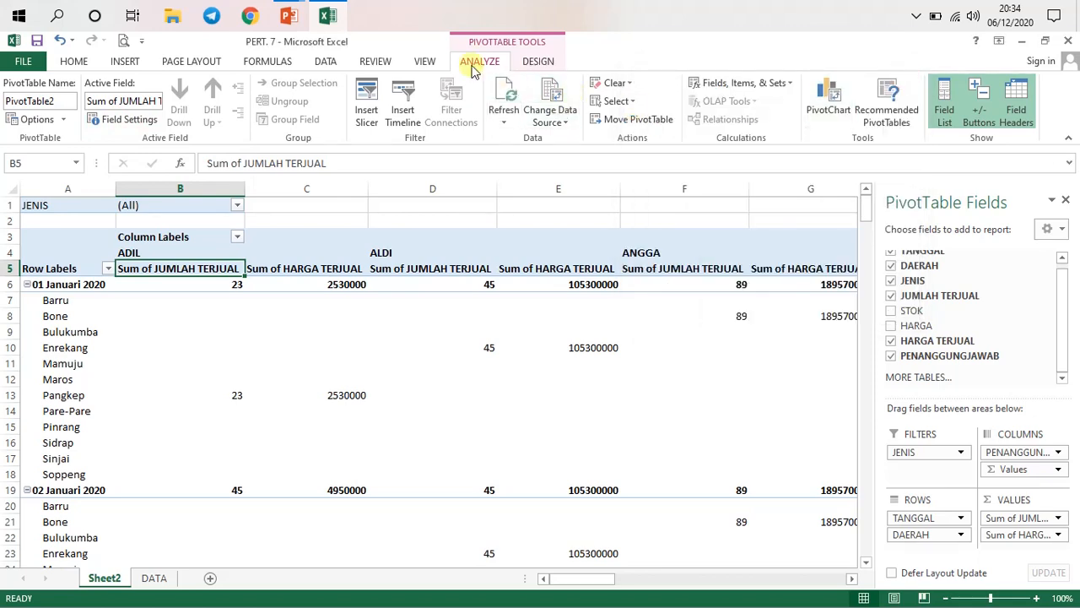
# Rename the Sum of HARGA TERJUAL value field as Jumlah and check its column header beside Sum of JUMLAH TERJUAL
pyautogui.click(113, 119)
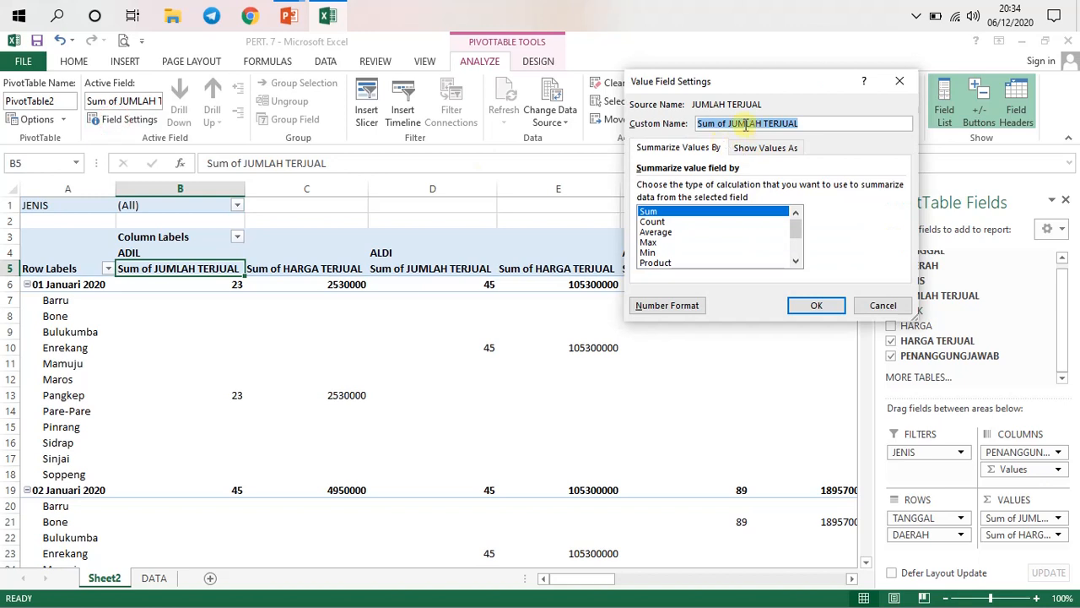
pyautogui.click(730, 123)
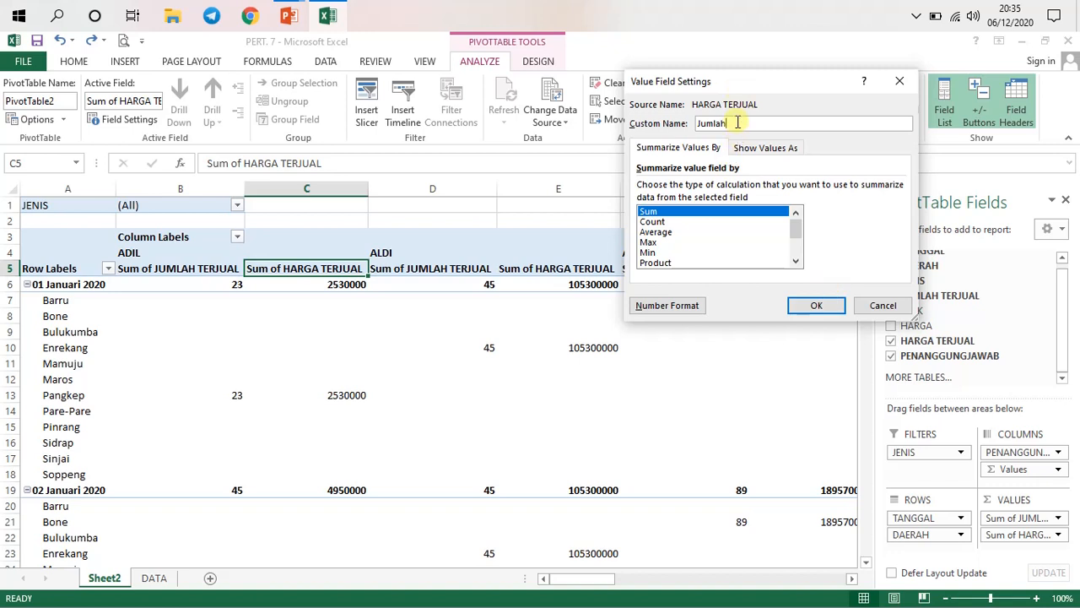
pyautogui.click(819, 306)
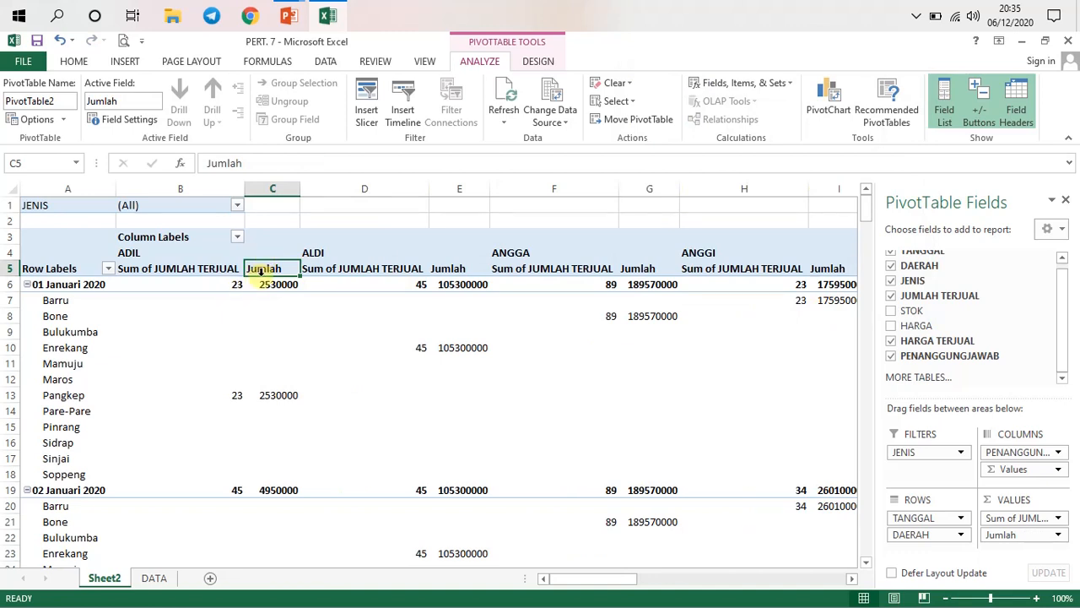
pyautogui.click(217, 272)
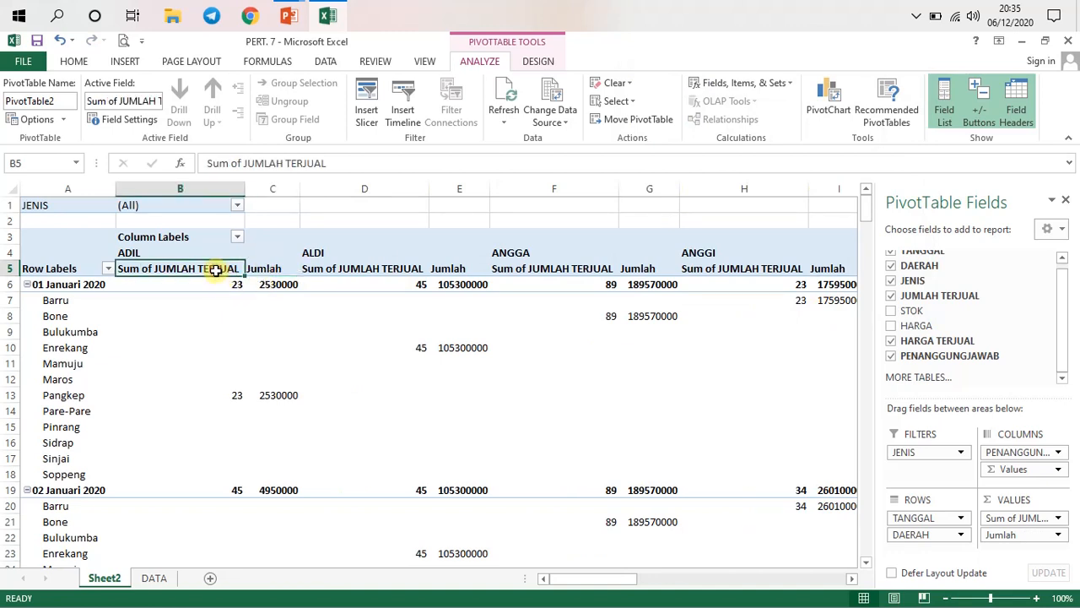
pyautogui.click(259, 268)
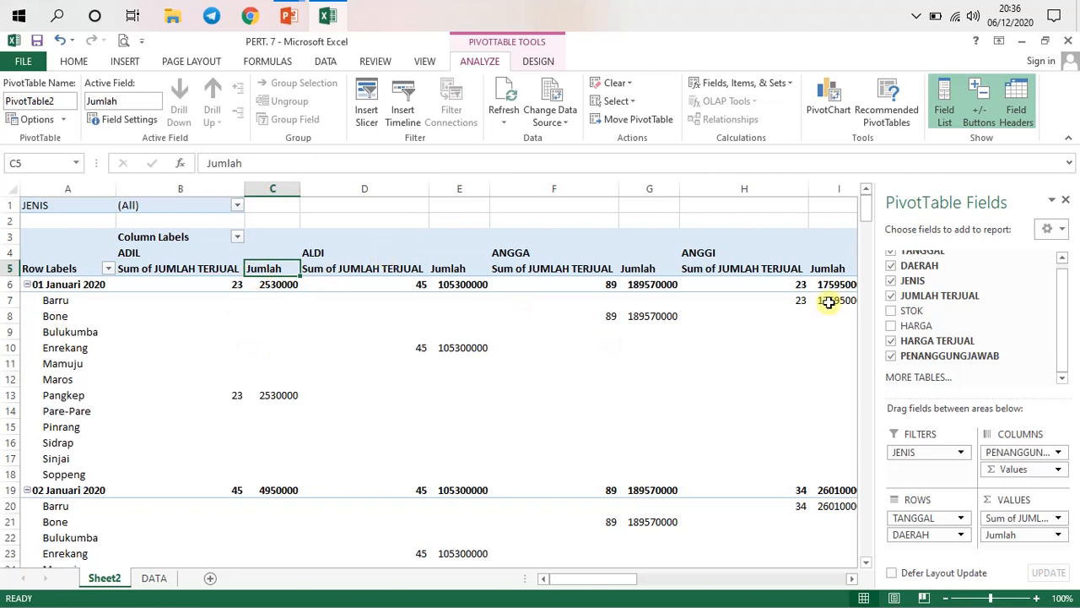
# Try adding the HARGA and STOK fields to the pivot table's values, then take STOK out again
pyautogui.click(367, 397)
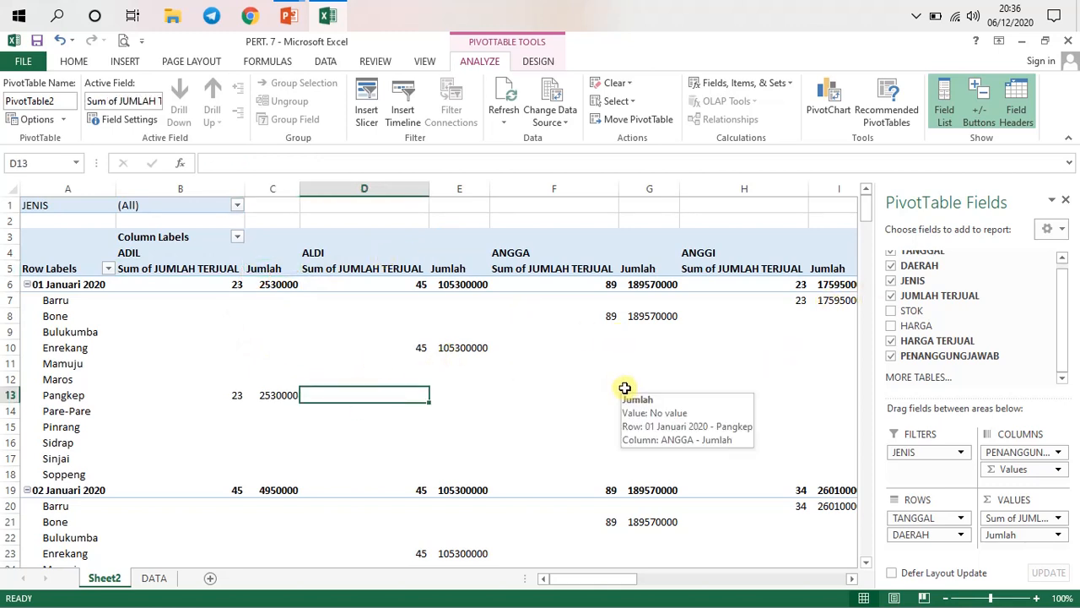
pyautogui.click(892, 327)
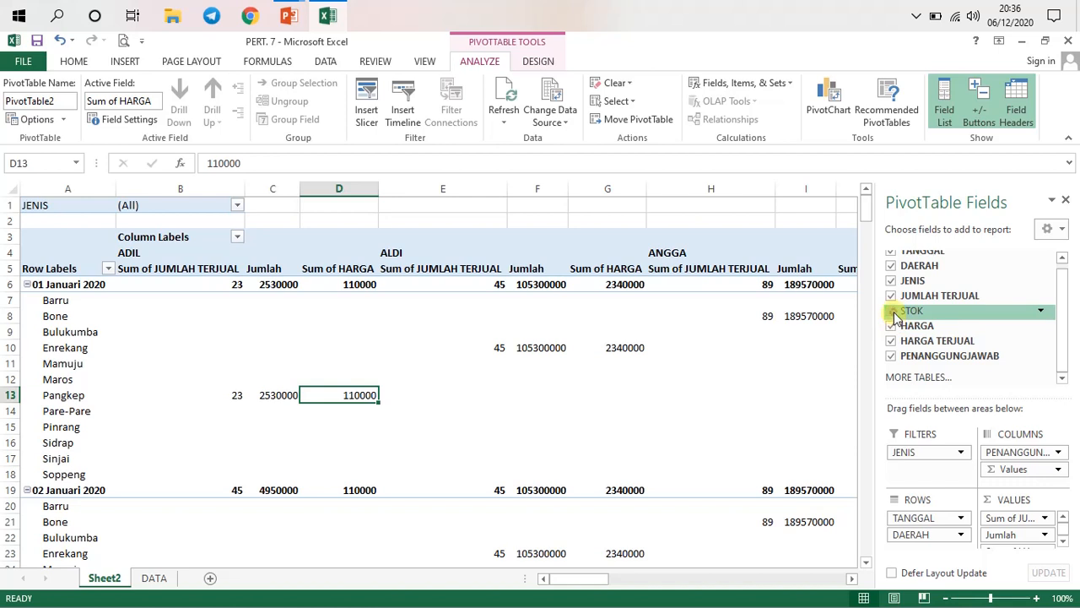
pyautogui.click(892, 311)
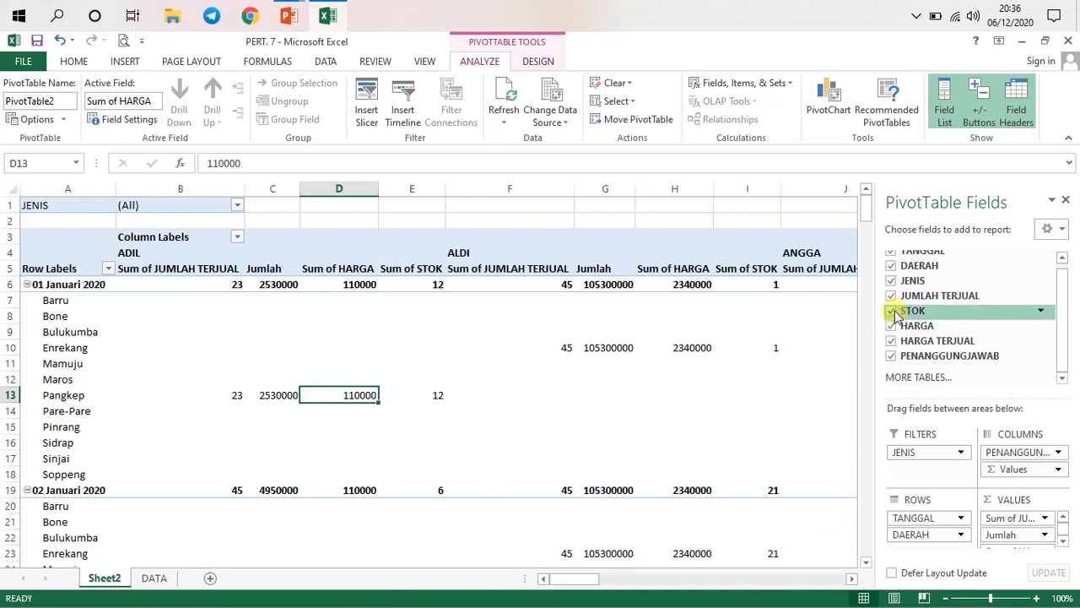
pyautogui.click(892, 310)
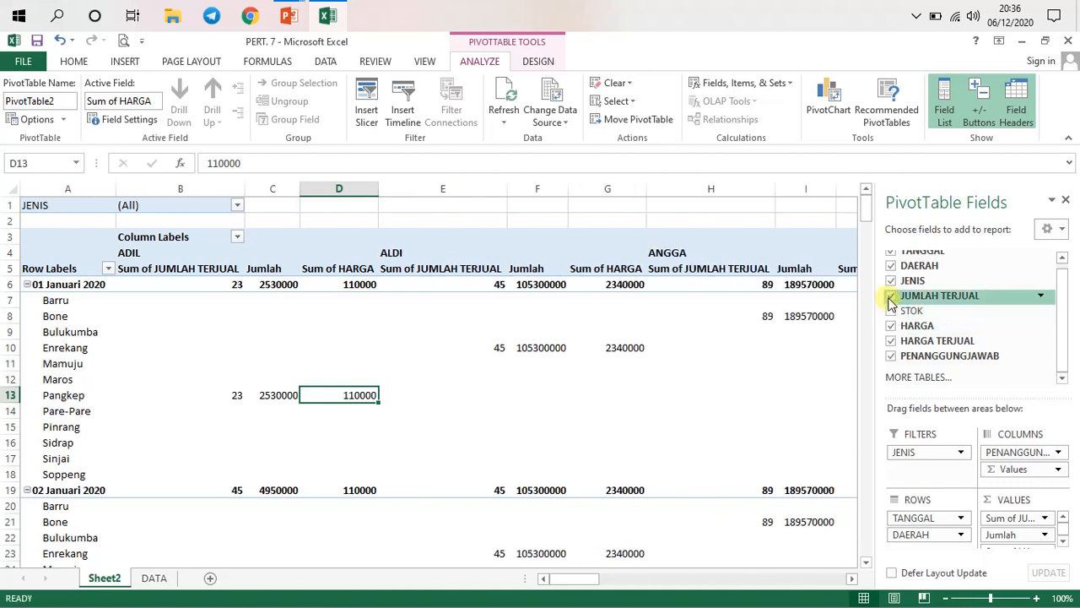
# Remove JUMLAH TERJUAL and HARGA from the pivot table's values, keeping only Jumlah
pyautogui.click(891, 296)
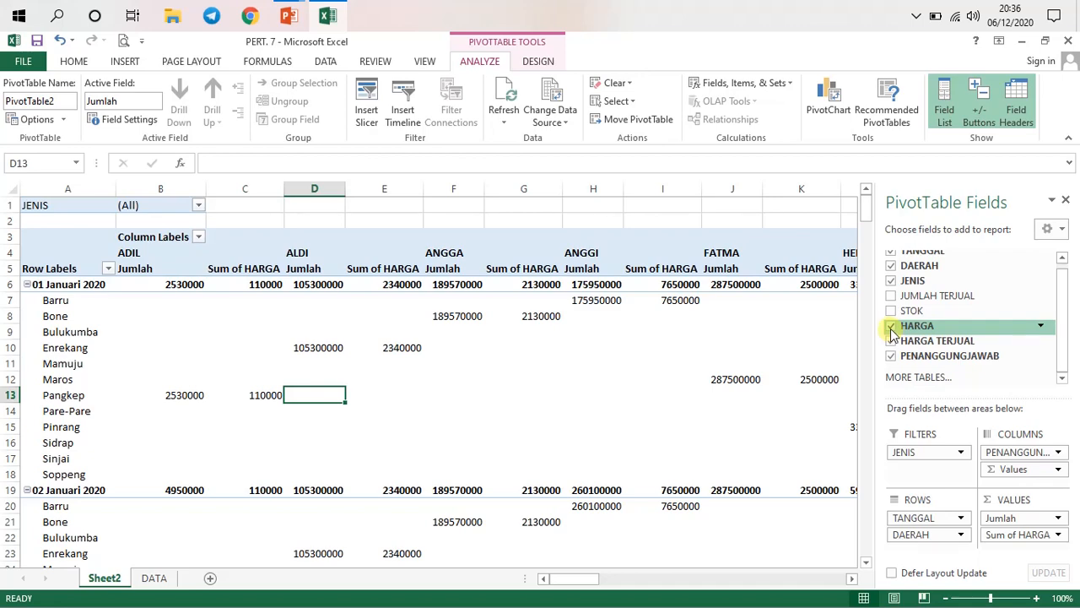
pyautogui.click(892, 331)
pyautogui.scroll(-5, 557, 392)
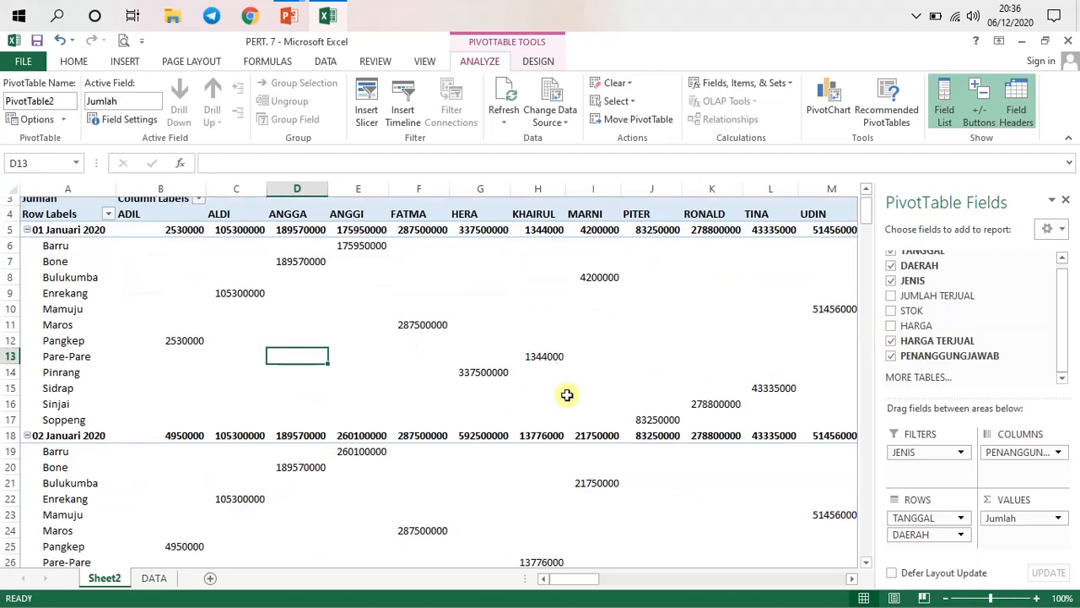
pyautogui.scroll(5, 496, 412)
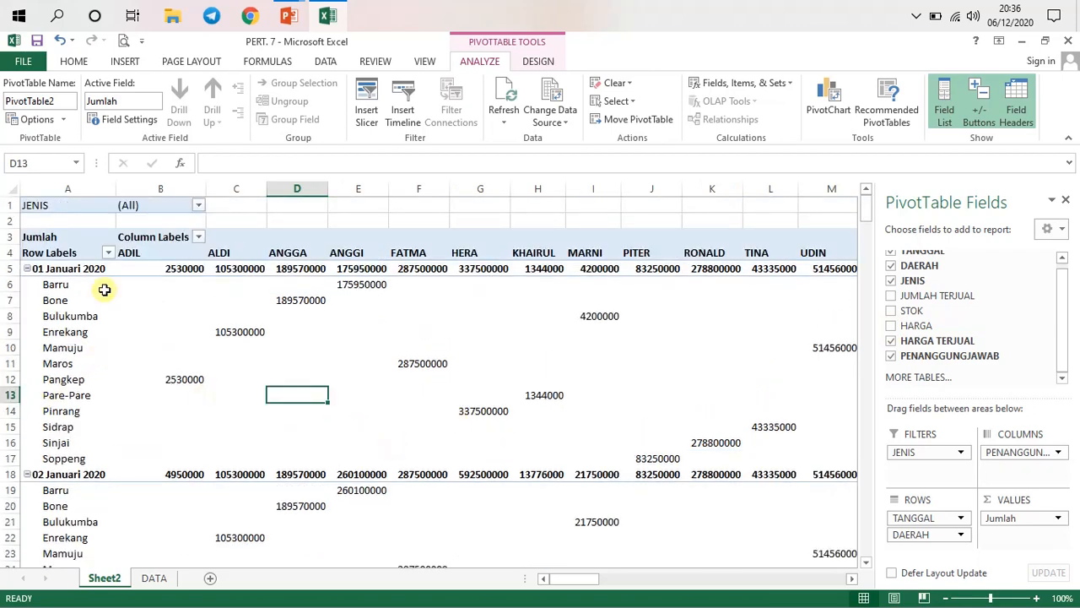
# Examine the first person in charge's Jumlah column against the regions Barru to Soppeng under 01 Januari 2020
pyautogui.click(156, 253)
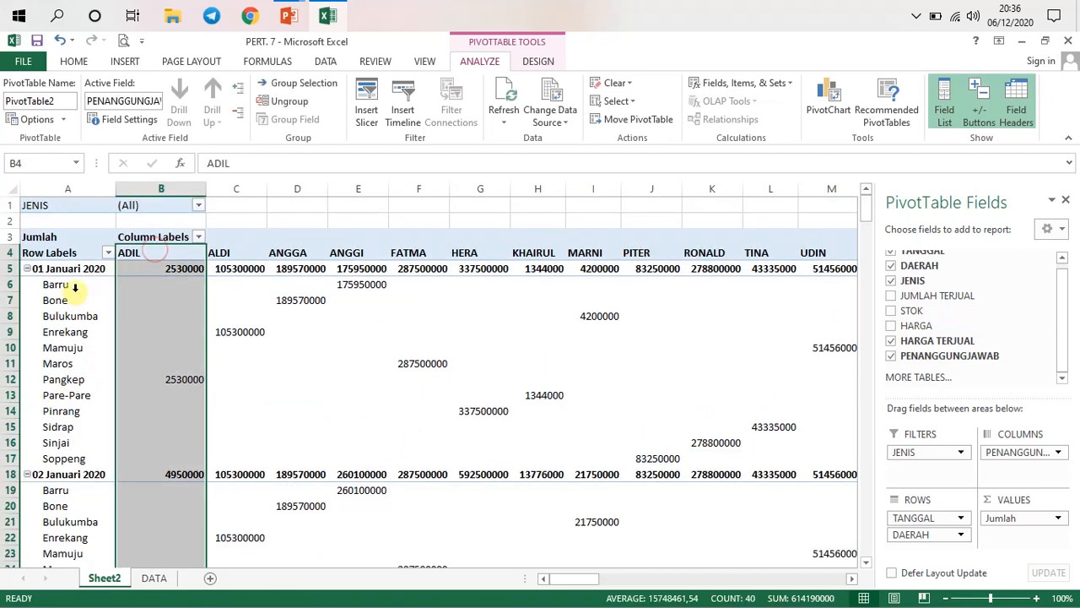
pyautogui.click(71, 294)
pyautogui.click(82, 270)
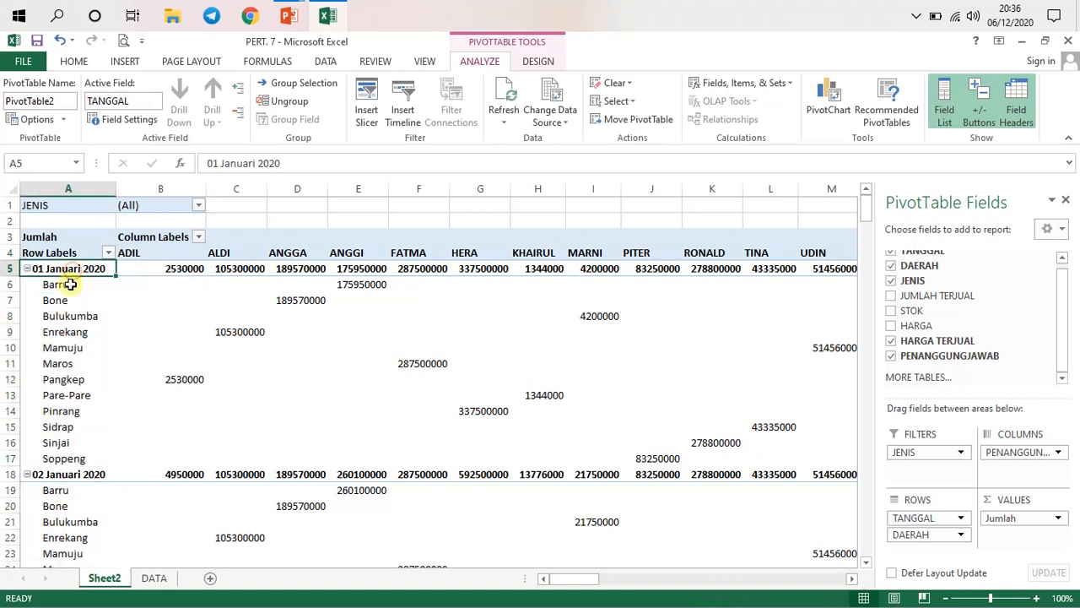
pyautogui.moveTo(57, 285); pyautogui.dragTo(75, 460)
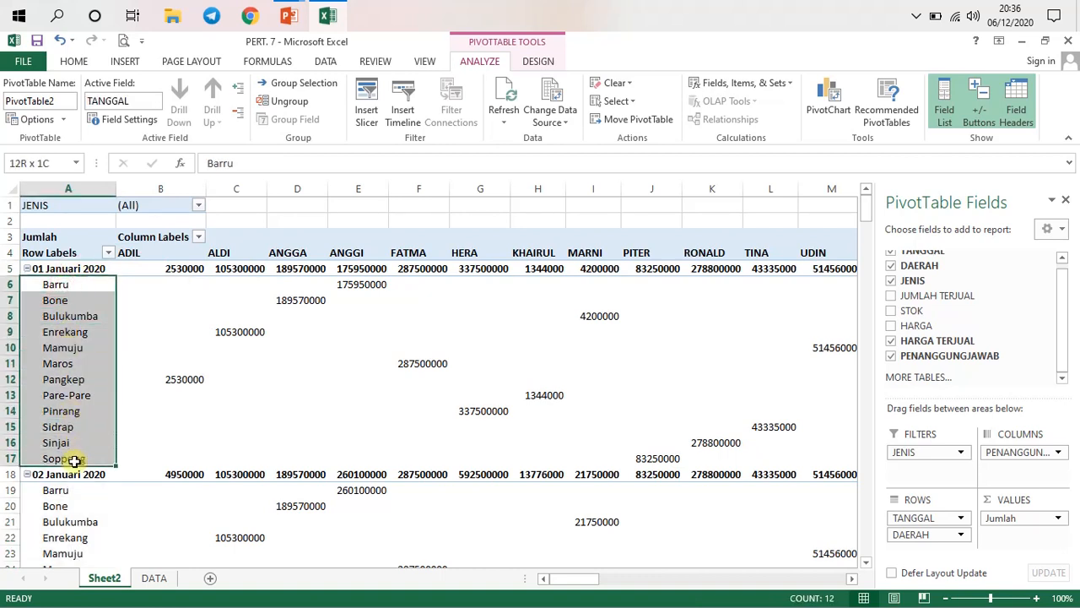
pyautogui.click(157, 287)
pyautogui.click(172, 247)
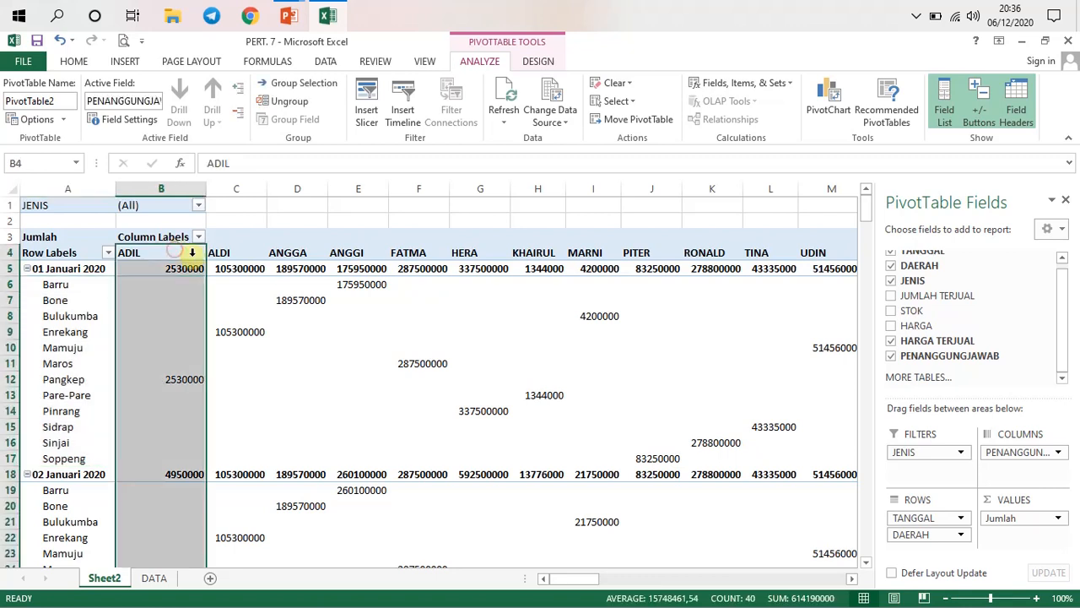
# Examine the person in charge column headers and the product list in the JENIS filter, leaving the filter at (All)
pyautogui.click(237, 254)
pyautogui.click(285, 247)
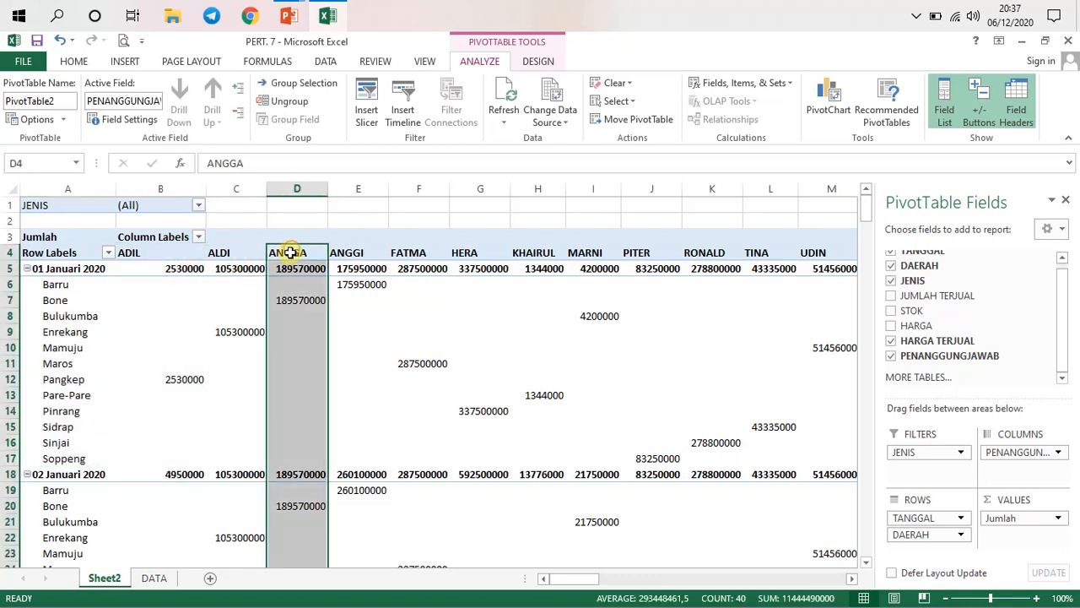
pyautogui.click(290, 252)
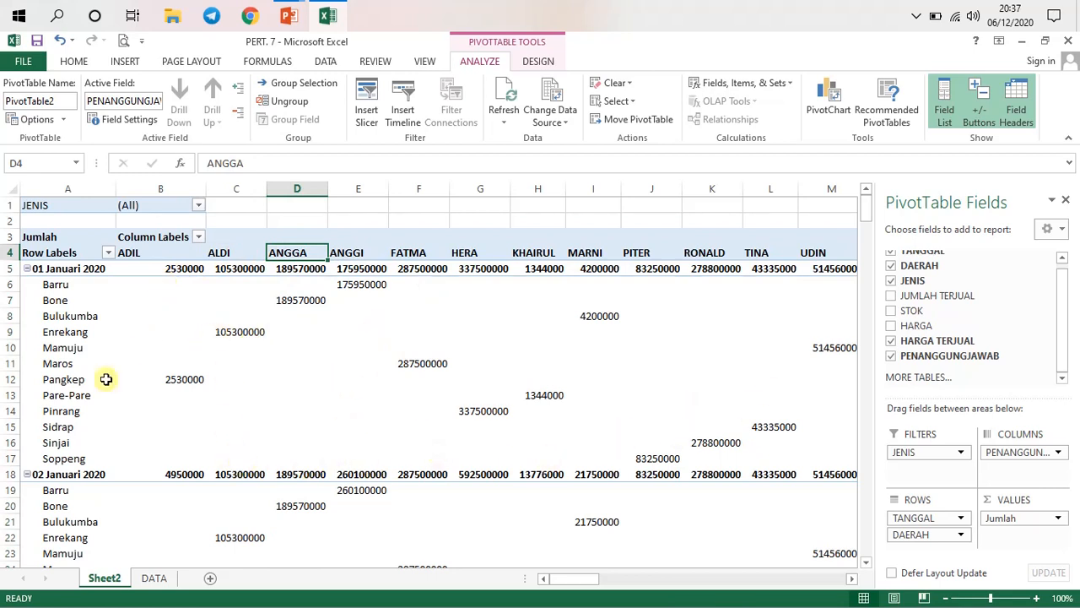
pyautogui.scroll(-4, 425, 446)
pyautogui.scroll(4, 425, 446)
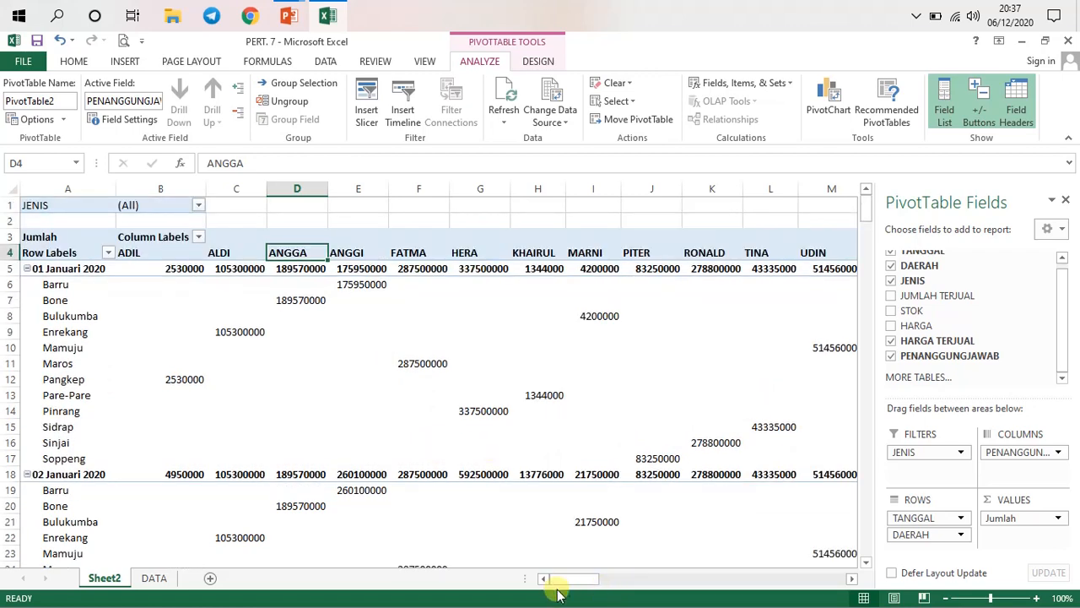
pyautogui.moveTo(566, 578)
pyautogui.mouseDown()
pyautogui.moveTo(623, 580)
pyautogui.moveTo(557, 565)
pyautogui.mouseUp()
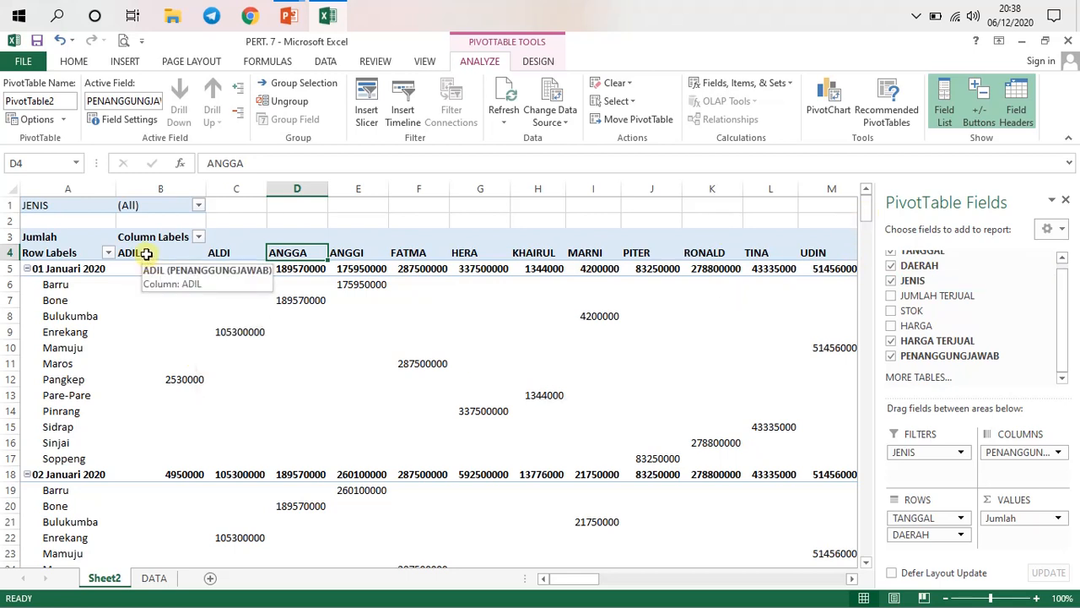
pyautogui.click(245, 255)
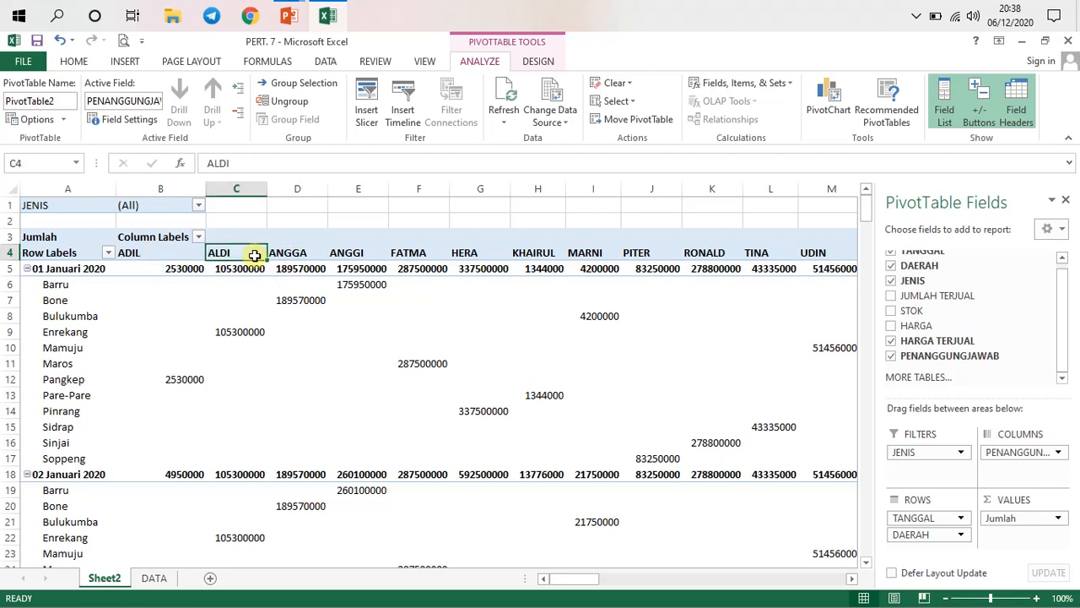
pyautogui.click(199, 205)
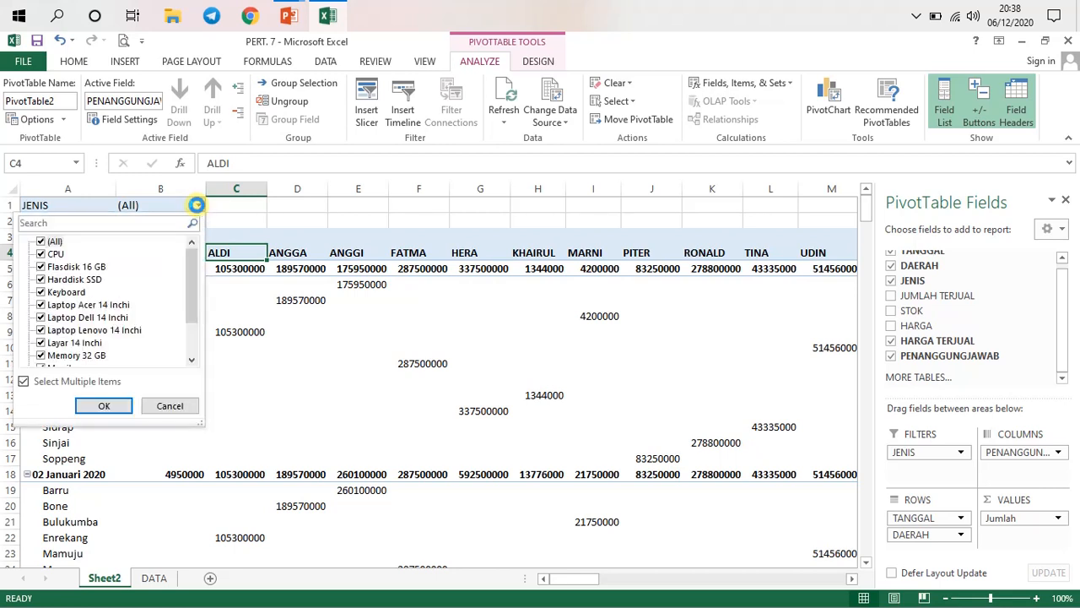
pyautogui.click(330, 362)
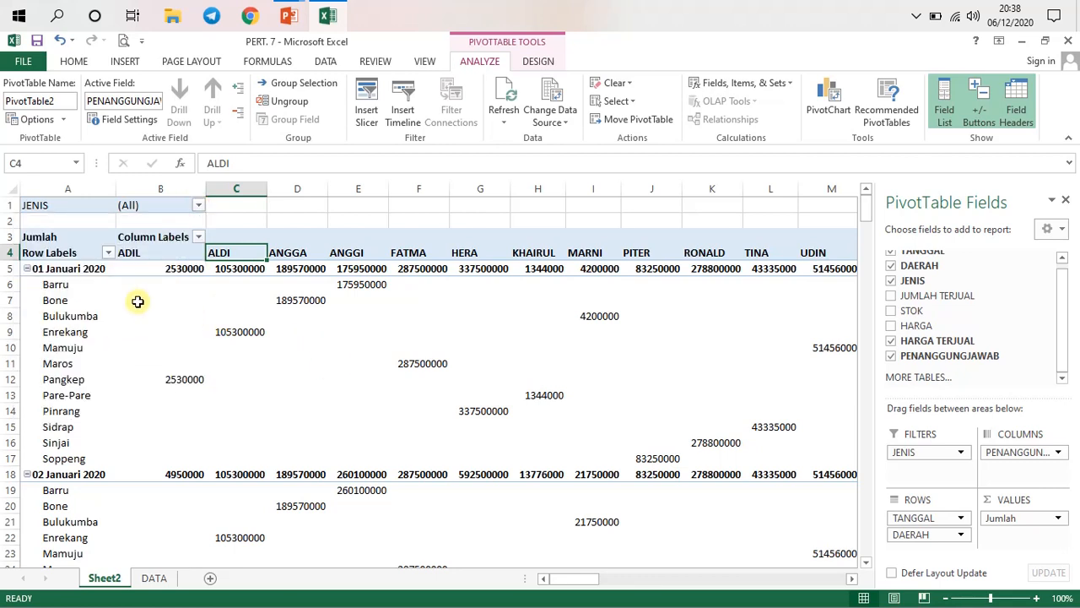
# Review the regions Barru to Soppeng, the person in charge headers and the Jumlah values under 01 Januari 2020
pyautogui.moveTo(188, 329)
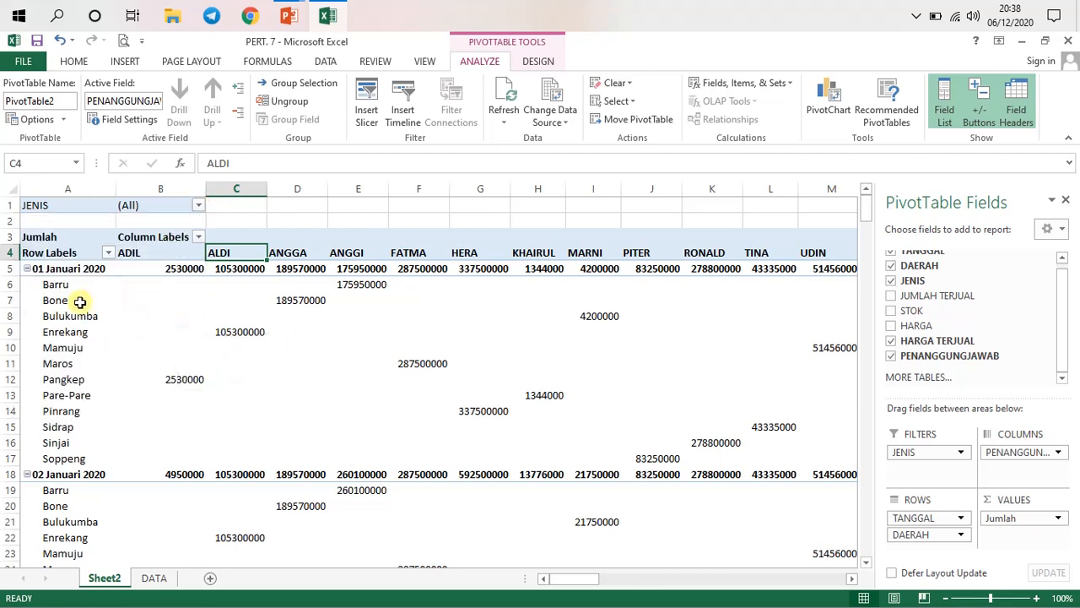
pyautogui.moveTo(73, 284); pyautogui.dragTo(87, 458)
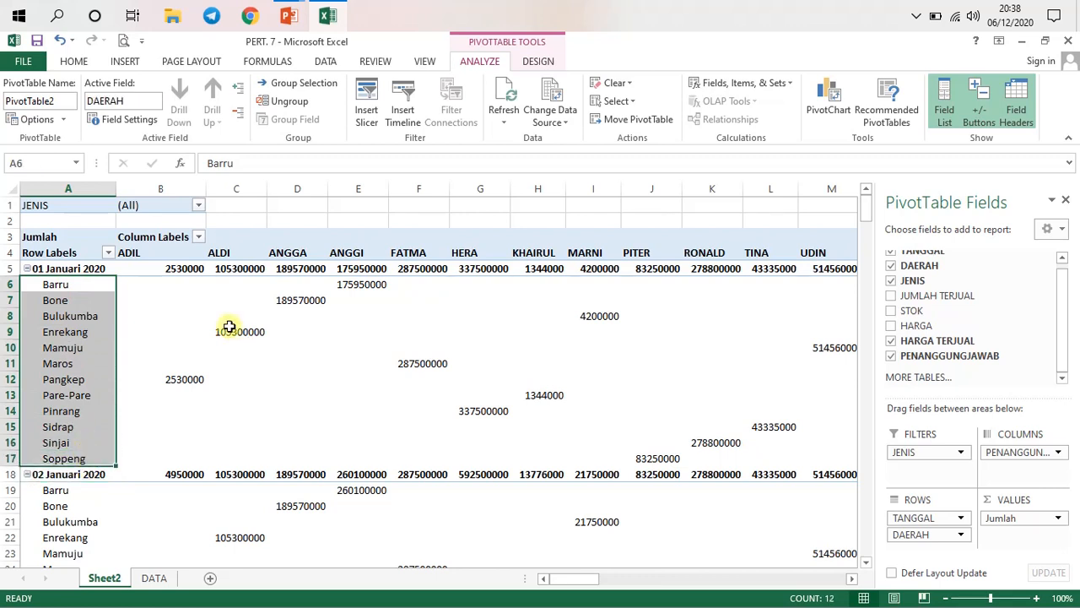
pyautogui.click(186, 297)
pyautogui.moveTo(162, 255); pyautogui.dragTo(836, 264)
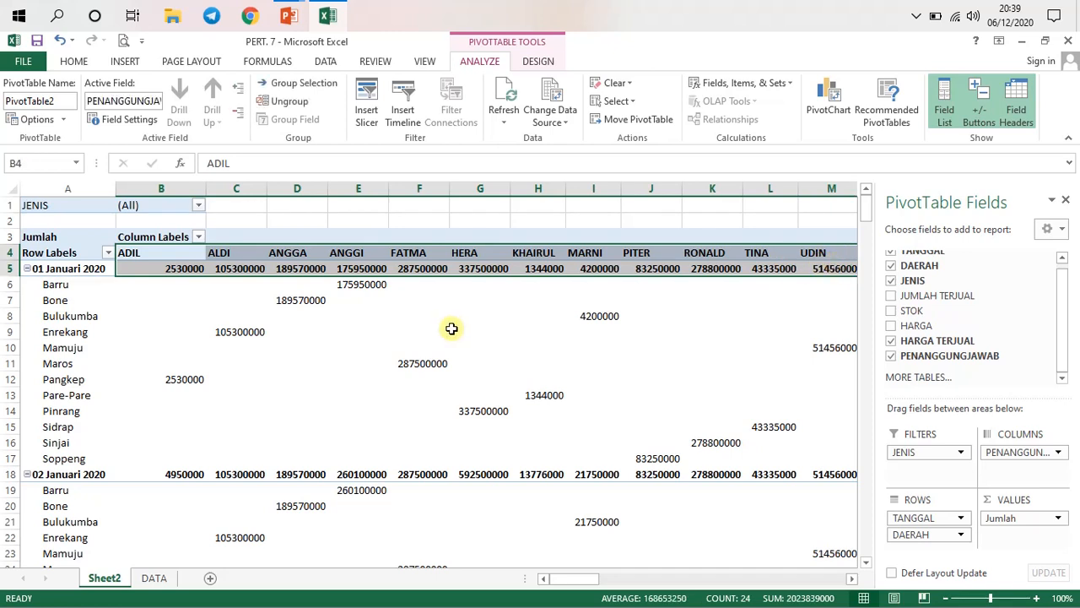
pyautogui.click(357, 318)
pyautogui.click(194, 272)
pyautogui.moveTo(193, 271); pyautogui.dragTo(819, 457)
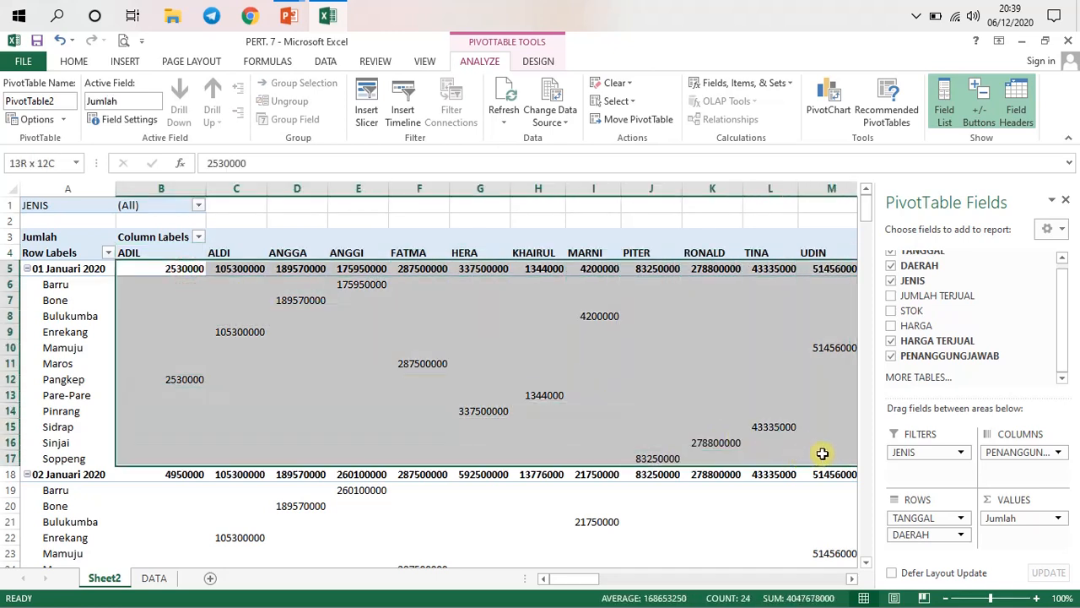
pyautogui.click(300, 364)
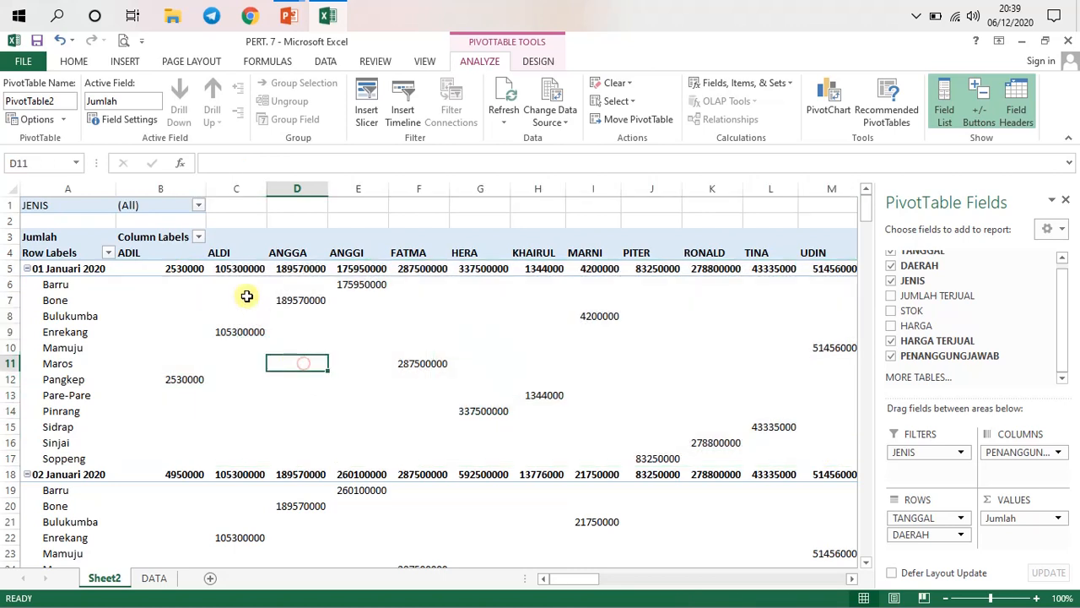
# Examine the first two persons in charge's Jumlah columns across the regions under 01 Januari 2020
pyautogui.moveTo(237, 270); pyautogui.dragTo(239, 460)
pyautogui.click(307, 362)
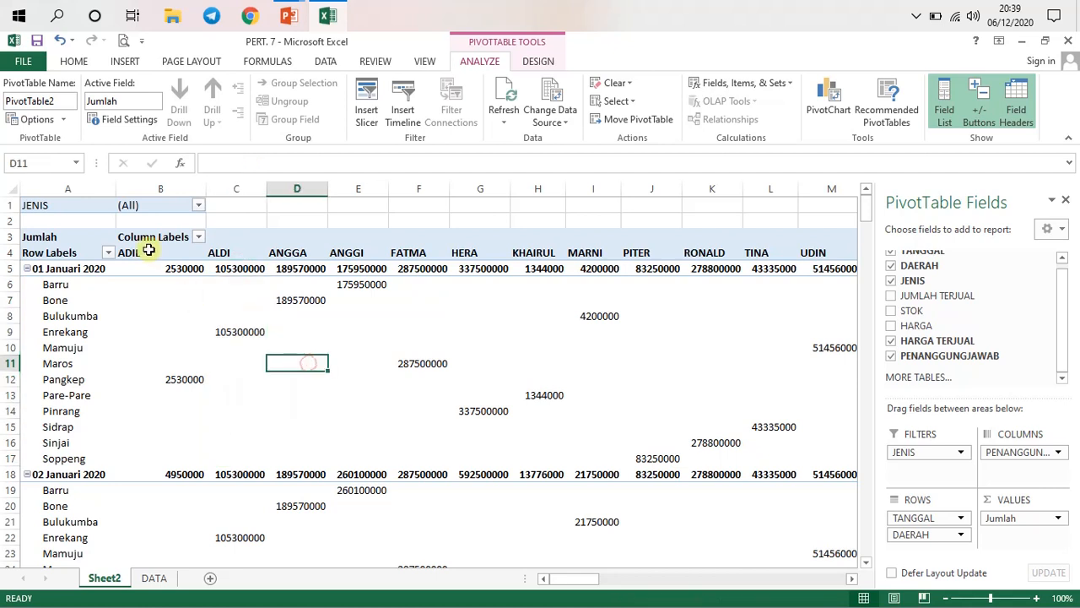
pyautogui.moveTo(148, 252); pyautogui.dragTo(263, 397)
pyautogui.click(243, 377)
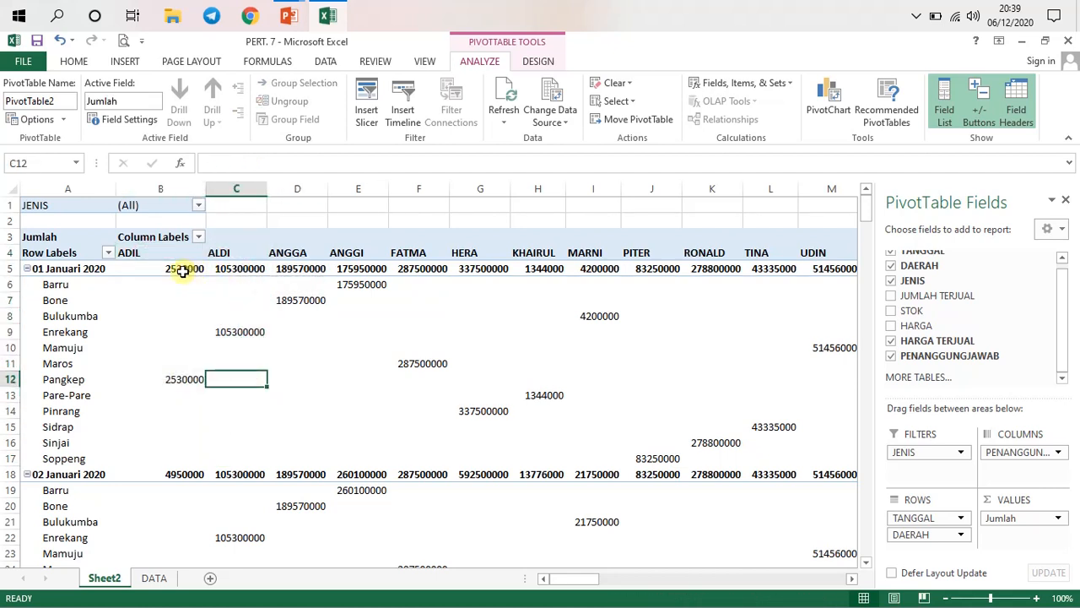
pyautogui.moveTo(179, 270)
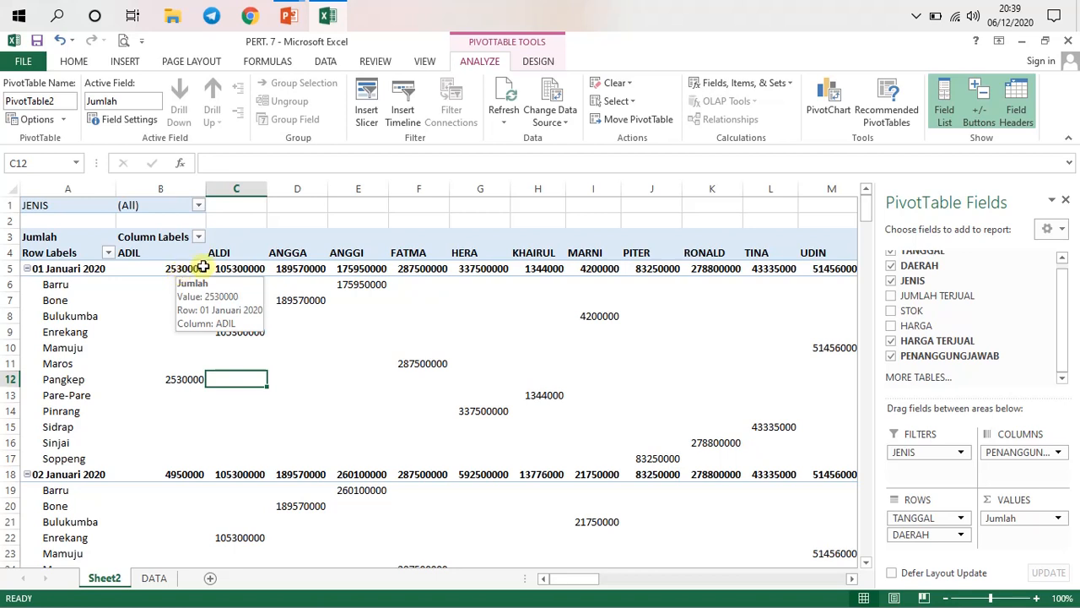
pyautogui.moveTo(203, 267); pyautogui.dragTo(242, 437)
pyautogui.click(226, 410)
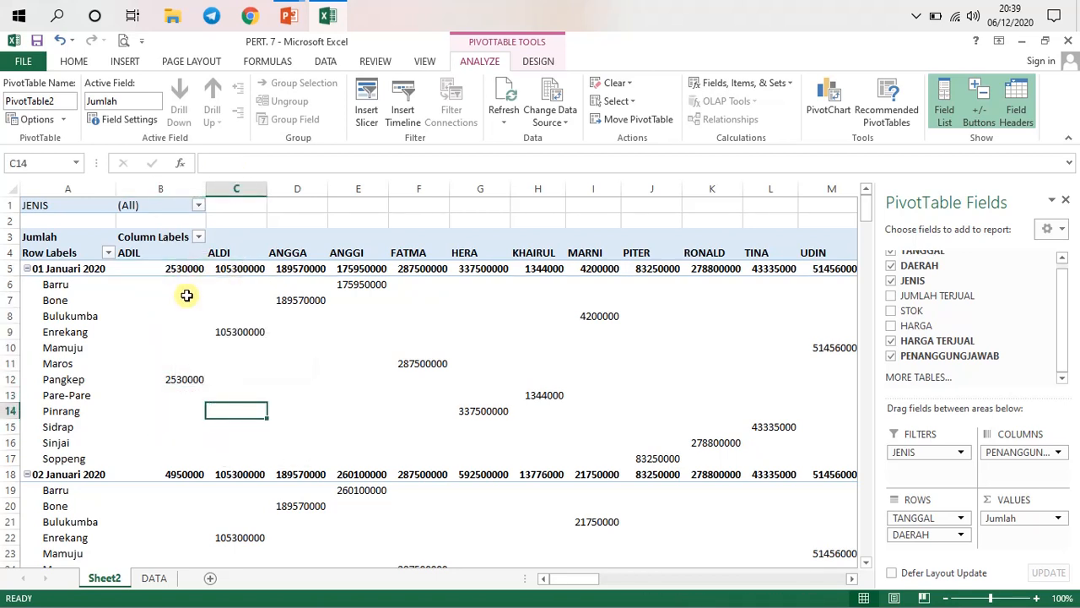
pyautogui.moveTo(188, 265); pyautogui.dragTo(237, 458)
pyautogui.click(223, 377)
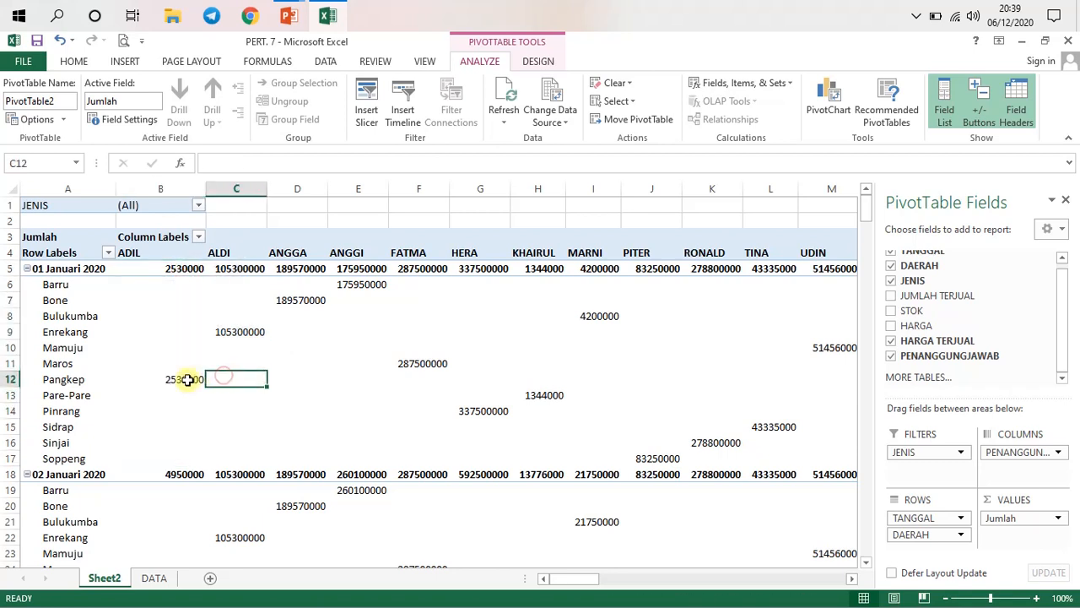
# Match the first two persons in charge's Jumlah values under 01 Januari 2020 to their regions, Pangkep and Enrekang
pyautogui.click(187, 379)
pyautogui.click(236, 332)
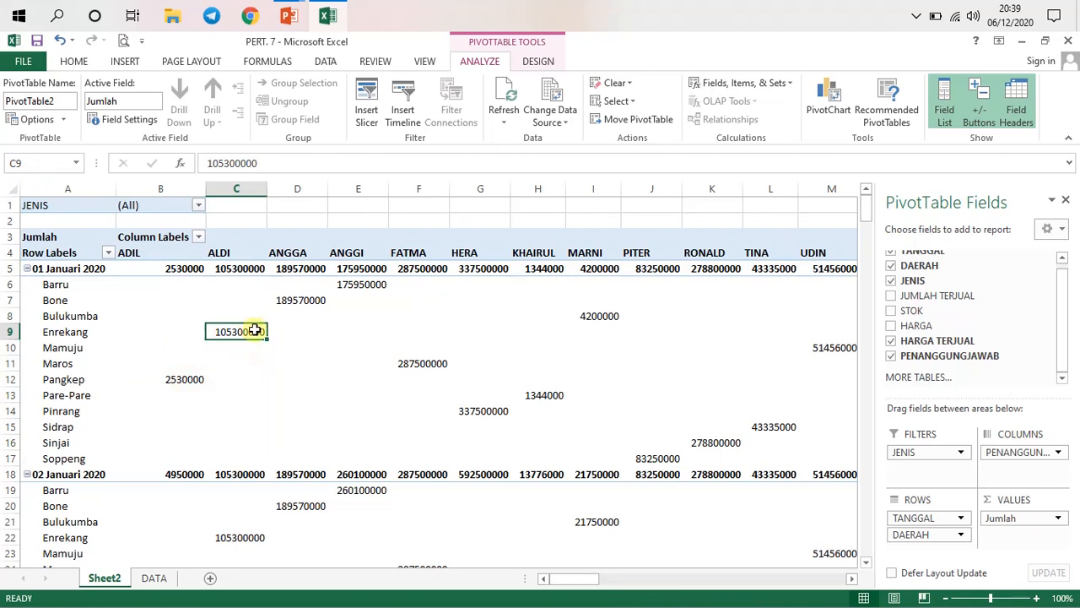
pyautogui.click(68, 334)
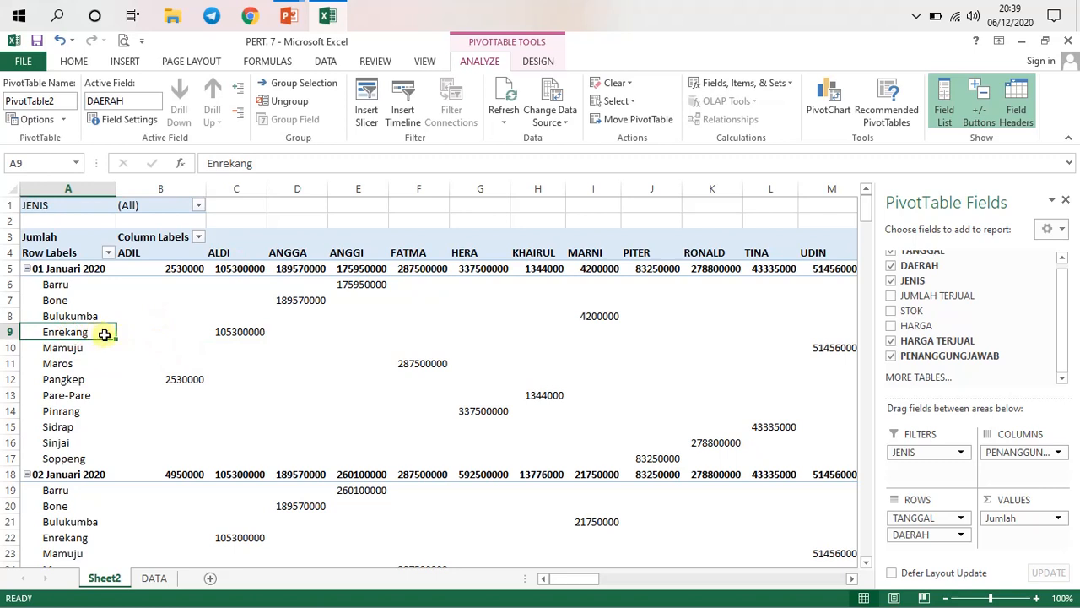
pyautogui.click(232, 337)
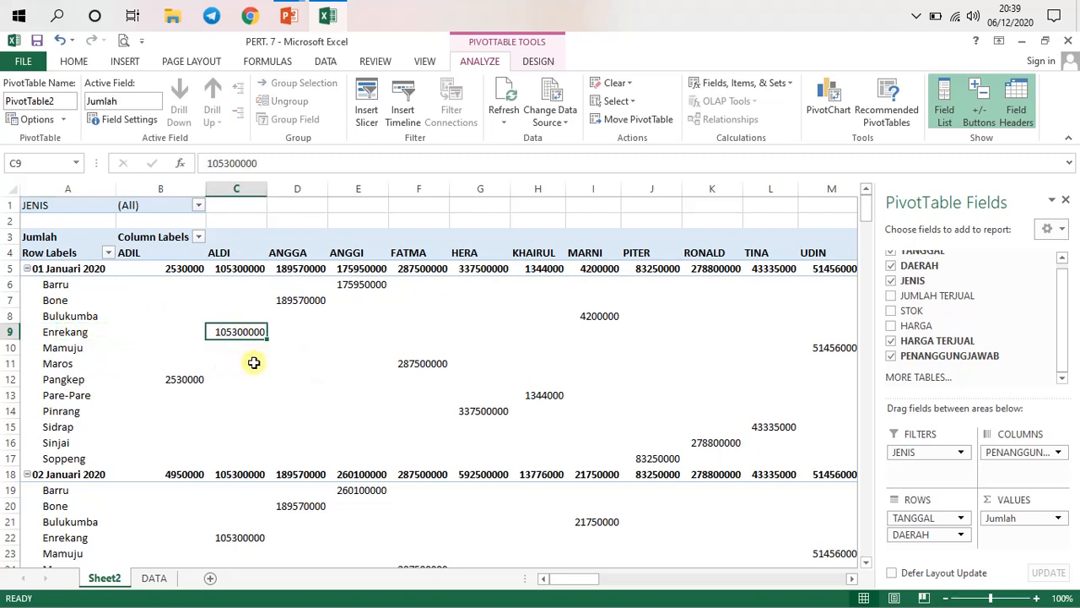
pyautogui.click(239, 254)
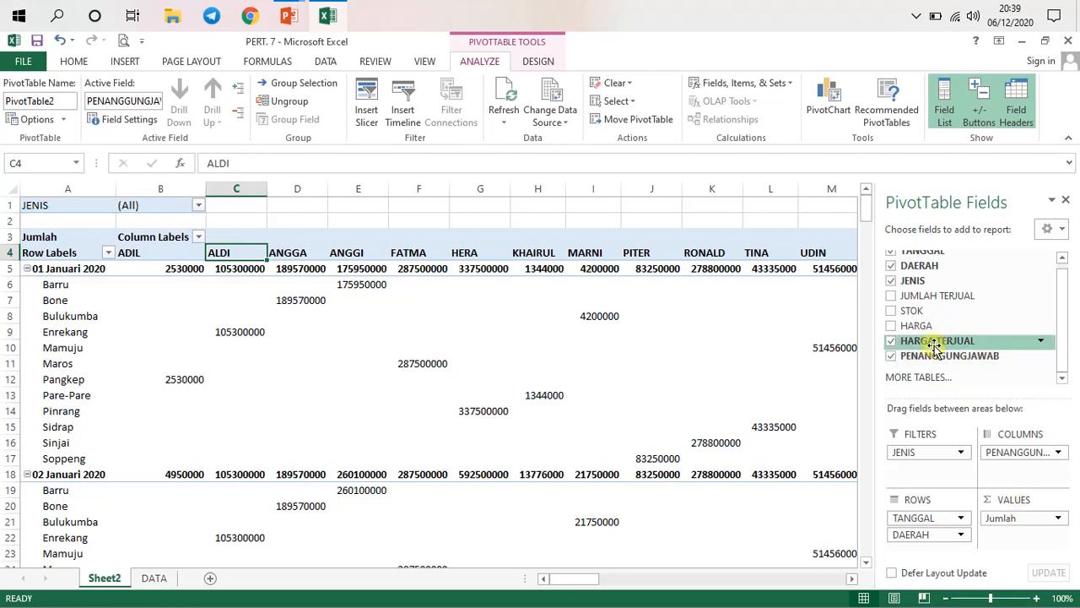
pyautogui.moveTo(244, 288)
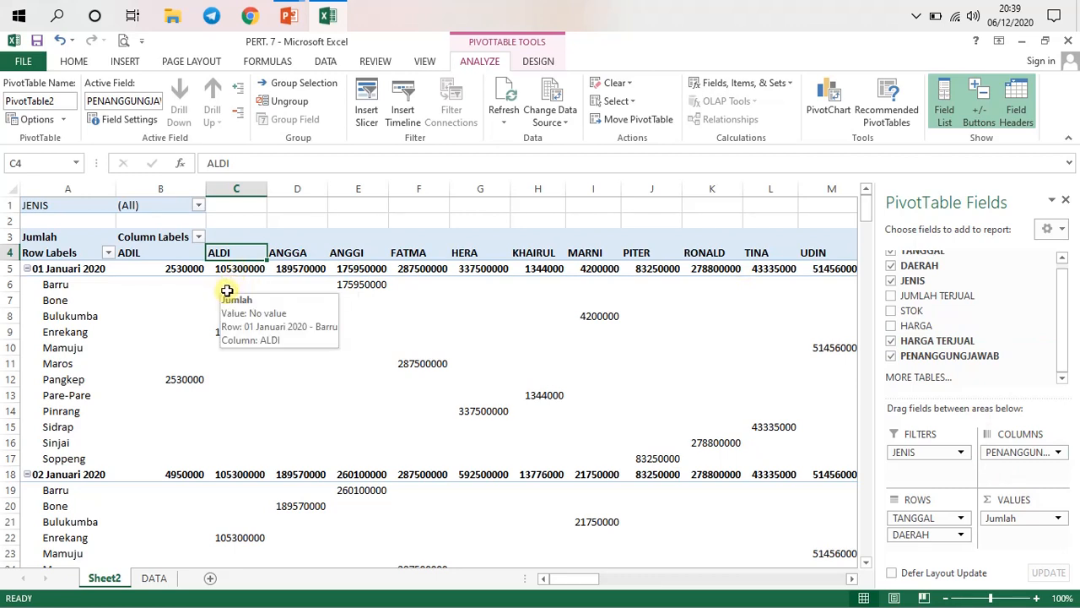
pyautogui.moveTo(286, 335)
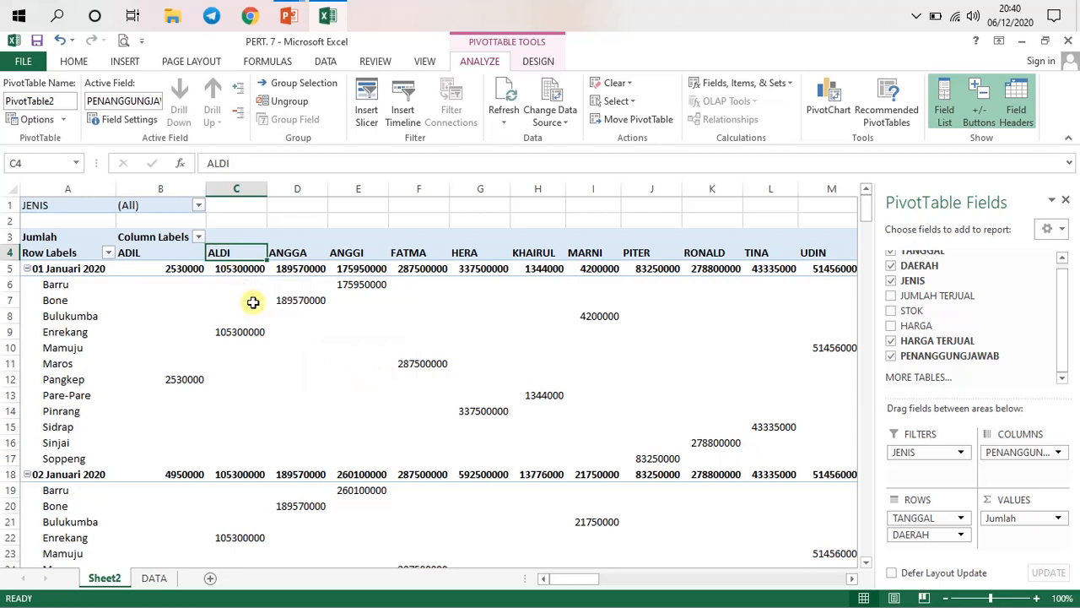
# Compare the second person in charge's 01 Januari 2020 subtotal with the Enrekang value in the same column
pyautogui.click(239, 270)
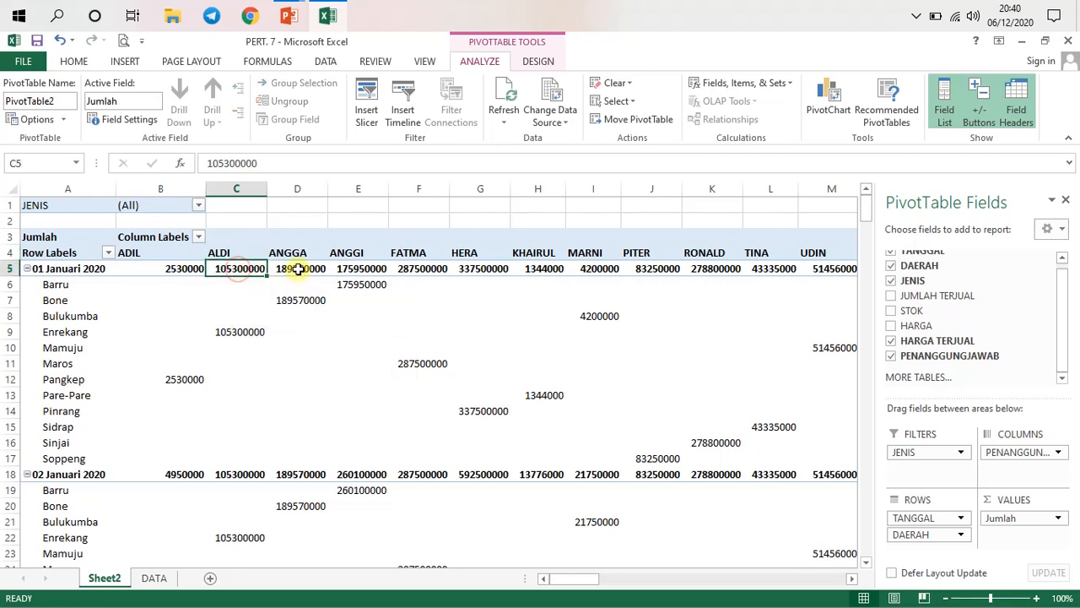
pyautogui.click(288, 270)
pyautogui.click(258, 269)
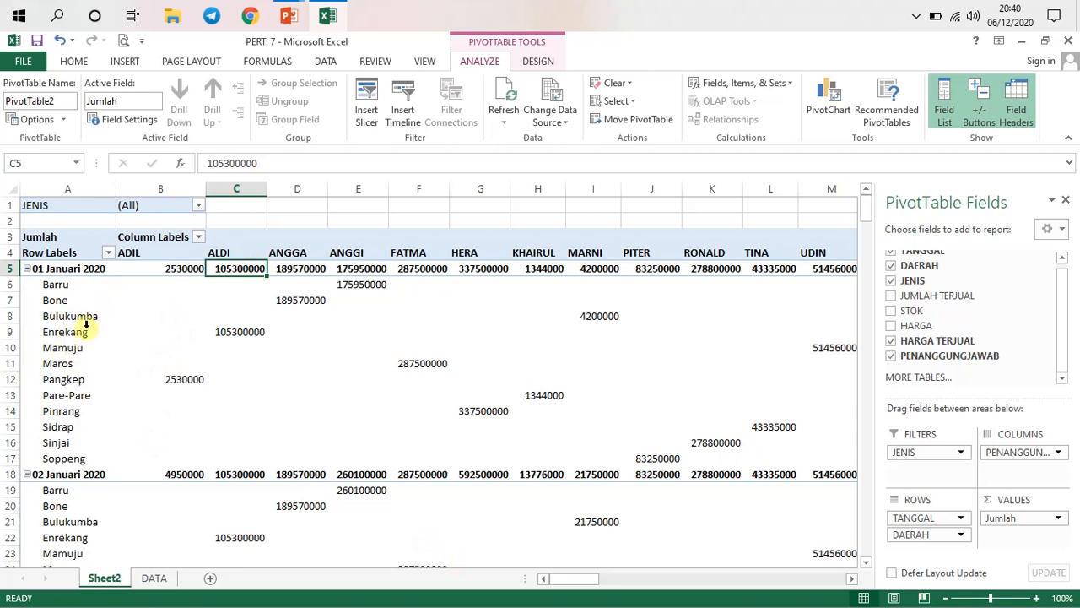
pyautogui.click(236, 329)
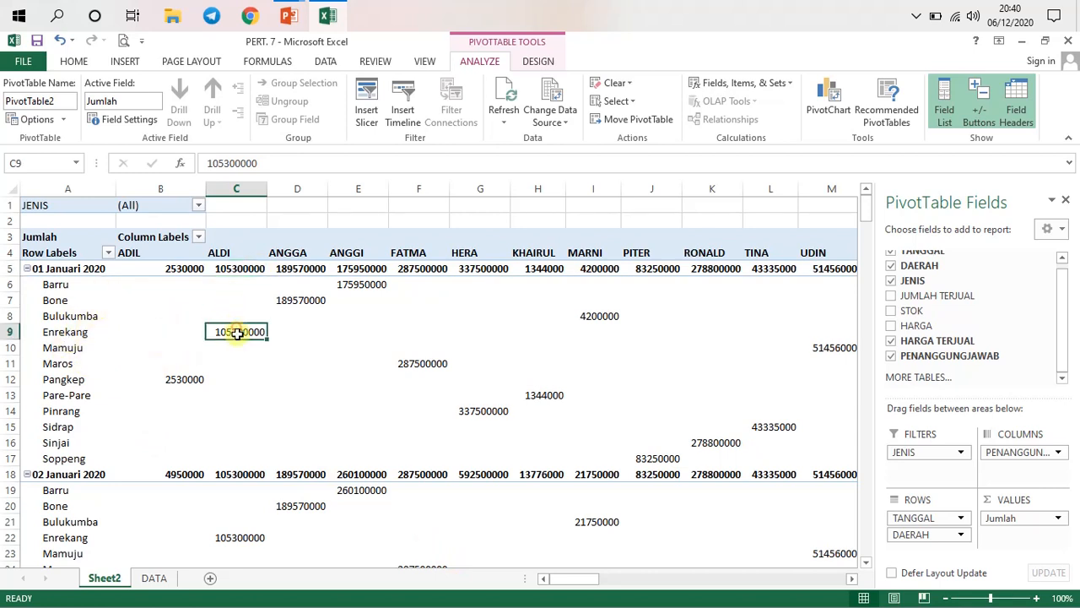
pyautogui.click(229, 269)
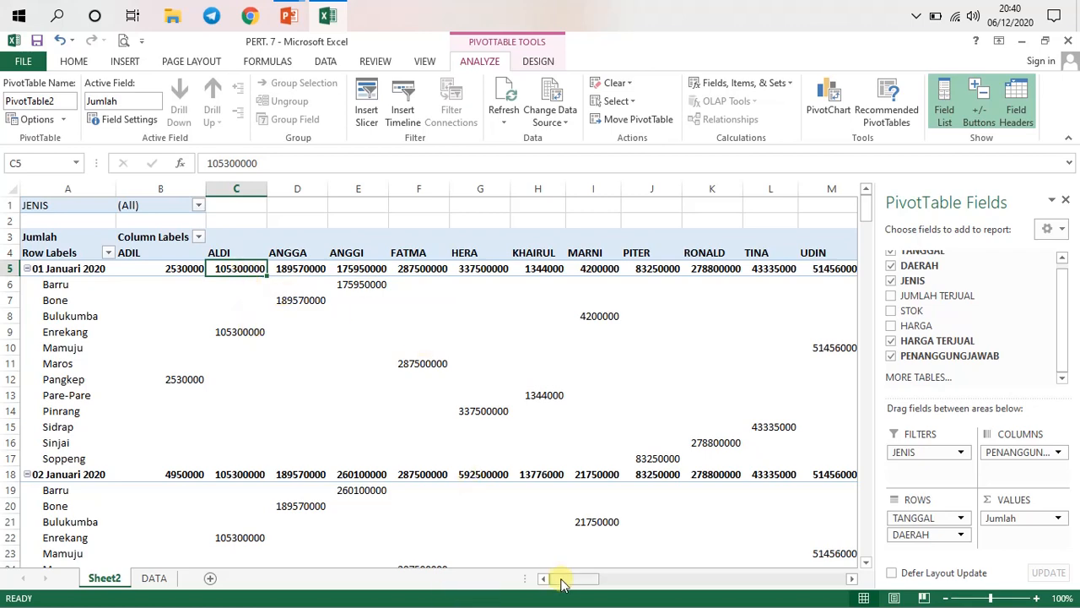
# Check the last person in charge's Jumlah subtotal and the Grand Total for 01 Januari 2020
pyautogui.moveTo(564, 584); pyautogui.dragTo(587, 582)
pyautogui.click(544, 268)
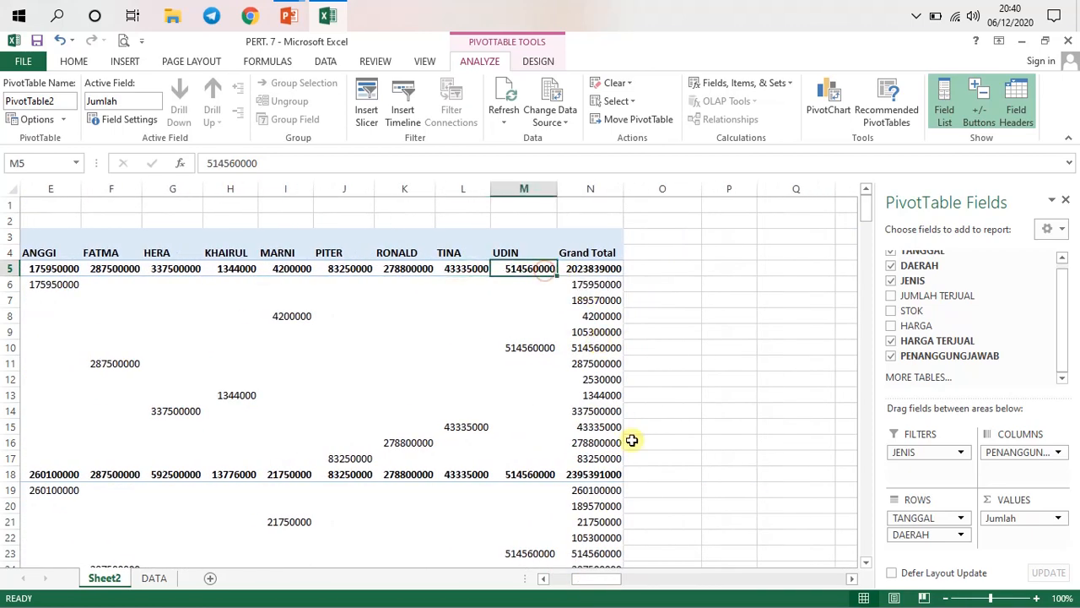
pyautogui.moveTo(598, 579); pyautogui.dragTo(590, 582)
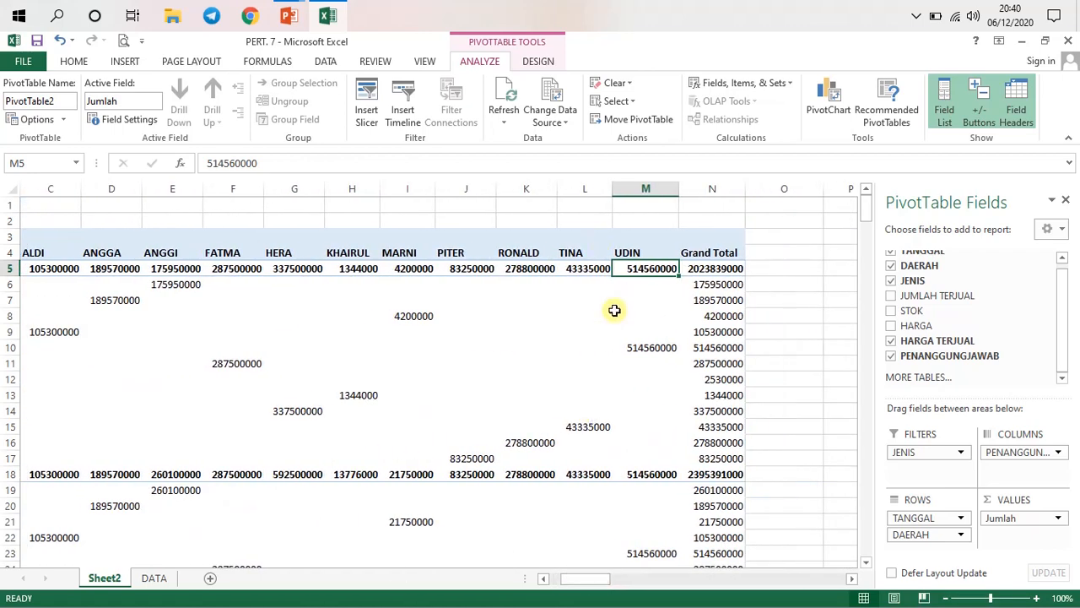
pyautogui.click(651, 353)
pyautogui.click(635, 272)
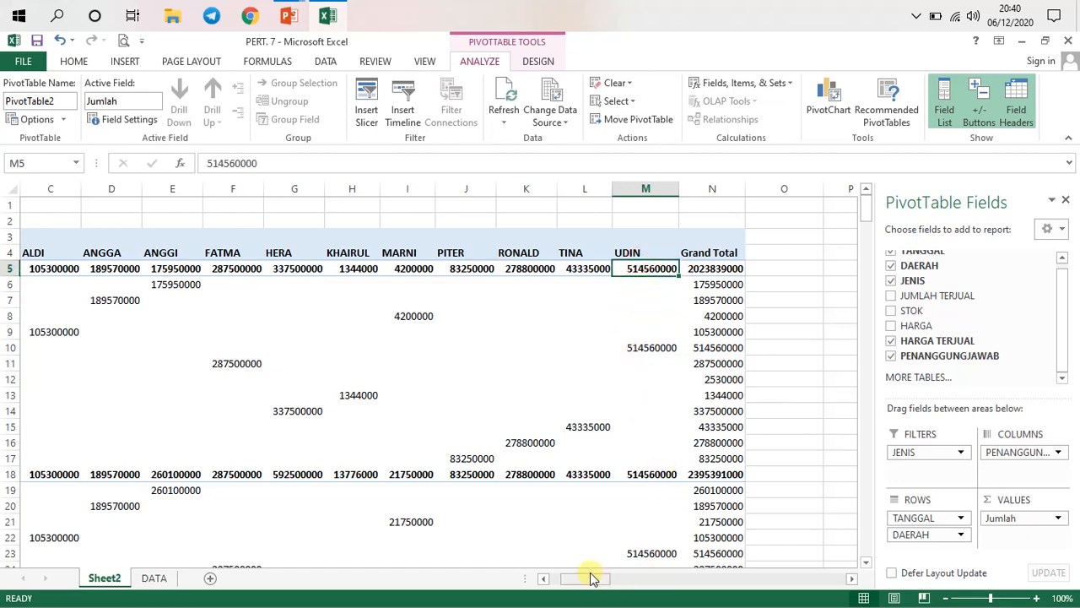
pyautogui.click(701, 269)
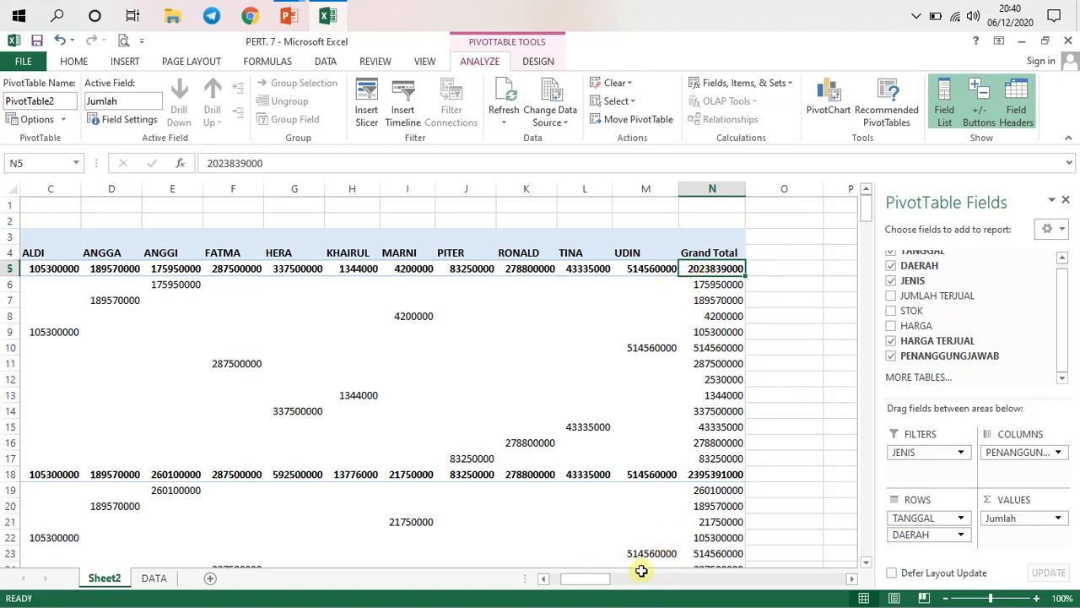
pyautogui.moveTo(573, 581)
pyautogui.mouseDown()
pyautogui.moveTo(556, 580)
pyautogui.moveTo(587, 579)
pyautogui.mouseUp()
pyautogui.click(61, 268)
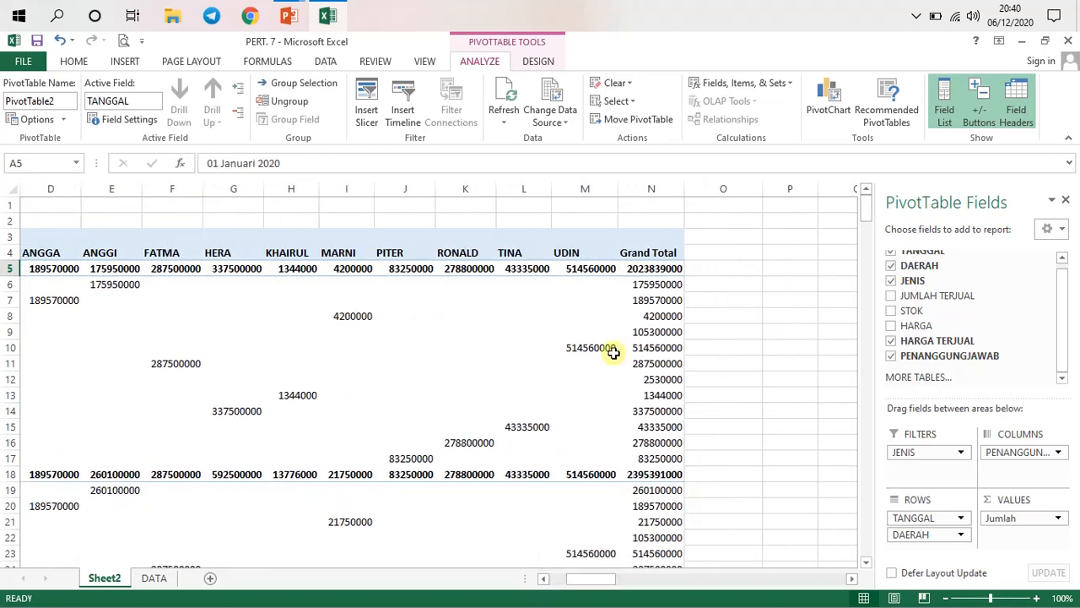
pyautogui.click(652, 268)
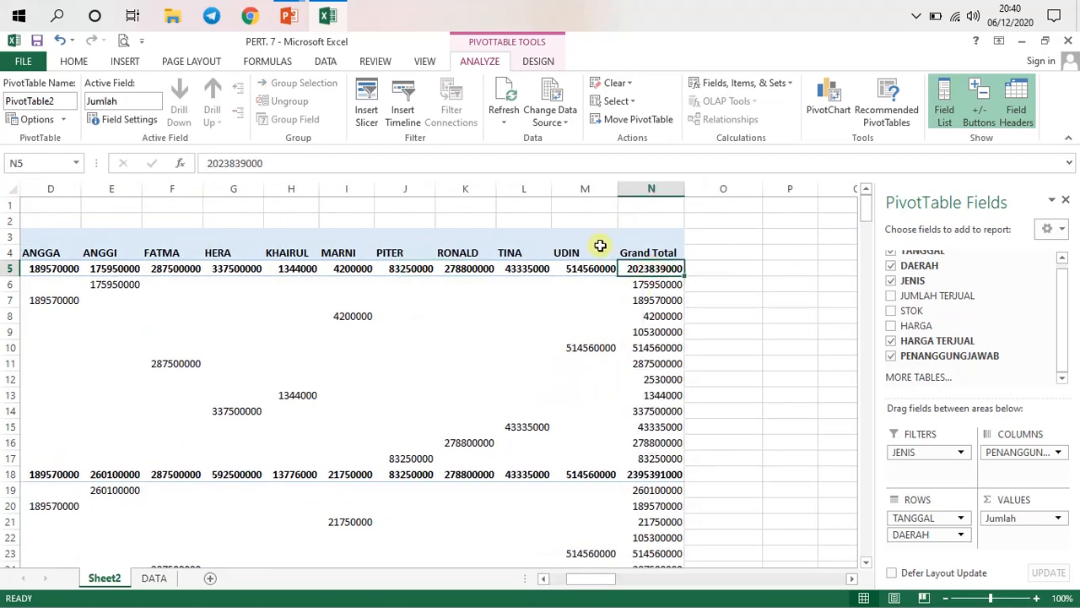
# Apply Comma Style to the Grand Total values from the 01 Januari 2020 row through Soppeng, cells N5:N17
pyautogui.moveTo(655, 267); pyautogui.dragTo(658, 459)
pyautogui.click(76, 63)
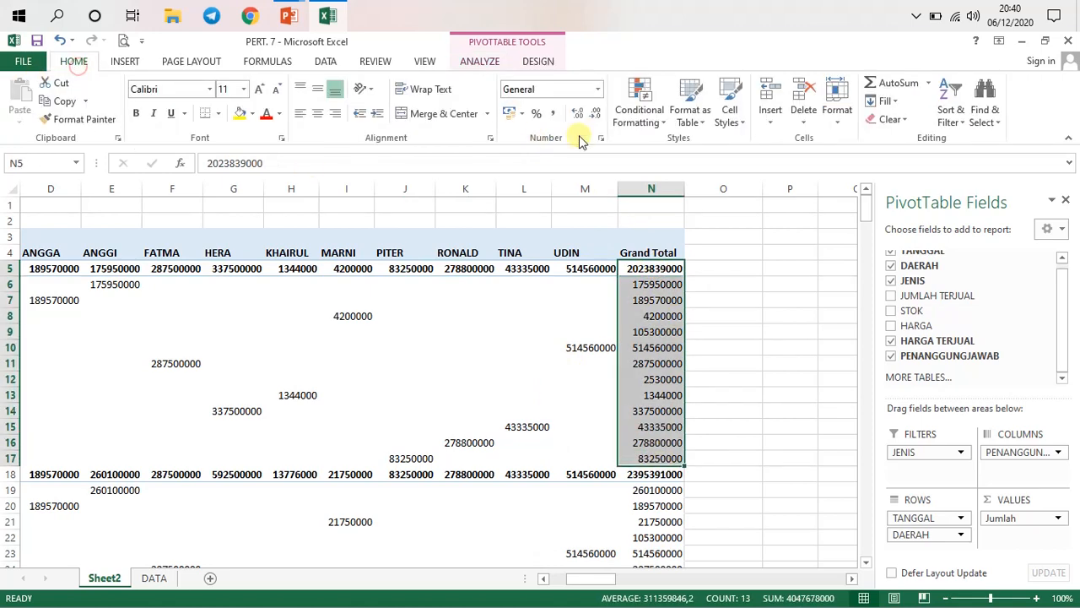
pyautogui.click(552, 113)
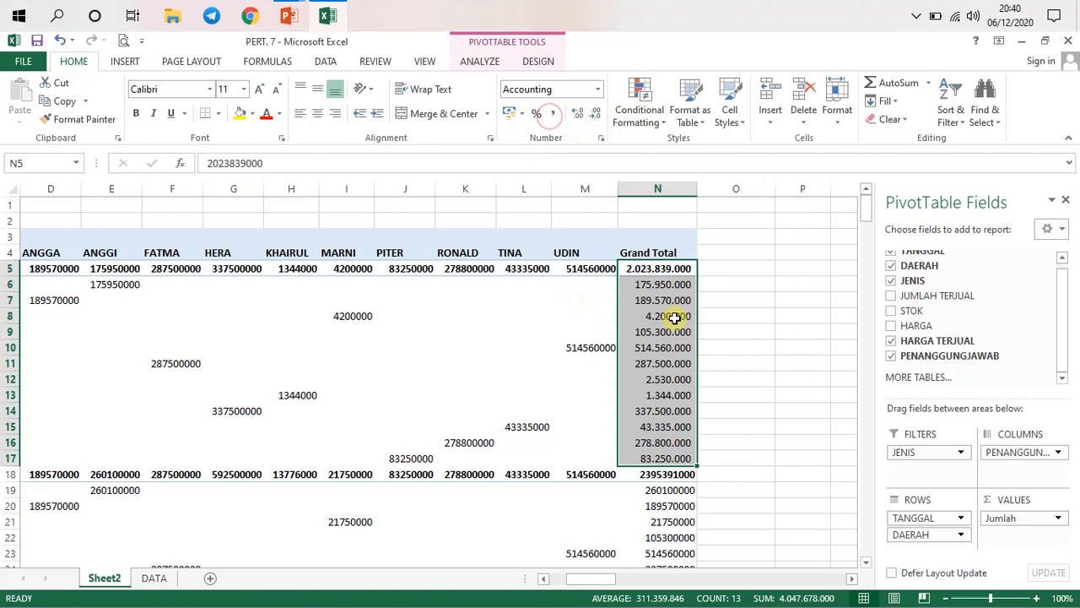
# Review the comma-formatted Grand Total values for 01 Januari 2020 and its regions
pyautogui.click(576, 310)
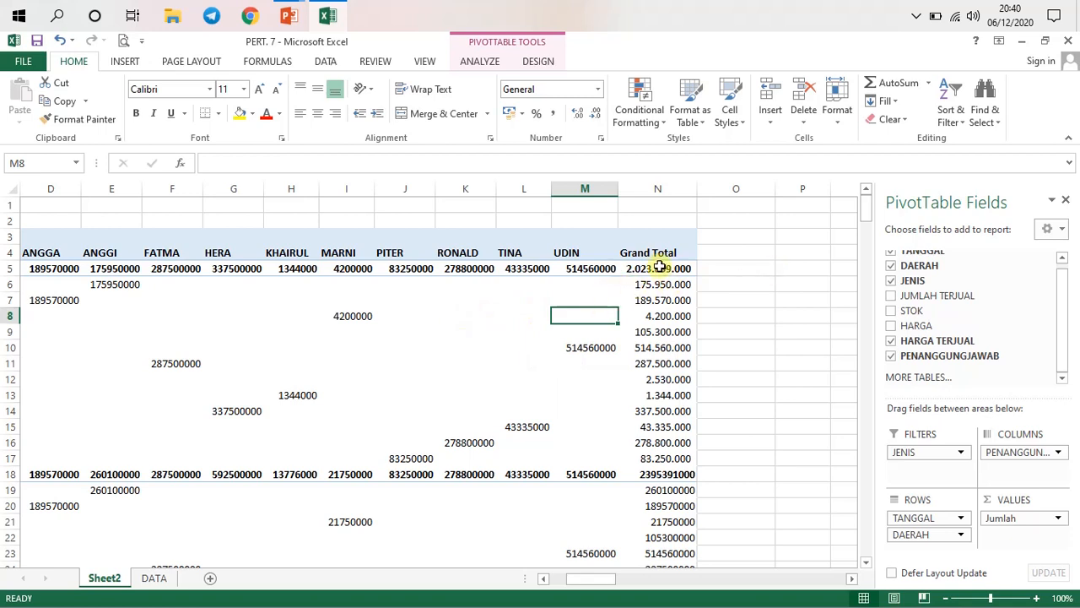
pyautogui.moveTo(660, 269); pyautogui.dragTo(651, 345)
pyautogui.click(555, 367)
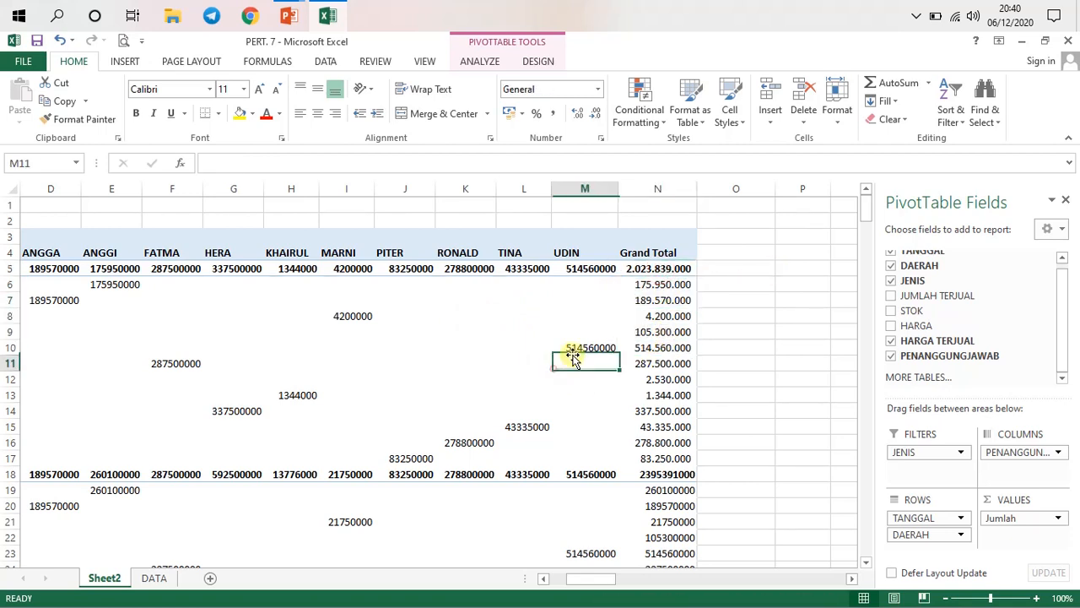
pyautogui.moveTo(658, 268); pyautogui.dragTo(675, 426)
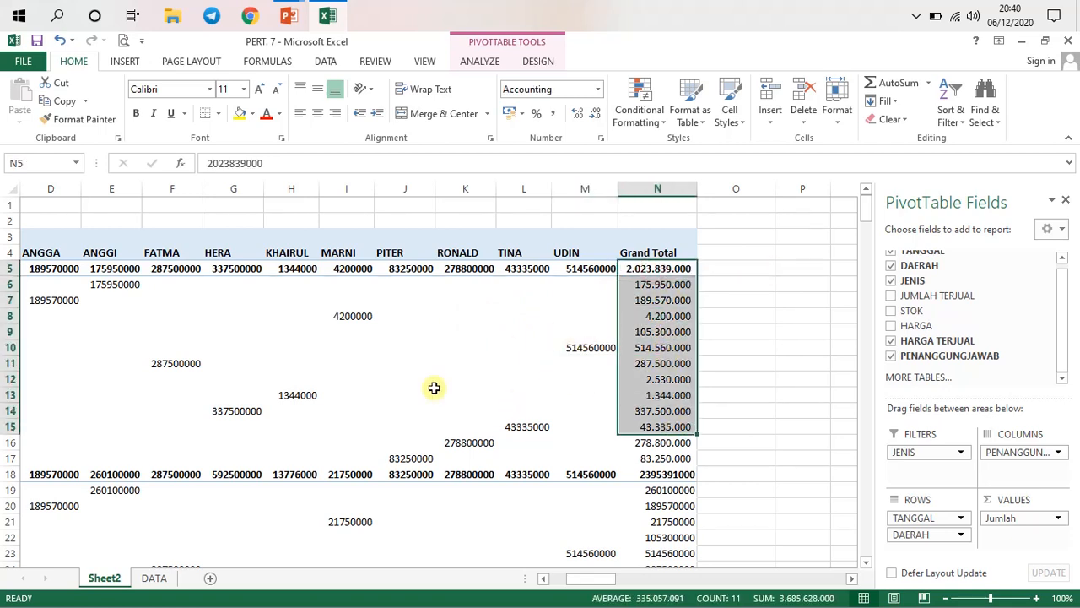
pyautogui.click(432, 390)
pyautogui.click(658, 284)
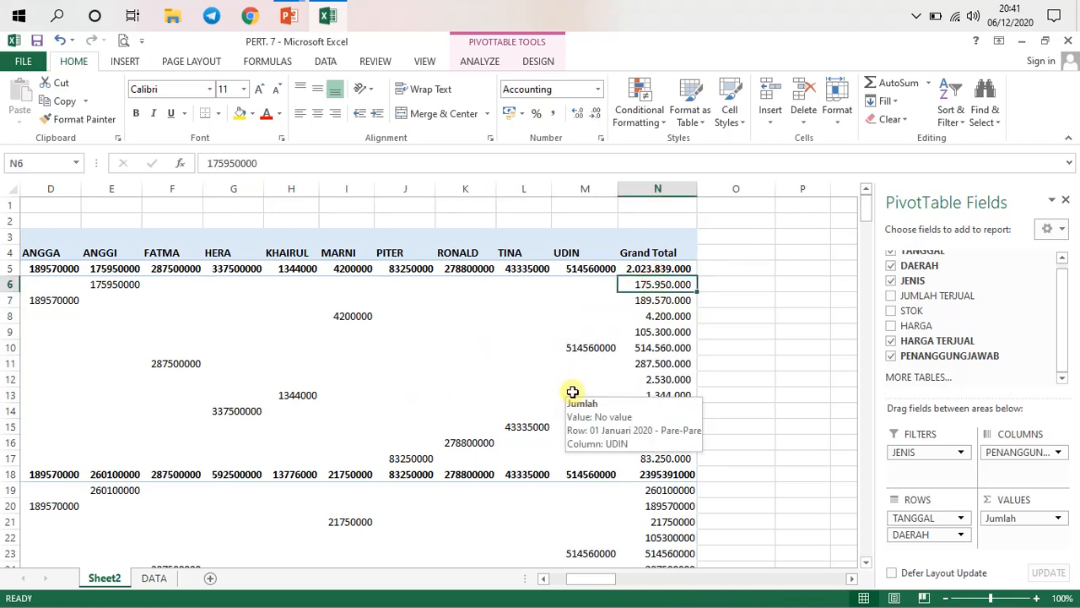
pyautogui.click(499, 346)
pyautogui.click(661, 282)
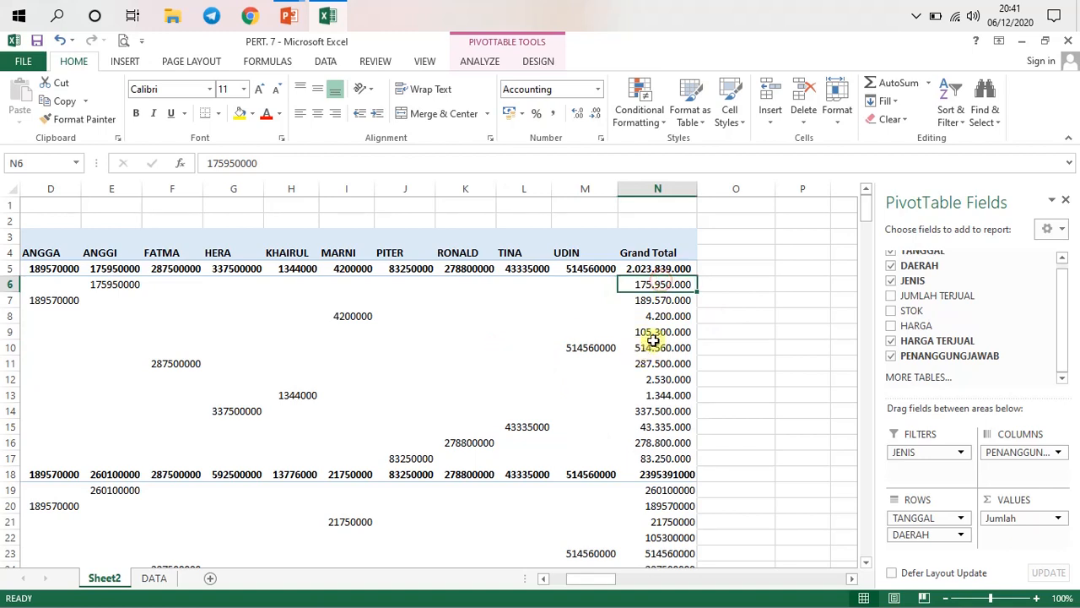
# Compare the last person in charge's 01 Januari 2020 subtotal with the Grand Total, and inspect that person's column through the 02 Januari 2020 row
pyautogui.click(584, 268)
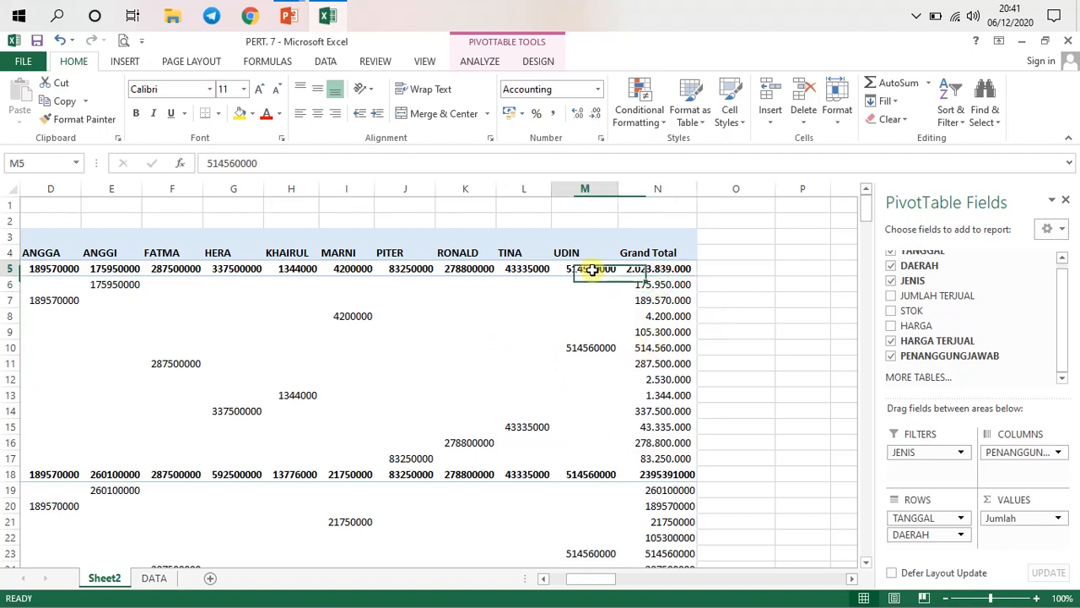
pyautogui.click(635, 270)
pyautogui.click(594, 268)
pyautogui.moveTo(595, 269)
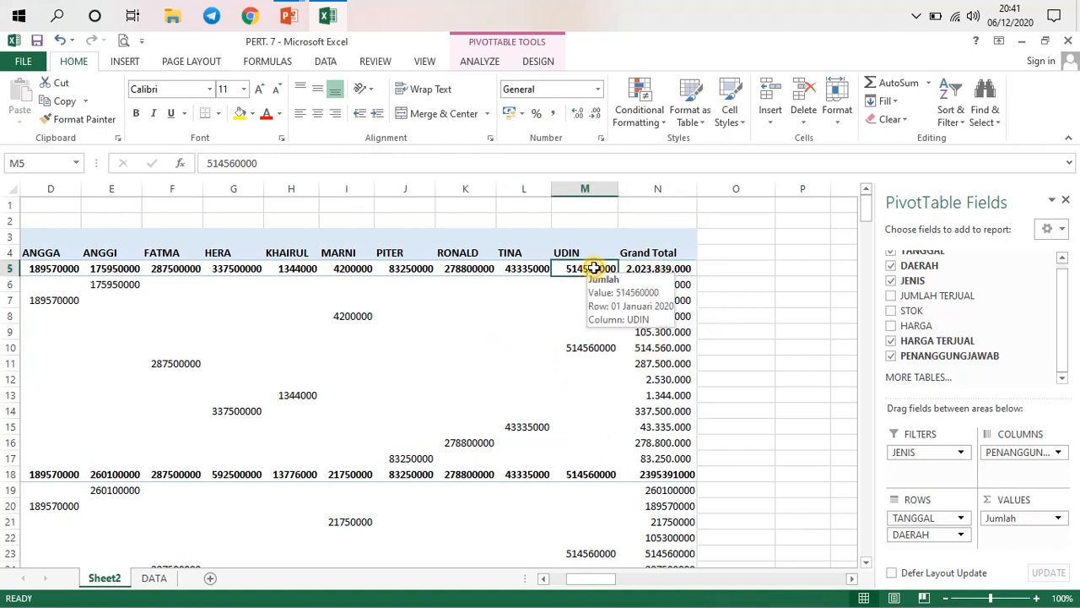
pyautogui.moveTo(581, 268); pyautogui.dragTo(593, 475)
# Examine the Barru and Bone values and the 01 Januari 2020 subtotals across the persons in charge
pyautogui.moveTo(591, 579); pyautogui.dragTo(546, 584)
pyautogui.click(221, 300)
pyautogui.moveTo(258, 287); pyautogui.dragTo(357, 282)
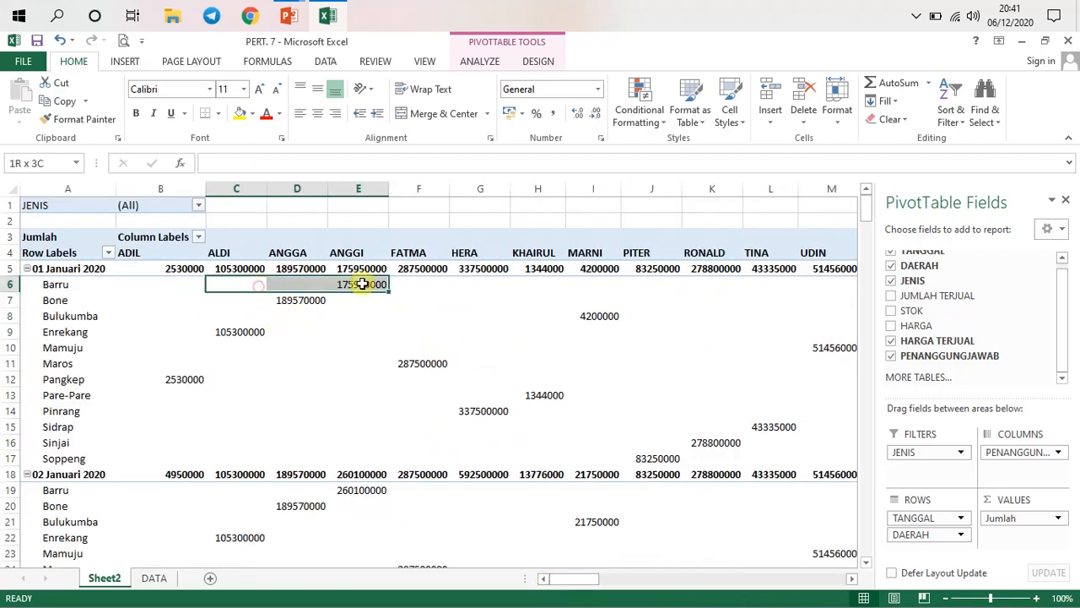
pyautogui.moveTo(579, 577)
pyautogui.mouseDown()
pyautogui.moveTo(598, 579)
pyautogui.moveTo(571, 582)
pyautogui.moveTo(599, 583)
pyautogui.moveTo(578, 584)
pyautogui.mouseUp()
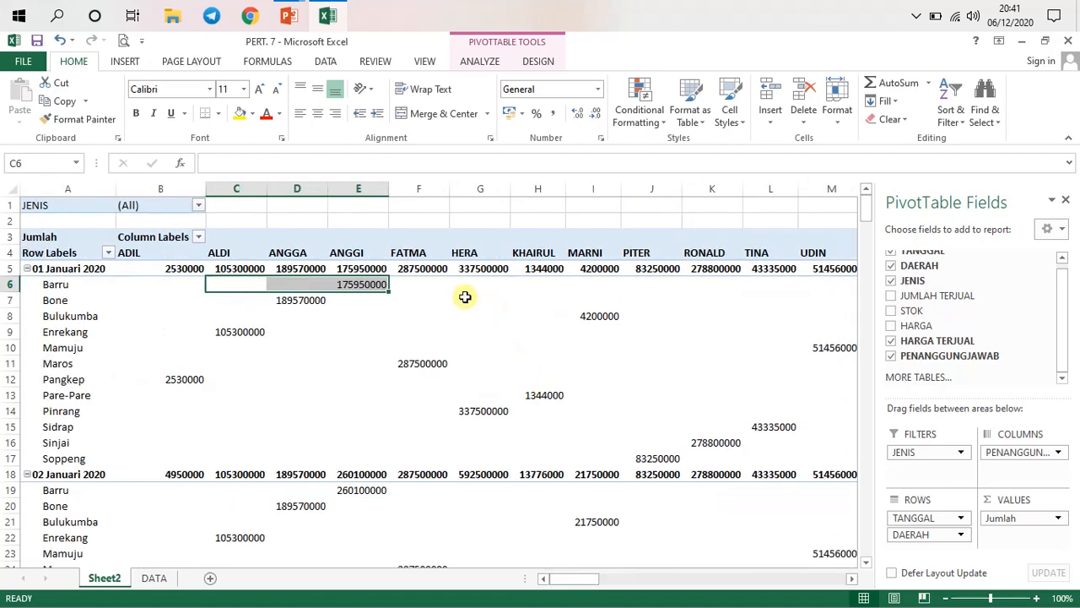
pyautogui.click(433, 285)
pyautogui.moveTo(265, 287); pyautogui.dragTo(369, 304)
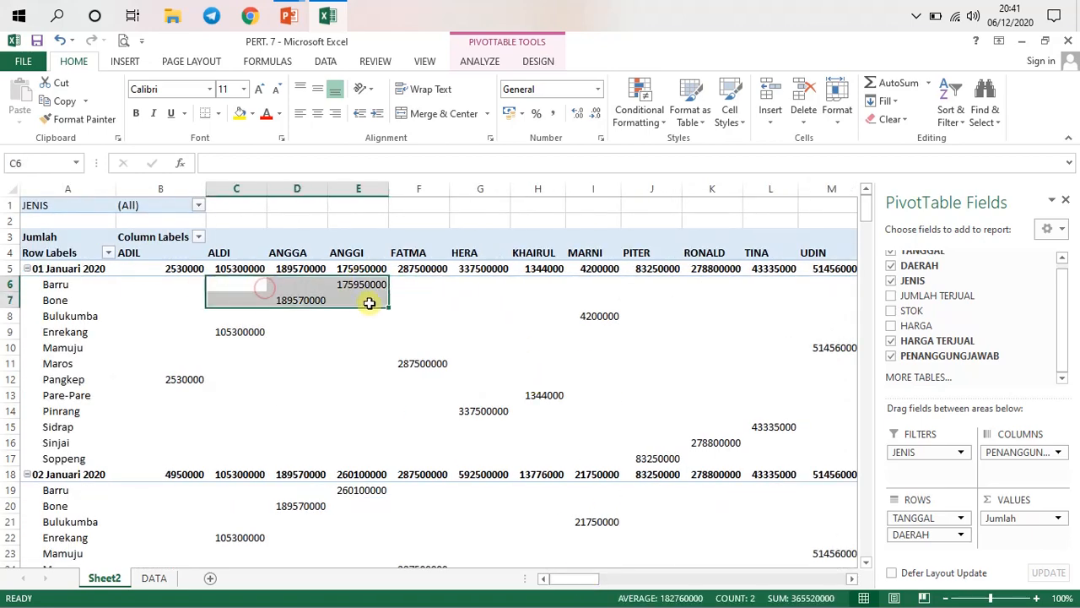
pyautogui.moveTo(184, 268); pyautogui.dragTo(535, 270)
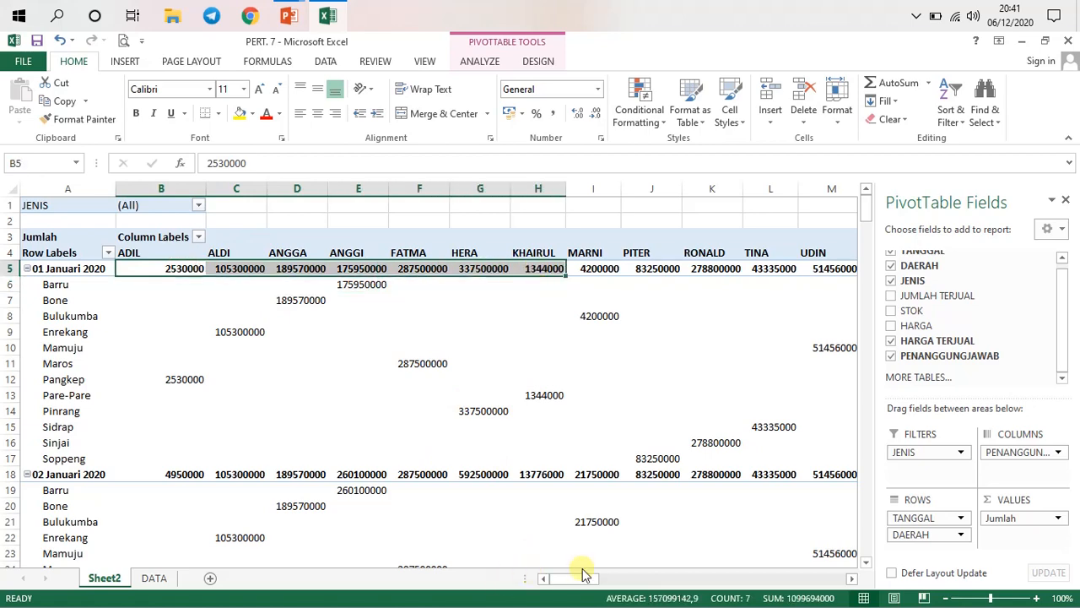
pyautogui.moveTo(583, 574)
pyautogui.mouseDown()
pyautogui.moveTo(593, 577)
pyautogui.moveTo(573, 583)
pyautogui.mouseUp()
pyautogui.click(696, 270)
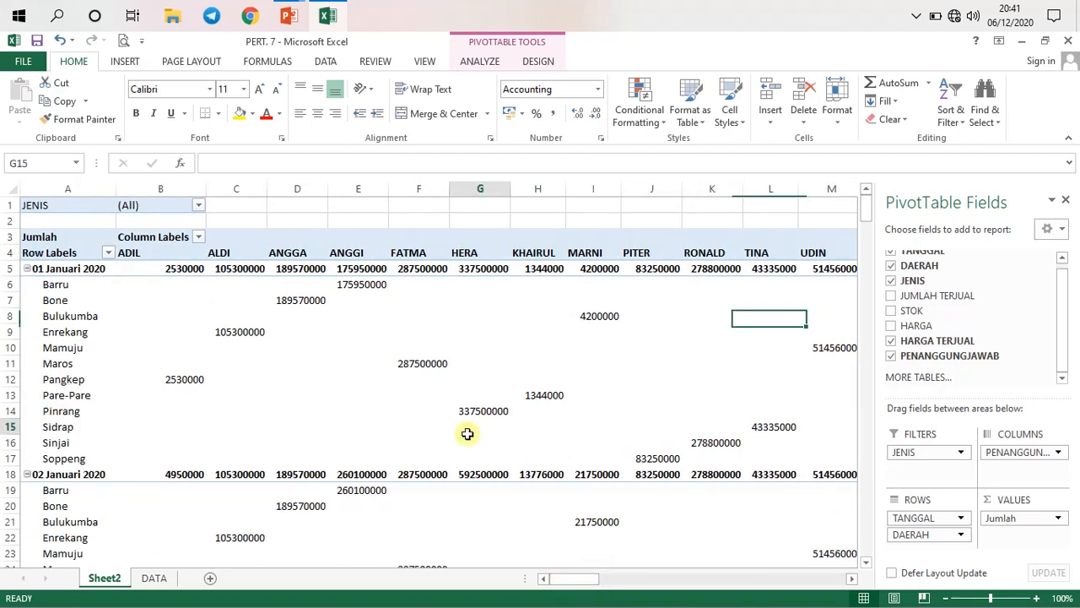
# Examine the 02 Januari 2020 block's regional values for each person in charge and return to the start of the PivotTable
pyautogui.click(466, 433)
pyautogui.scroll(-2, 361, 417)
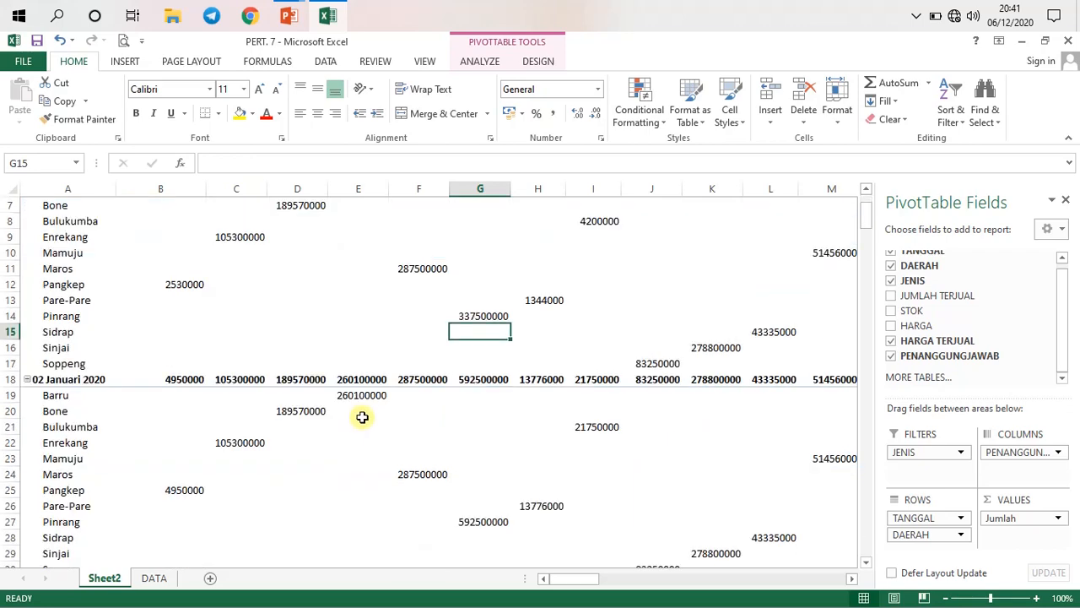
pyautogui.click(358, 473)
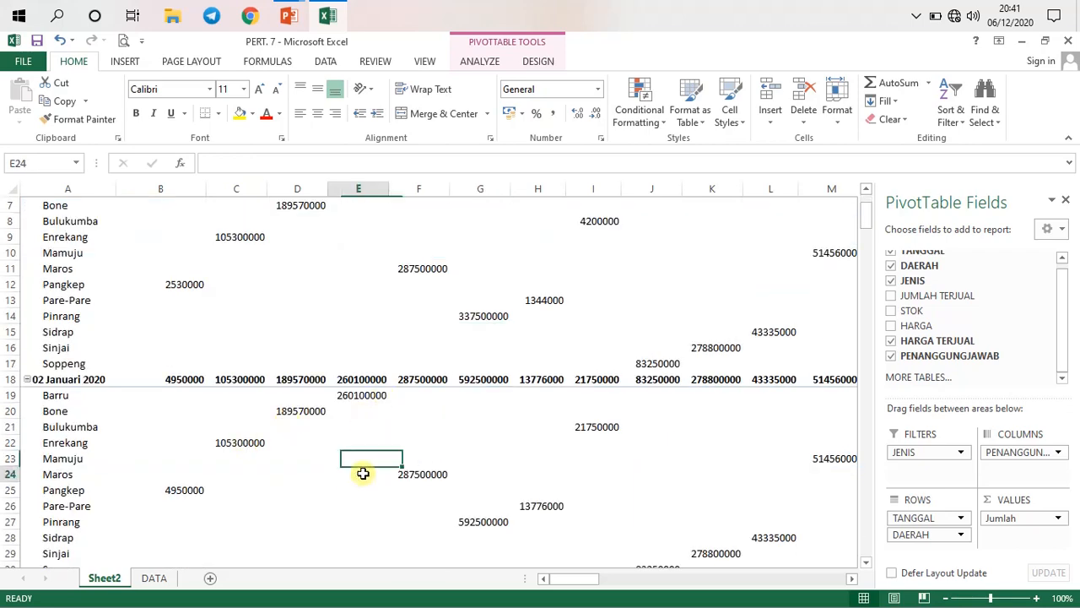
pyautogui.scroll(-2, 266, 447)
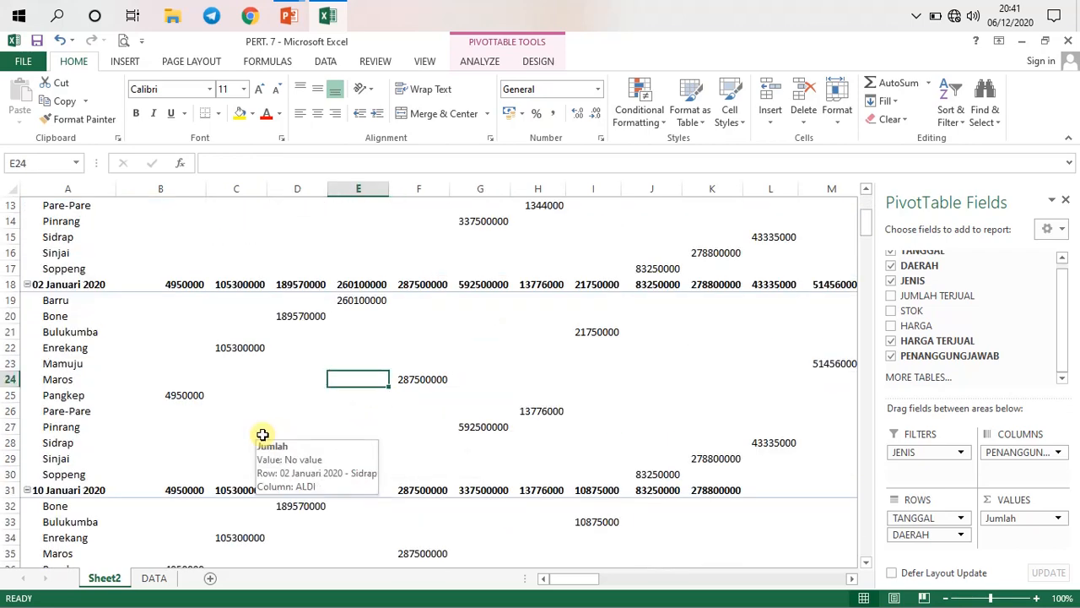
pyautogui.click(226, 410)
pyautogui.click(168, 413)
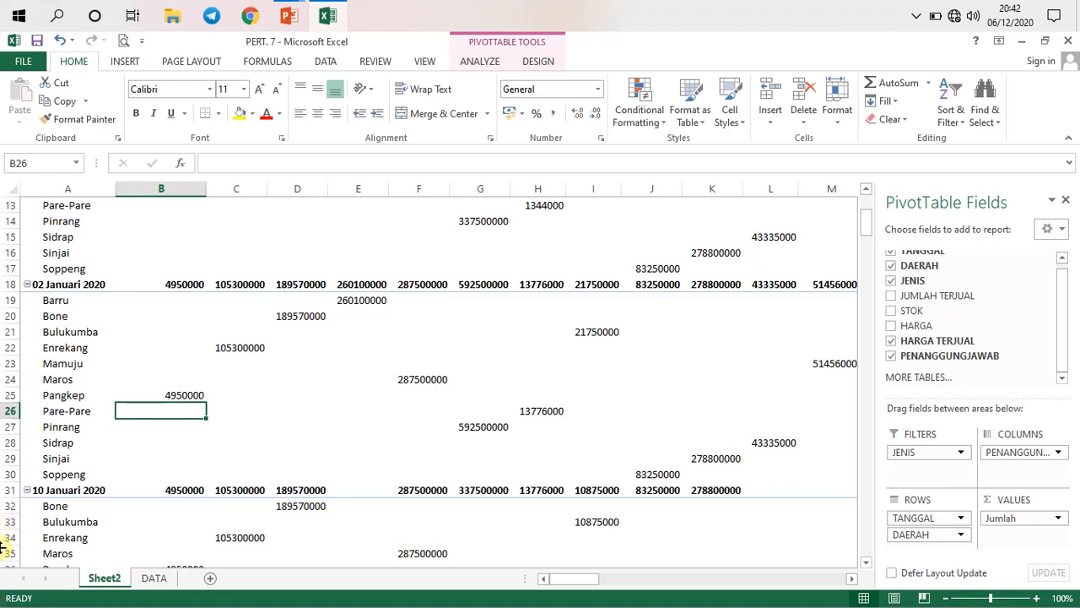
pyautogui.click(283, 384)
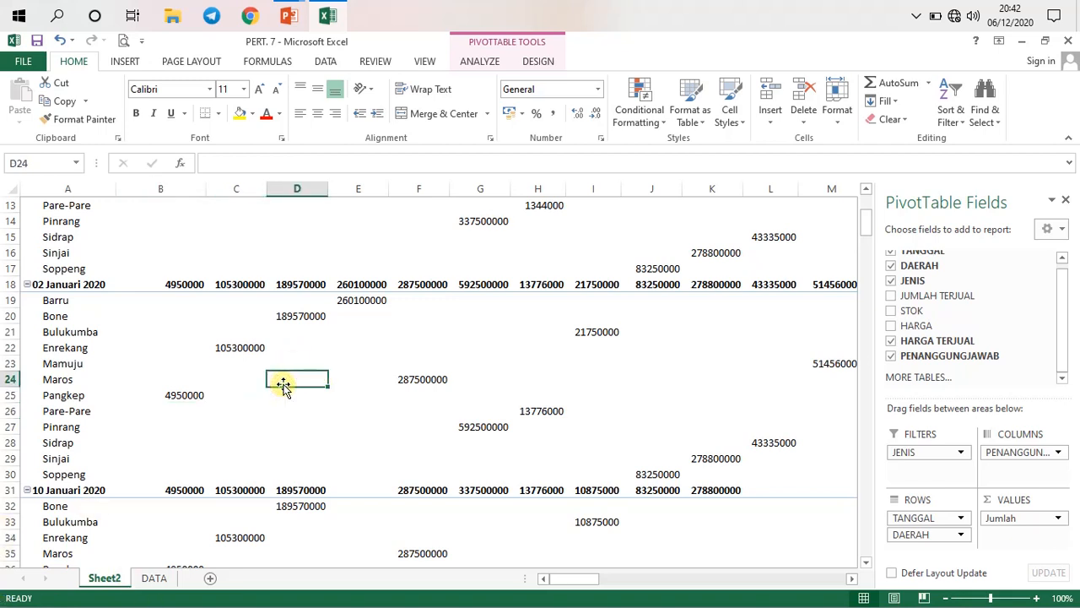
pyautogui.click(245, 405)
pyautogui.click(251, 367)
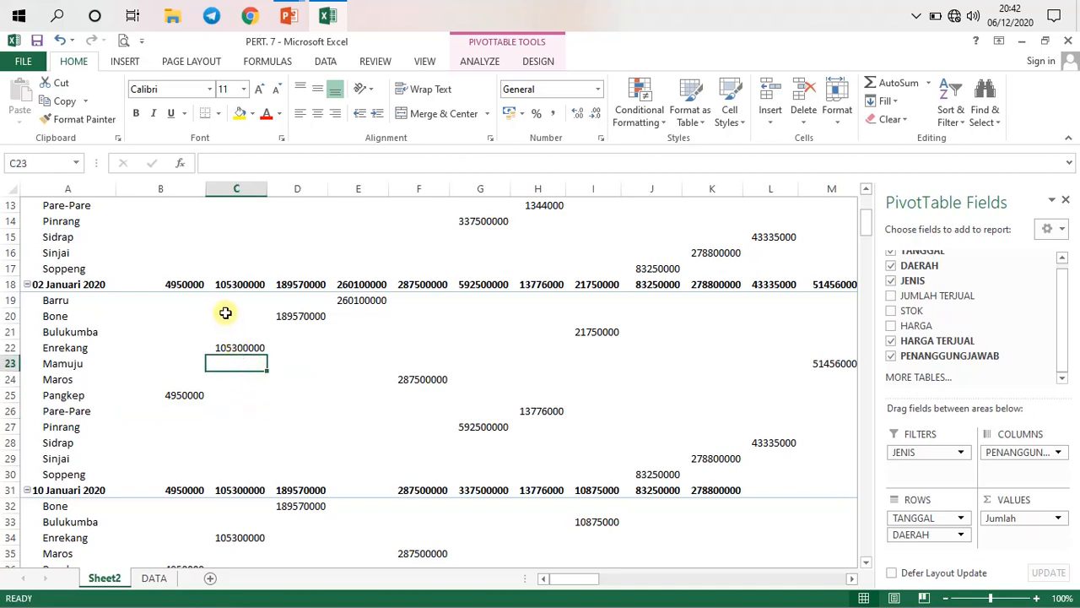
pyautogui.scroll(4, 179, 322)
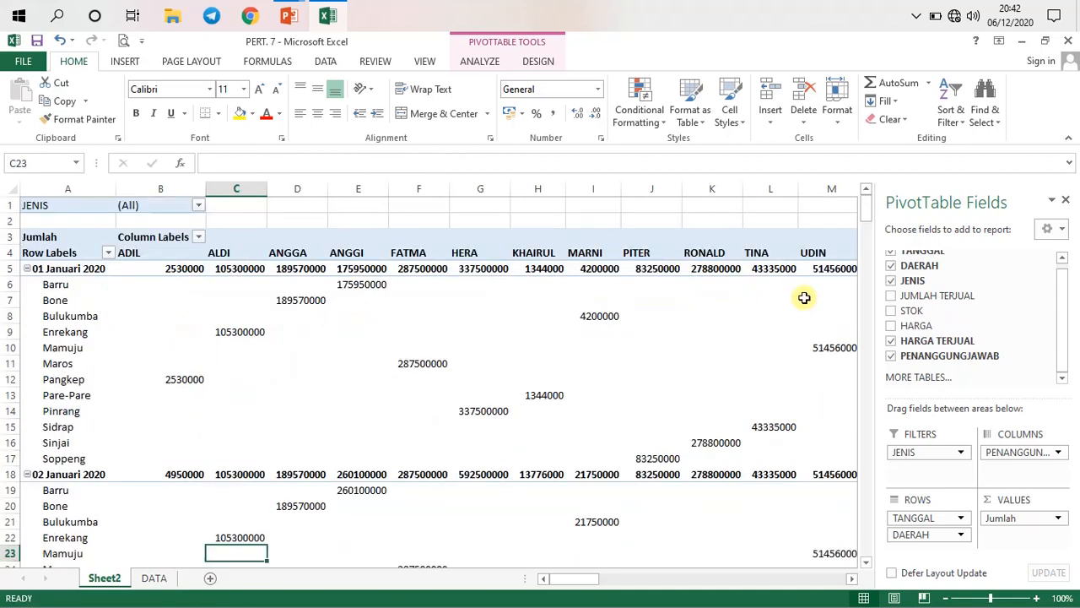
pyautogui.moveTo(869, 213); pyautogui.dragTo(865, 203)
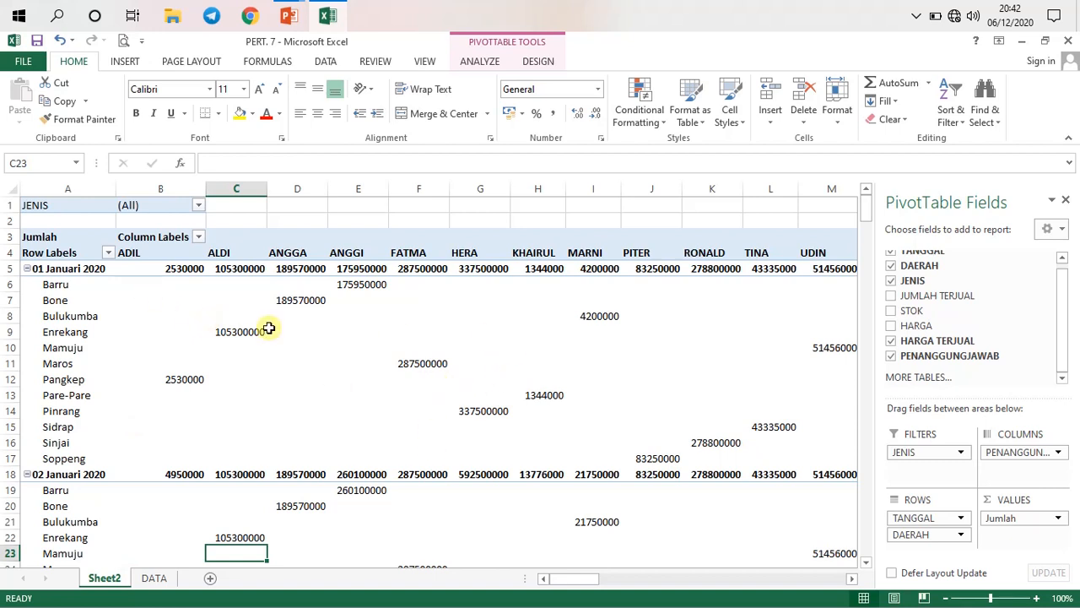
# Review the PivotTable's layout: the 01 Januari 2020 label, the region labels from Barru to Soppeng, and the person-in-charge column headings
pyautogui.click(71, 268)
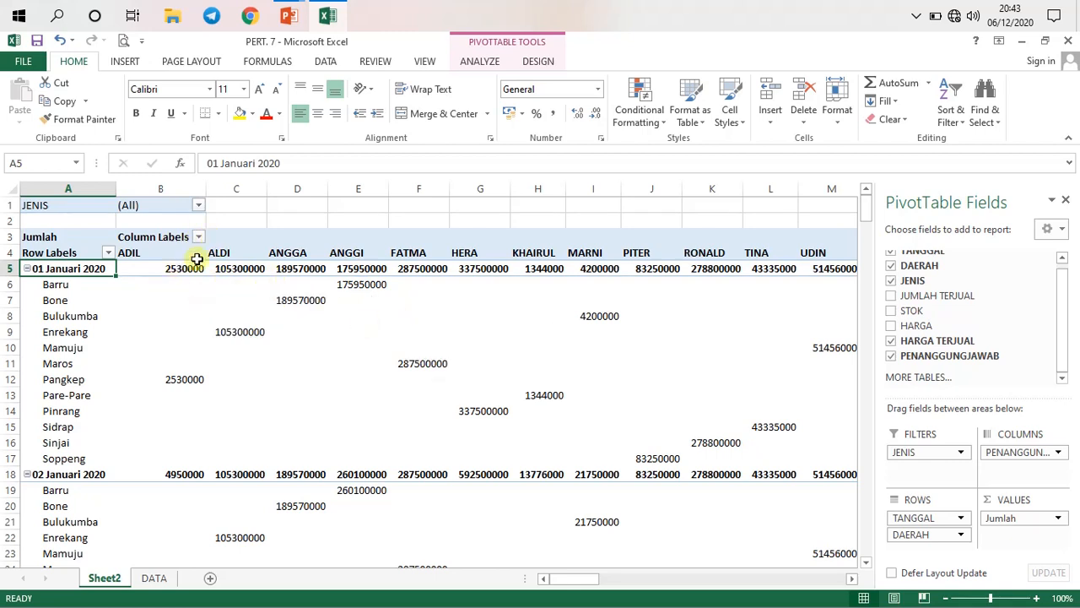
pyautogui.moveTo(232, 255); pyautogui.dragTo(819, 252)
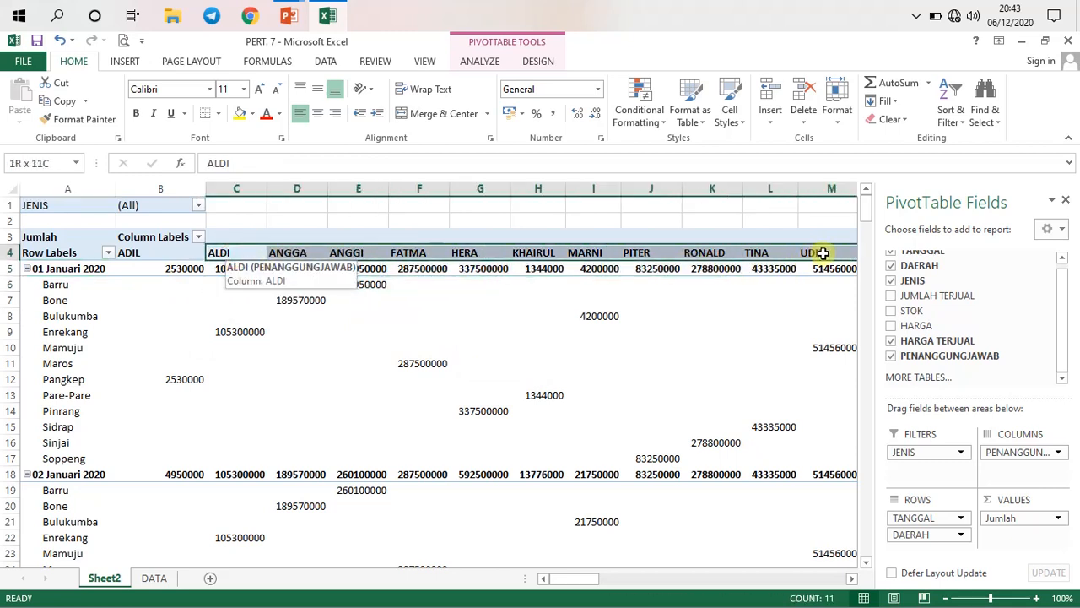
pyautogui.moveTo(64, 286); pyautogui.dragTo(95, 460)
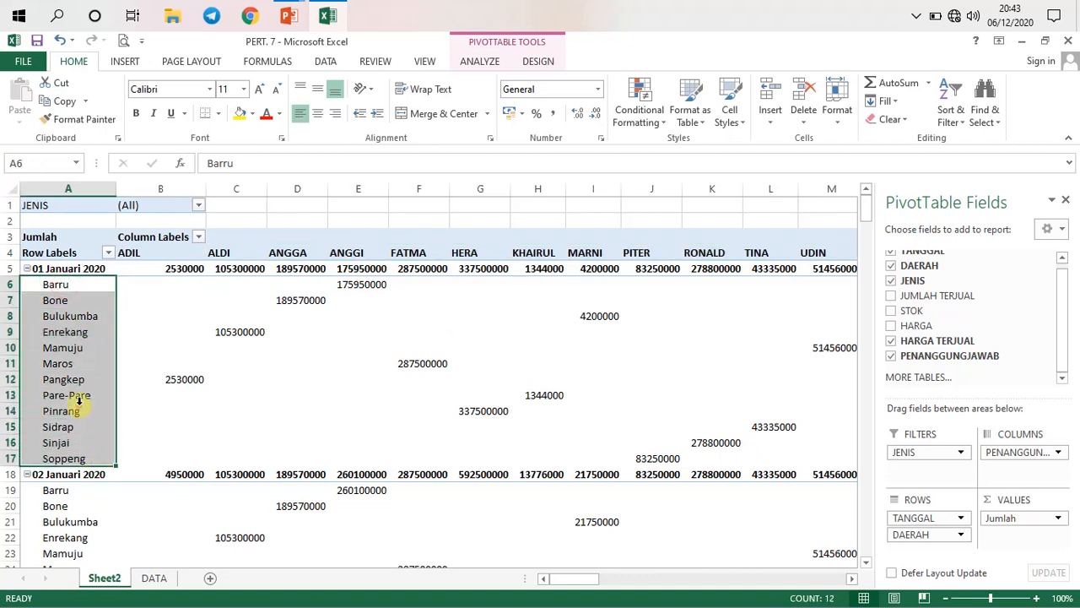
pyautogui.click(74, 408)
pyautogui.click(56, 301)
pyautogui.click(68, 347)
pyautogui.click(56, 285)
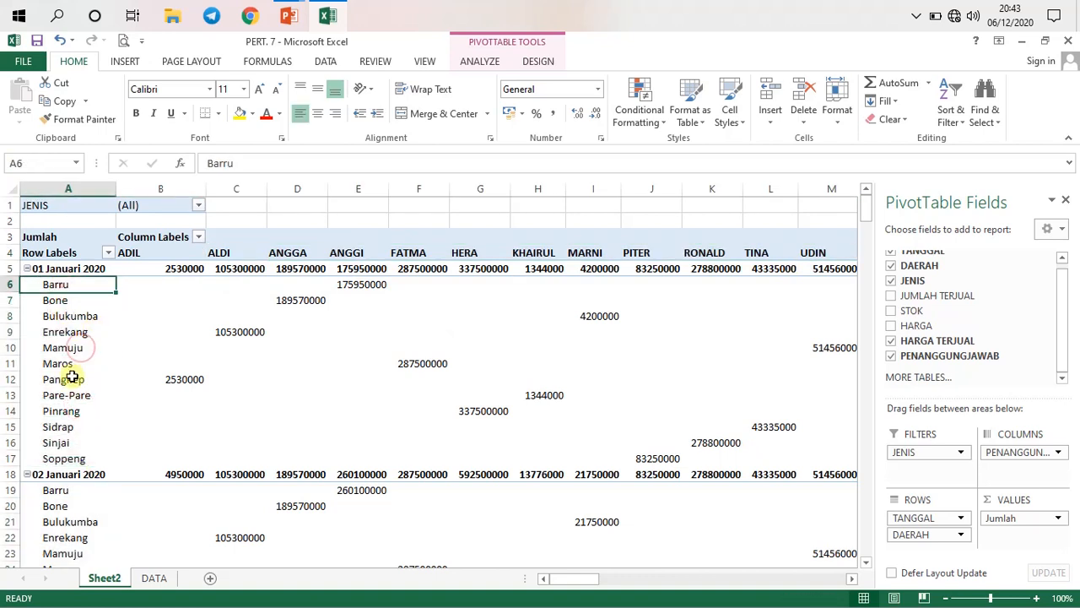
pyautogui.moveTo(73, 377); pyautogui.dragTo(79, 453)
pyautogui.moveTo(236, 256); pyautogui.dragTo(463, 256)
pyautogui.click(340, 379)
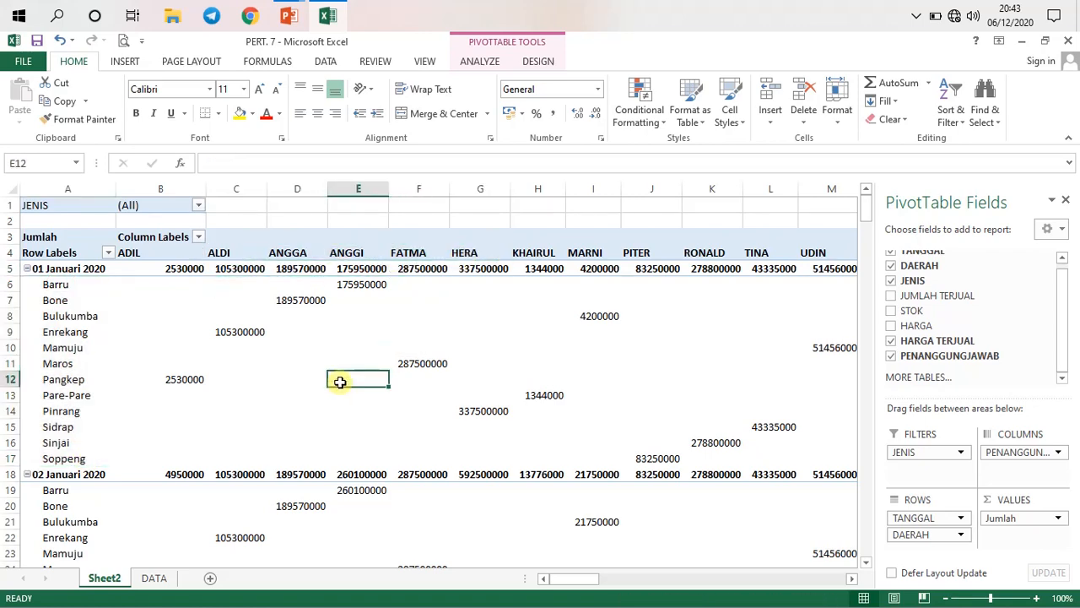
# Insert a PivotChart on a new worksheet from the DATA sheet's sales table, range A4:H234
pyautogui.click(154, 577)
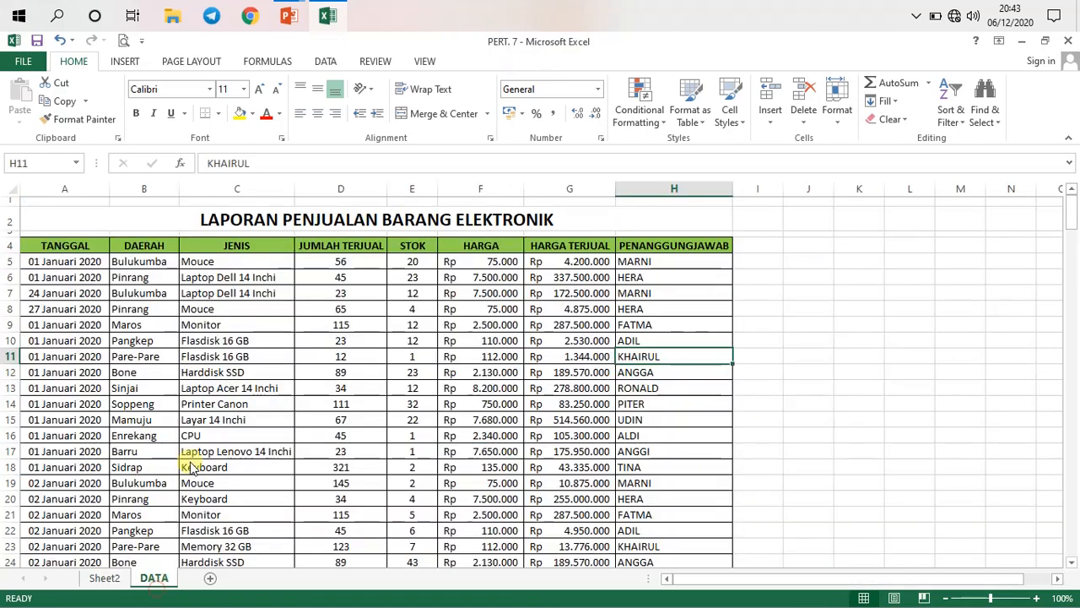
pyautogui.click(71, 261)
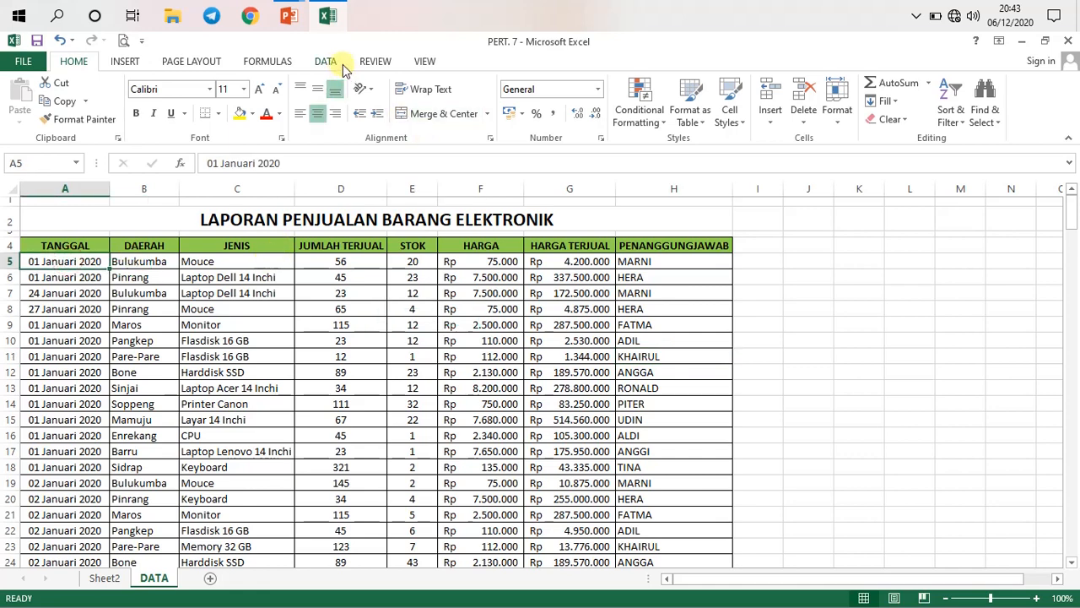
pyautogui.click(125, 61)
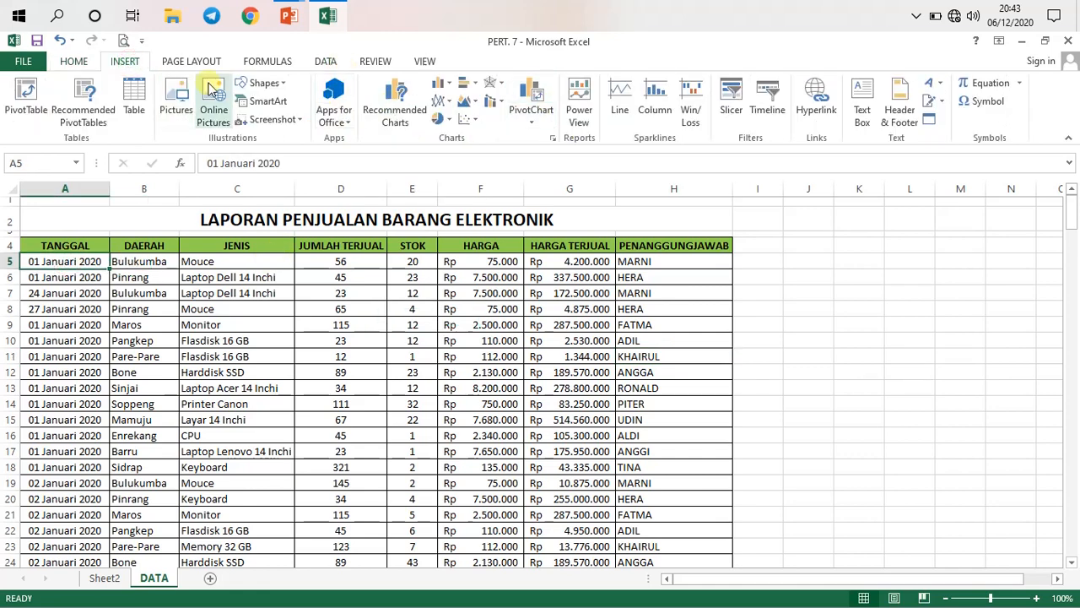
pyautogui.click(532, 93)
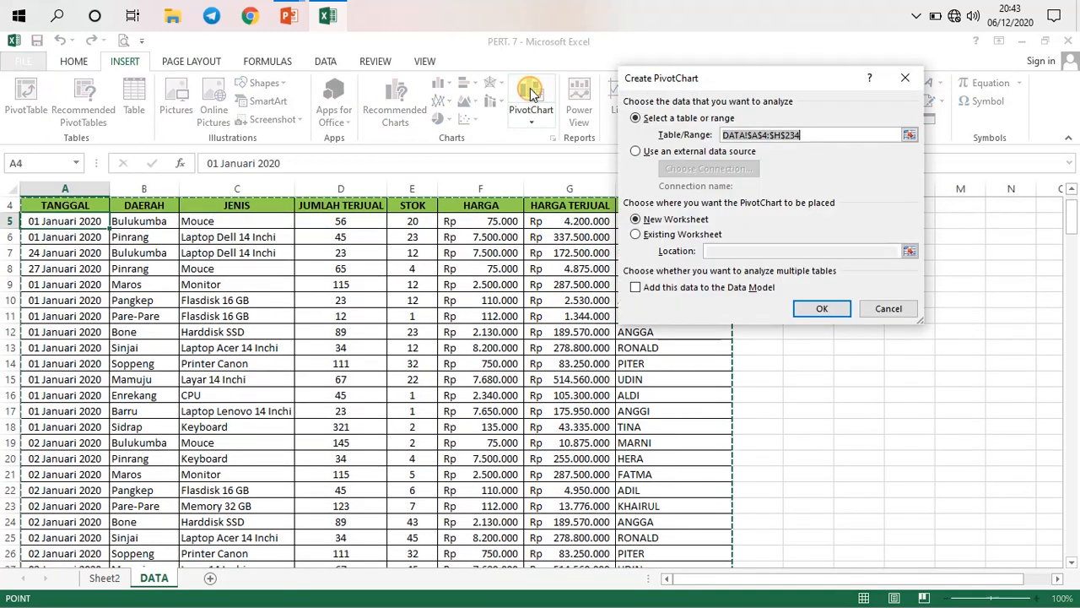
pyautogui.click(820, 310)
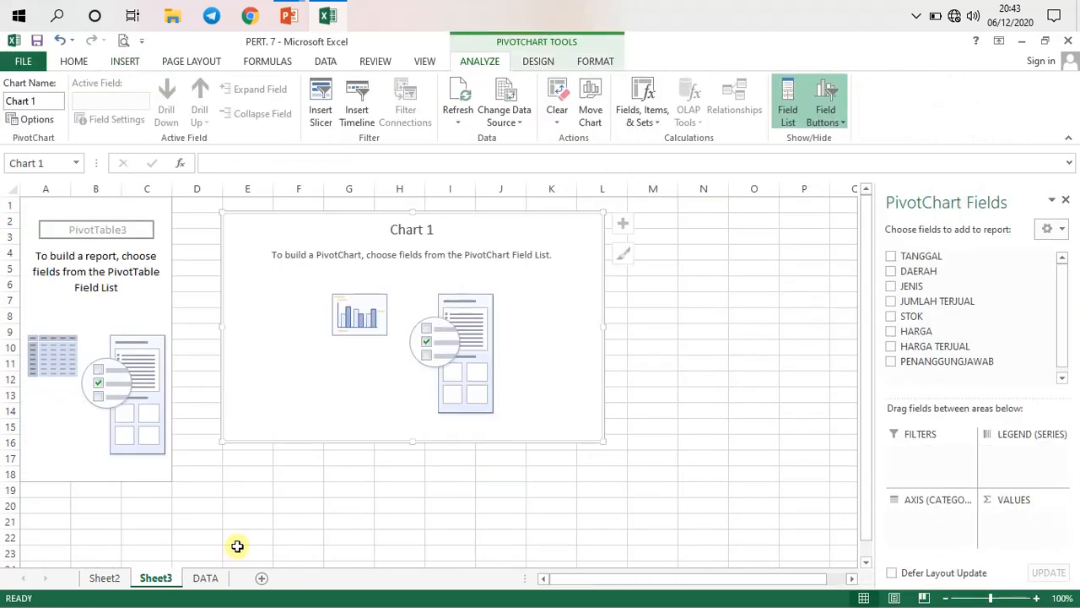
# Add DAERAH and PENANGGUNGJAWAB as the axis categories of the Sheet3 PivotChart and HARGA TERJUAL as its summed values
pyautogui.click(105, 578)
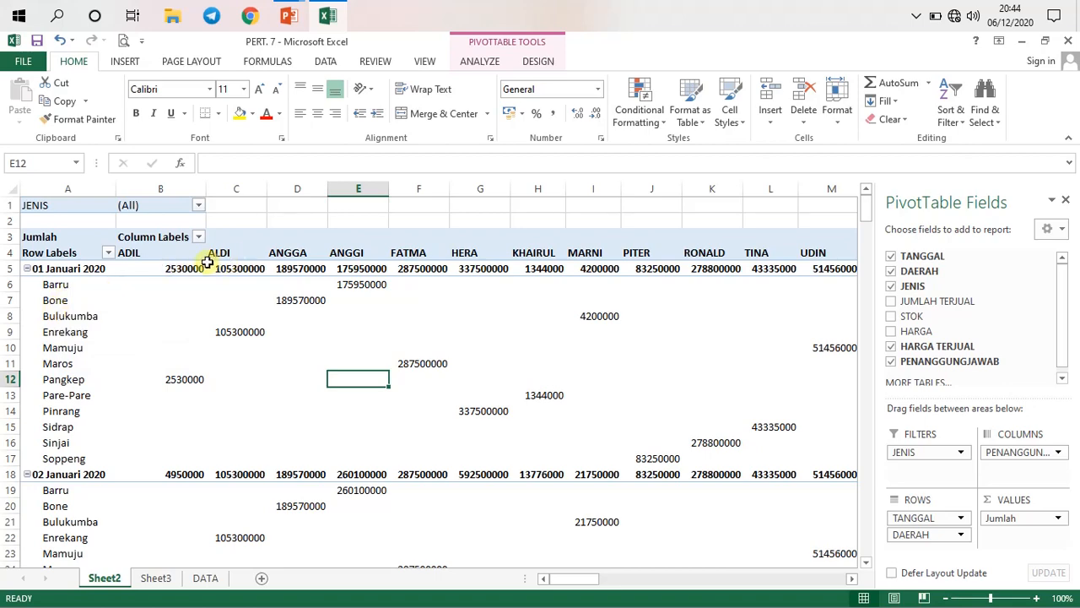
pyautogui.click(154, 579)
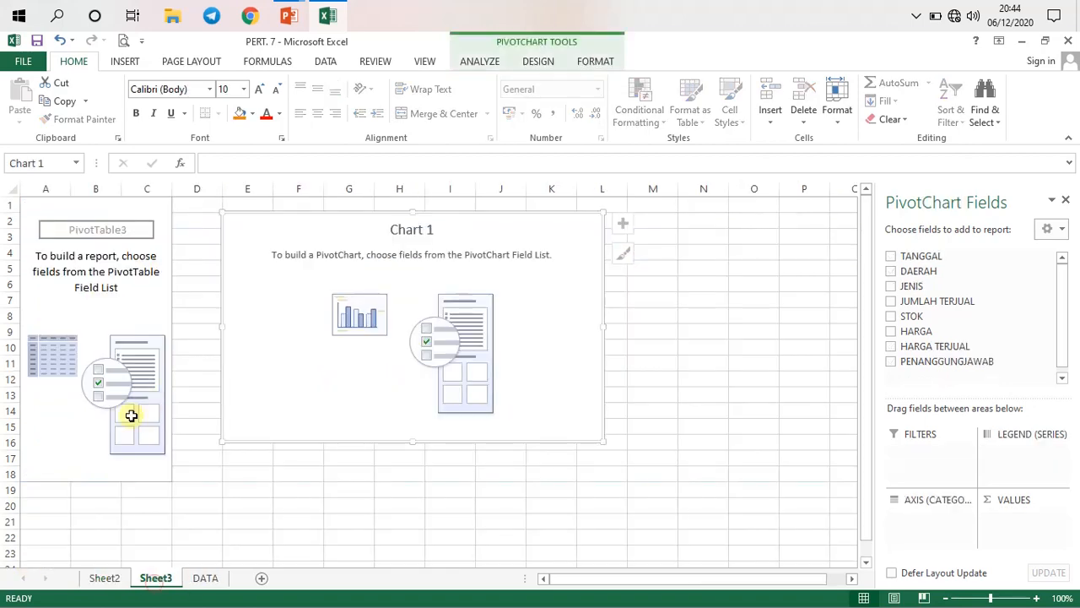
pyautogui.click(892, 271)
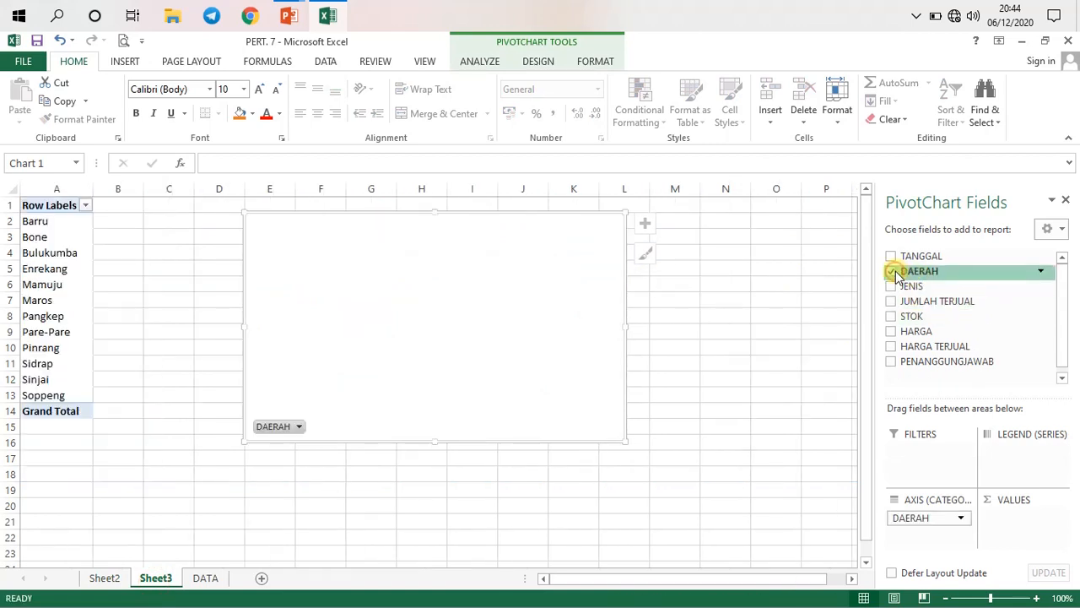
pyautogui.click(891, 362)
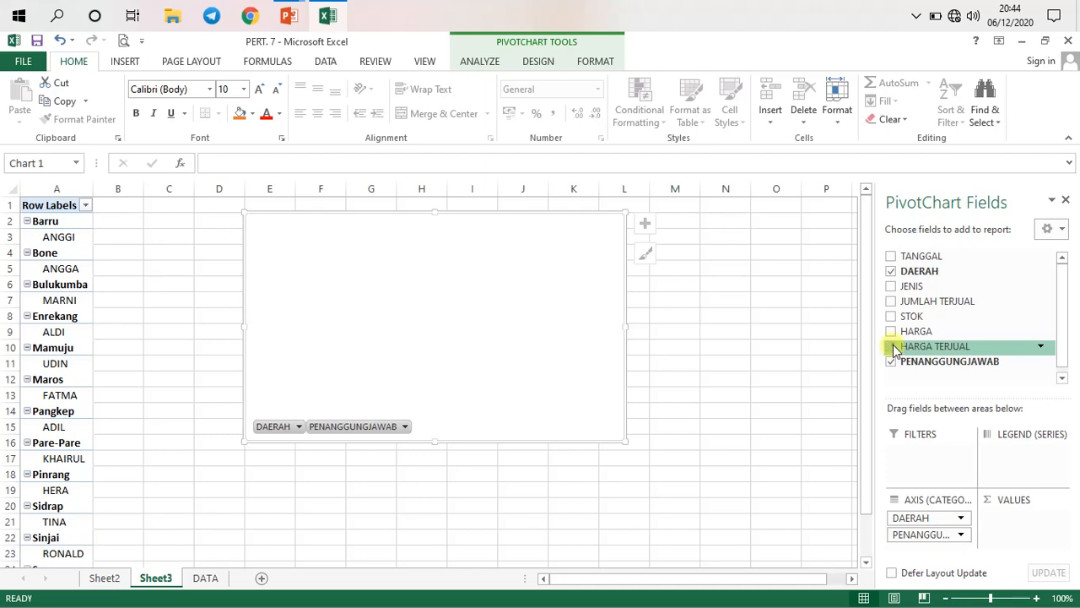
pyautogui.click(892, 346)
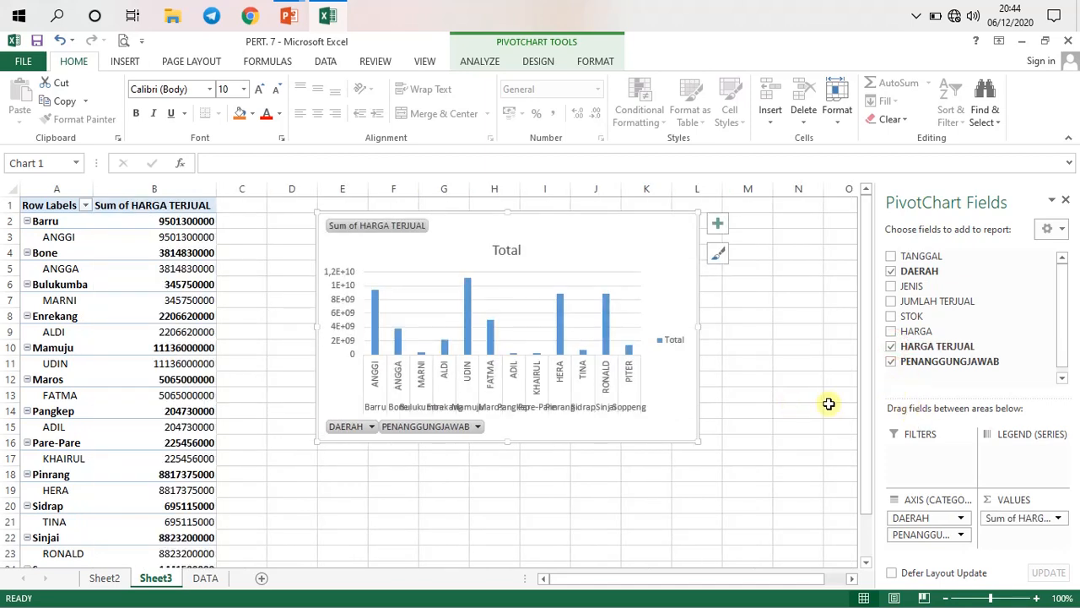
# Move DAERAH from the axis categories to the legend series and reposition the PivotChart below the Sheet3 PivotTable
pyautogui.moveTo(529, 251); pyautogui.dragTo(679, 251)
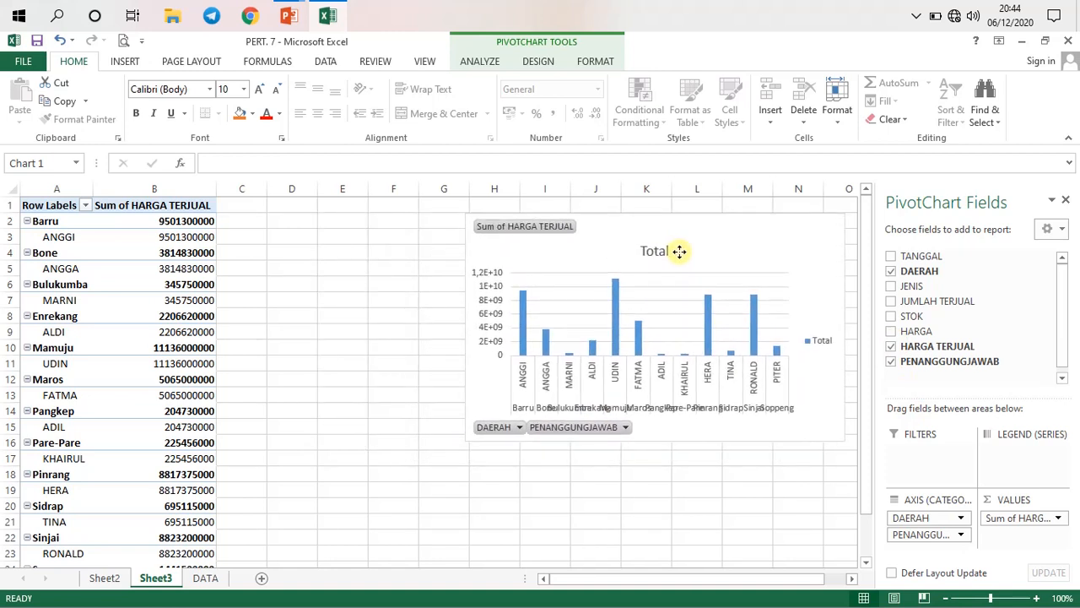
pyautogui.moveTo(679, 251); pyautogui.dragTo(680, 251)
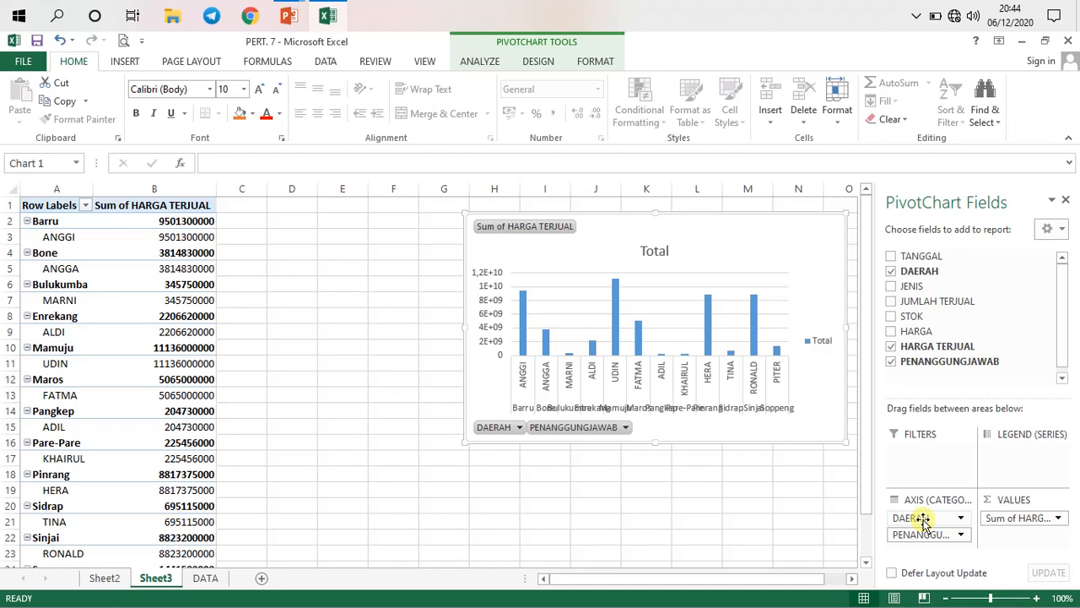
pyautogui.moveTo(923, 521); pyautogui.dragTo(1013, 454)
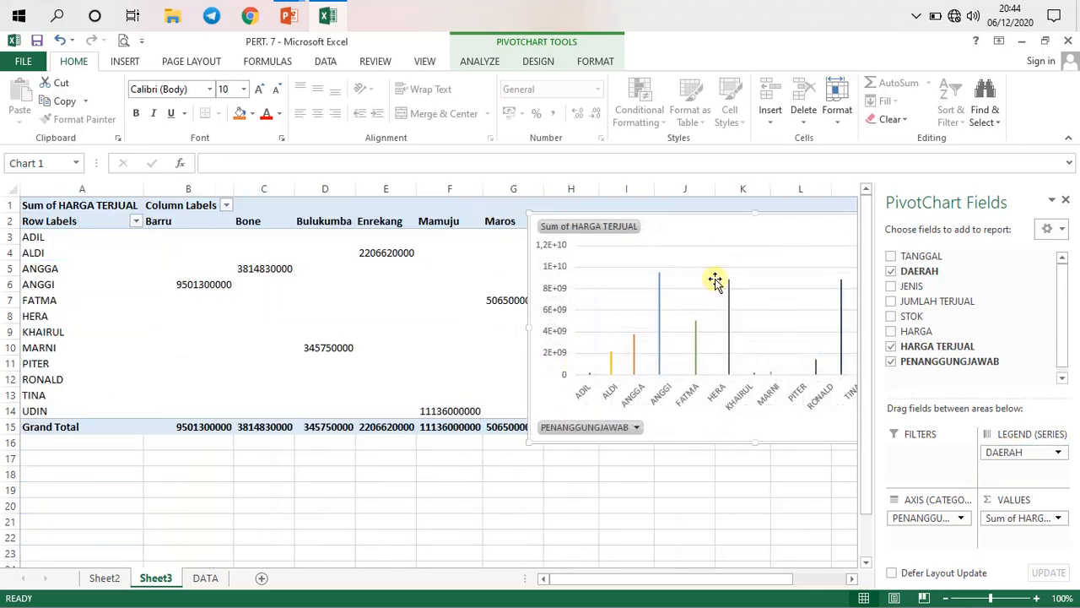
pyautogui.moveTo(704, 227); pyautogui.dragTo(620, 516)
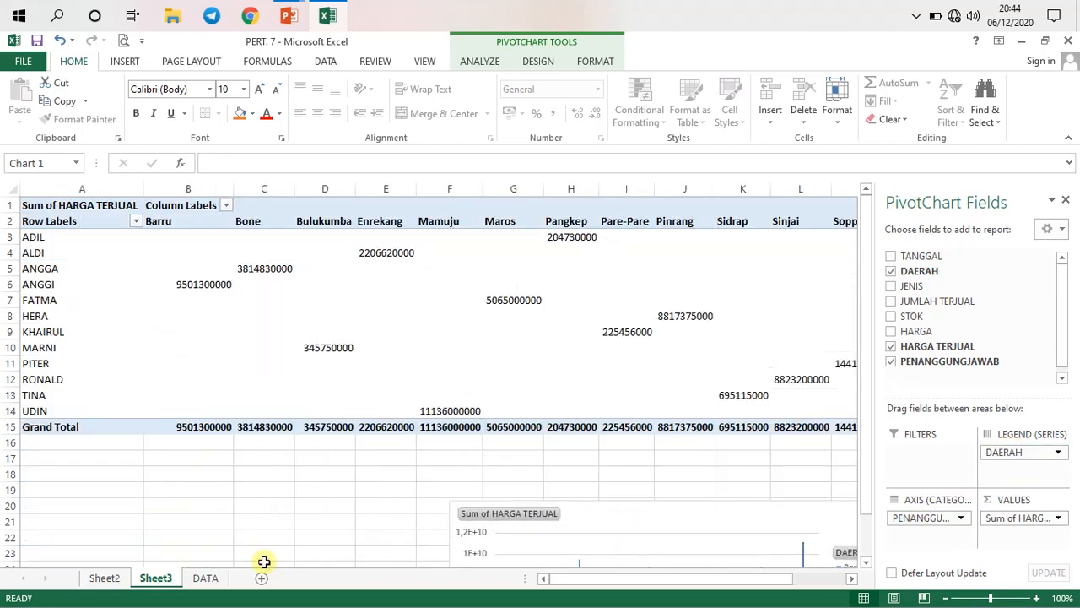
# Compare the Sheet3 PivotTable and its field layout with the Sheet2 PivotTable and the source table on the DATA sheet
pyautogui.click(106, 578)
pyautogui.click(153, 579)
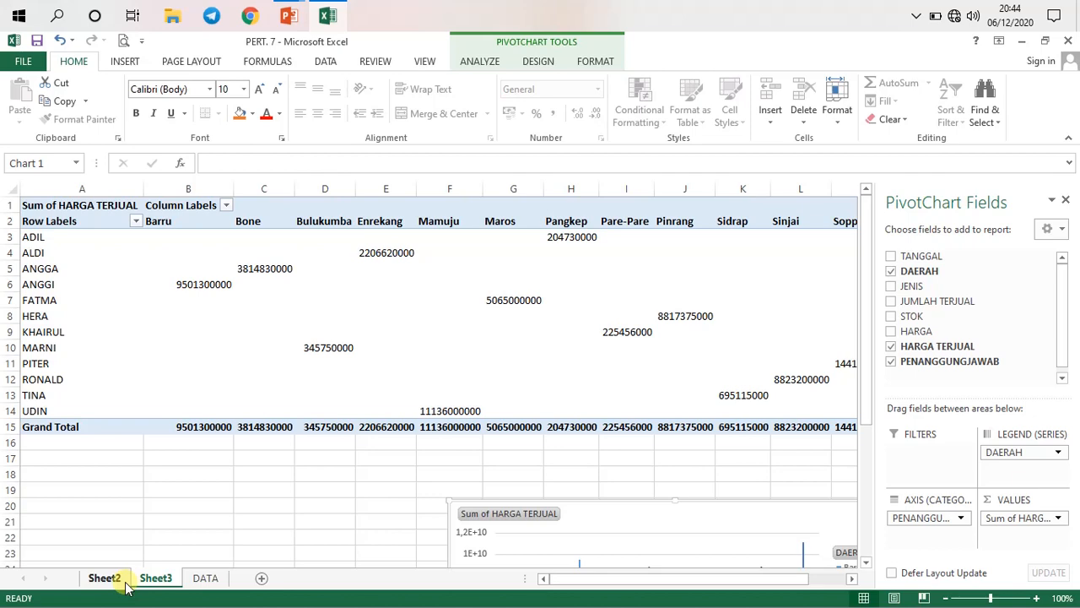
pyautogui.click(205, 578)
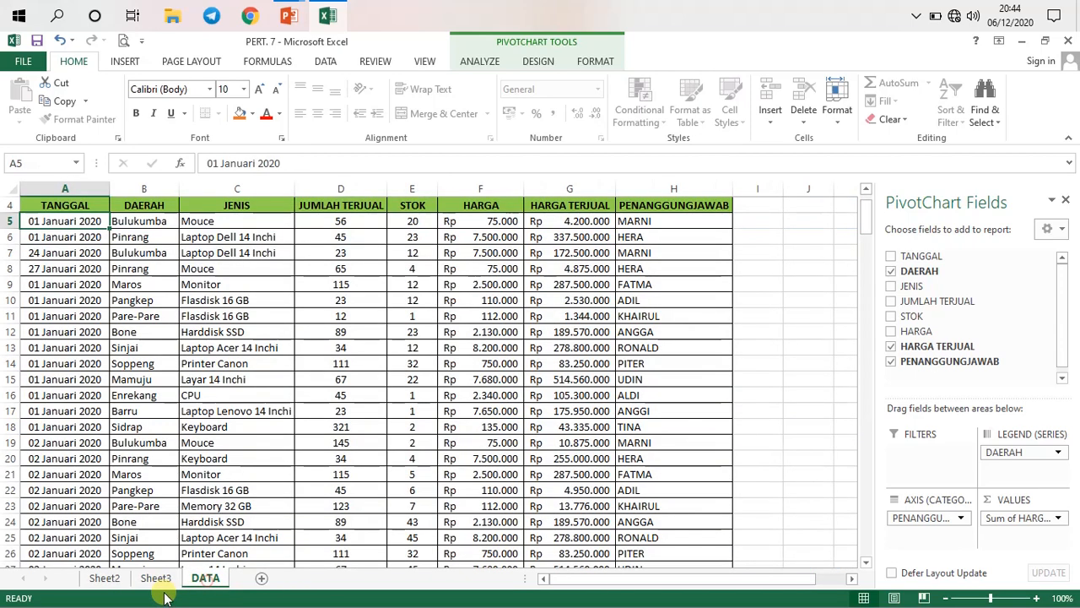
pyautogui.click(155, 578)
pyautogui.click(105, 578)
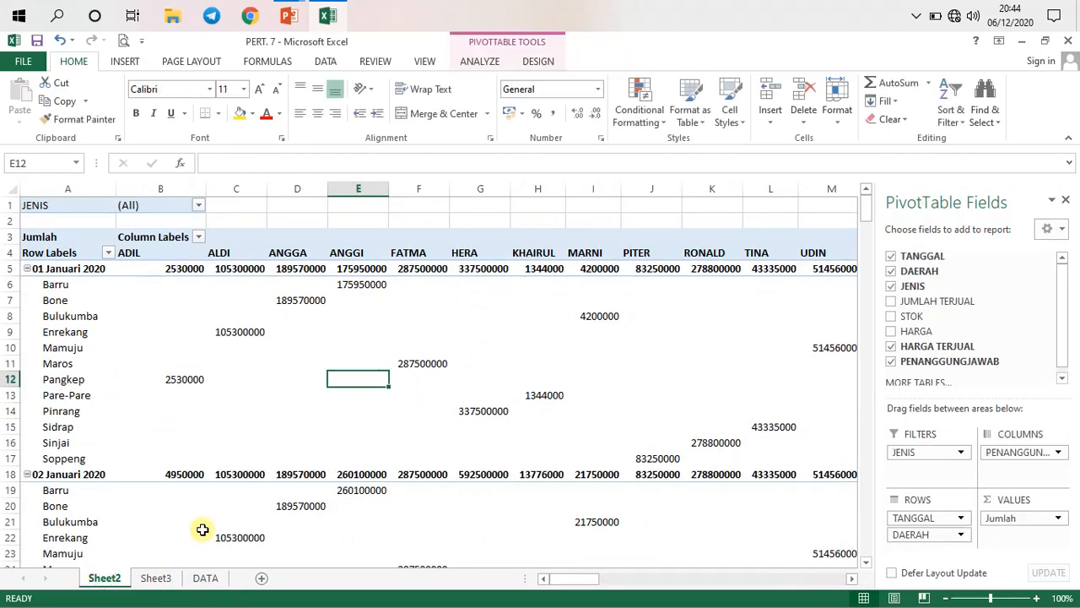
pyautogui.click(154, 579)
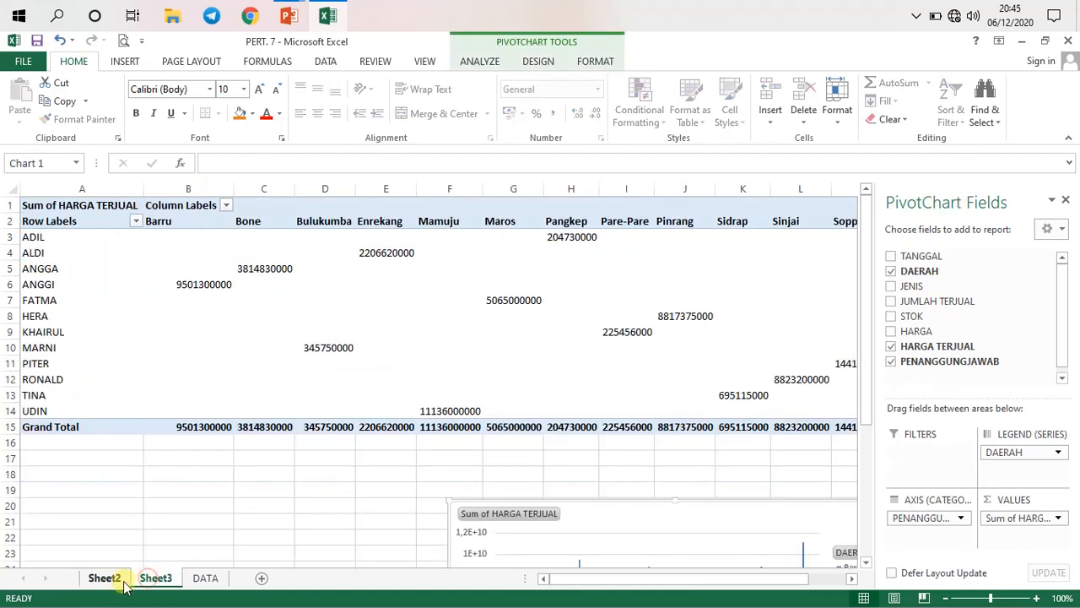
pyautogui.click(105, 579)
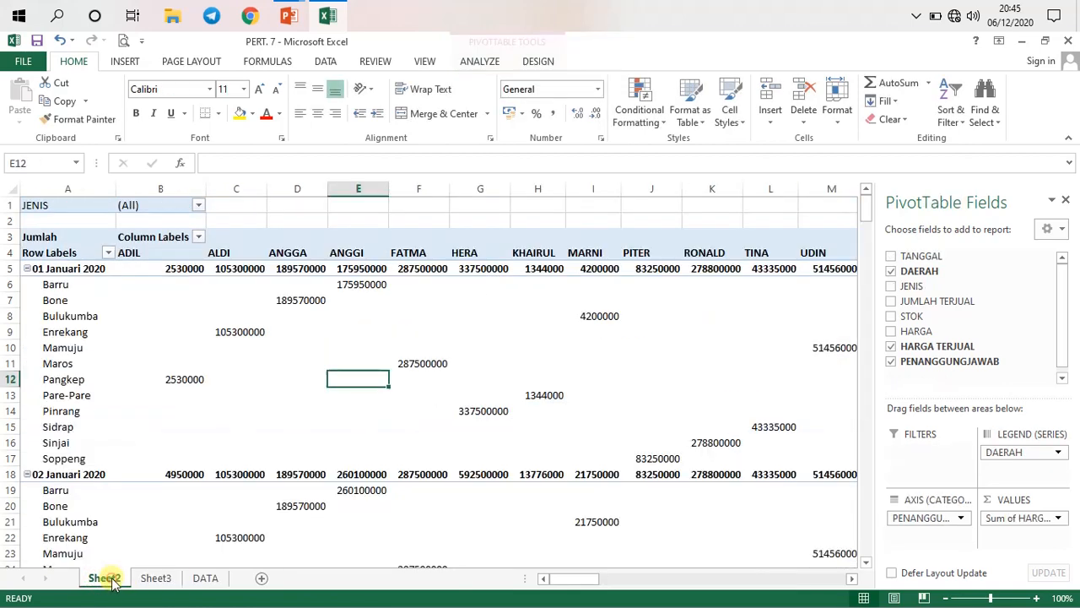
pyautogui.click(156, 579)
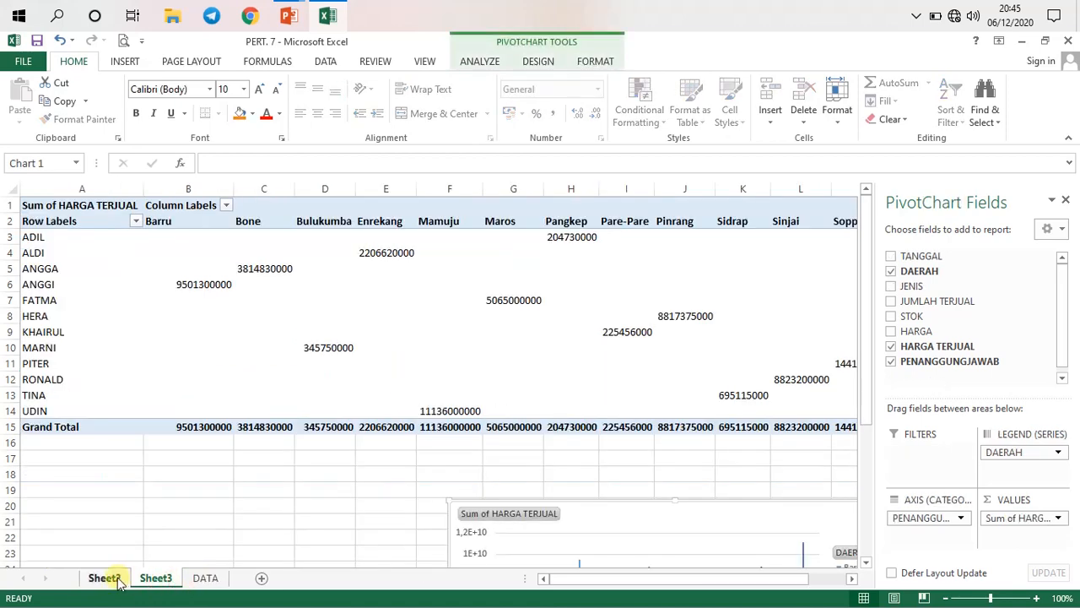
pyautogui.click(108, 578)
pyautogui.click(157, 579)
pyautogui.click(106, 578)
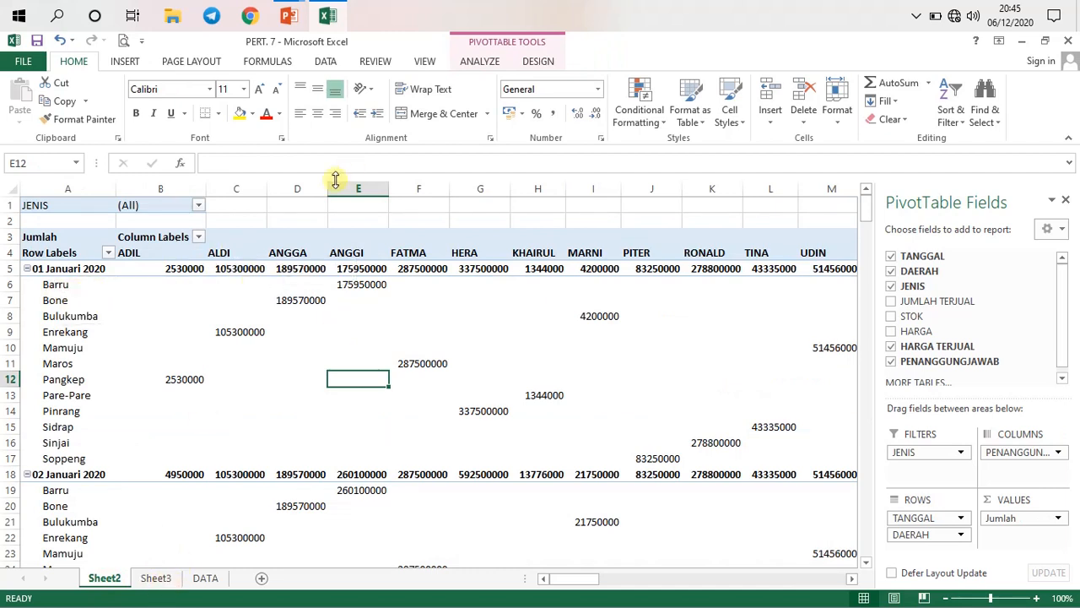
pyautogui.click(155, 579)
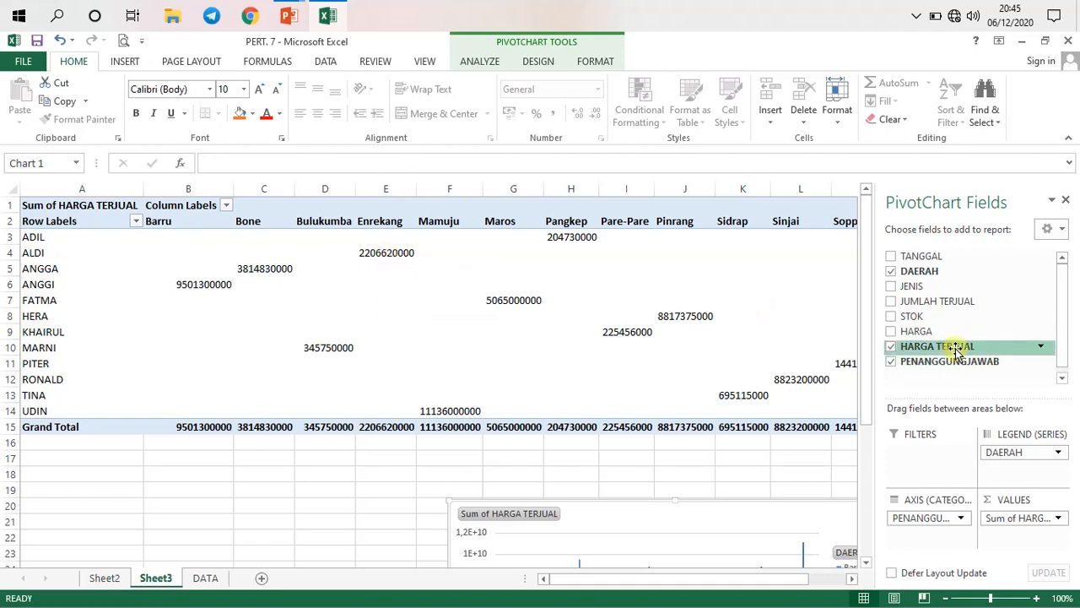
# Examine the Enrekang and Bone selling-price values and the Barru grand total in the Sheet3 PivotTable
pyautogui.click(393, 253)
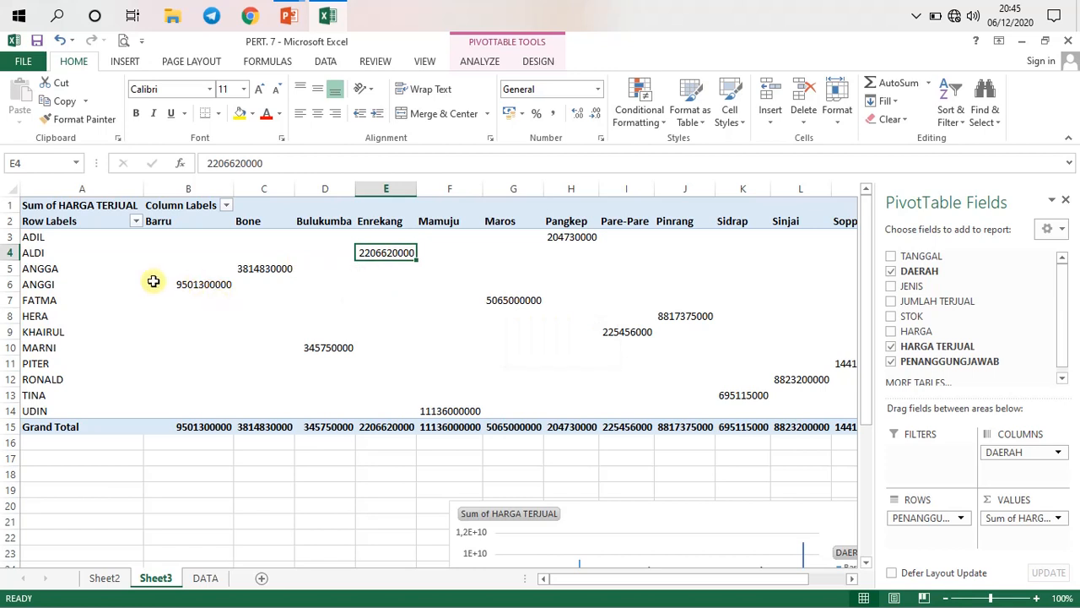
pyautogui.click(251, 271)
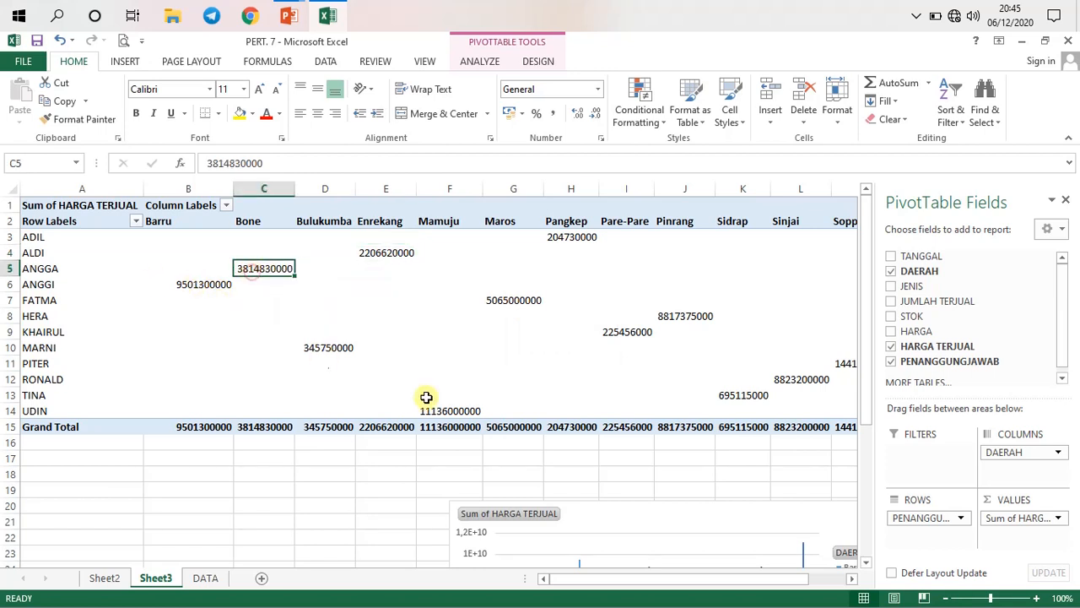
pyautogui.moveTo(198, 431)
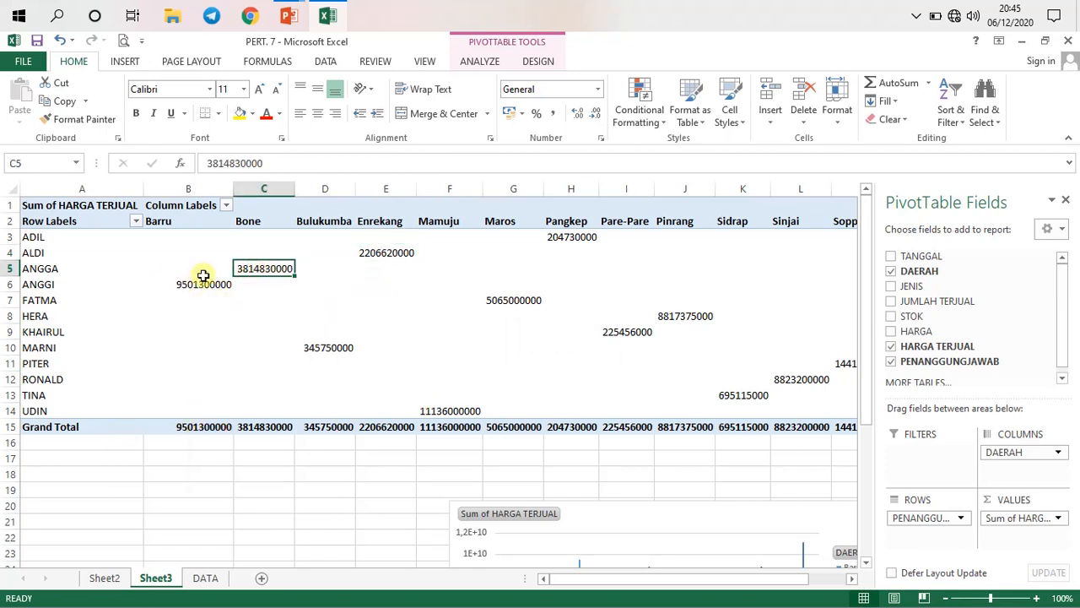
pyautogui.click(198, 430)
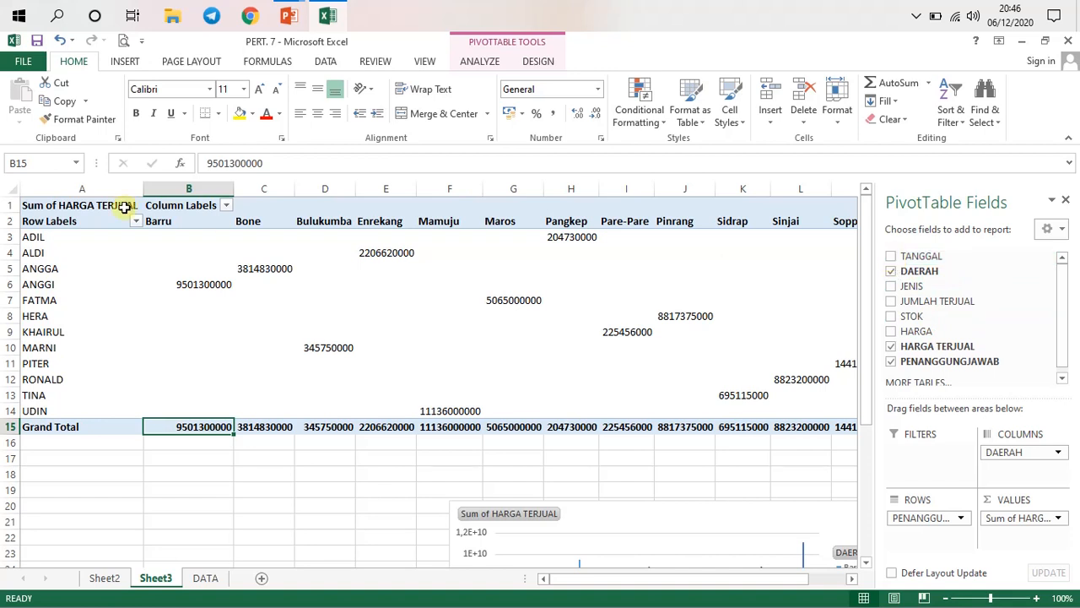
# Try TANGGAL as a row field and as a report filter, and remove it from the filters
pyautogui.click(892, 258)
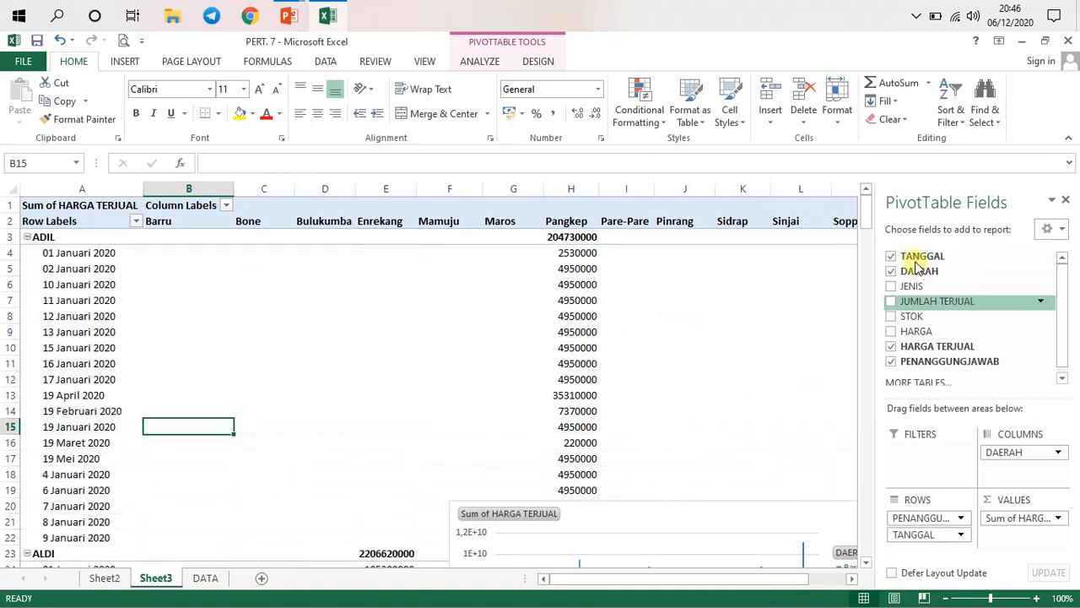
pyautogui.moveTo(915, 261); pyautogui.dragTo(930, 454)
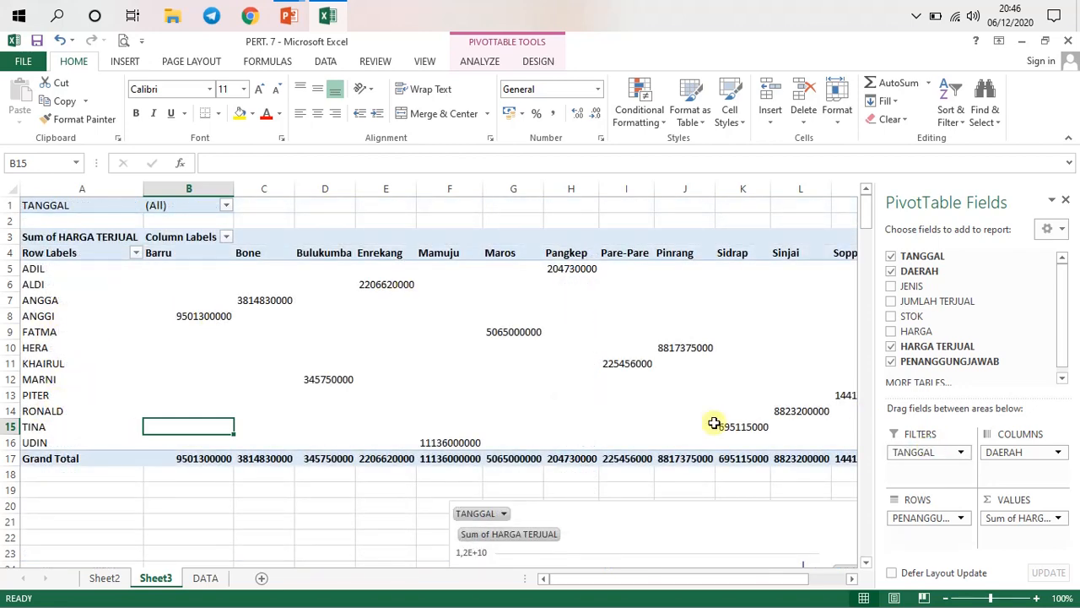
pyautogui.click(961, 454)
pyautogui.click(929, 414)
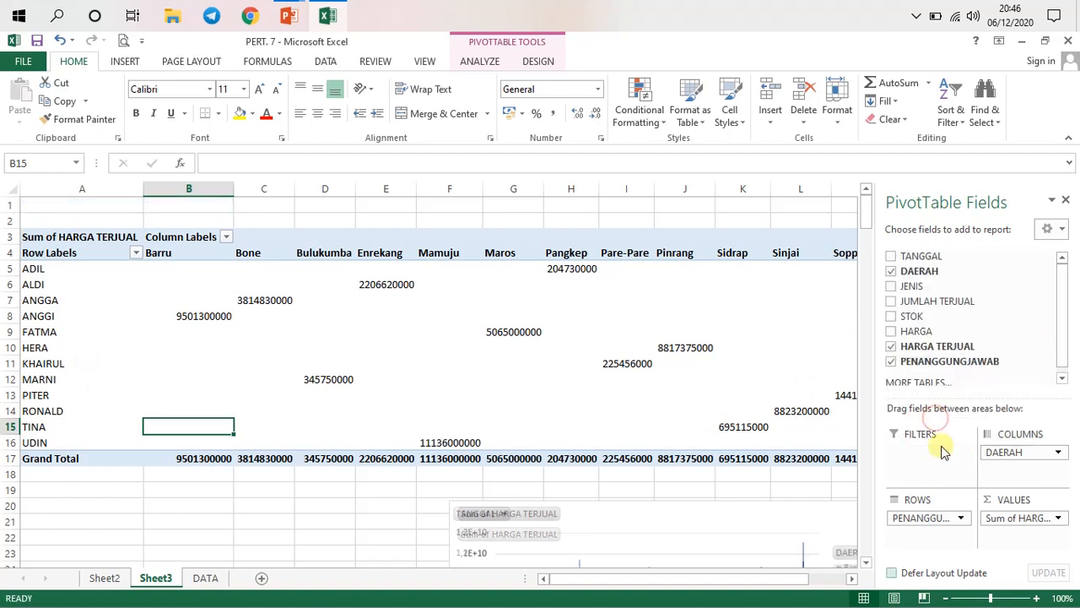
pyautogui.moveTo(901, 256); pyautogui.dragTo(933, 448)
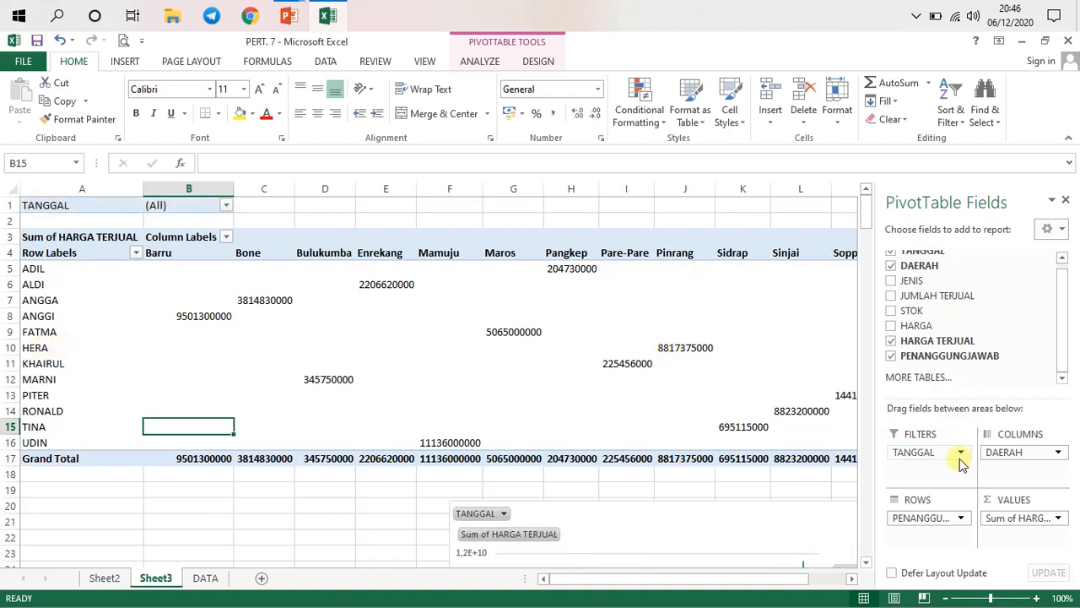
pyautogui.click(961, 452)
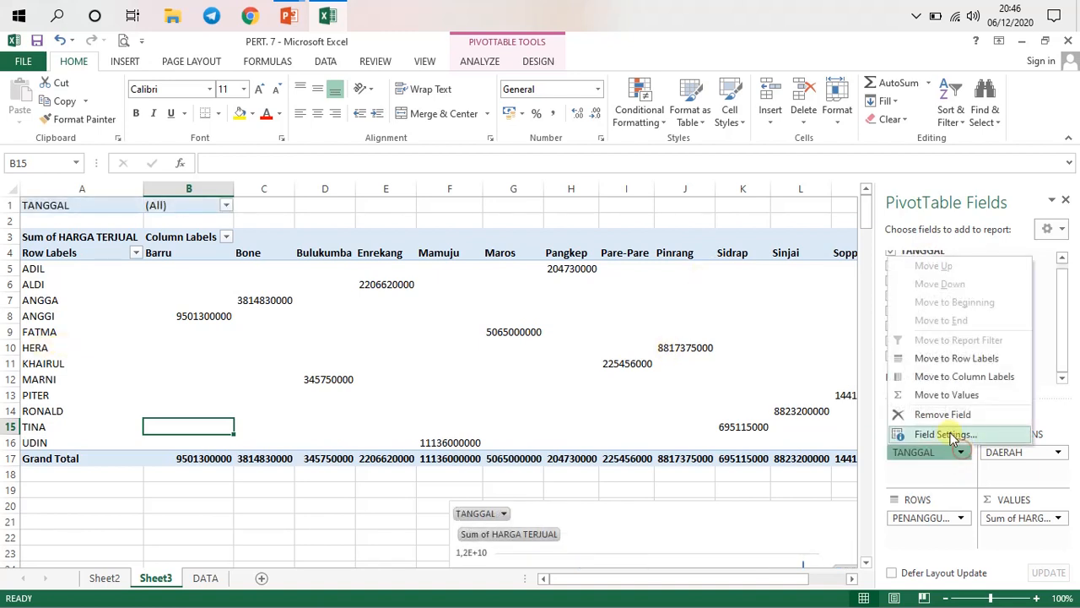
pyautogui.click(928, 412)
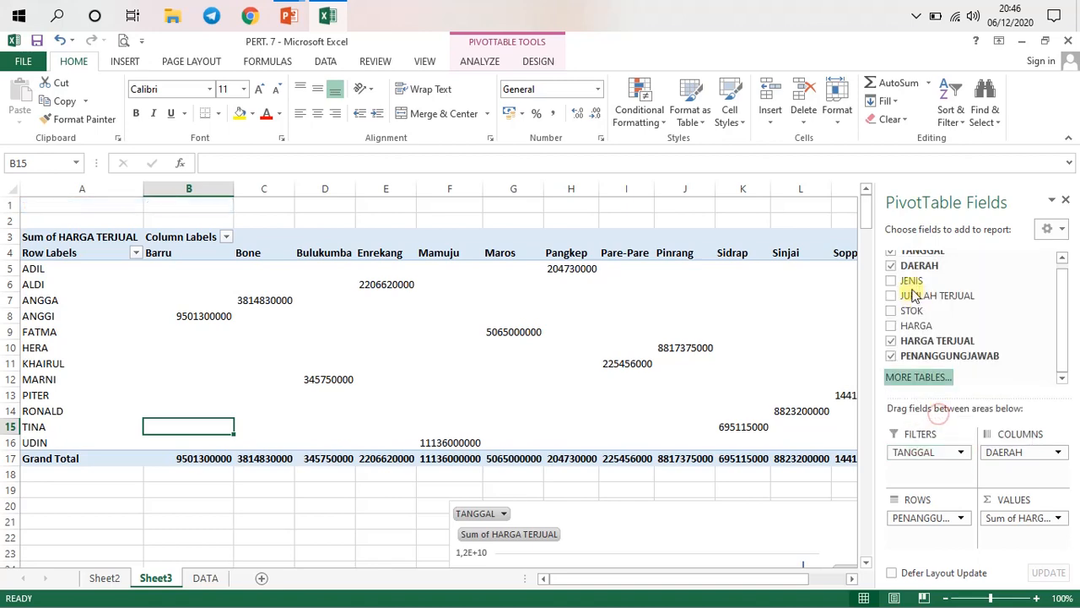
# Add TANGGAL to the Sheet3 PivotTable, review its dates as row labels, and move the field to the report filter
pyautogui.click(891, 257)
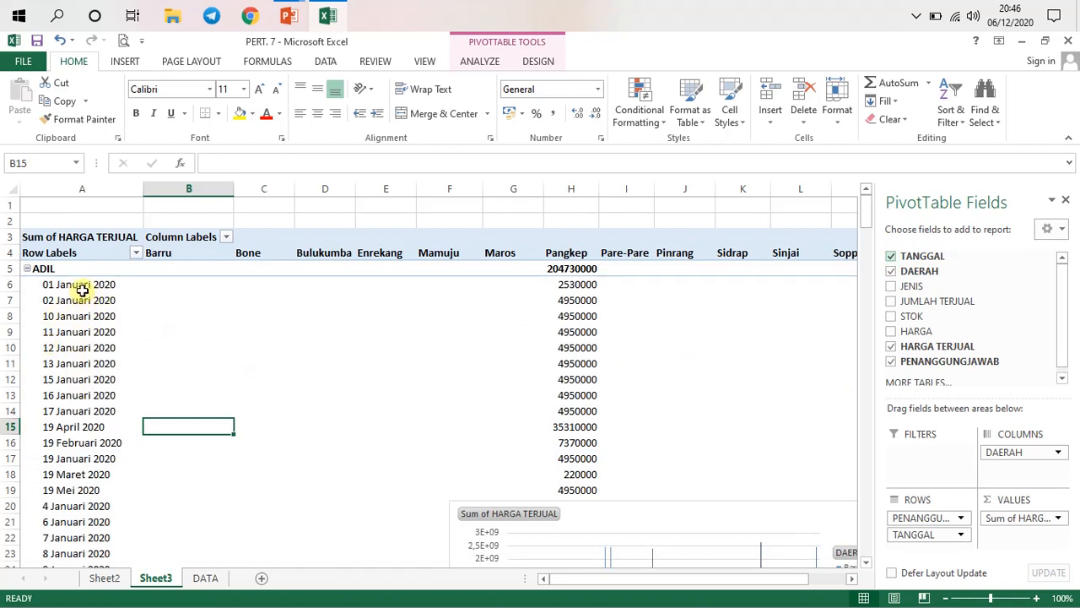
pyautogui.moveTo(82, 287); pyautogui.dragTo(81, 346)
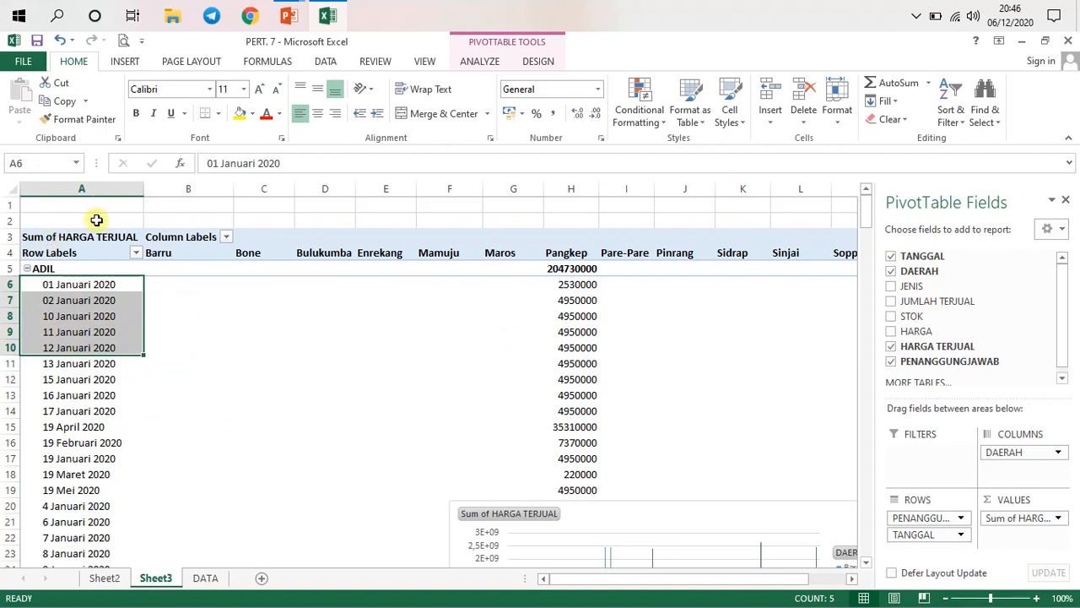
pyautogui.click(80, 284)
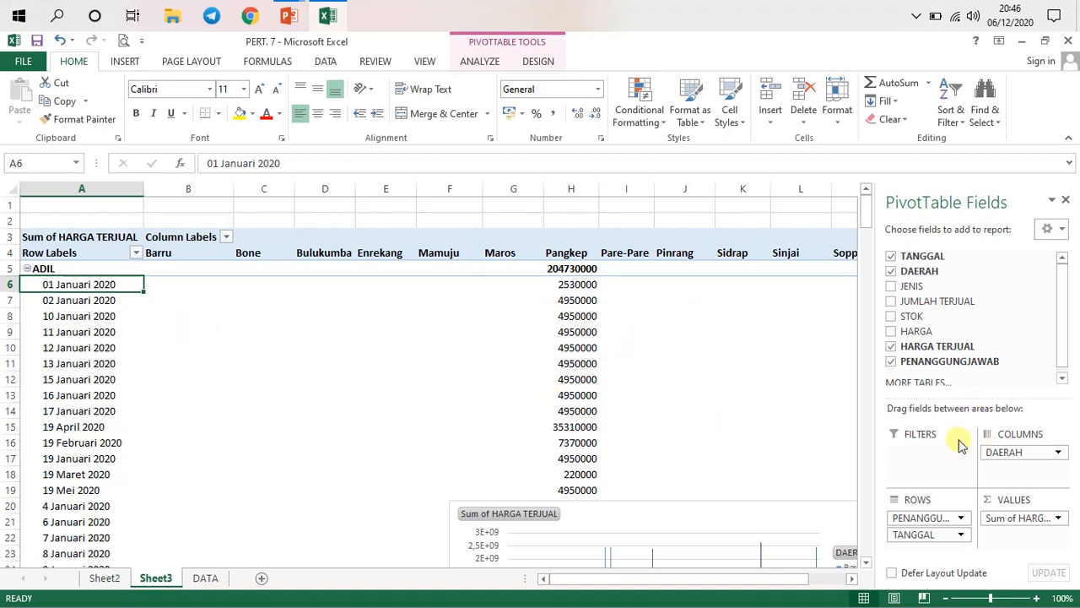
pyautogui.moveTo(920, 255); pyautogui.dragTo(927, 453)
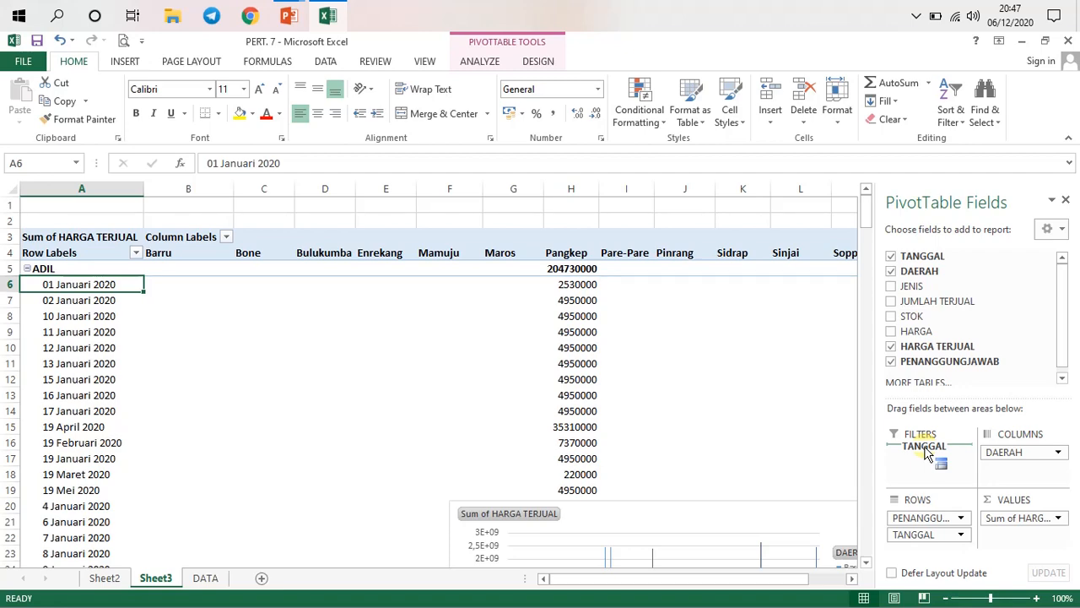
pyautogui.moveTo(928, 454); pyautogui.dragTo(929, 451)
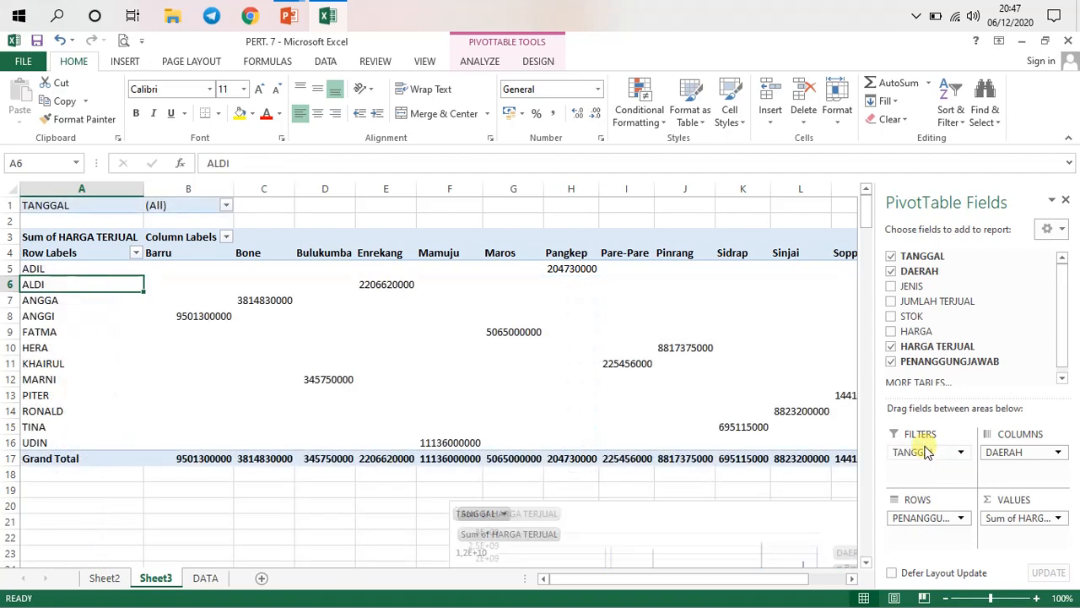
# Filter the Sheet3 PivotTable and PivotChart by TANGGAL to show only 01 Januari 2020
pyautogui.click(80, 209)
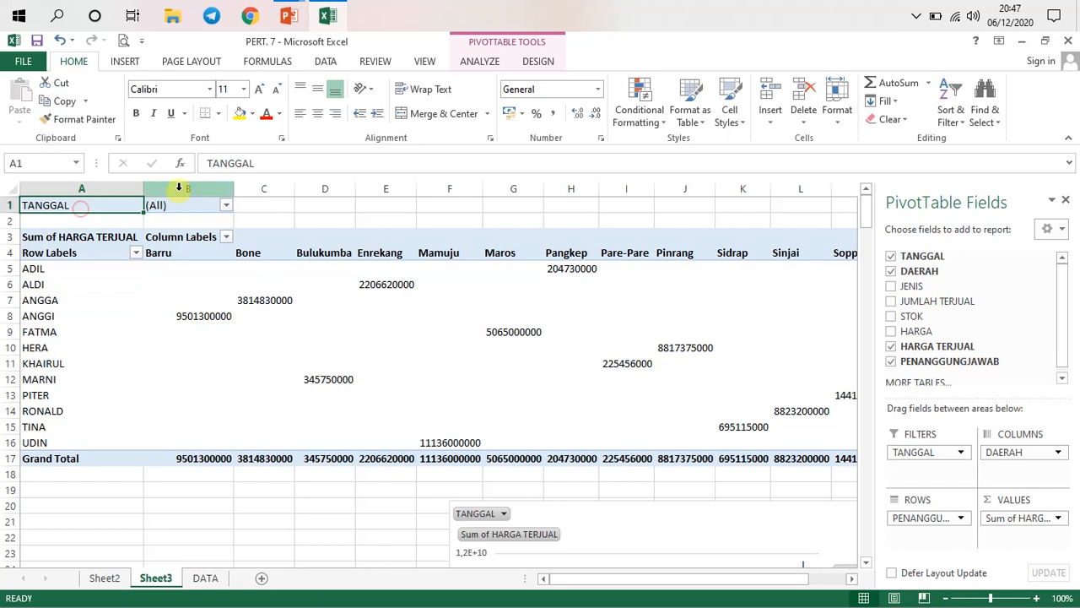
pyautogui.click(226, 206)
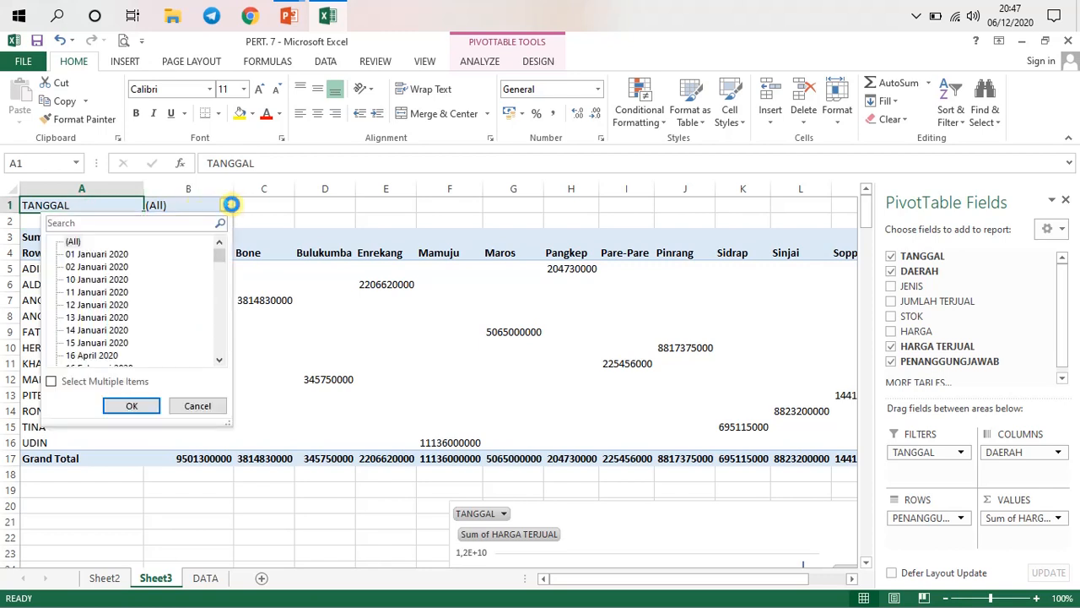
pyautogui.click(84, 254)
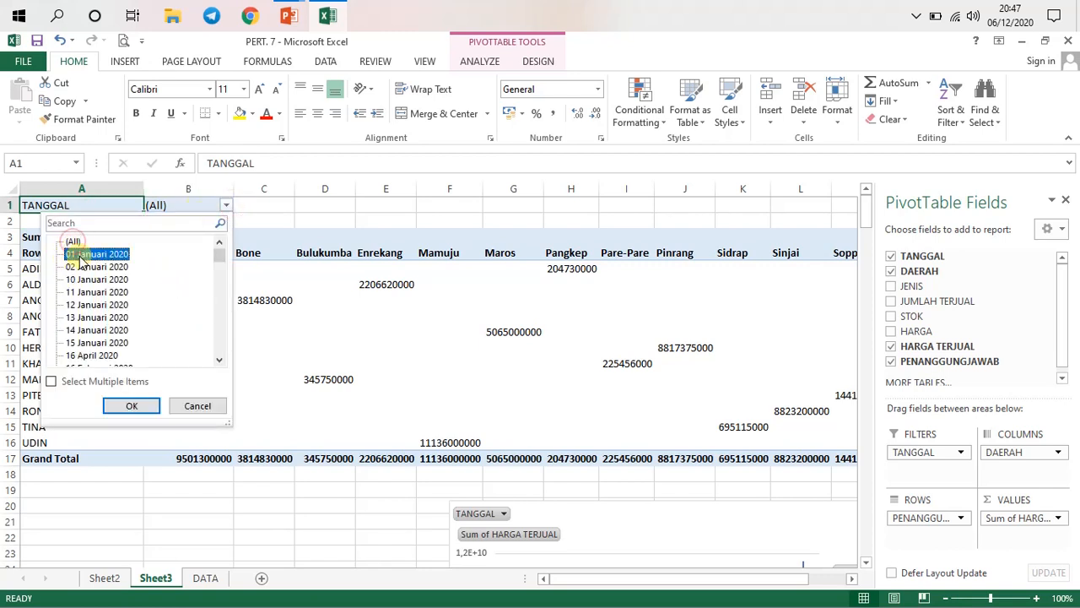
pyautogui.click(132, 406)
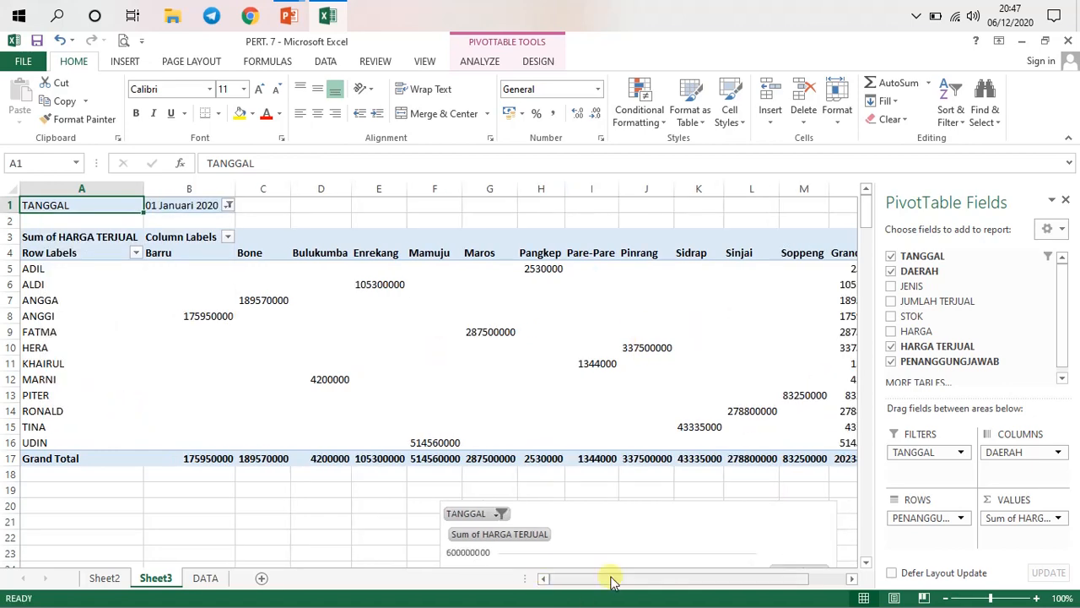
# Review the filtered PivotTable's region columns from Barru to Soppeng and the row labels of the persons in charge
pyautogui.moveTo(611, 582)
pyautogui.mouseDown()
pyautogui.moveTo(685, 581)
pyautogui.moveTo(602, 583)
pyautogui.mouseUp()
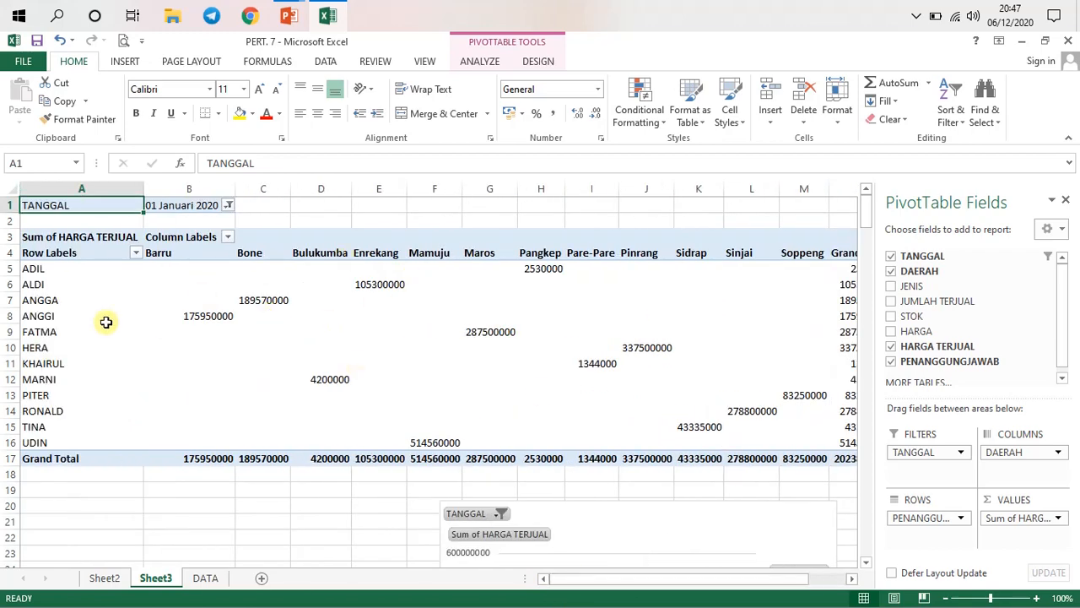
pyautogui.moveTo(193, 253); pyautogui.dragTo(788, 292)
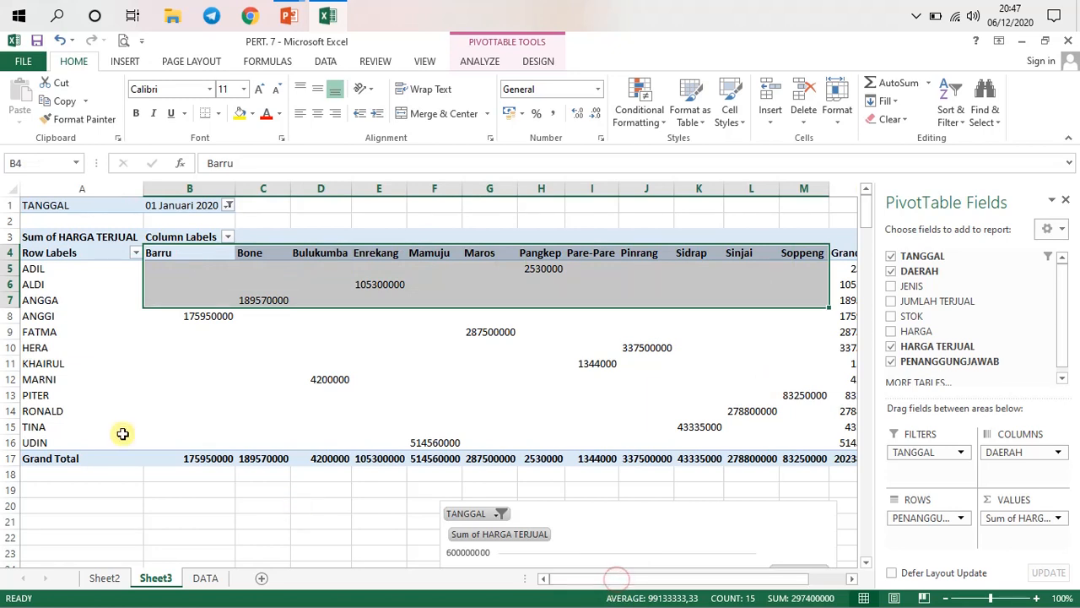
pyautogui.moveTo(53, 284); pyautogui.dragTo(61, 426)
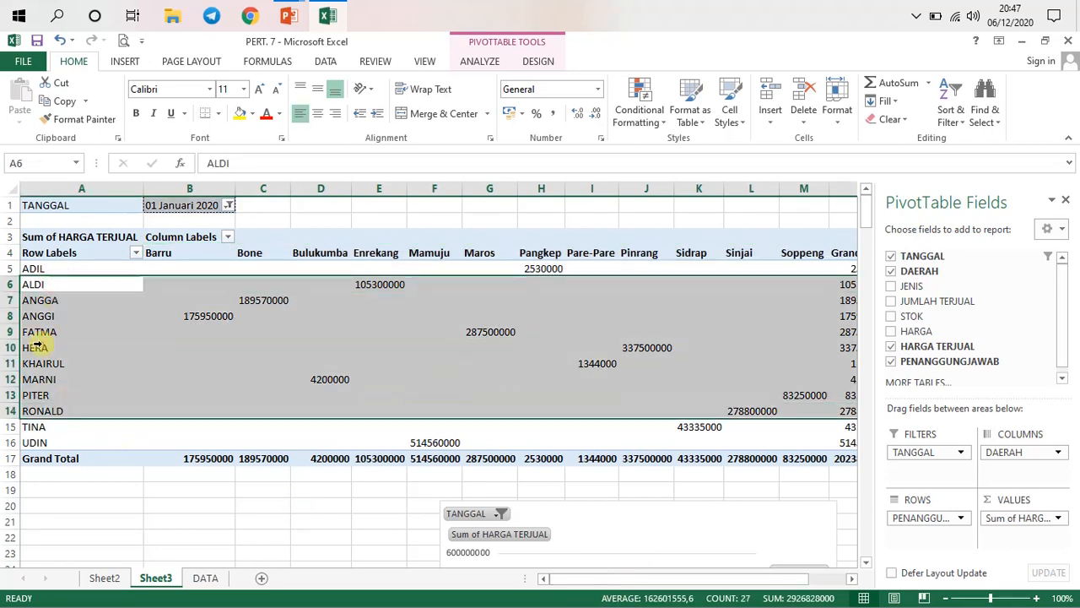
pyautogui.click(38, 347)
pyautogui.click(41, 331)
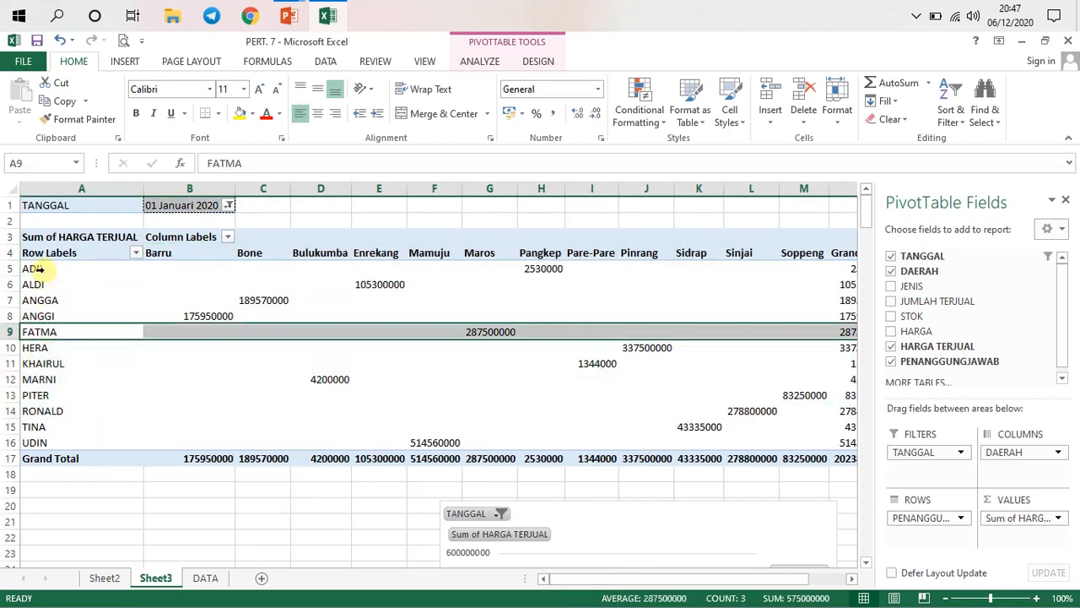
# Review the date-filtered PivotTable's rows of persons in charge, the Grand Total column and the selling price values by region
pyautogui.click(38, 268)
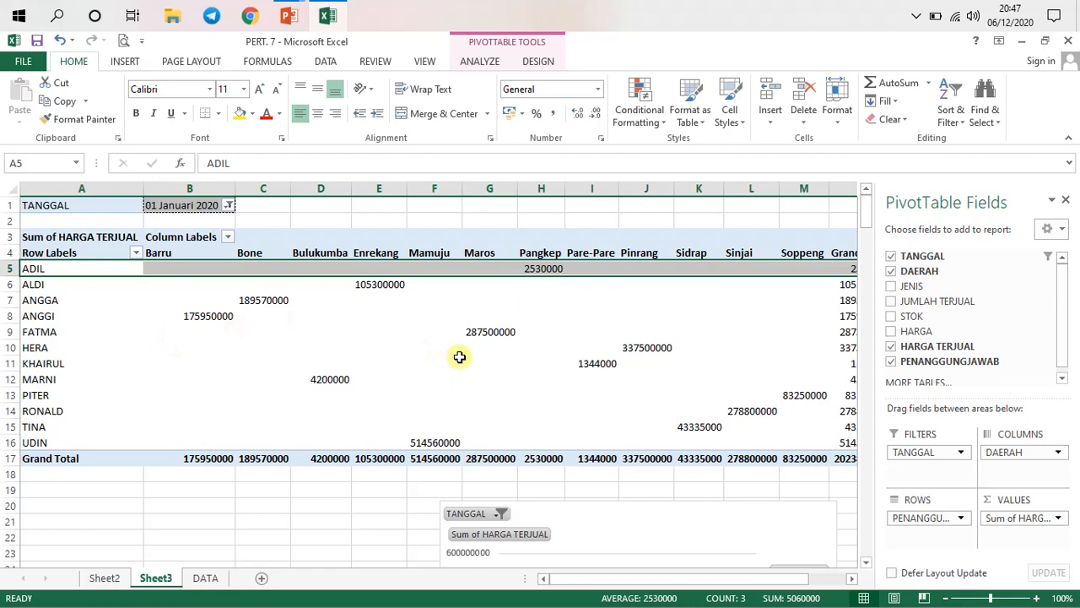
pyautogui.moveTo(651, 583); pyautogui.dragTo(692, 586)
pyautogui.click(651, 331)
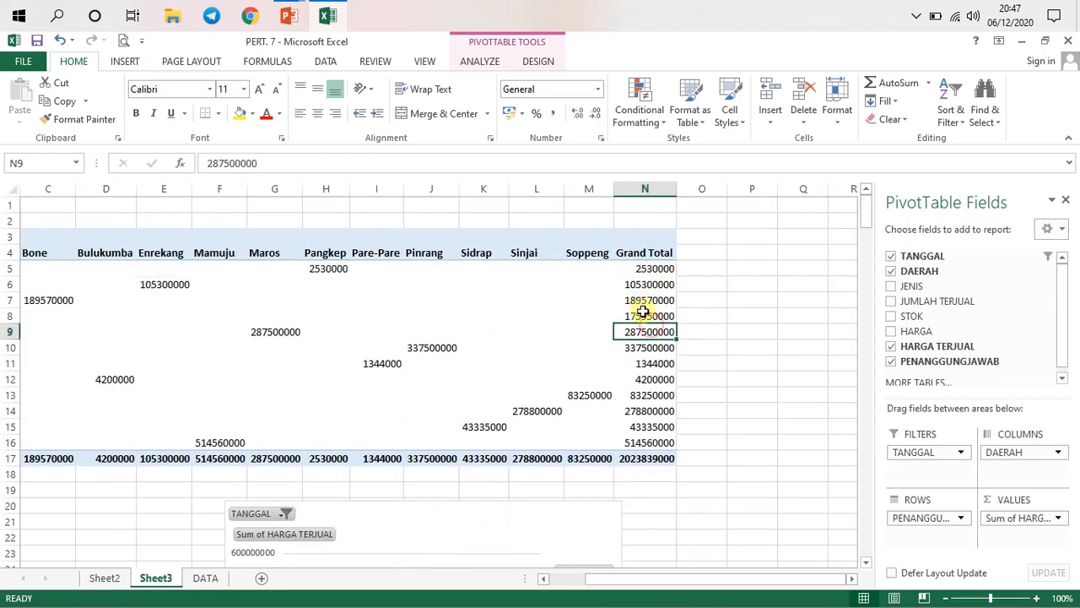
pyautogui.moveTo(737, 579); pyautogui.dragTo(680, 588)
pyautogui.moveTo(679, 587)
pyautogui.mouseDown()
pyautogui.moveTo(719, 586)
pyautogui.moveTo(700, 588)
pyautogui.mouseUp()
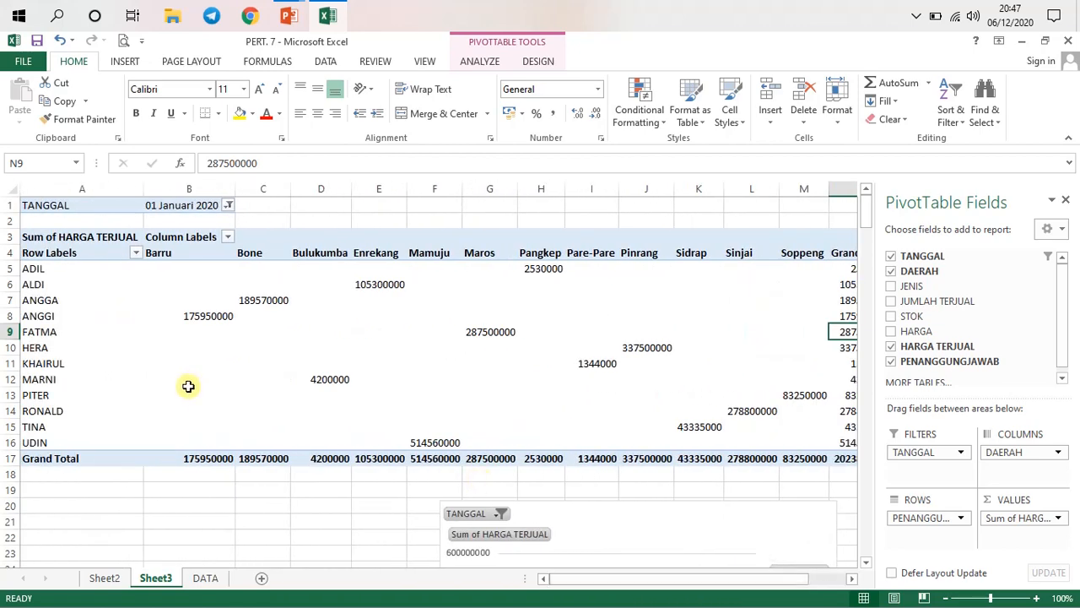
pyautogui.click(259, 305)
pyautogui.moveTo(664, 579)
pyautogui.mouseDown()
pyautogui.moveTo(692, 586)
pyautogui.moveTo(650, 593)
pyautogui.mouseUp()
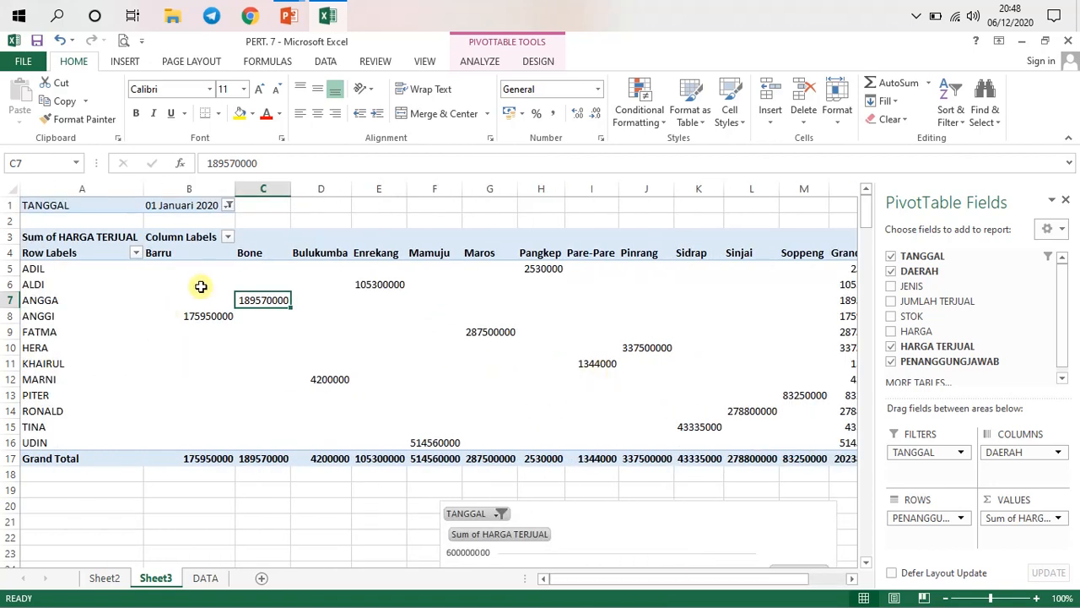
pyautogui.moveTo(199, 282); pyautogui.dragTo(636, 376)
pyautogui.click(416, 342)
pyautogui.moveTo(184, 279); pyautogui.dragTo(591, 391)
pyautogui.click(379, 332)
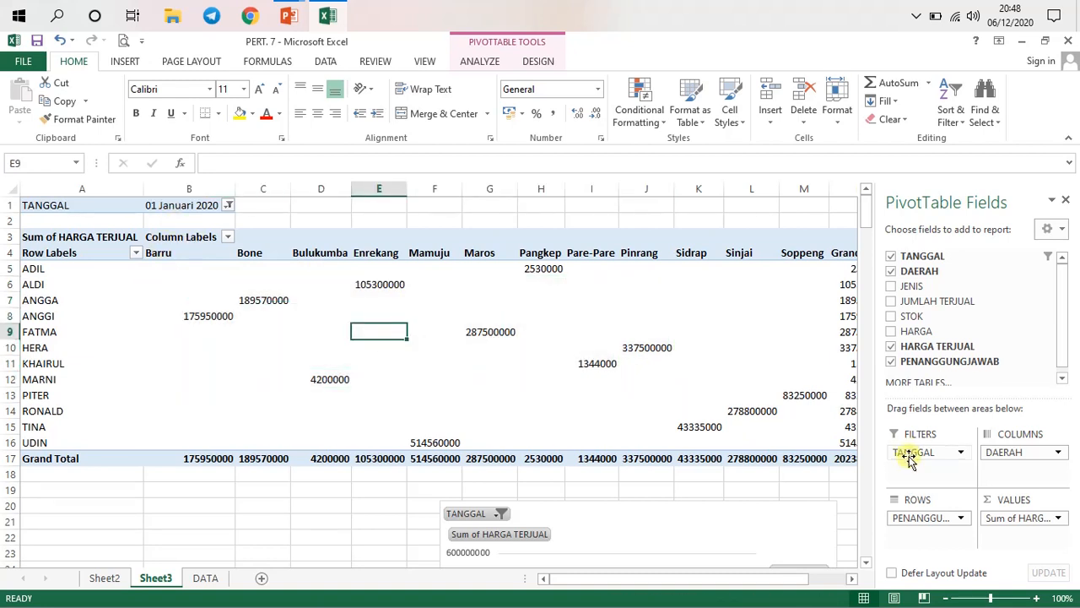
# Add JENIS as a report filter on the Sheet3 PivotTable and filter it to Flasdisk 16 GB
pyautogui.click(892, 287)
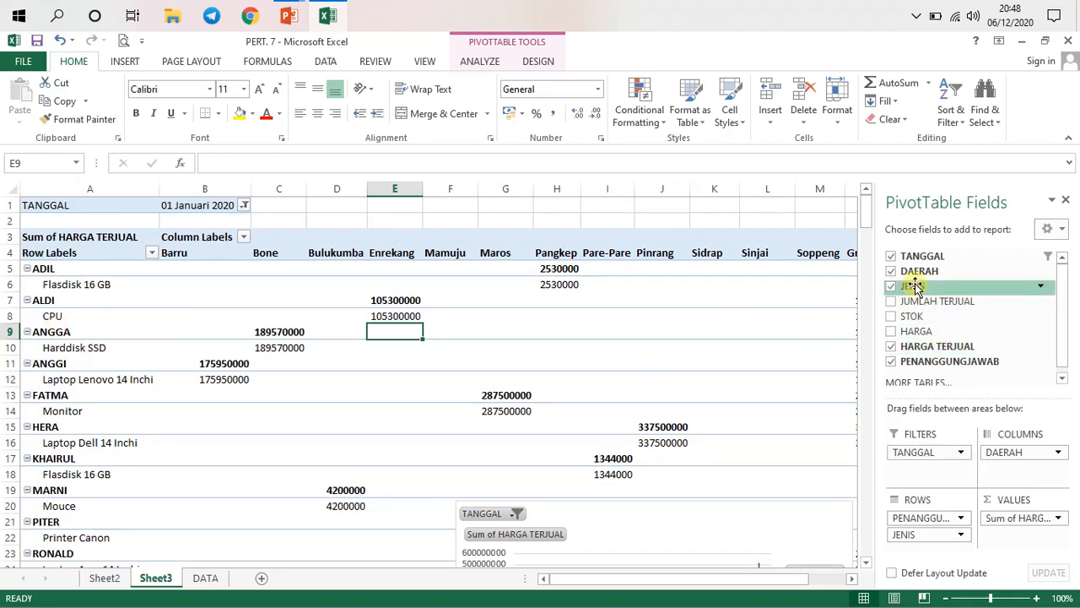
pyautogui.moveTo(914, 286); pyautogui.dragTo(931, 470)
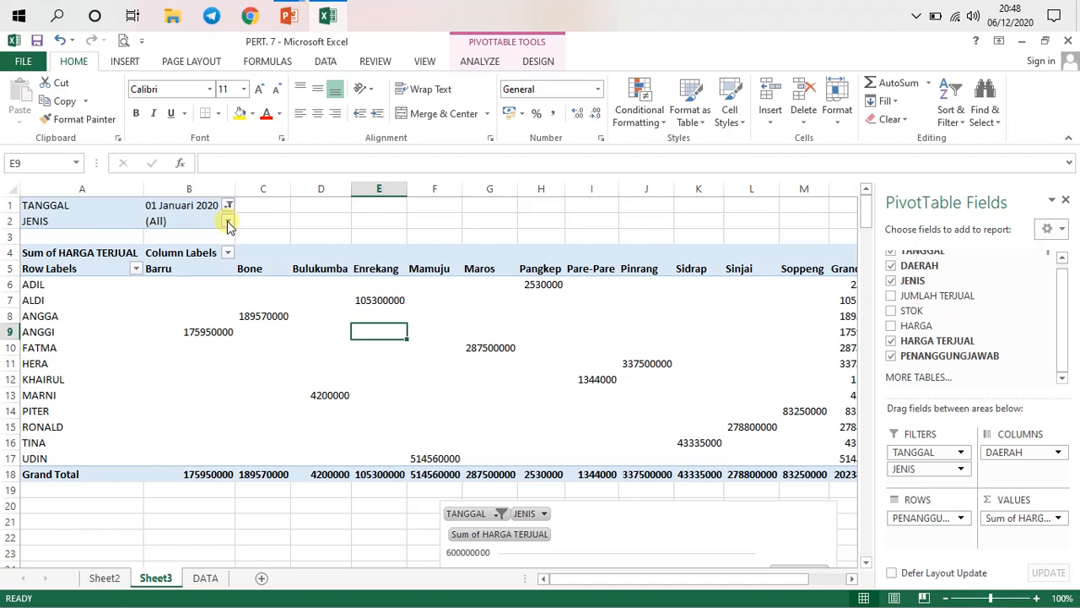
pyautogui.click(228, 221)
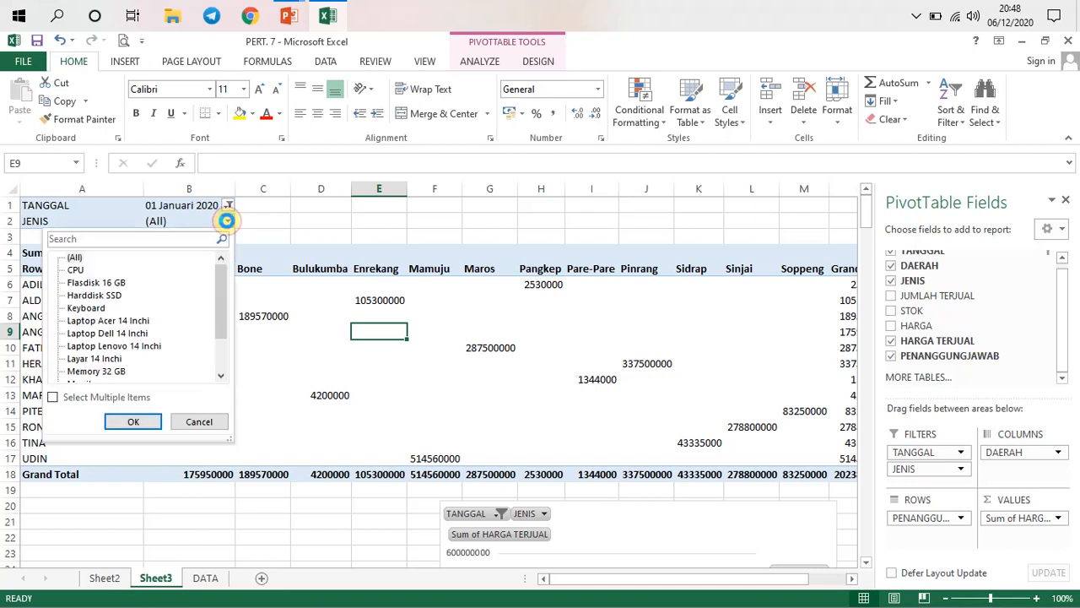
pyautogui.click(93, 283)
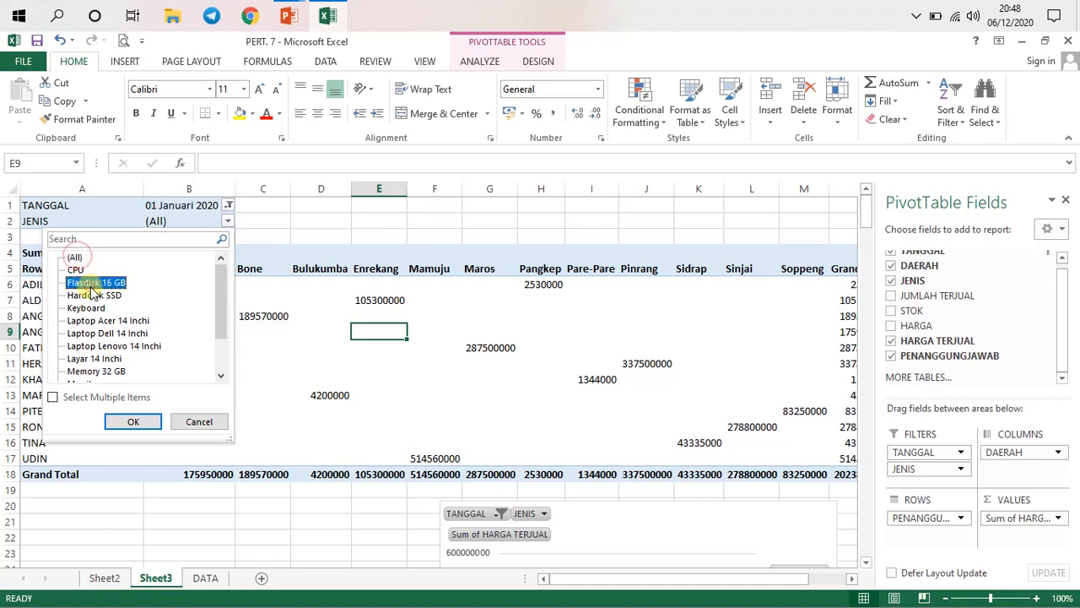
pyautogui.click(134, 422)
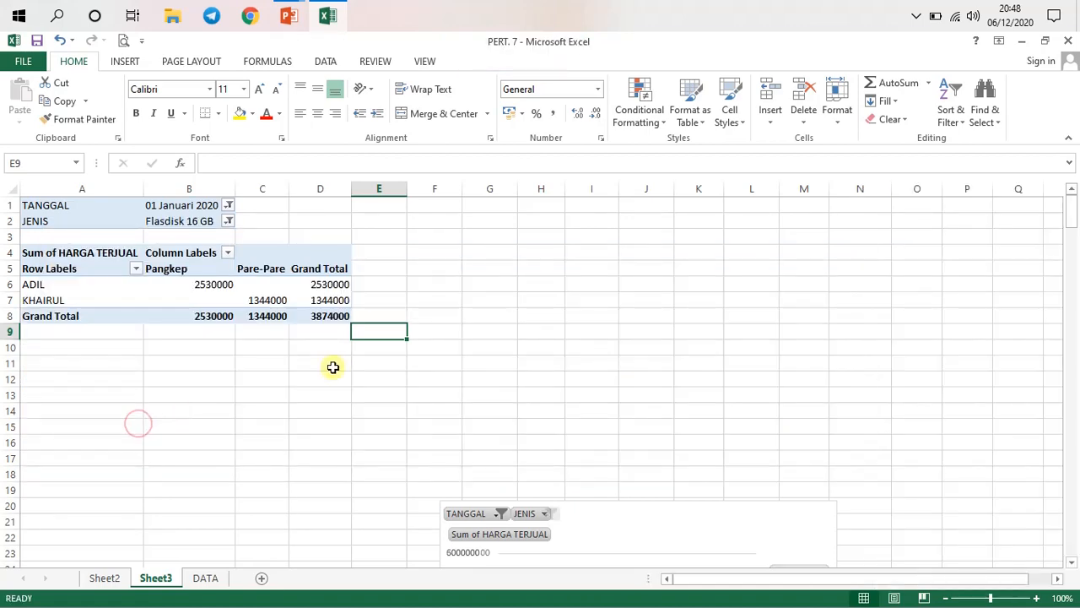
# Examine the person-in-charge rows for Flasdisk 16 GB on Sheet3 and compare this PivotTable with the one on Sheet2
pyautogui.click(42, 287)
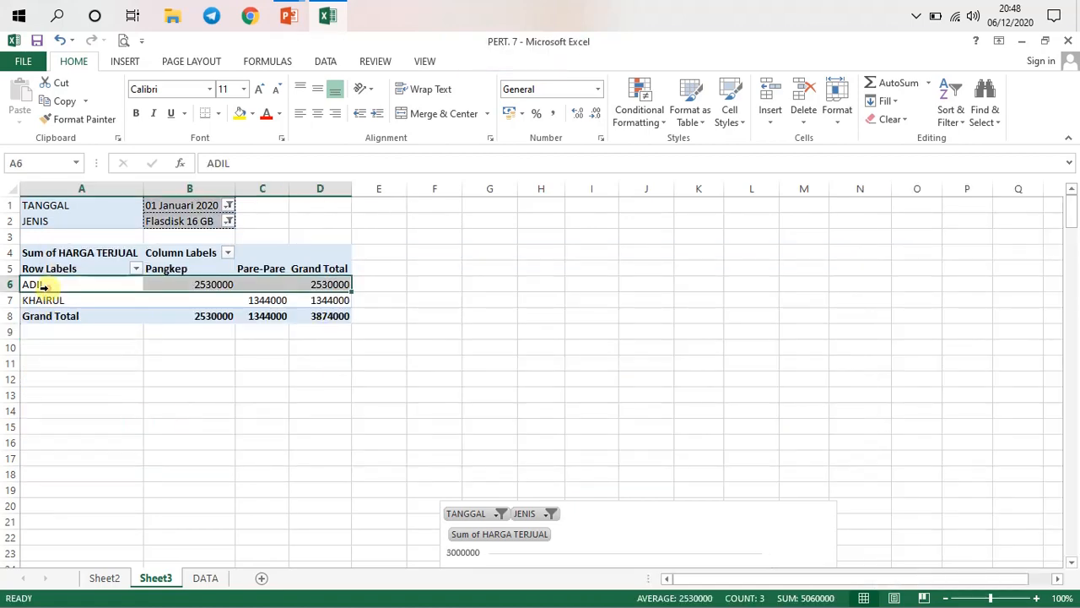
pyautogui.click(34, 301)
pyautogui.click(198, 395)
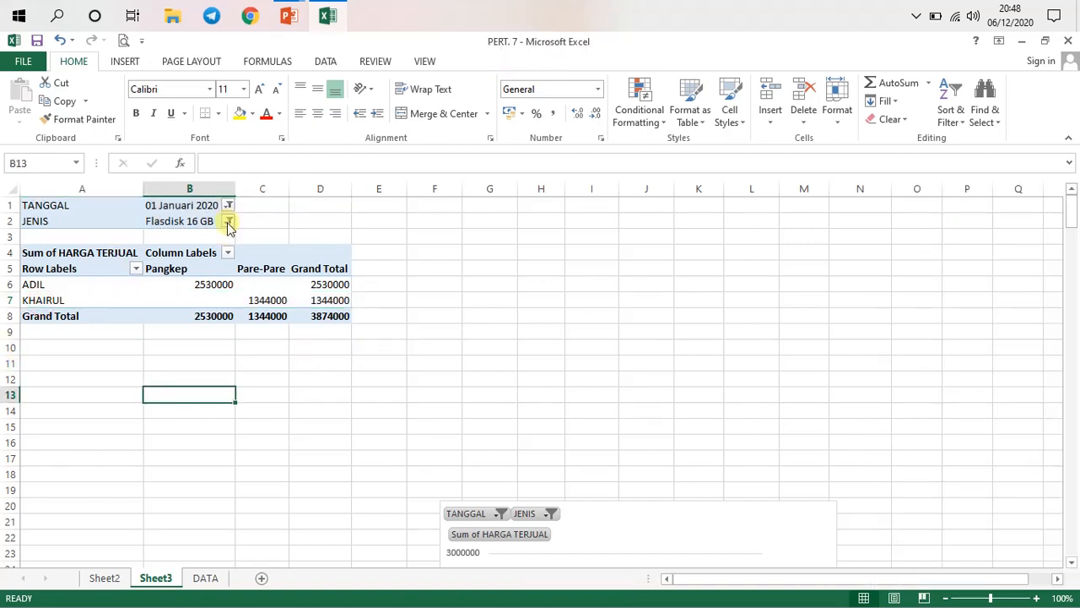
pyautogui.click(108, 581)
pyautogui.click(152, 579)
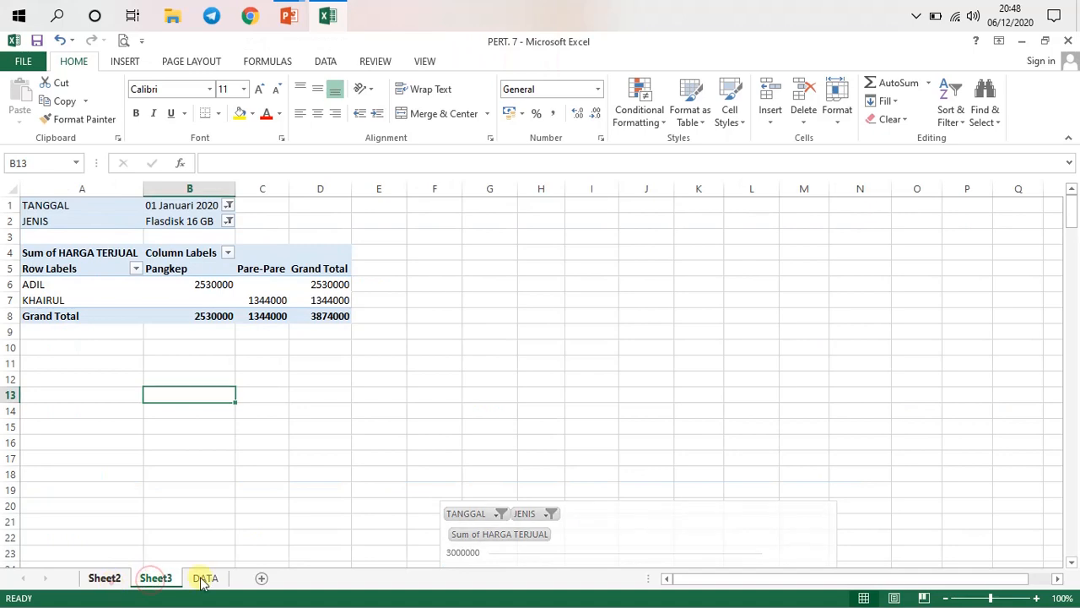
pyautogui.click(152, 581)
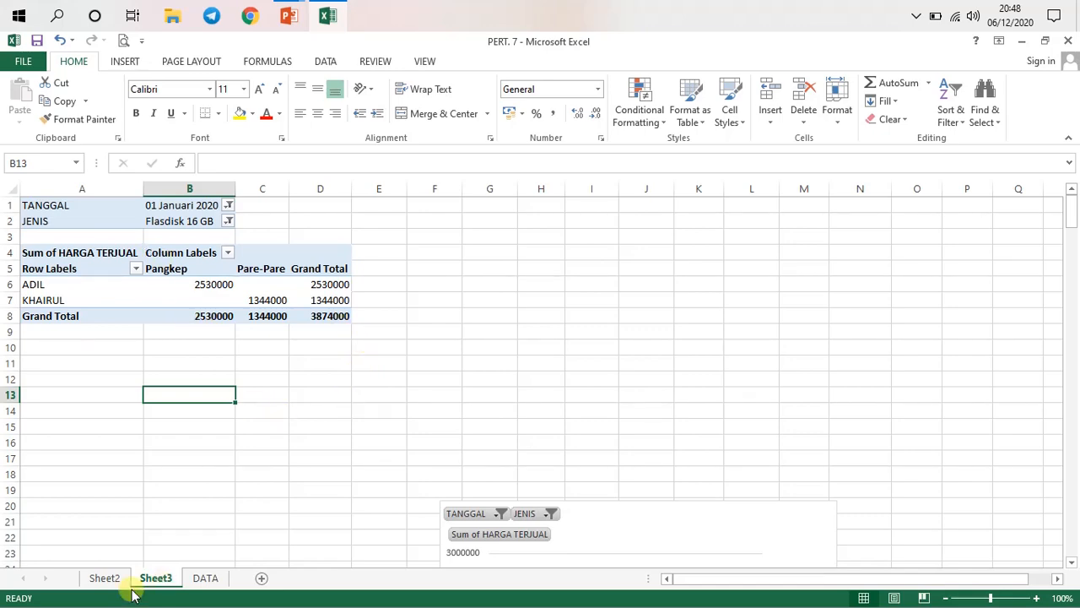
pyautogui.click(106, 579)
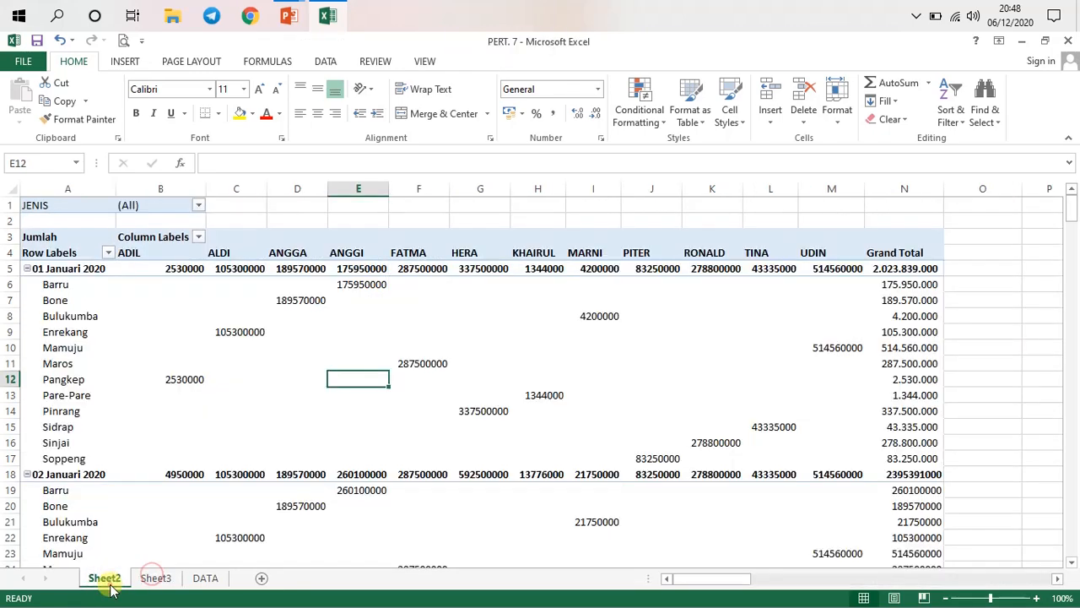
pyautogui.click(149, 580)
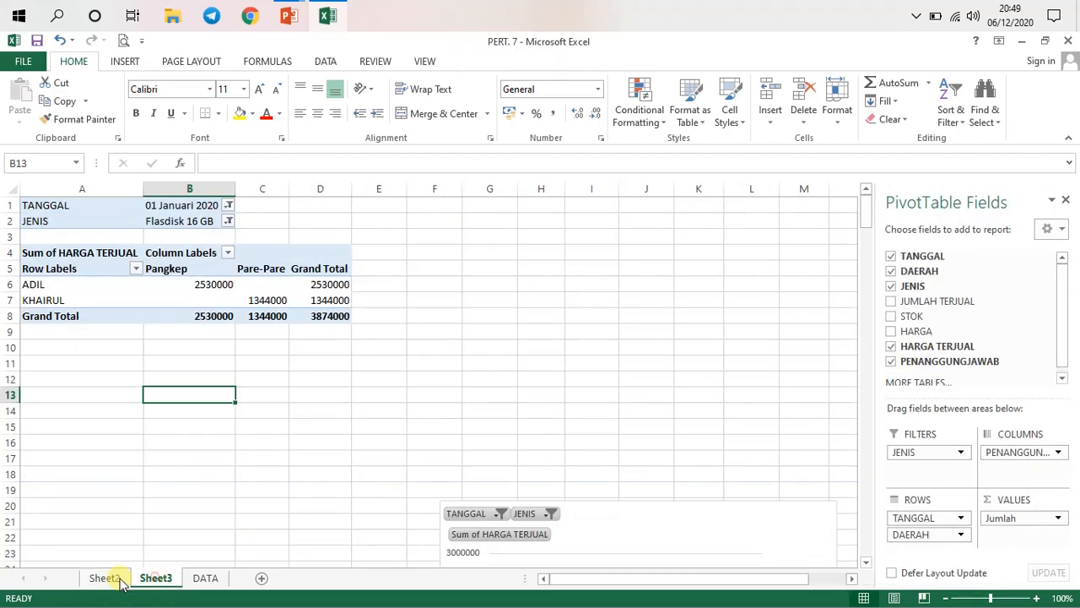
pyautogui.click(106, 578)
pyautogui.click(152, 580)
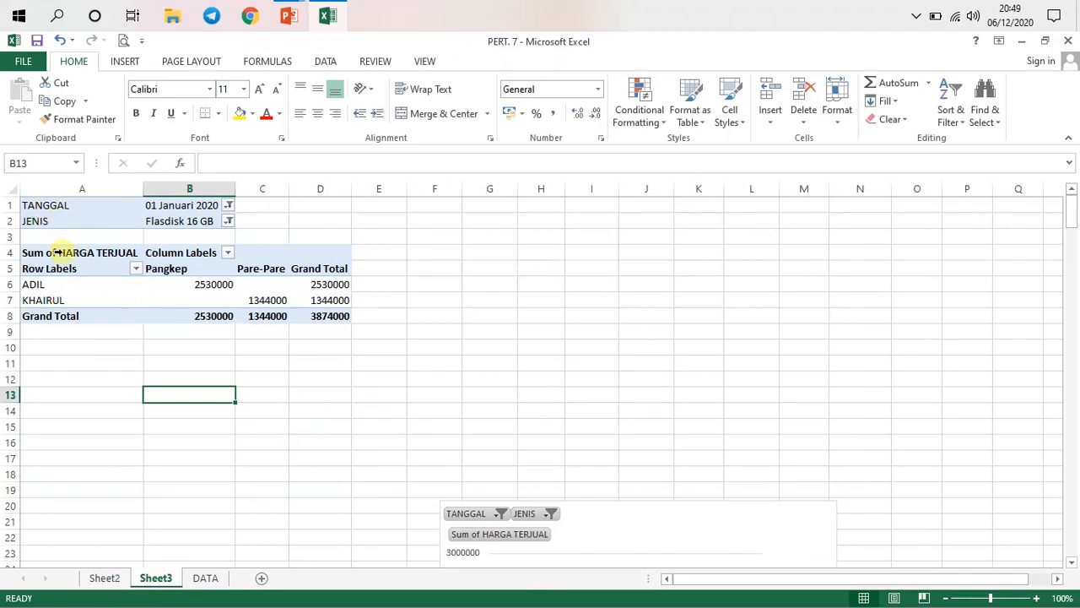
pyautogui.click(108, 579)
pyautogui.click(160, 583)
pyautogui.click(108, 579)
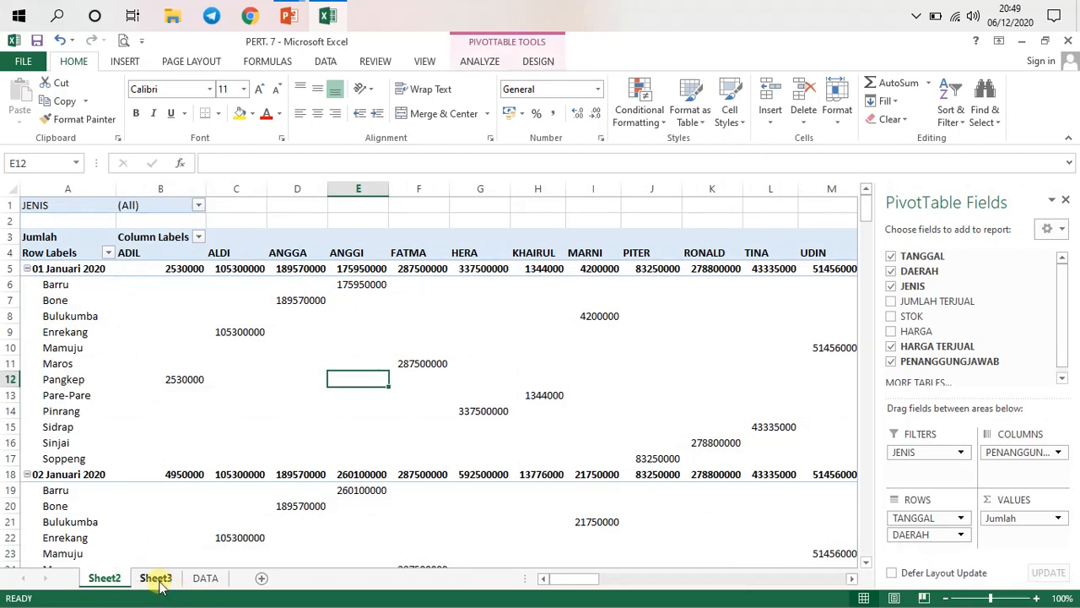
pyautogui.click(155, 579)
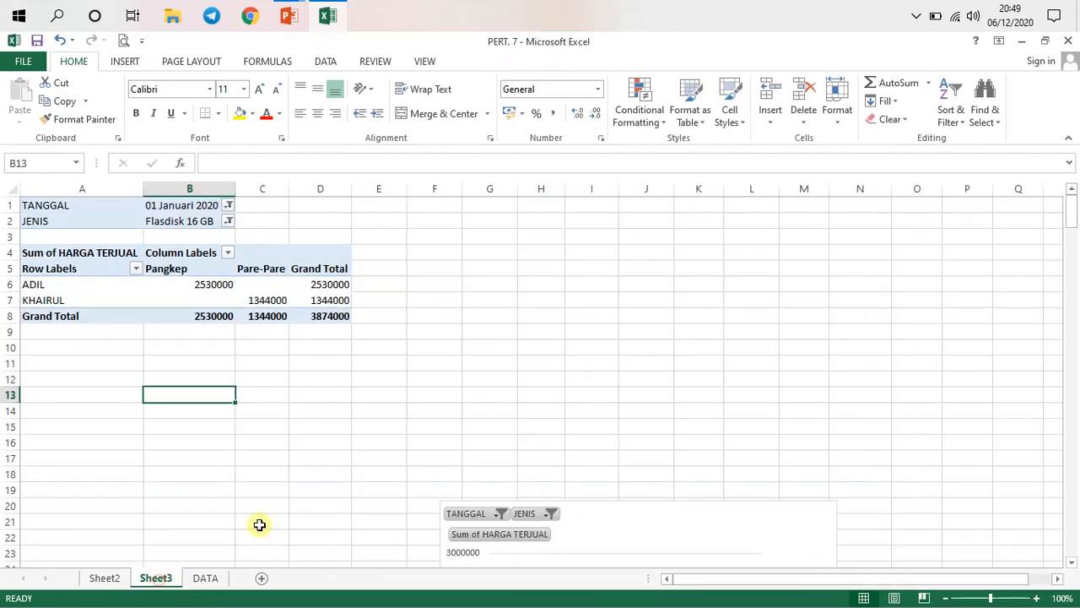
pyautogui.click(312, 411)
pyautogui.click(198, 422)
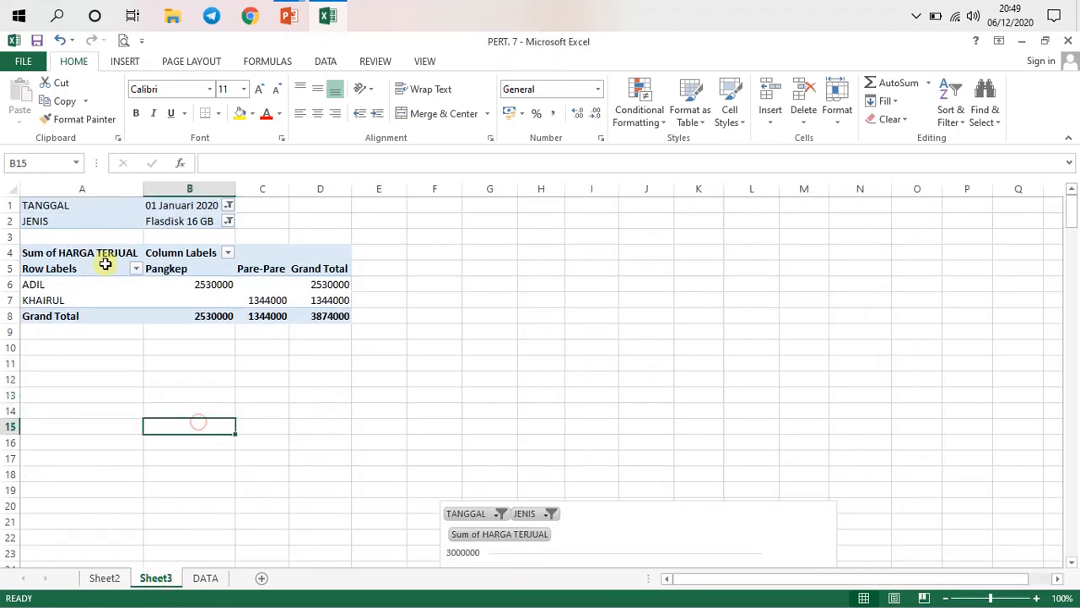
# Save the PERT. 7 workbook
pyautogui.click(37, 41)
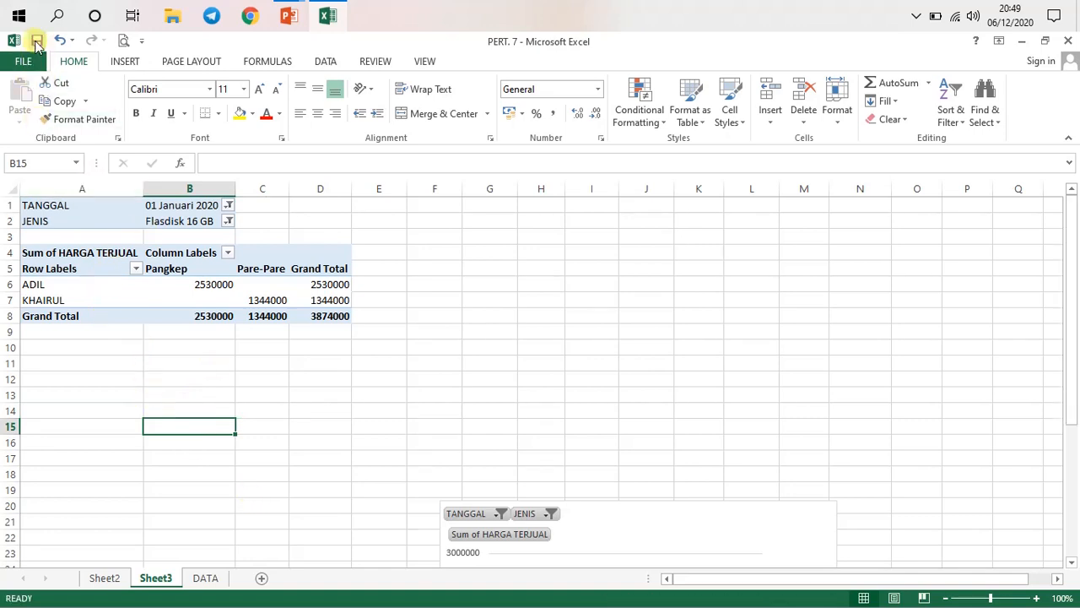
pyautogui.click(208, 380)
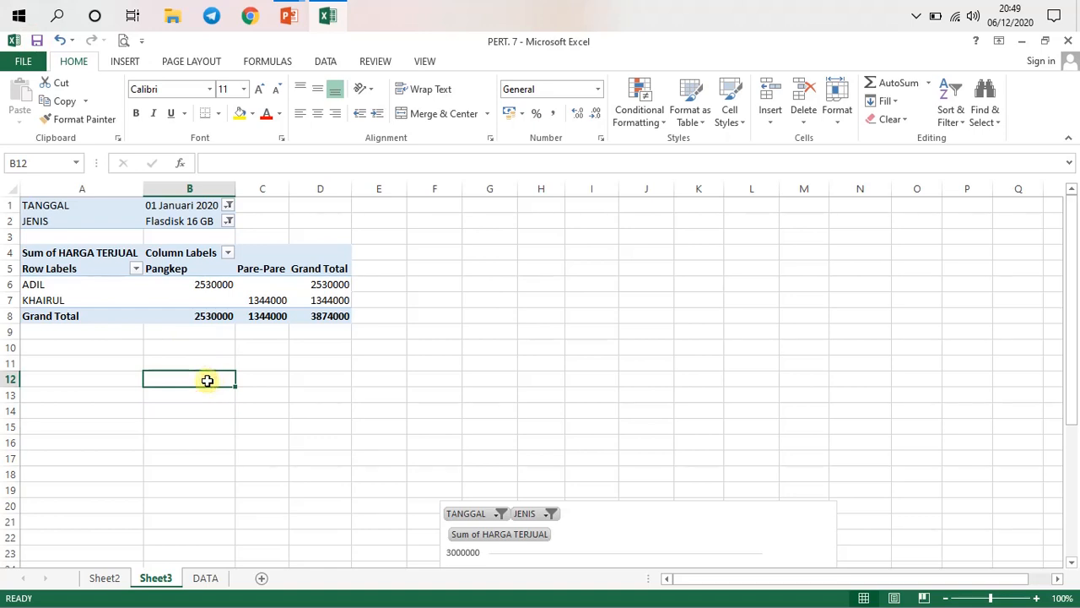
pyautogui.click(261, 413)
pyautogui.click(291, 366)
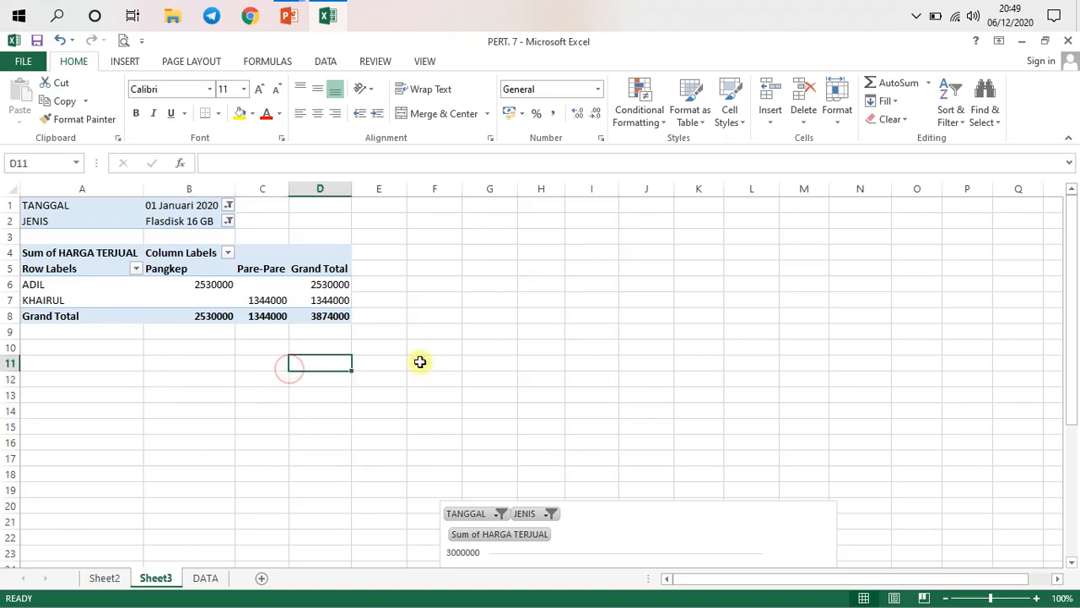
pyautogui.click(420, 362)
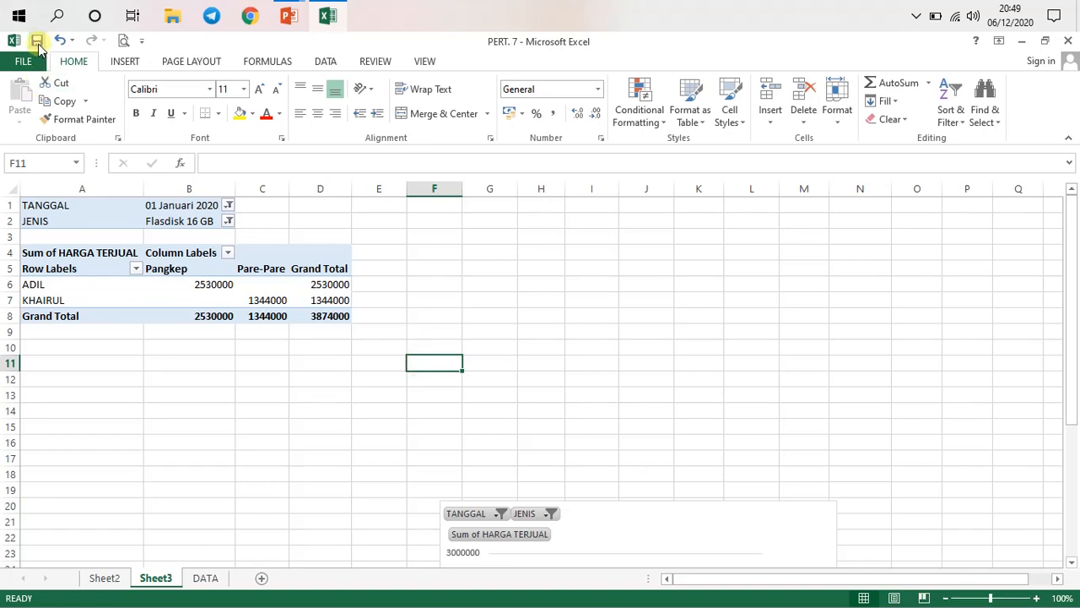
pyautogui.click(132, 374)
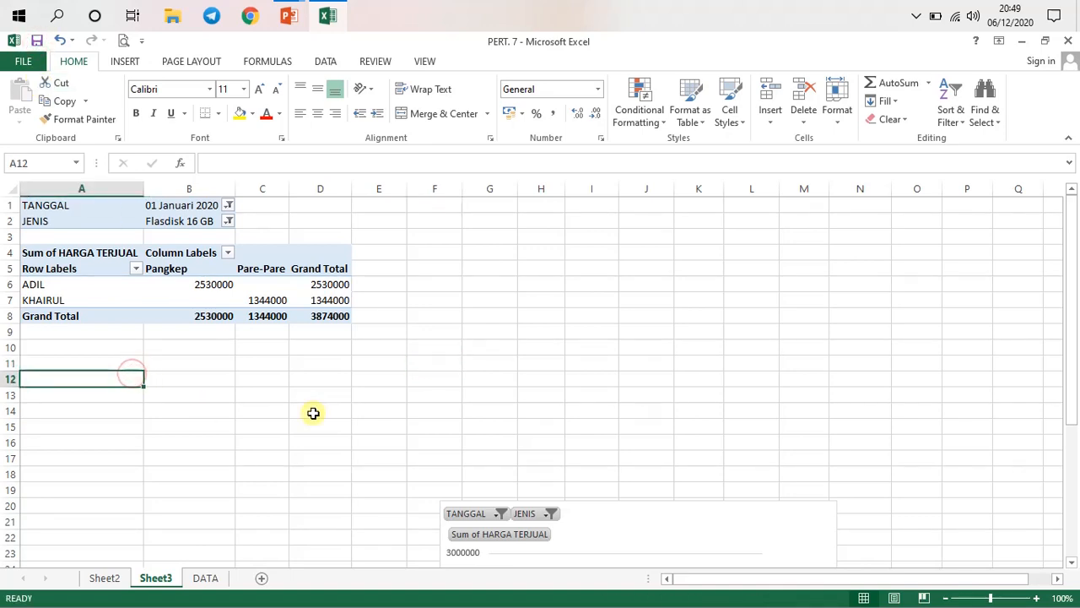
# Go back to the Sheet2 PivotTable and close the PERT. 7 workbook
pyautogui.click(106, 578)
pyautogui.click(169, 379)
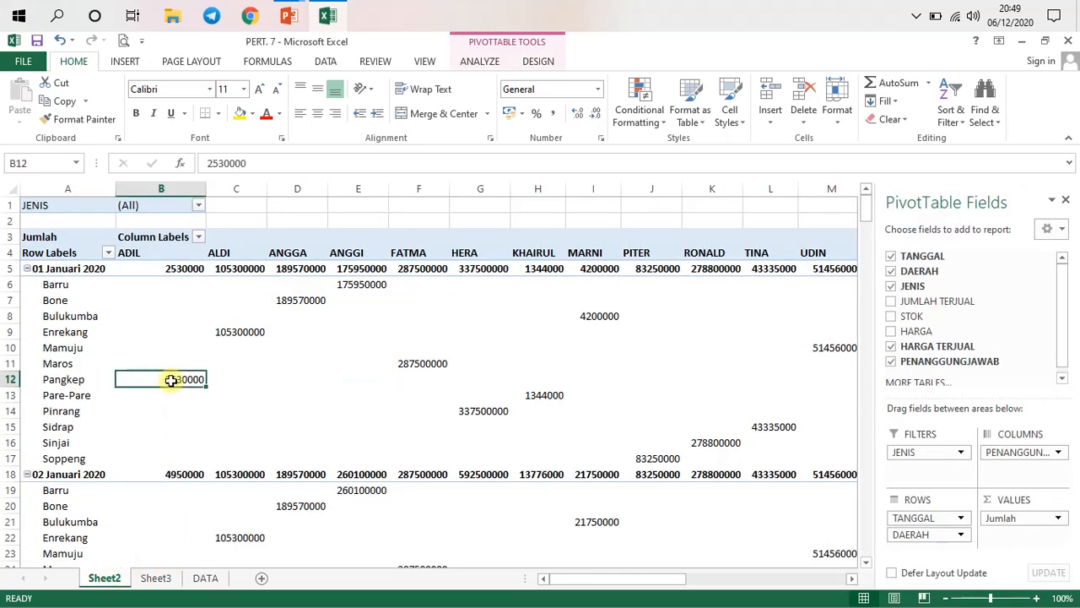
pyautogui.click(282, 349)
pyautogui.moveTo(354, 359)
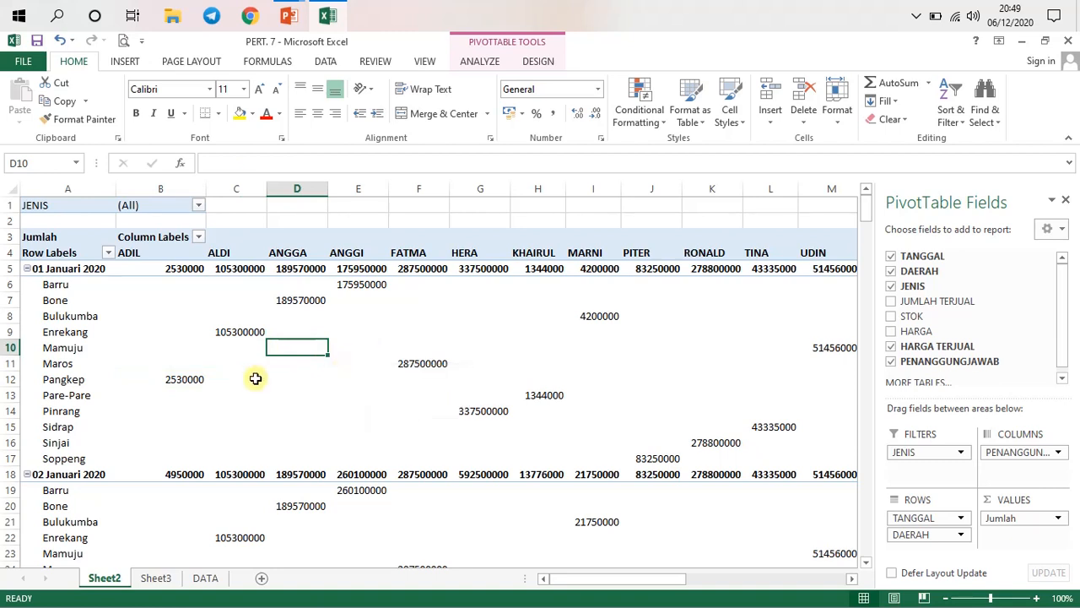
pyautogui.moveTo(255, 379)
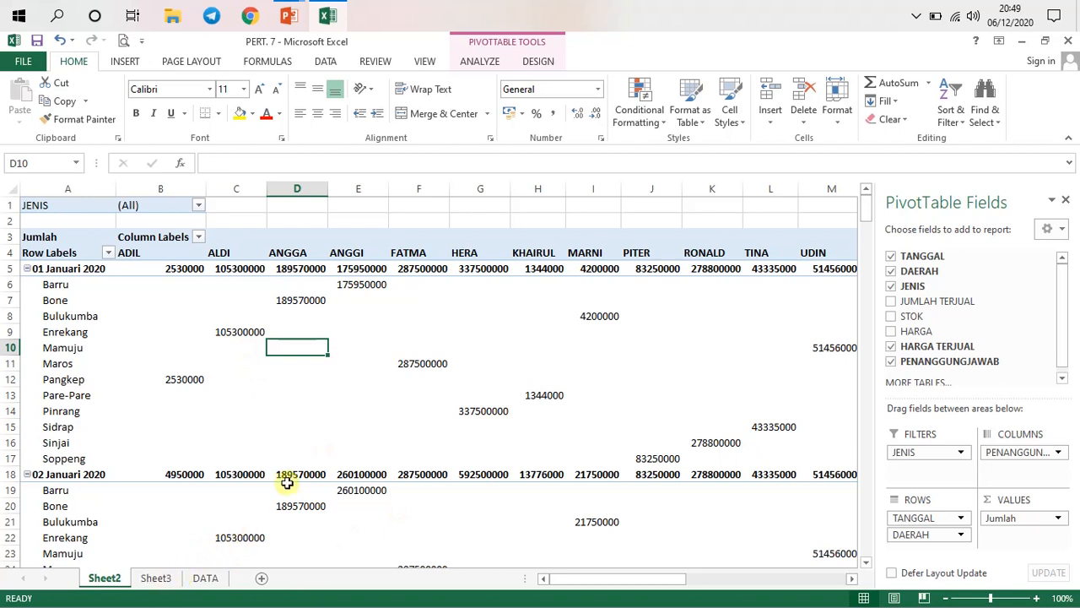
pyautogui.moveTo(296, 440)
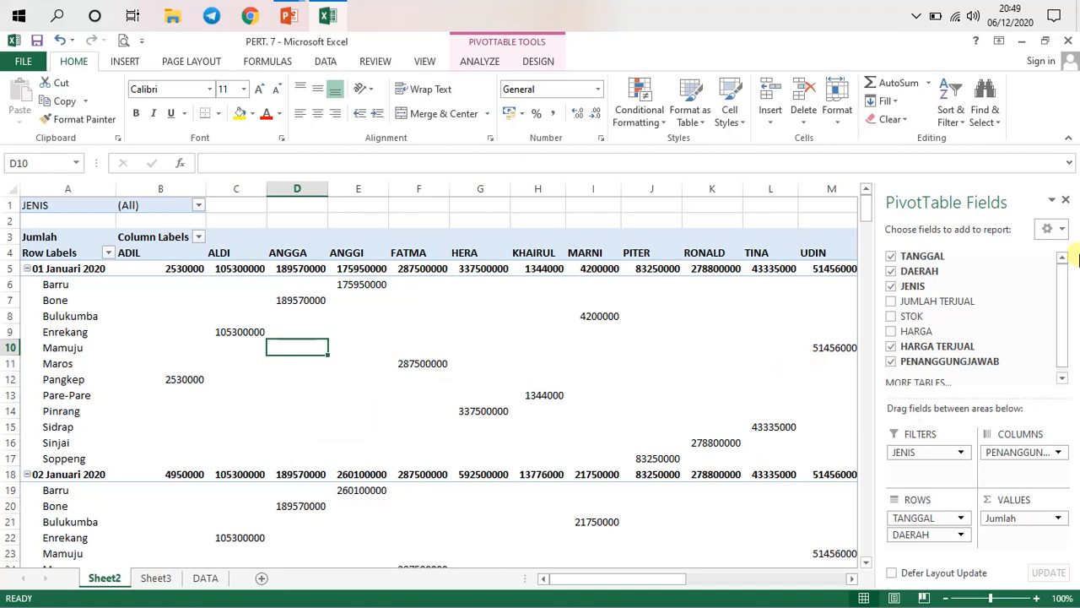
pyautogui.click(1069, 42)
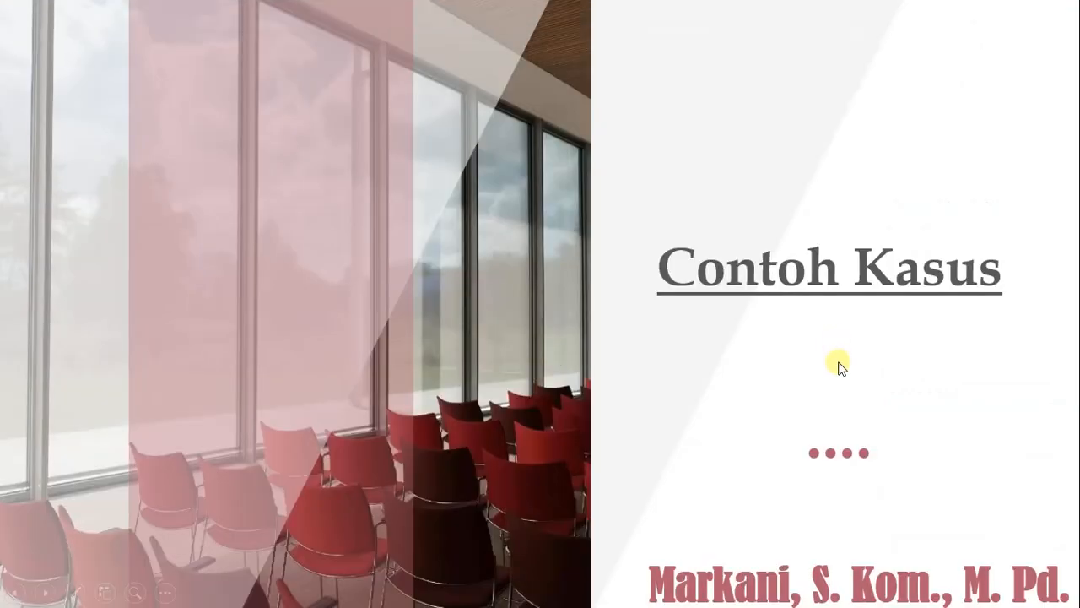